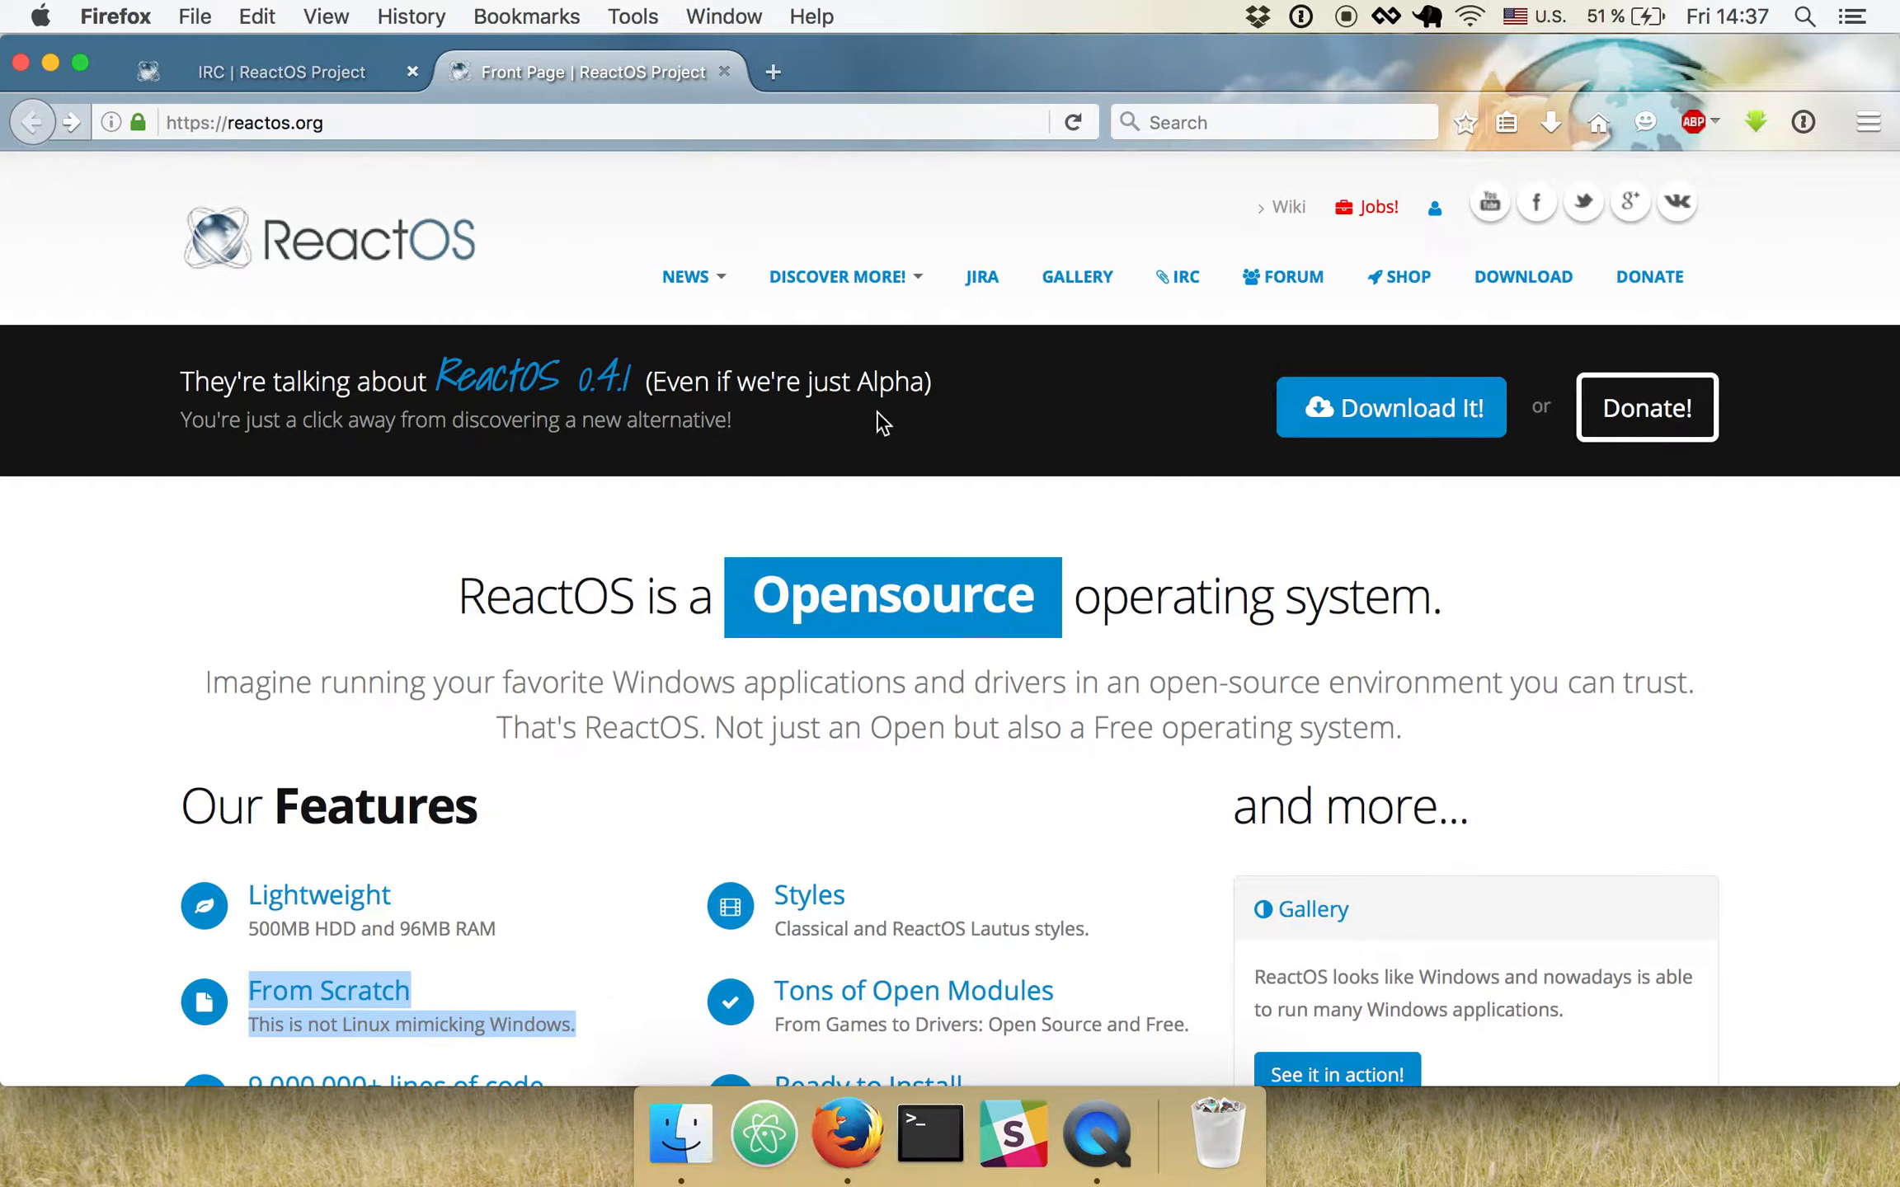
- Open the ReactOS download page from the front page and check which release version it offers
double_click(894, 383)
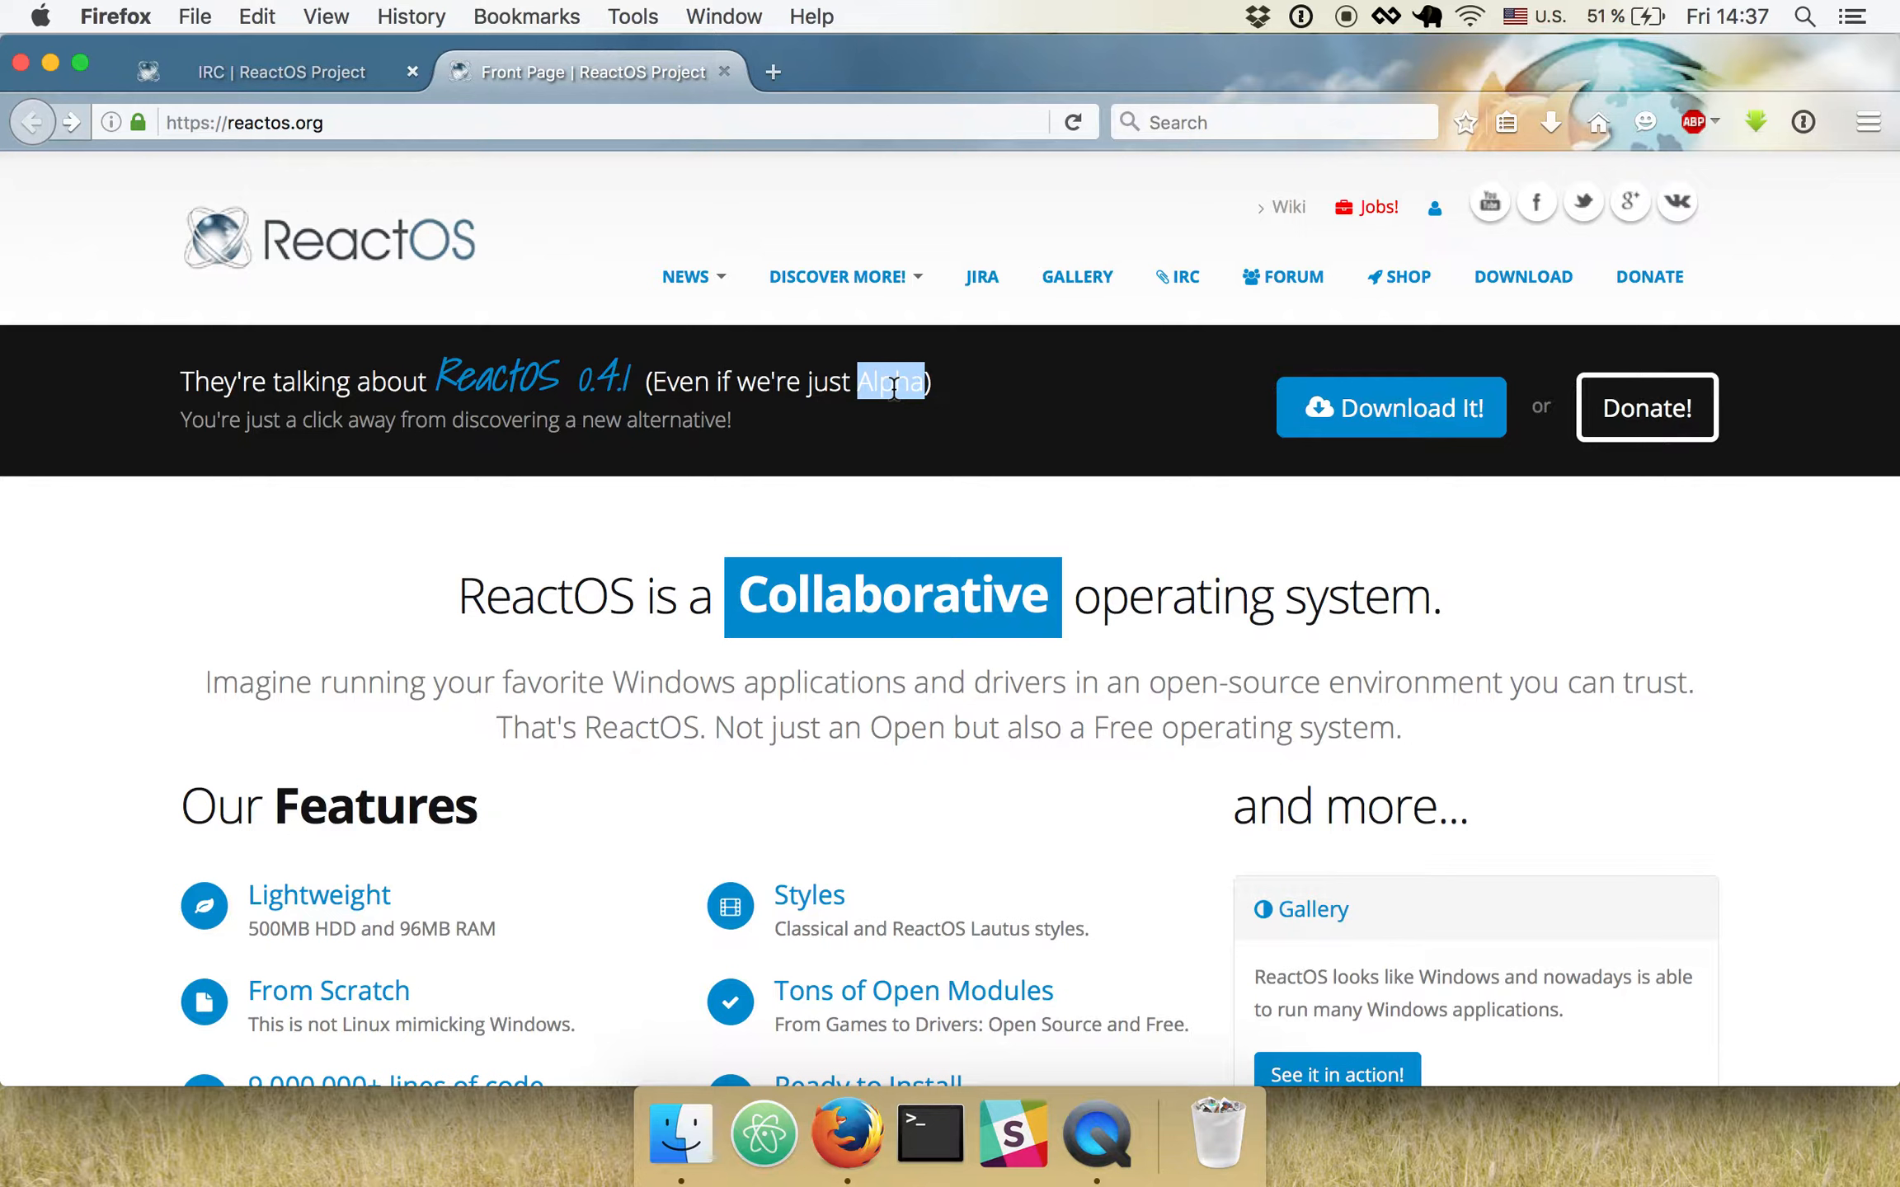
left_click(1018, 399)
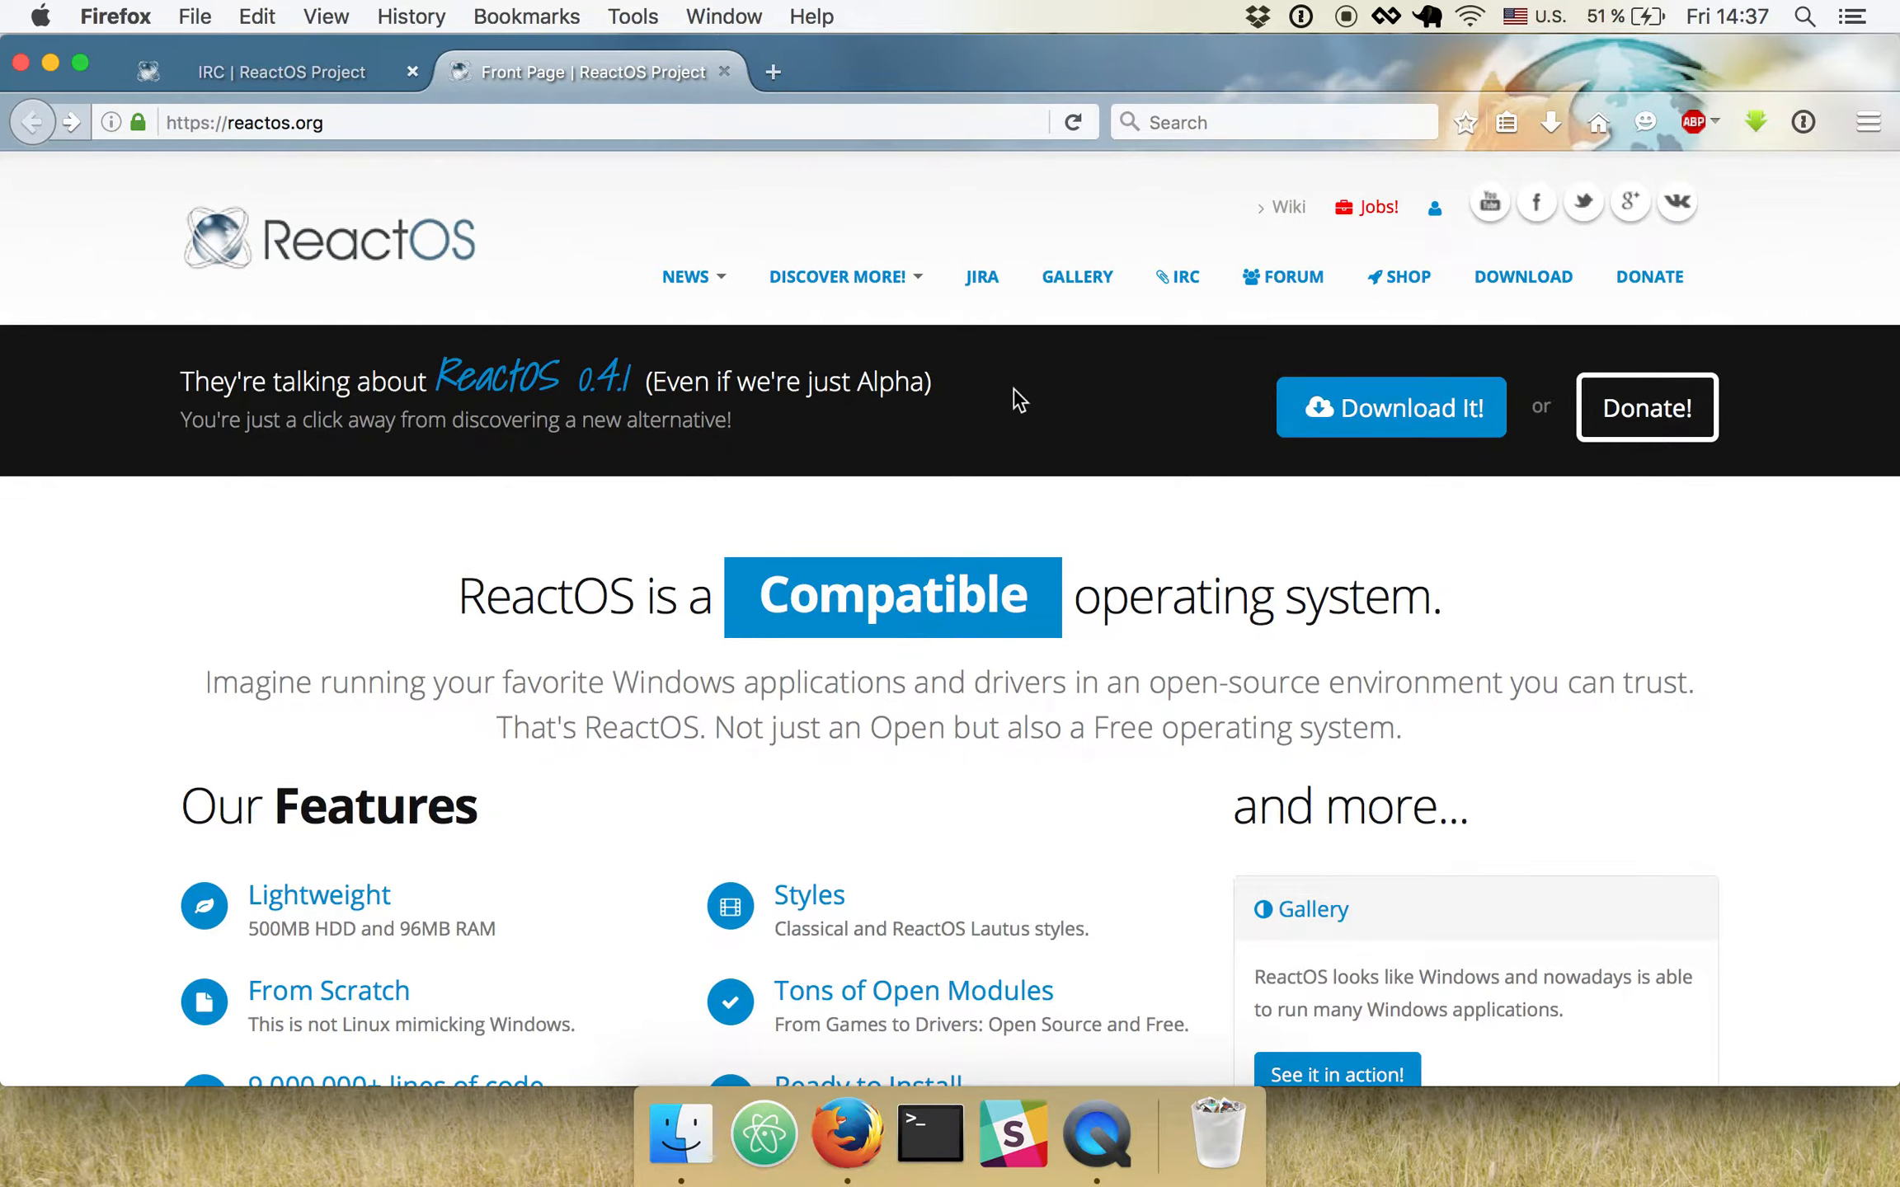
left_click(1395, 443)
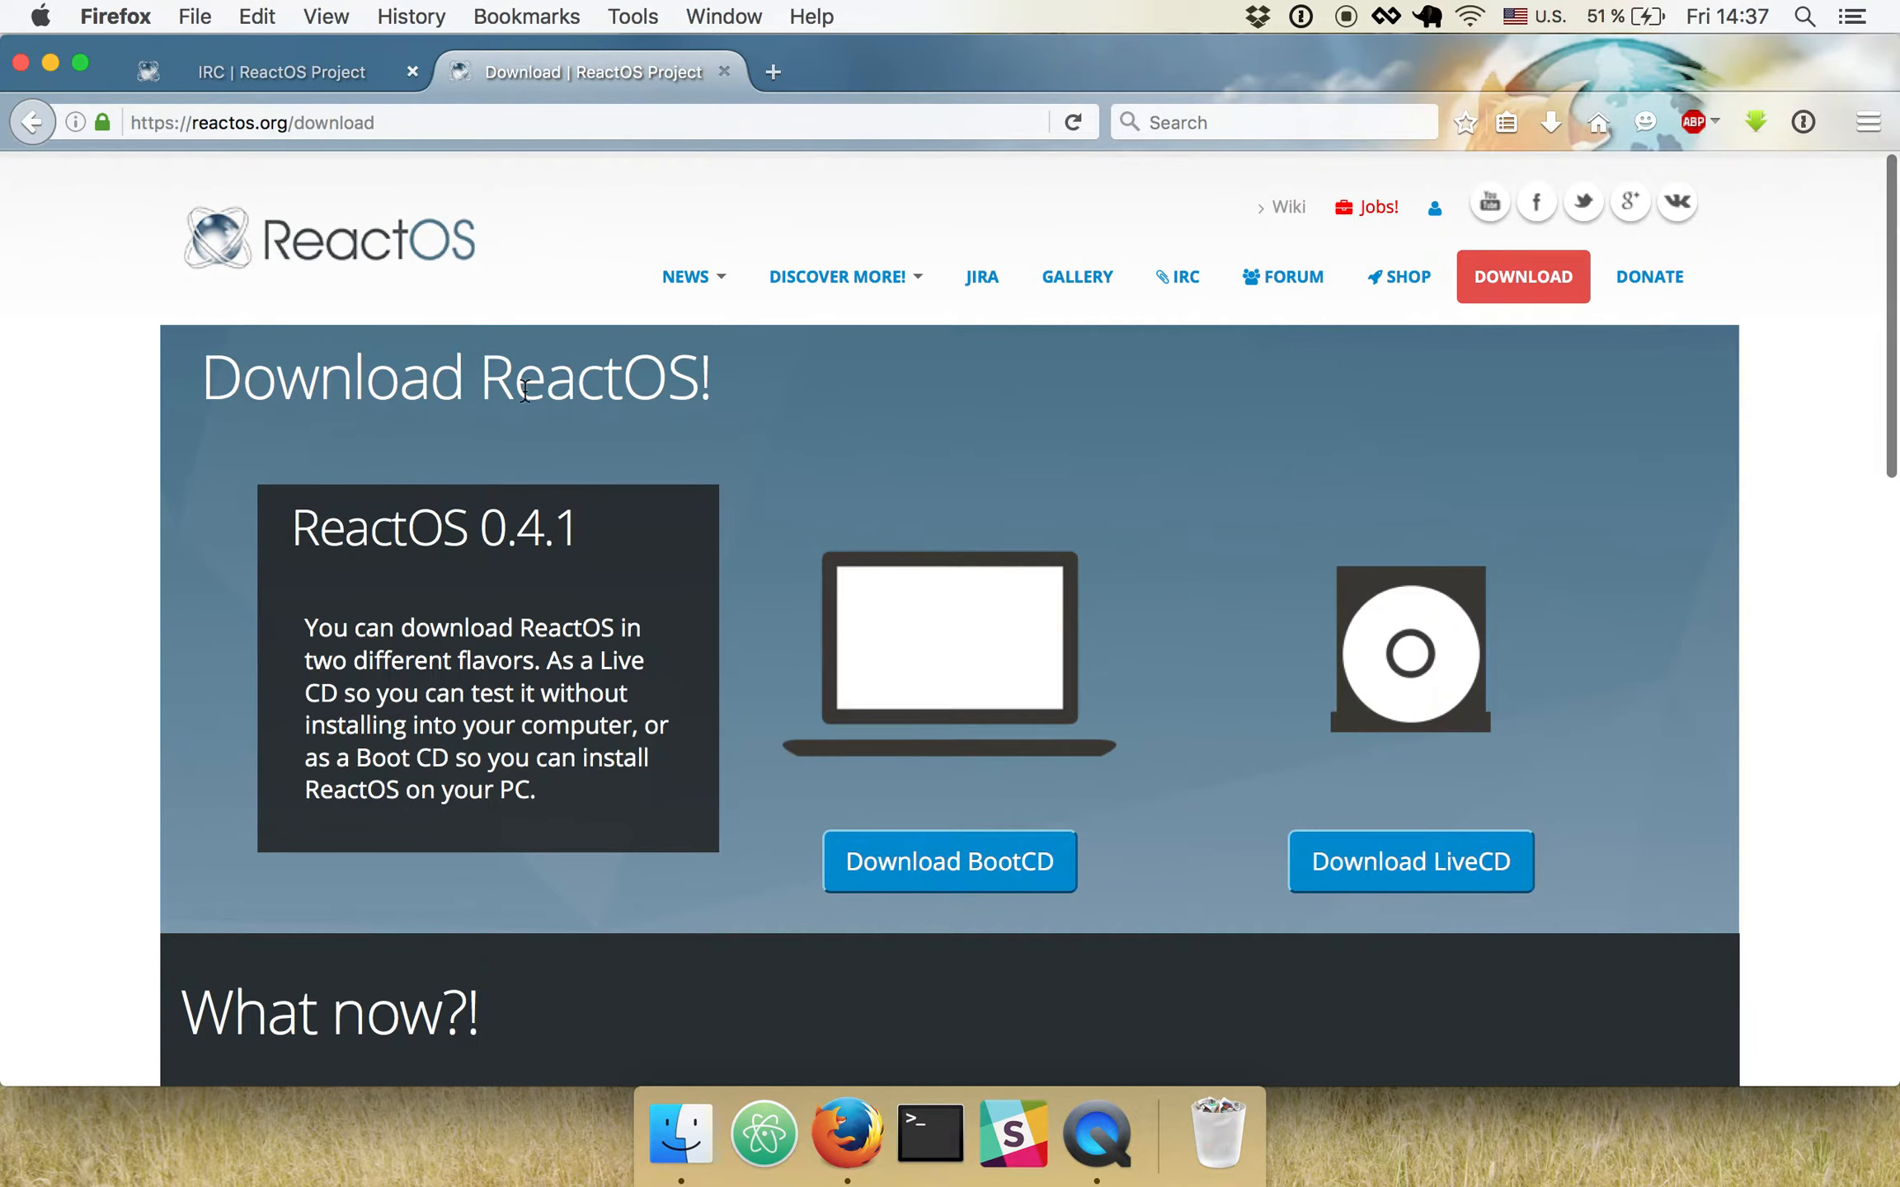
left_click_drag(487, 530, 604, 531)
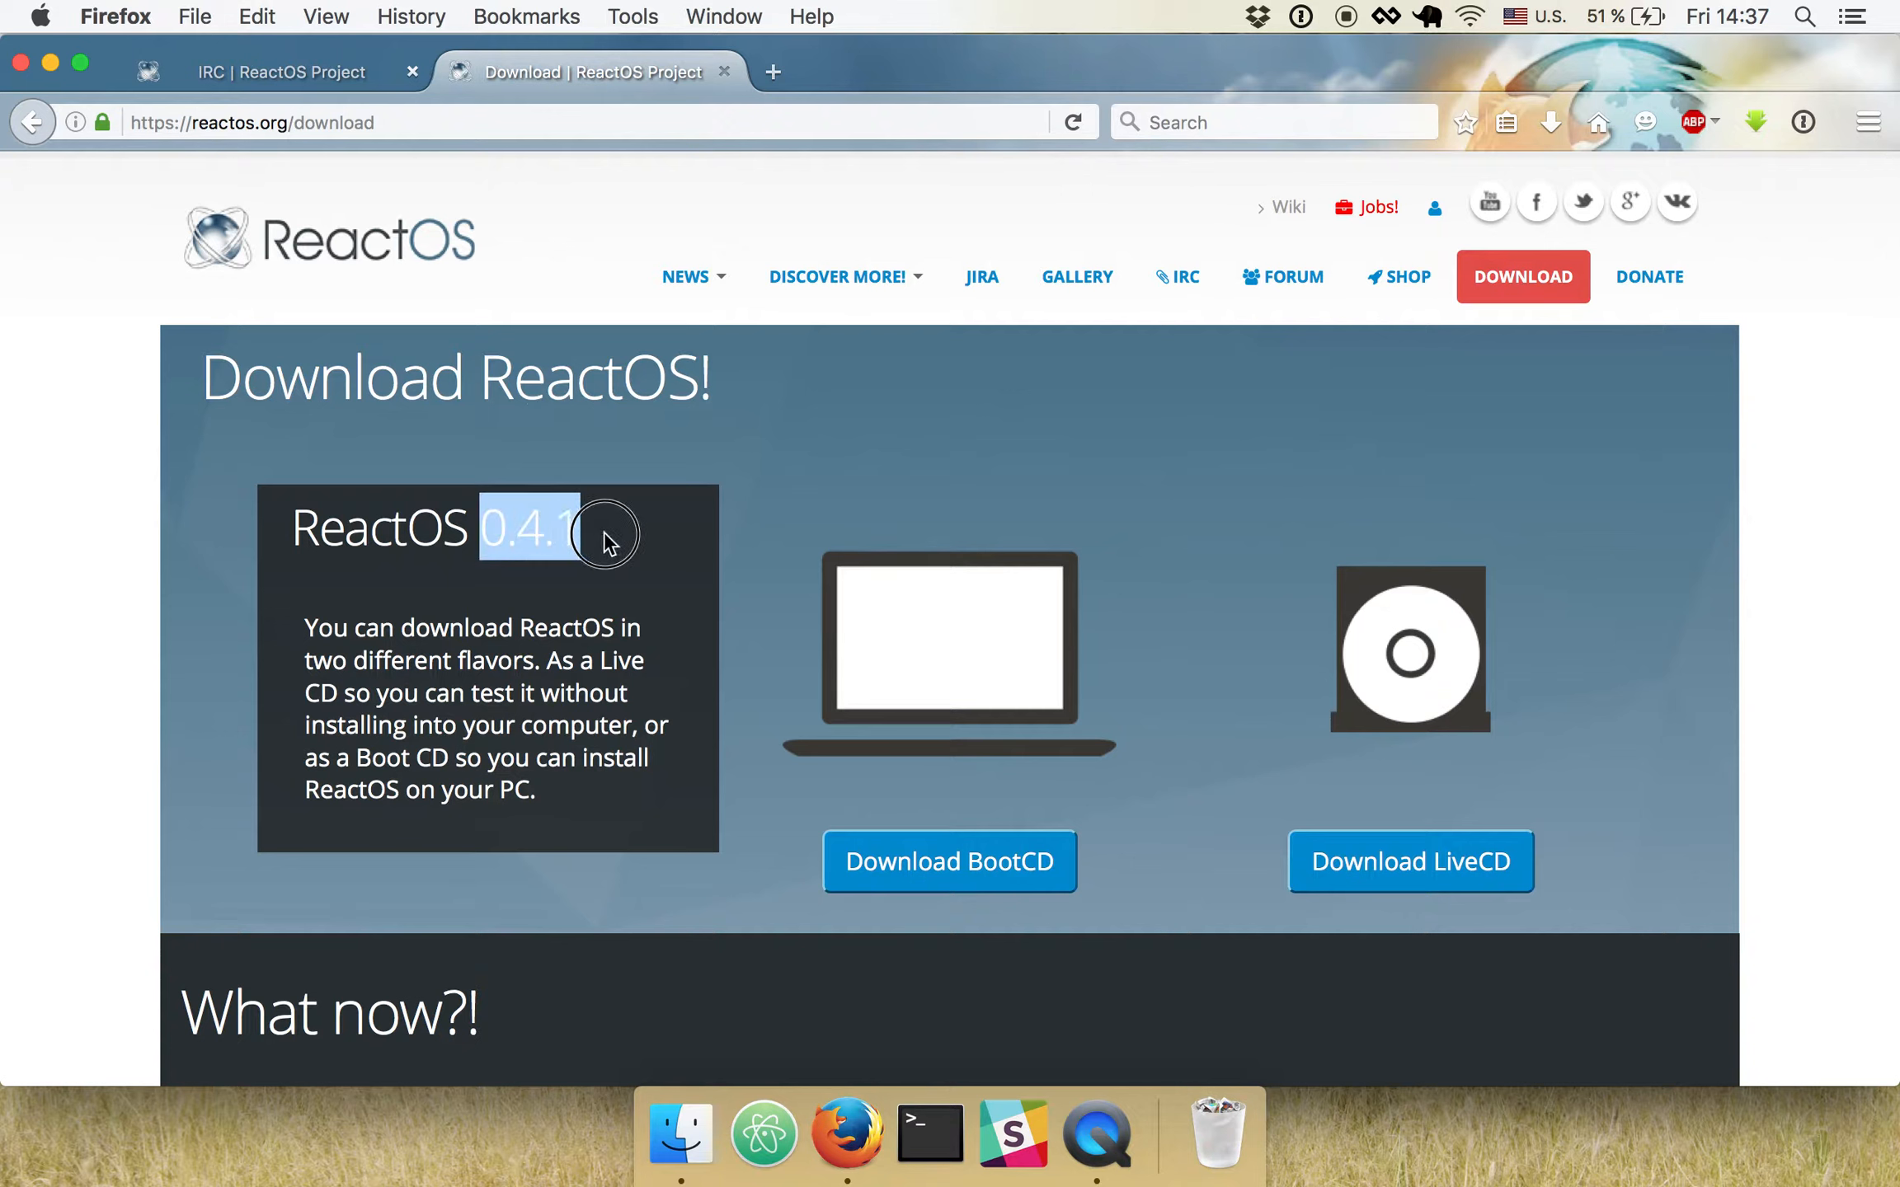
left_click(606, 535)
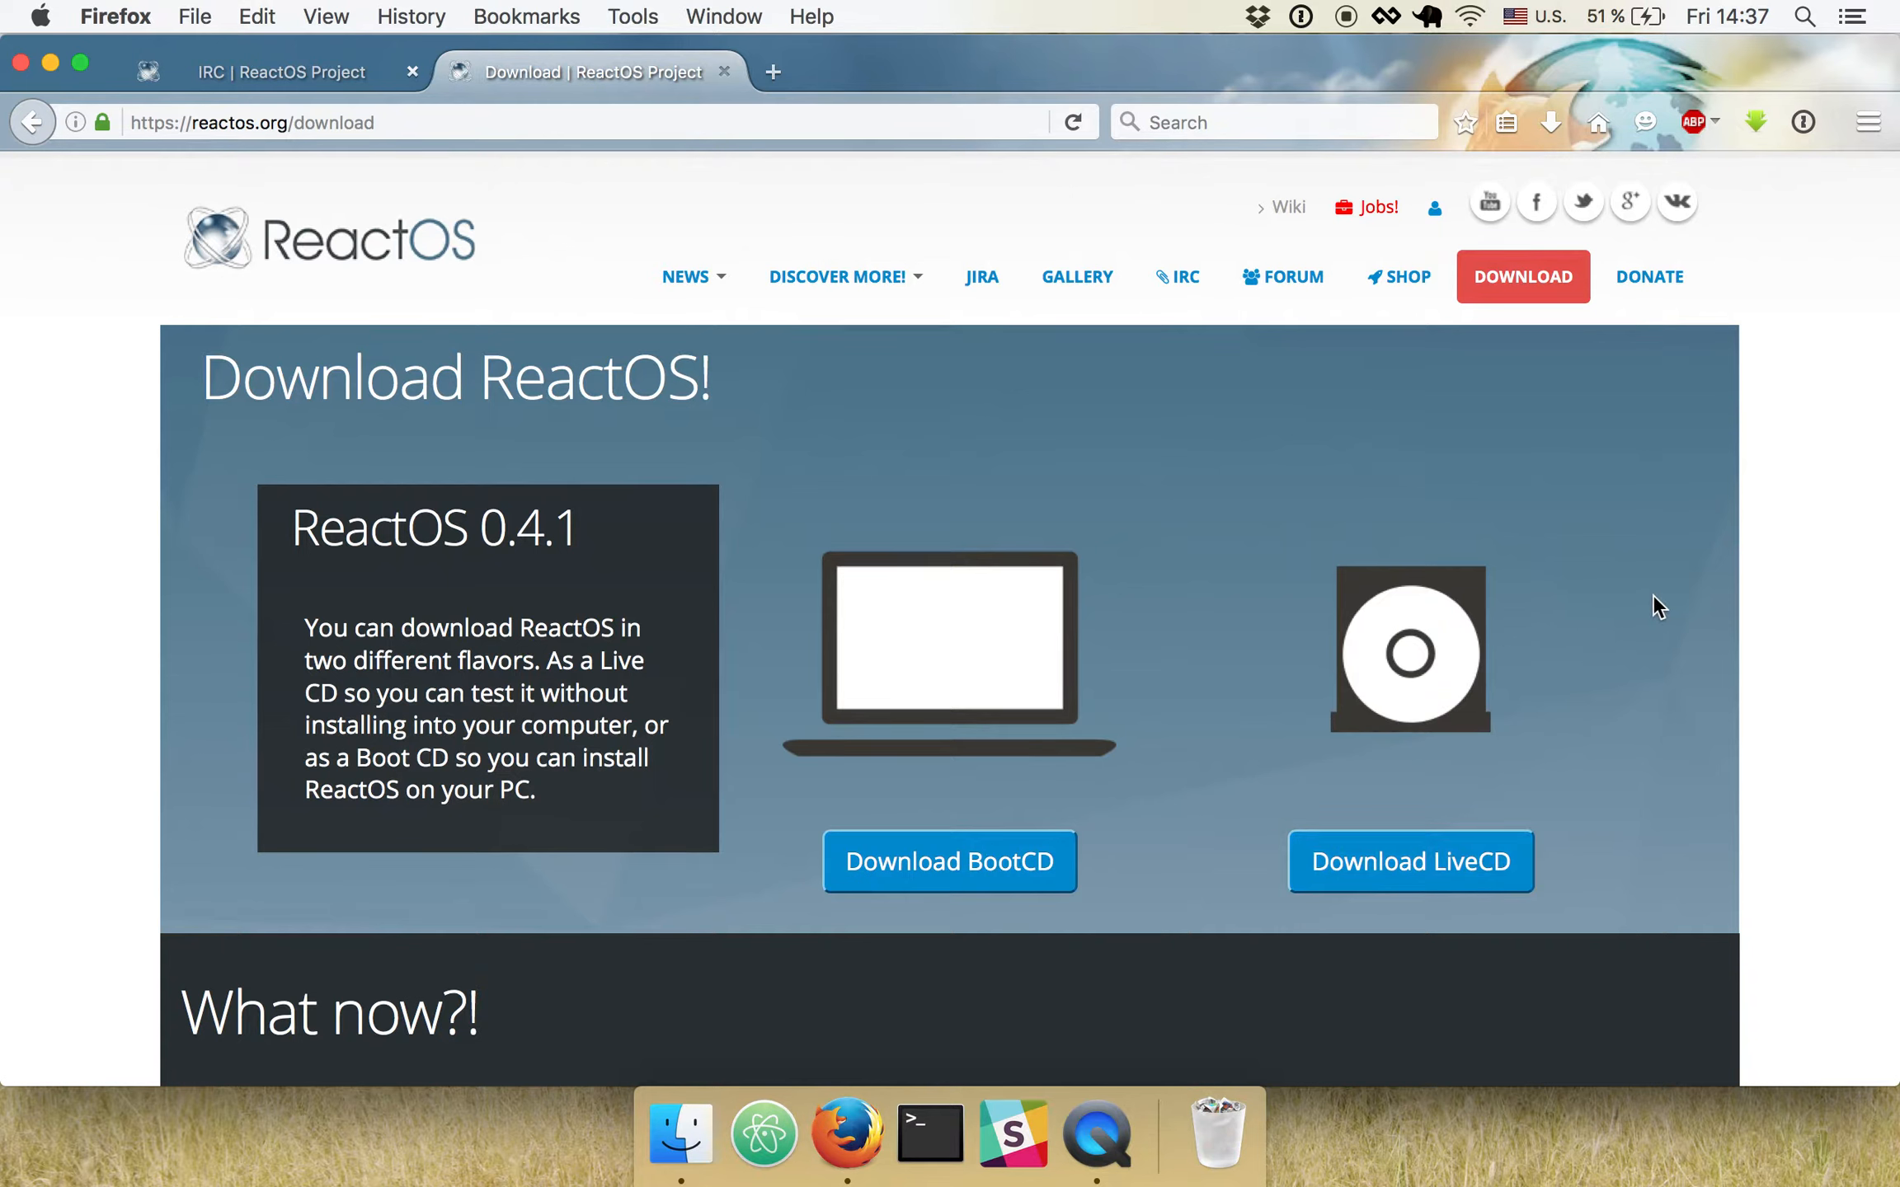
- Read the Nightly Builds description on the download page, then open the latest build's page and view its file list
scroll(1653, 596, "down", 10)
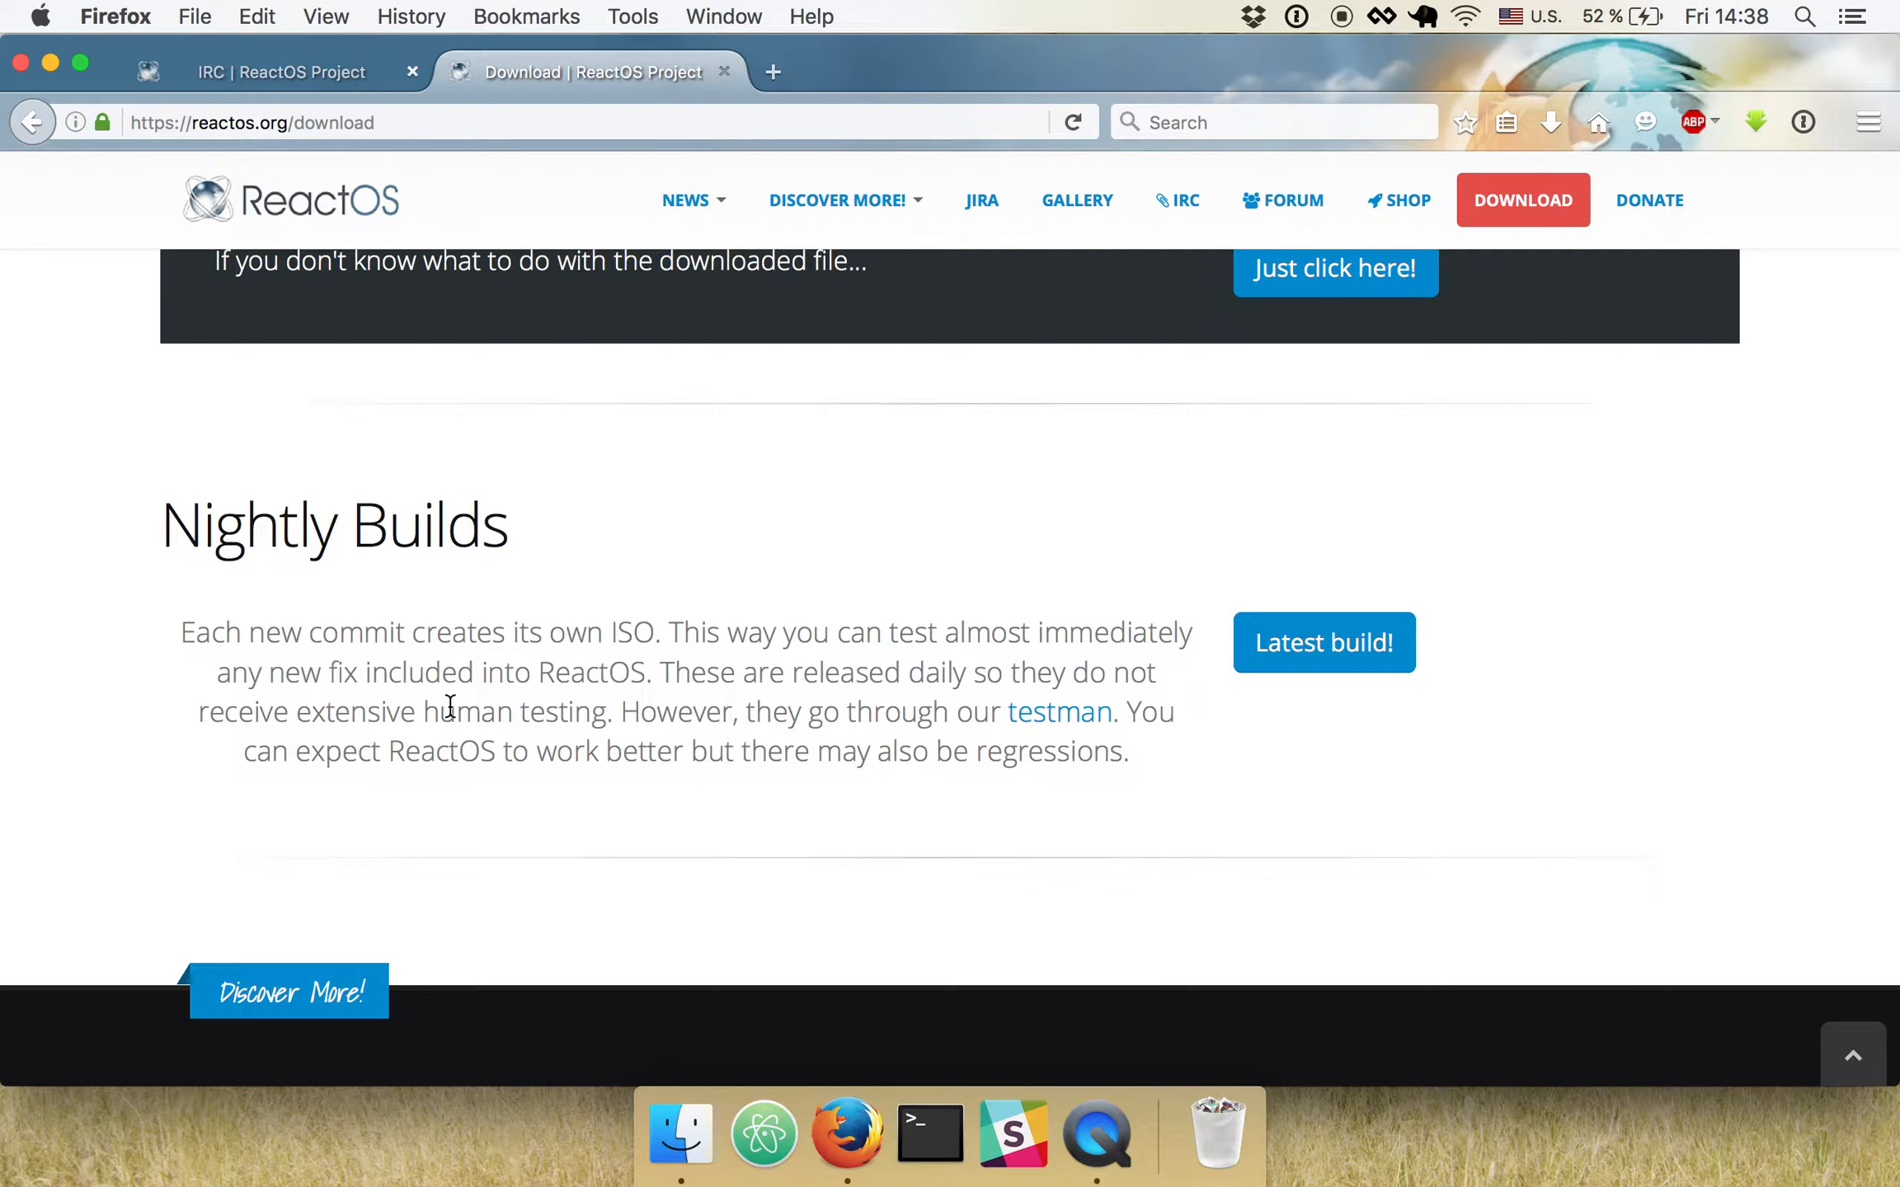
left_click(298, 714)
left_click_drag(297, 715, 608, 714)
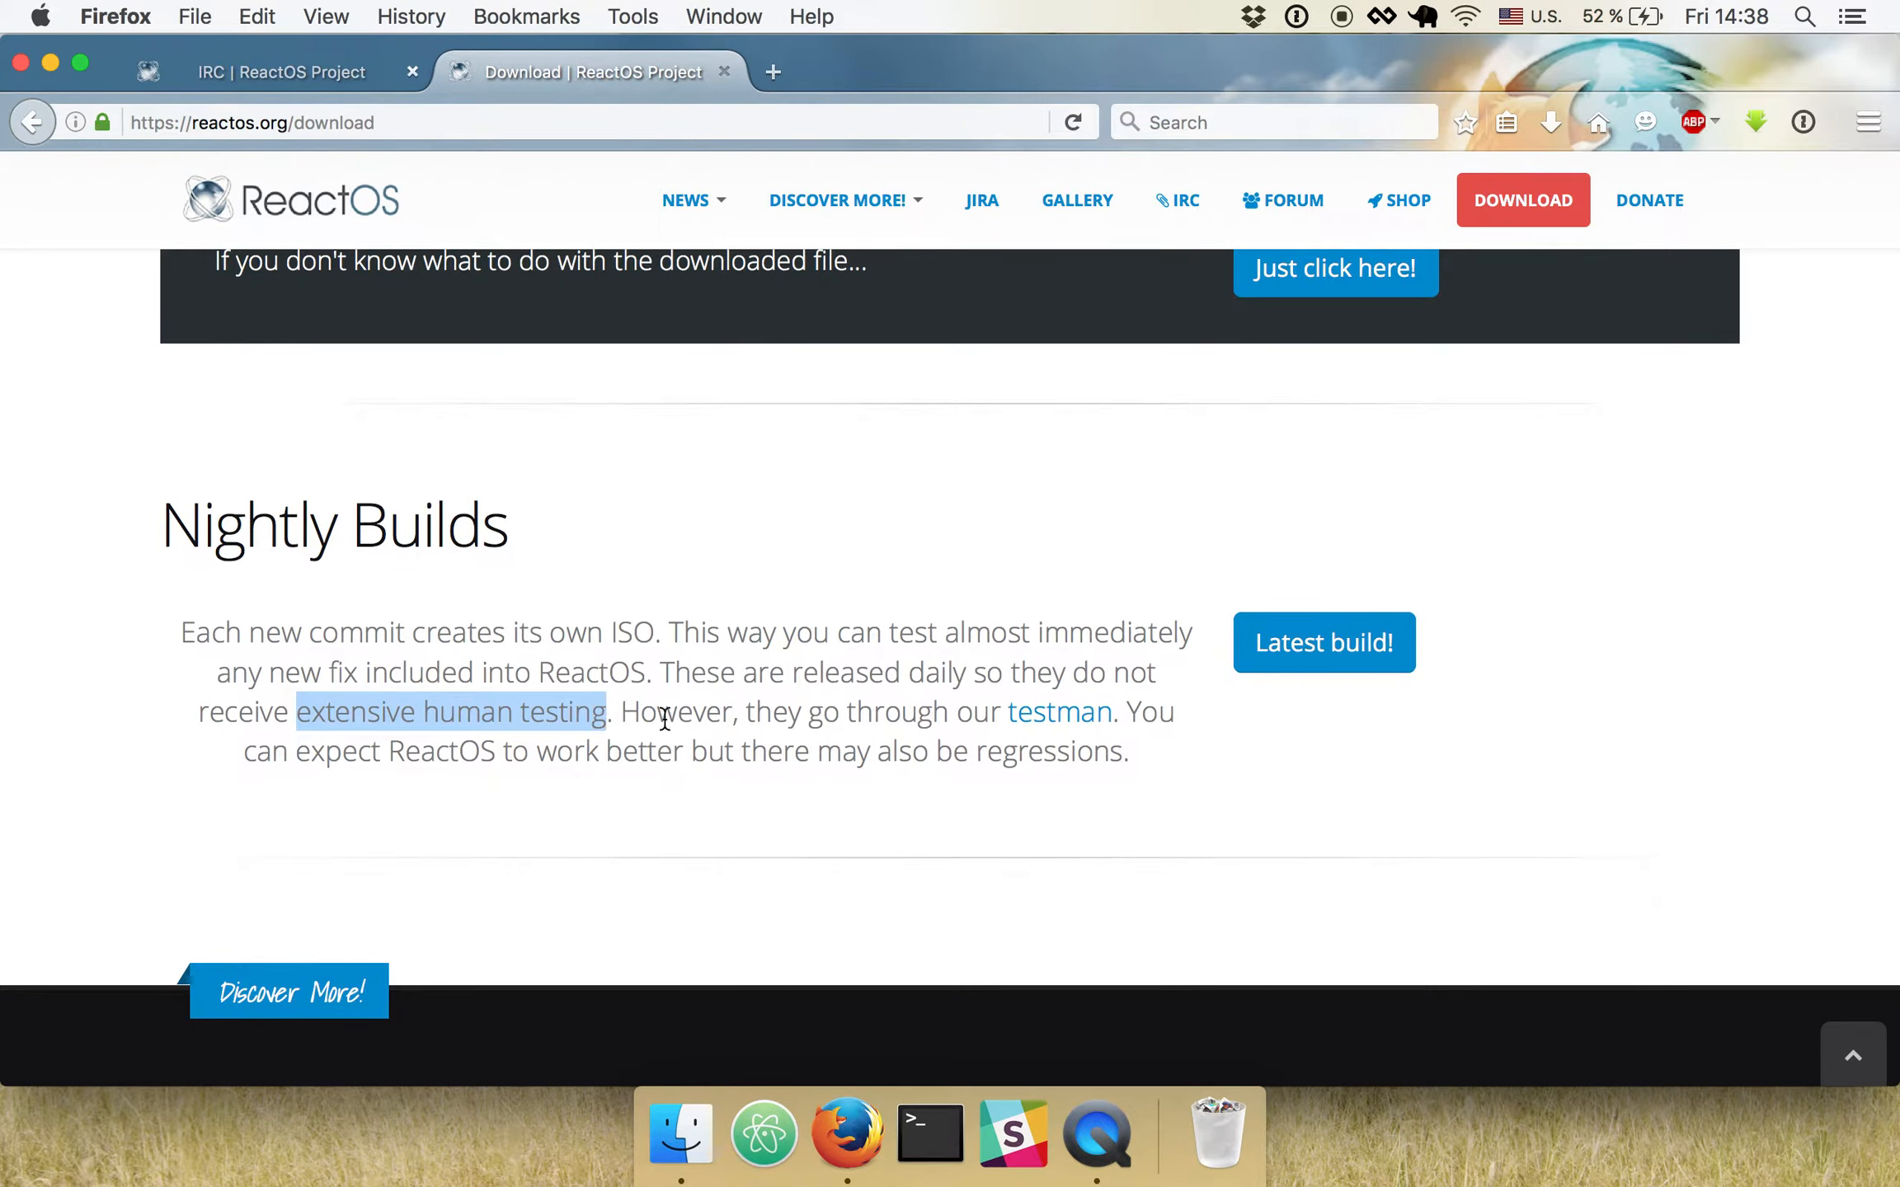
left_click_drag(502, 752, 684, 748)
left_click(932, 748)
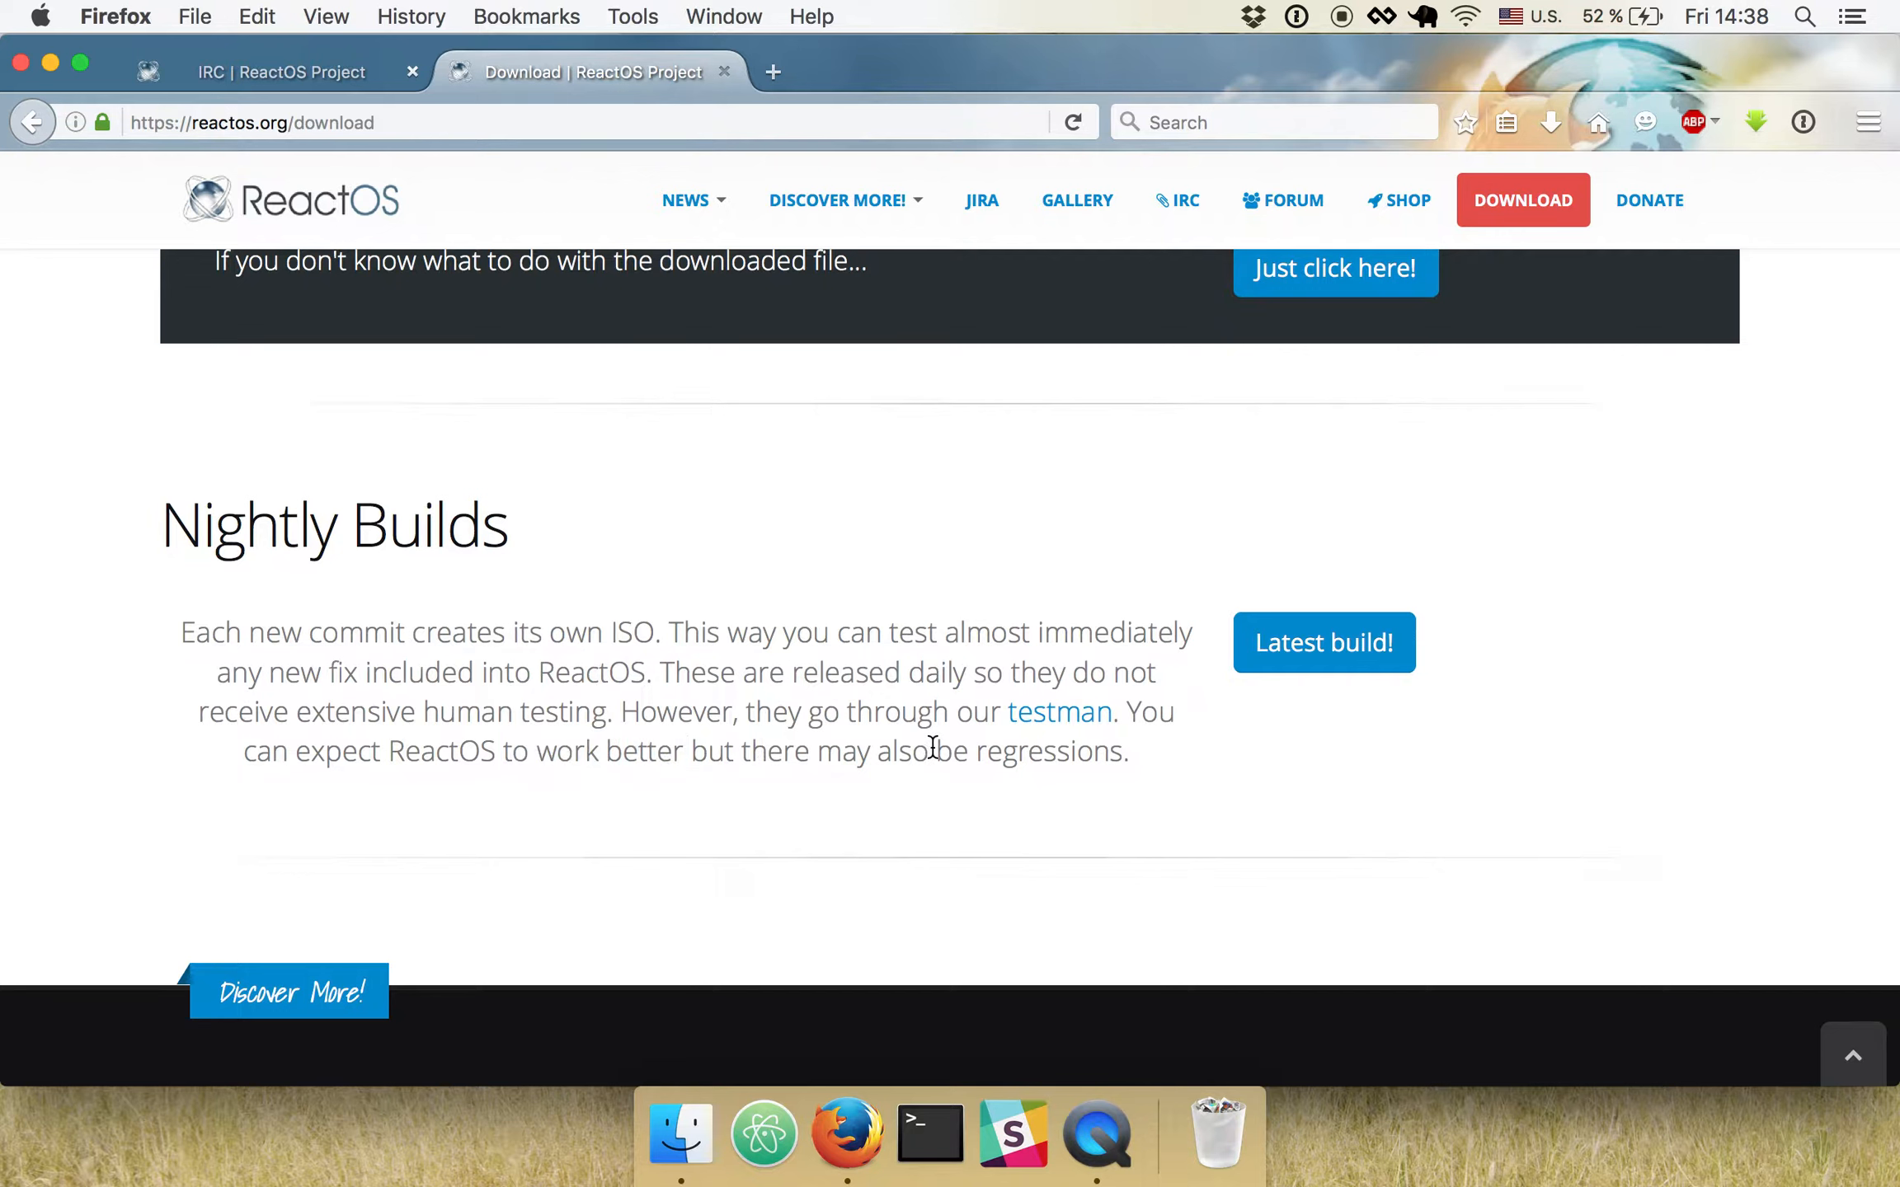
triple_click(945, 749)
left_click(1245, 745)
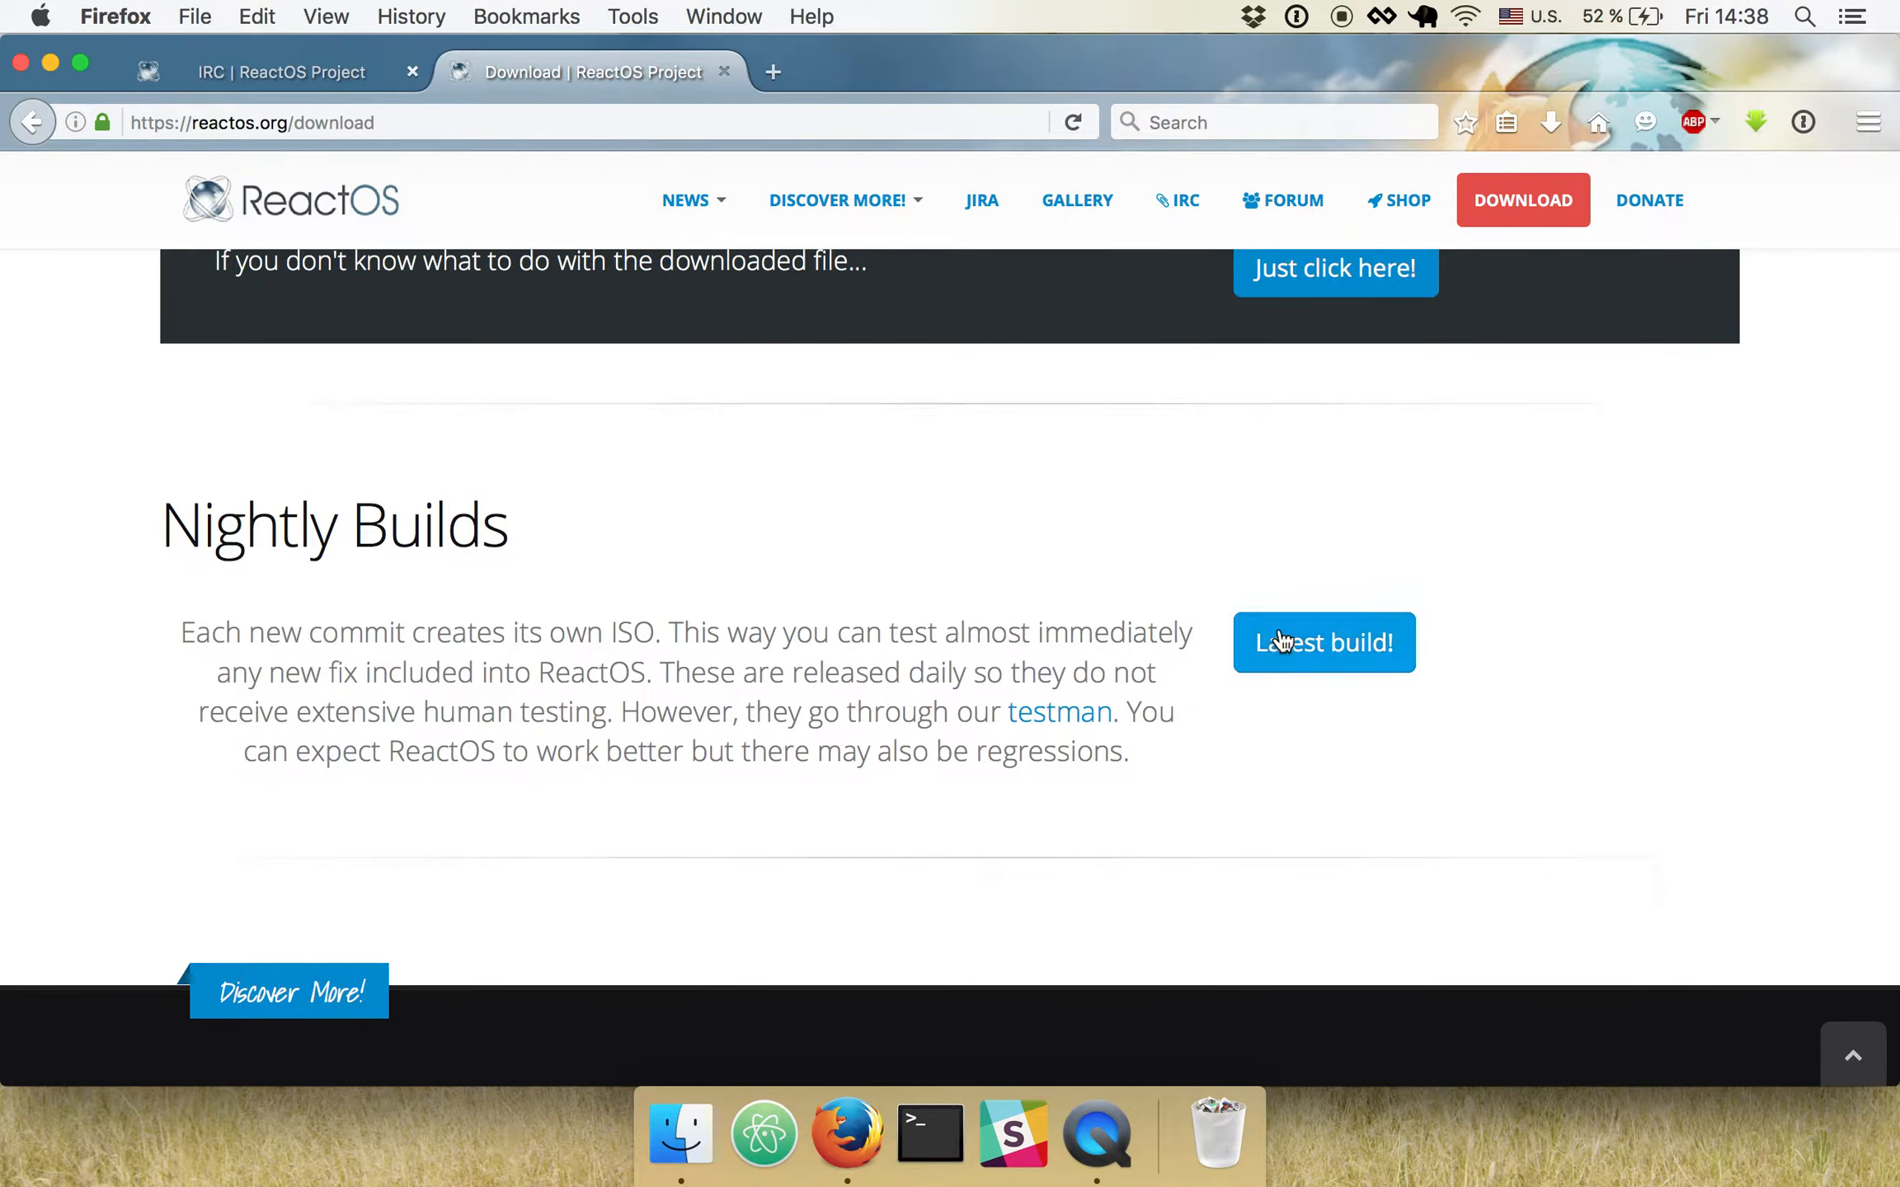
left_click(1320, 648)
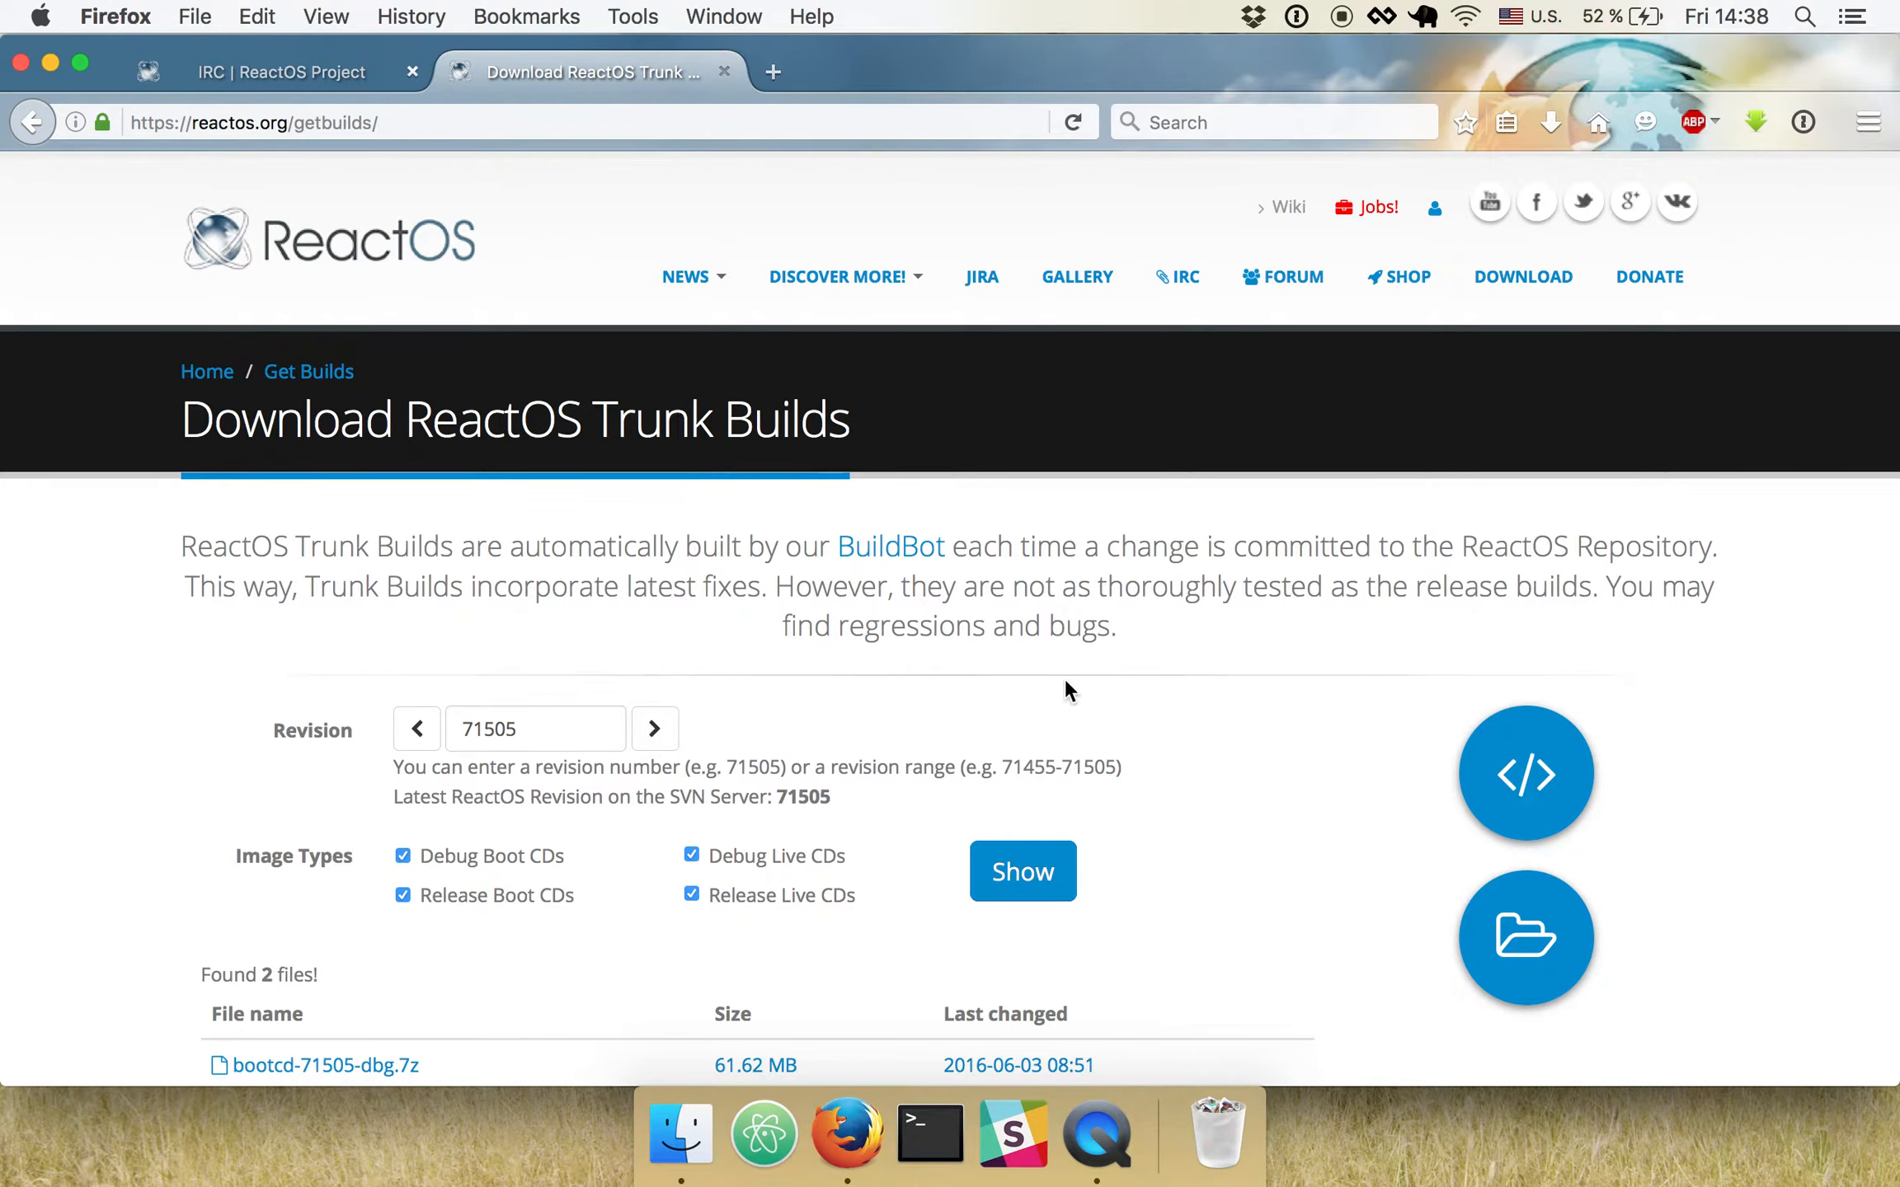
scroll(1064, 682, "down", 2)
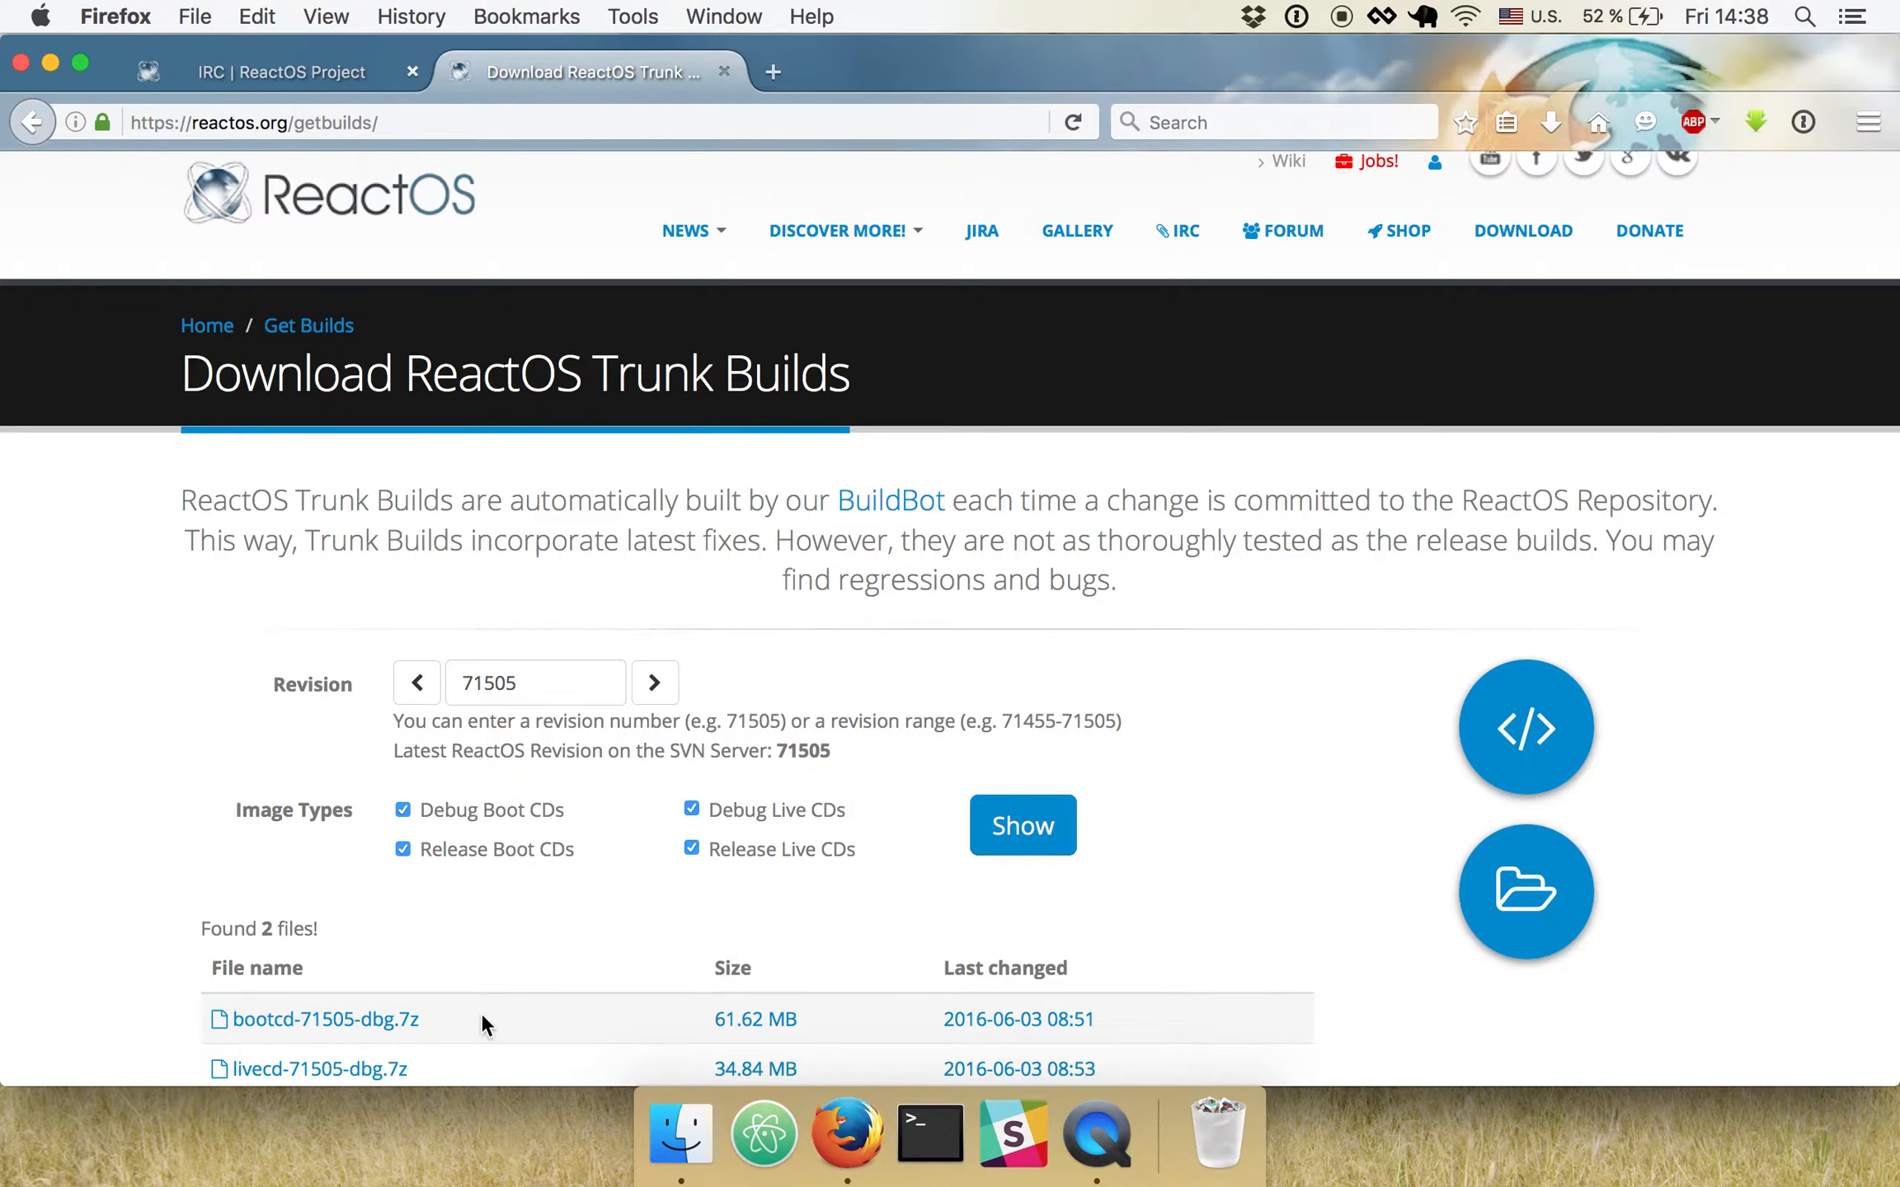
- Switch to VirtualBox and start a new virtual machine named ReactOS with version Windows XP (32-bit)
key("super+space")
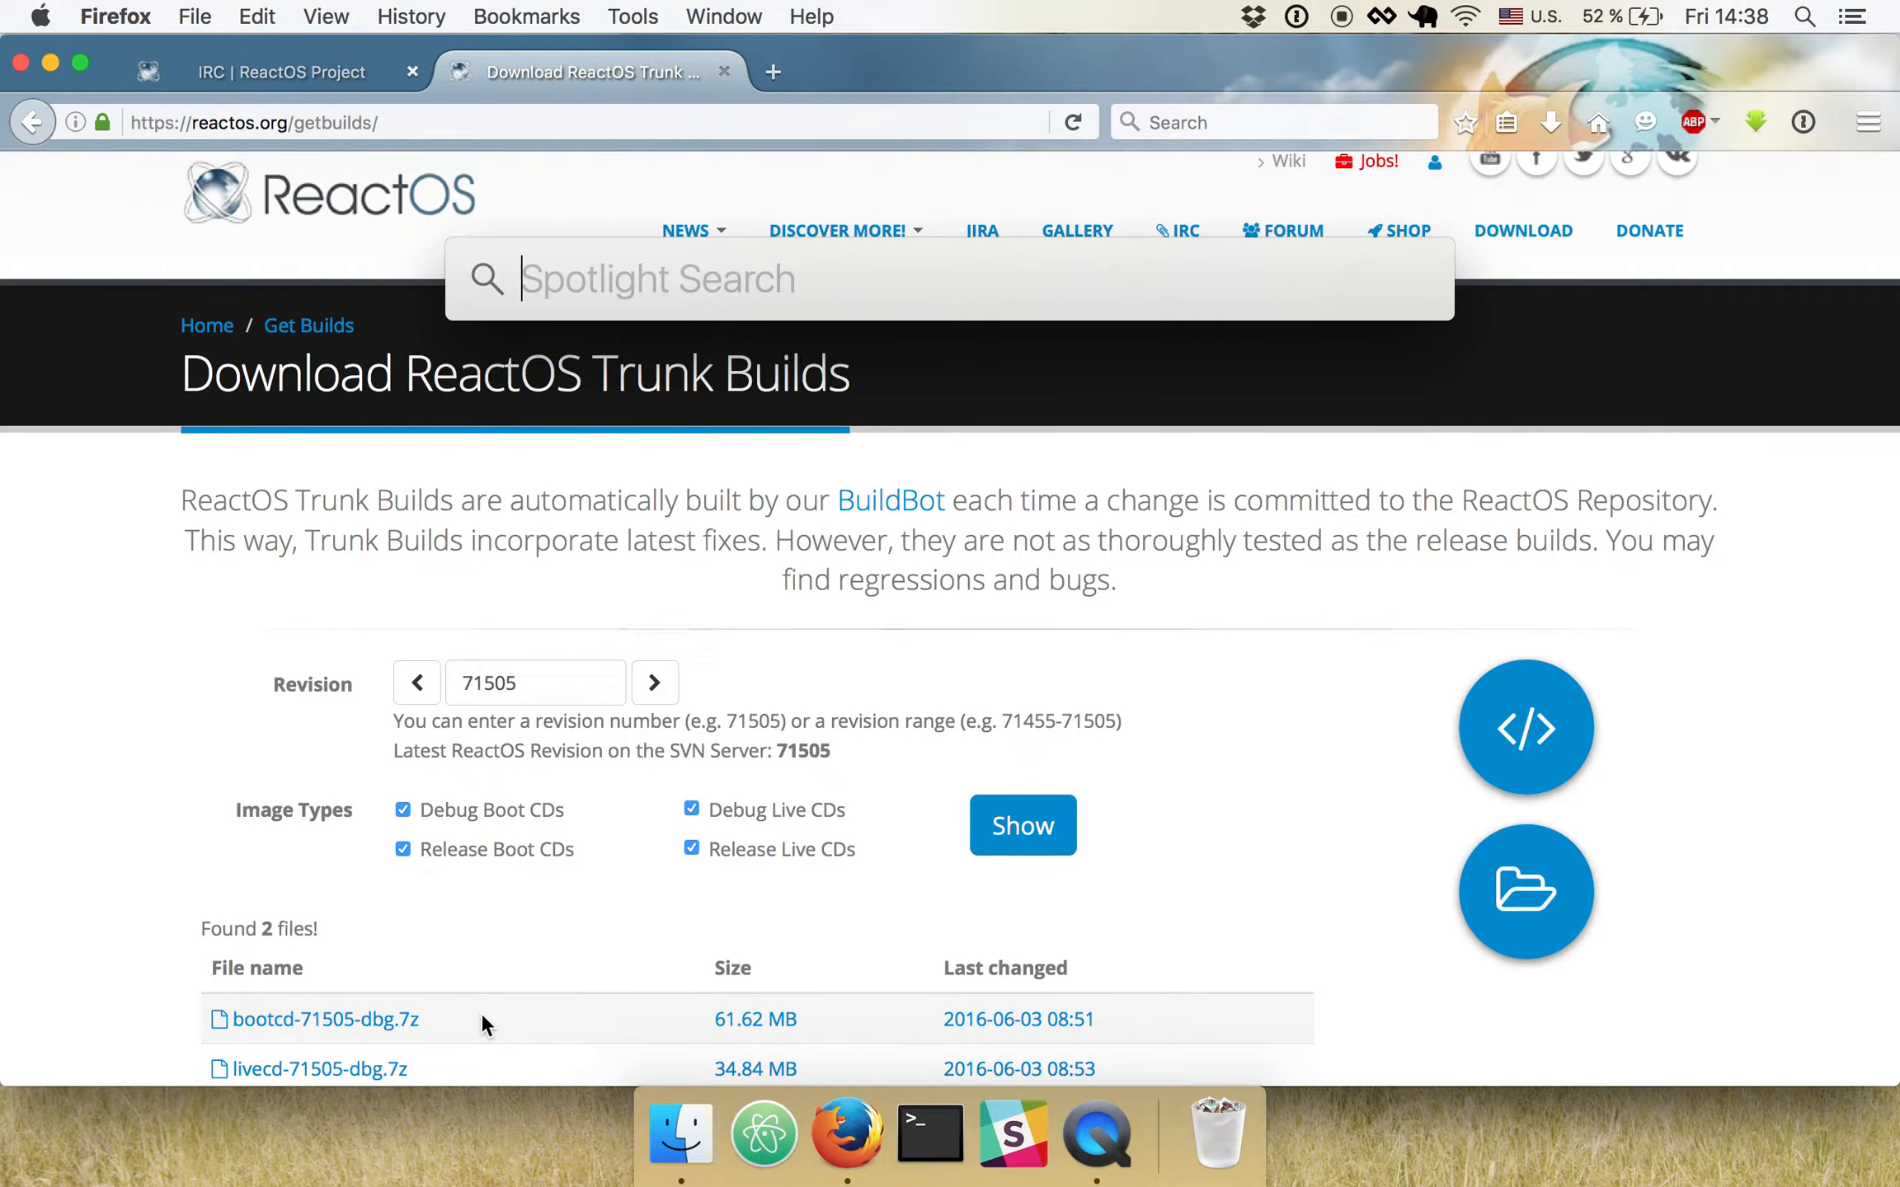
type("vir")
key("Return")
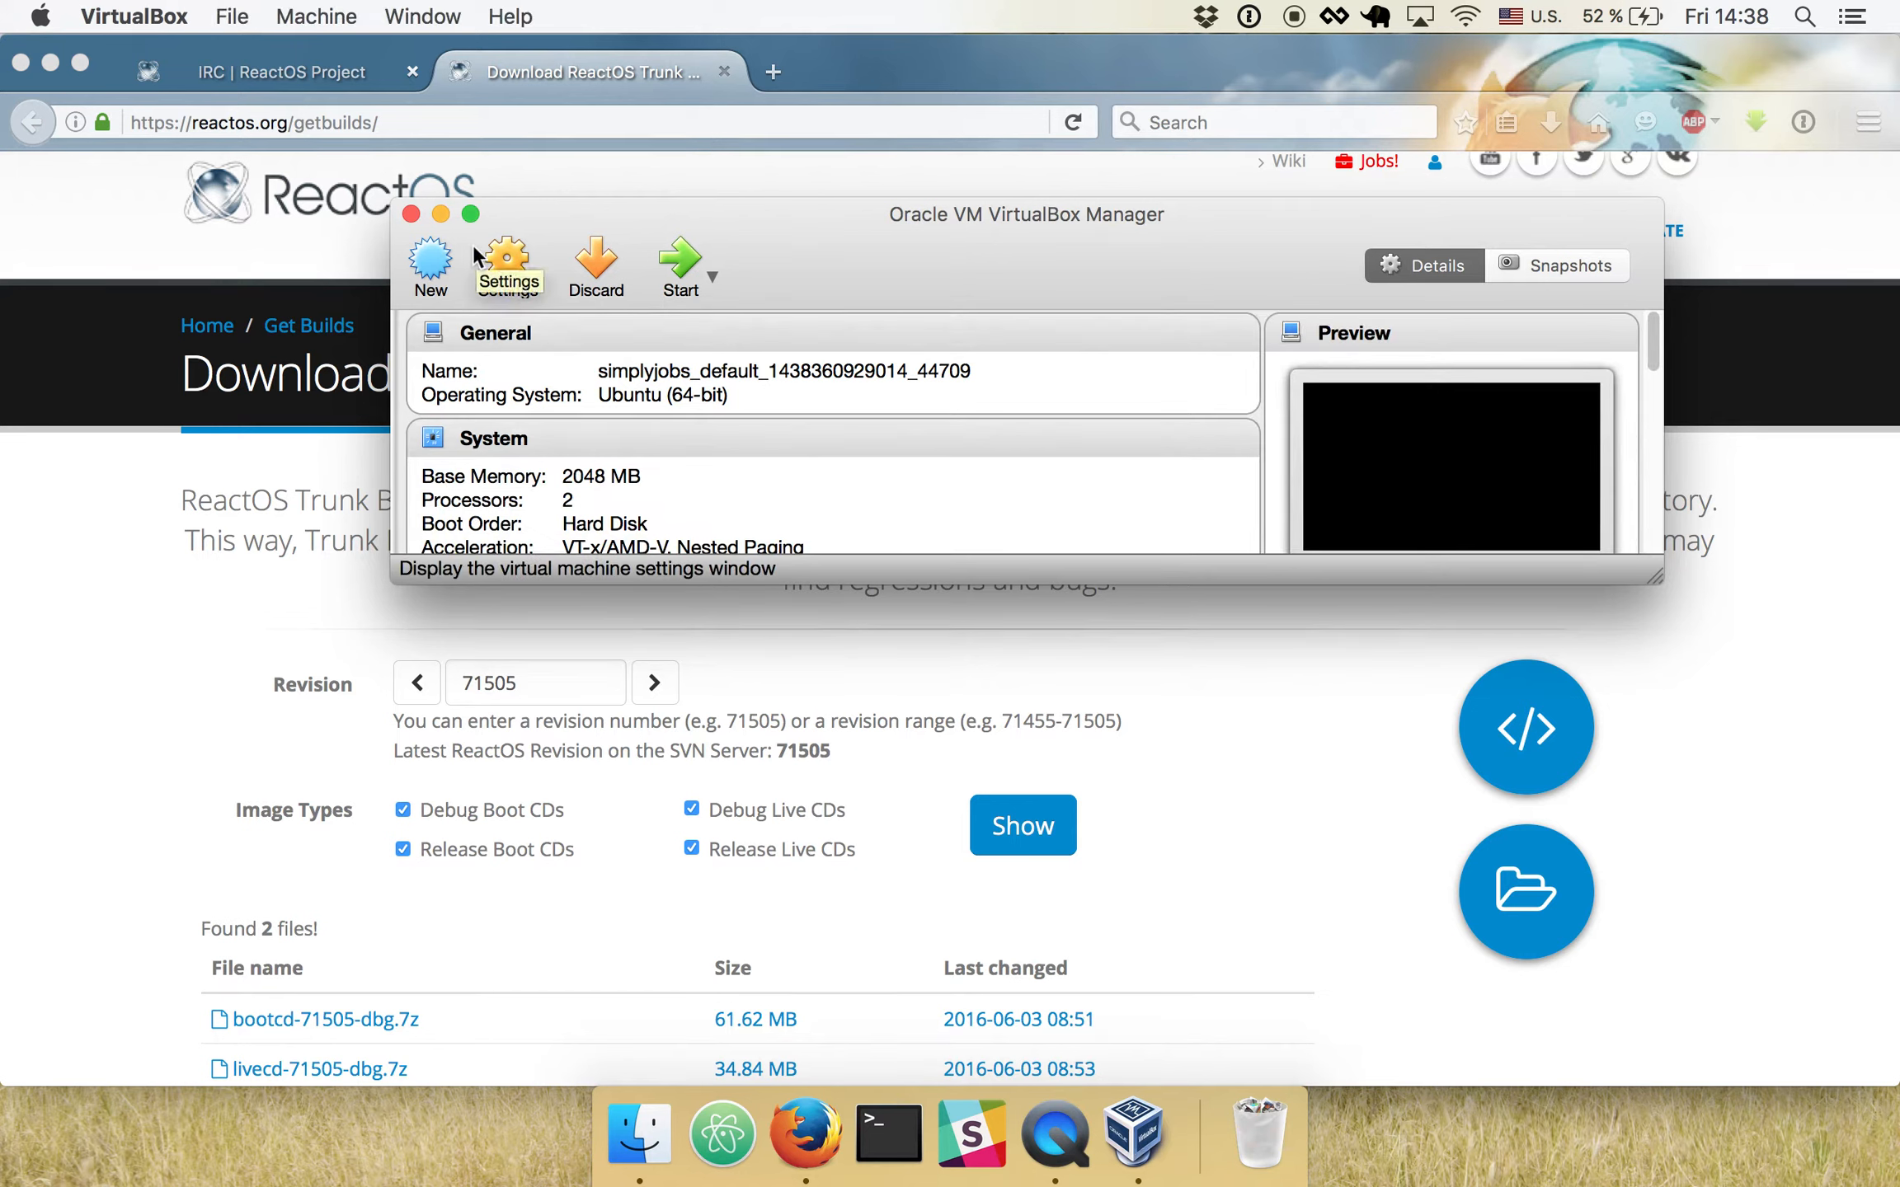
left_click(432, 264)
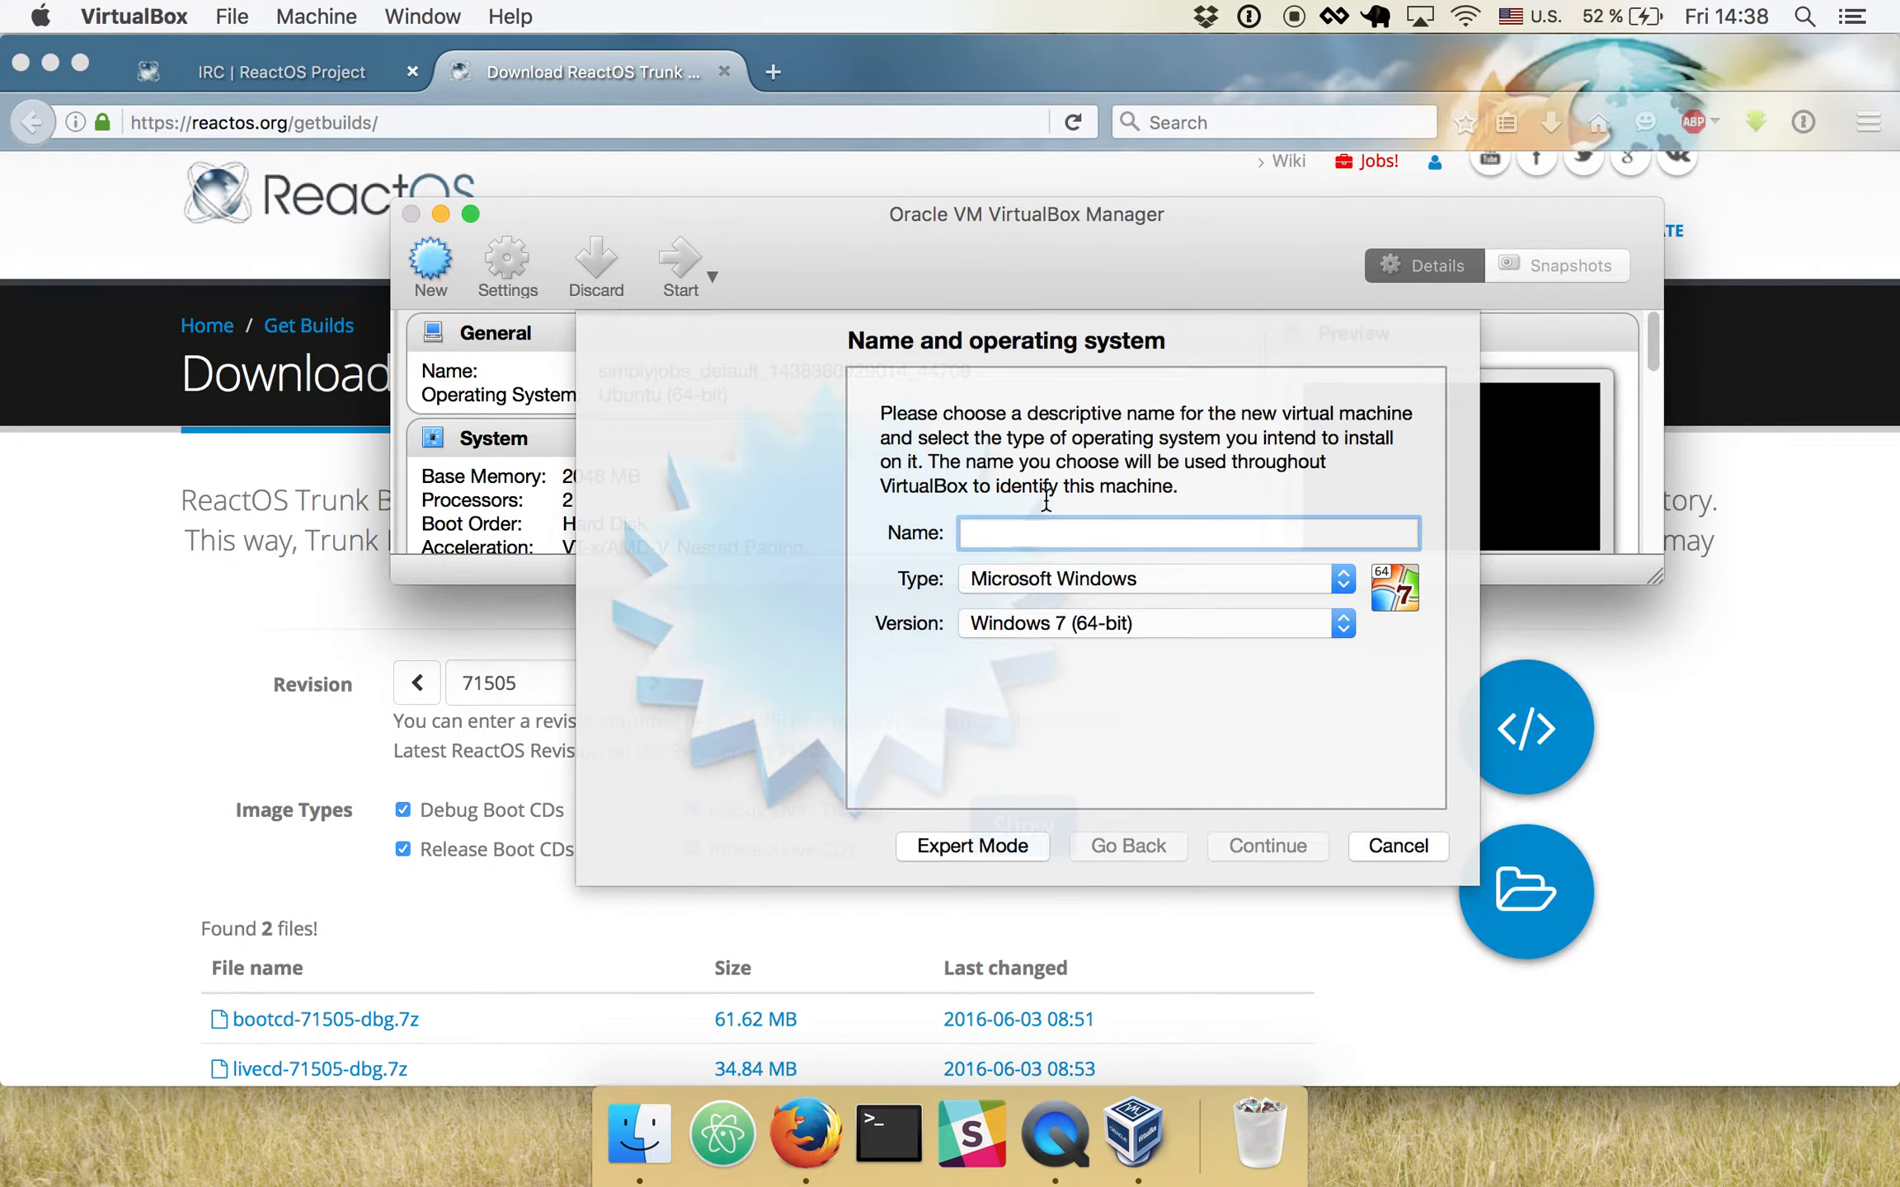
type("ReactOS")
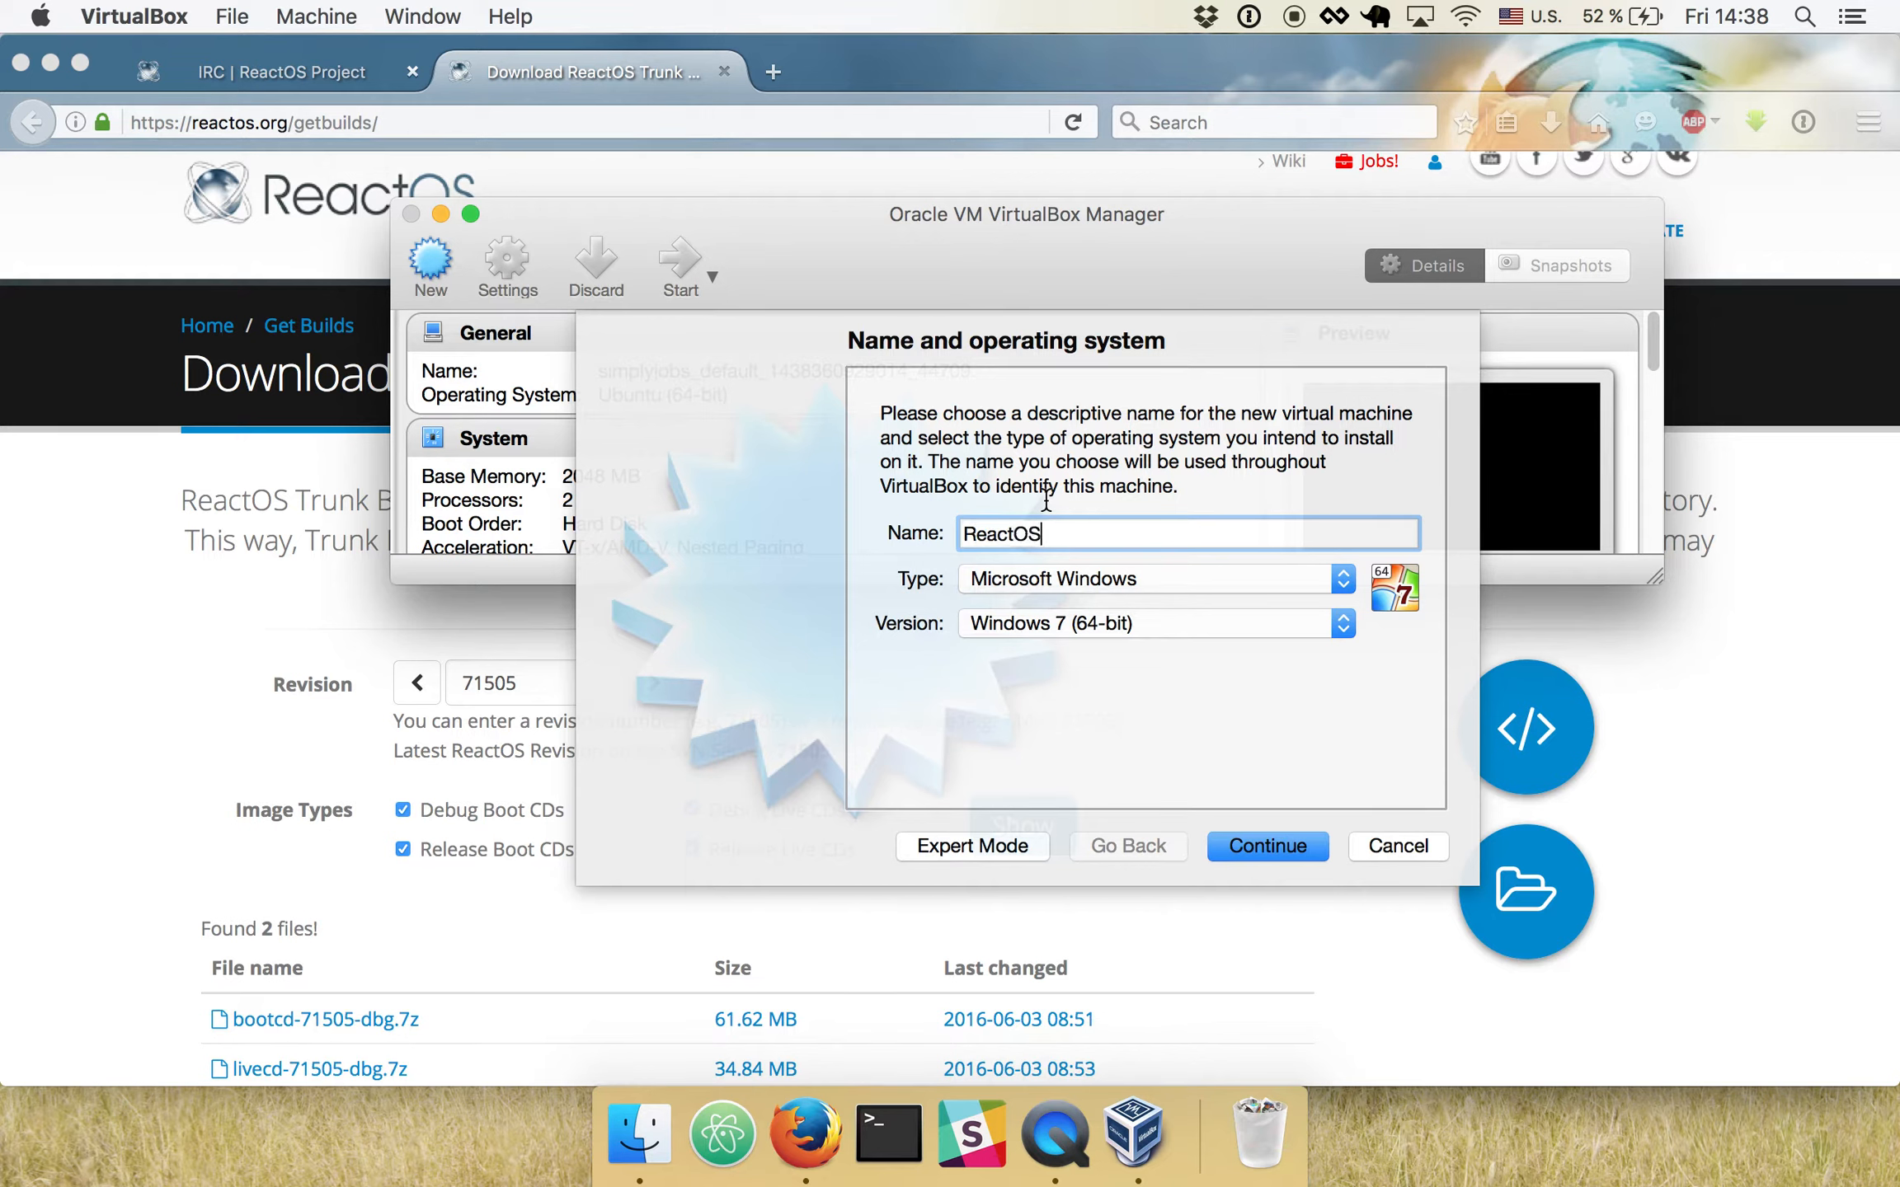
left_click(1120, 624)
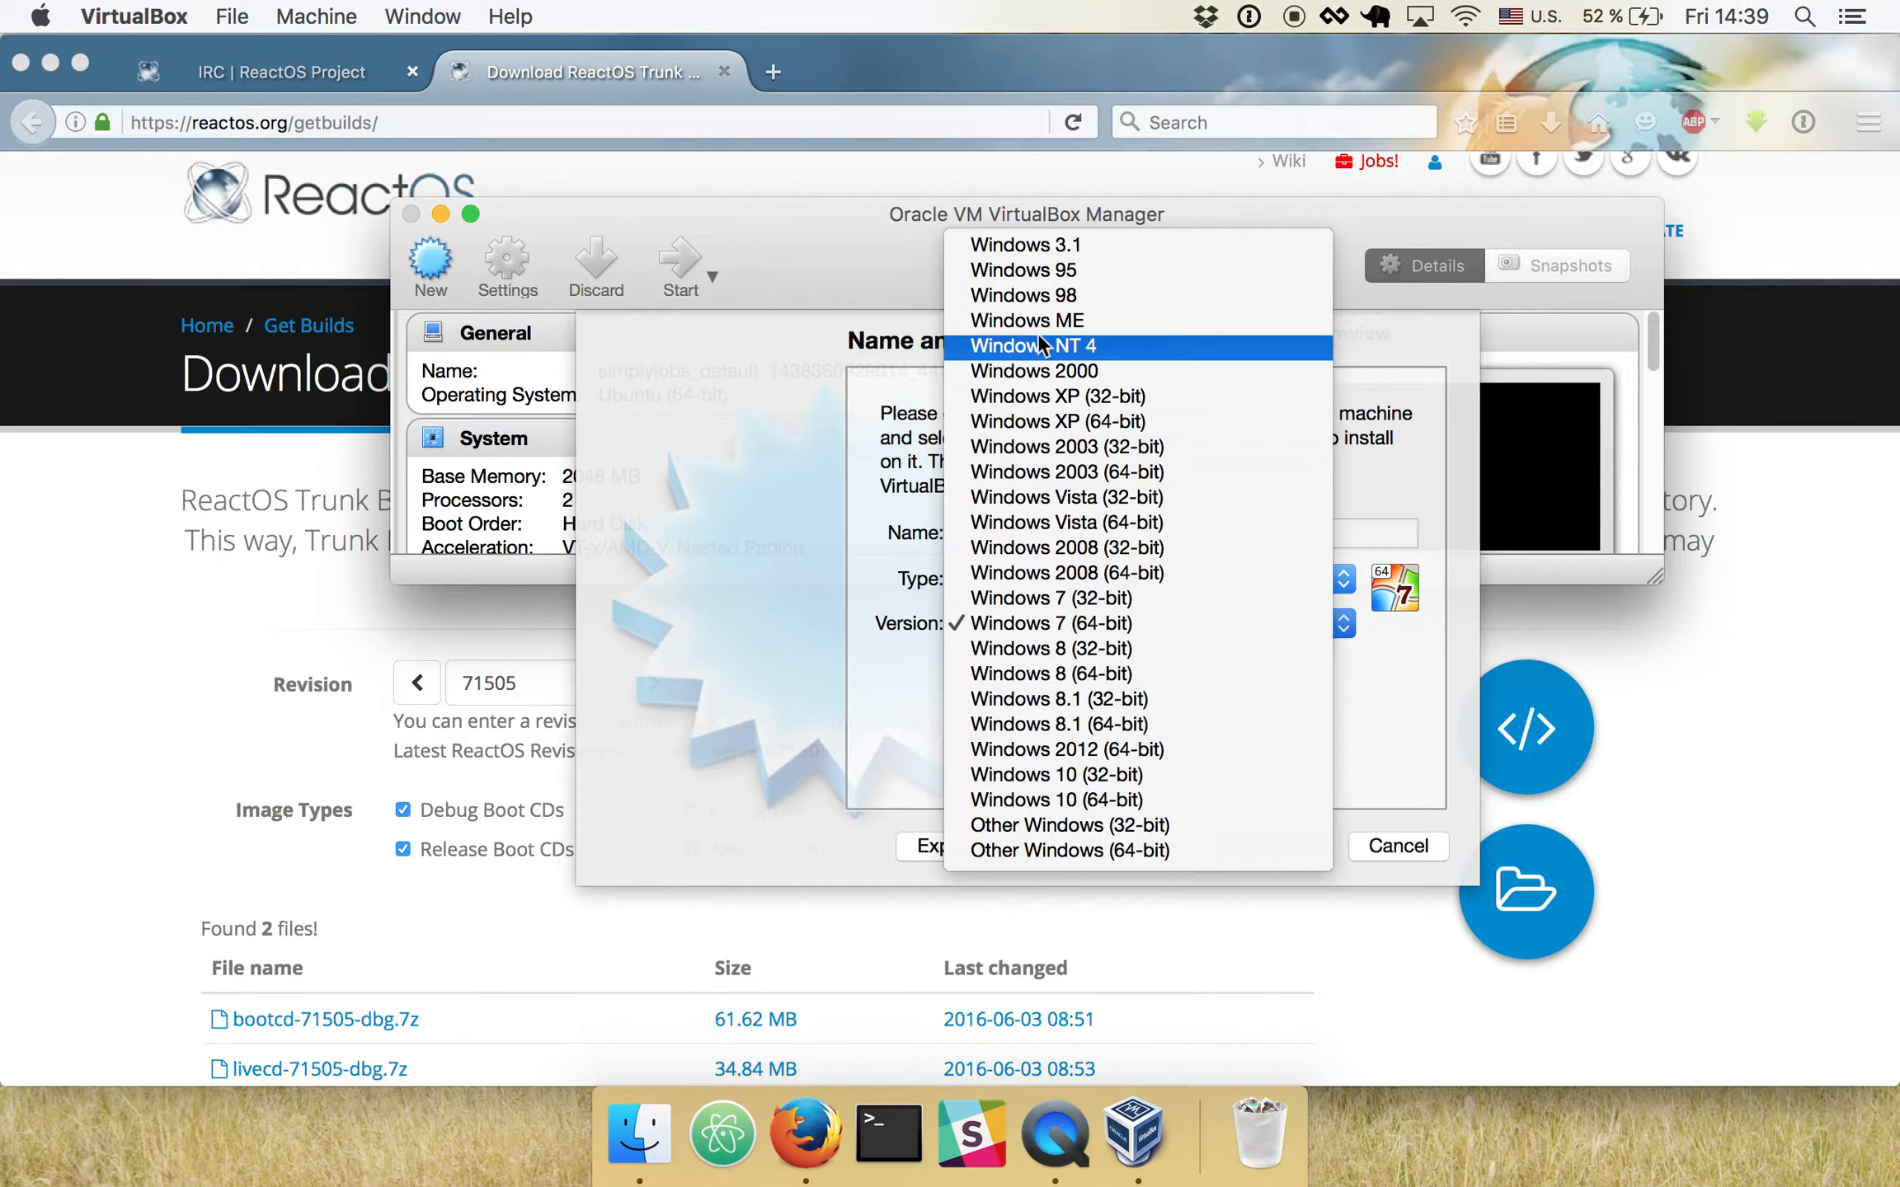
left_click(1072, 398)
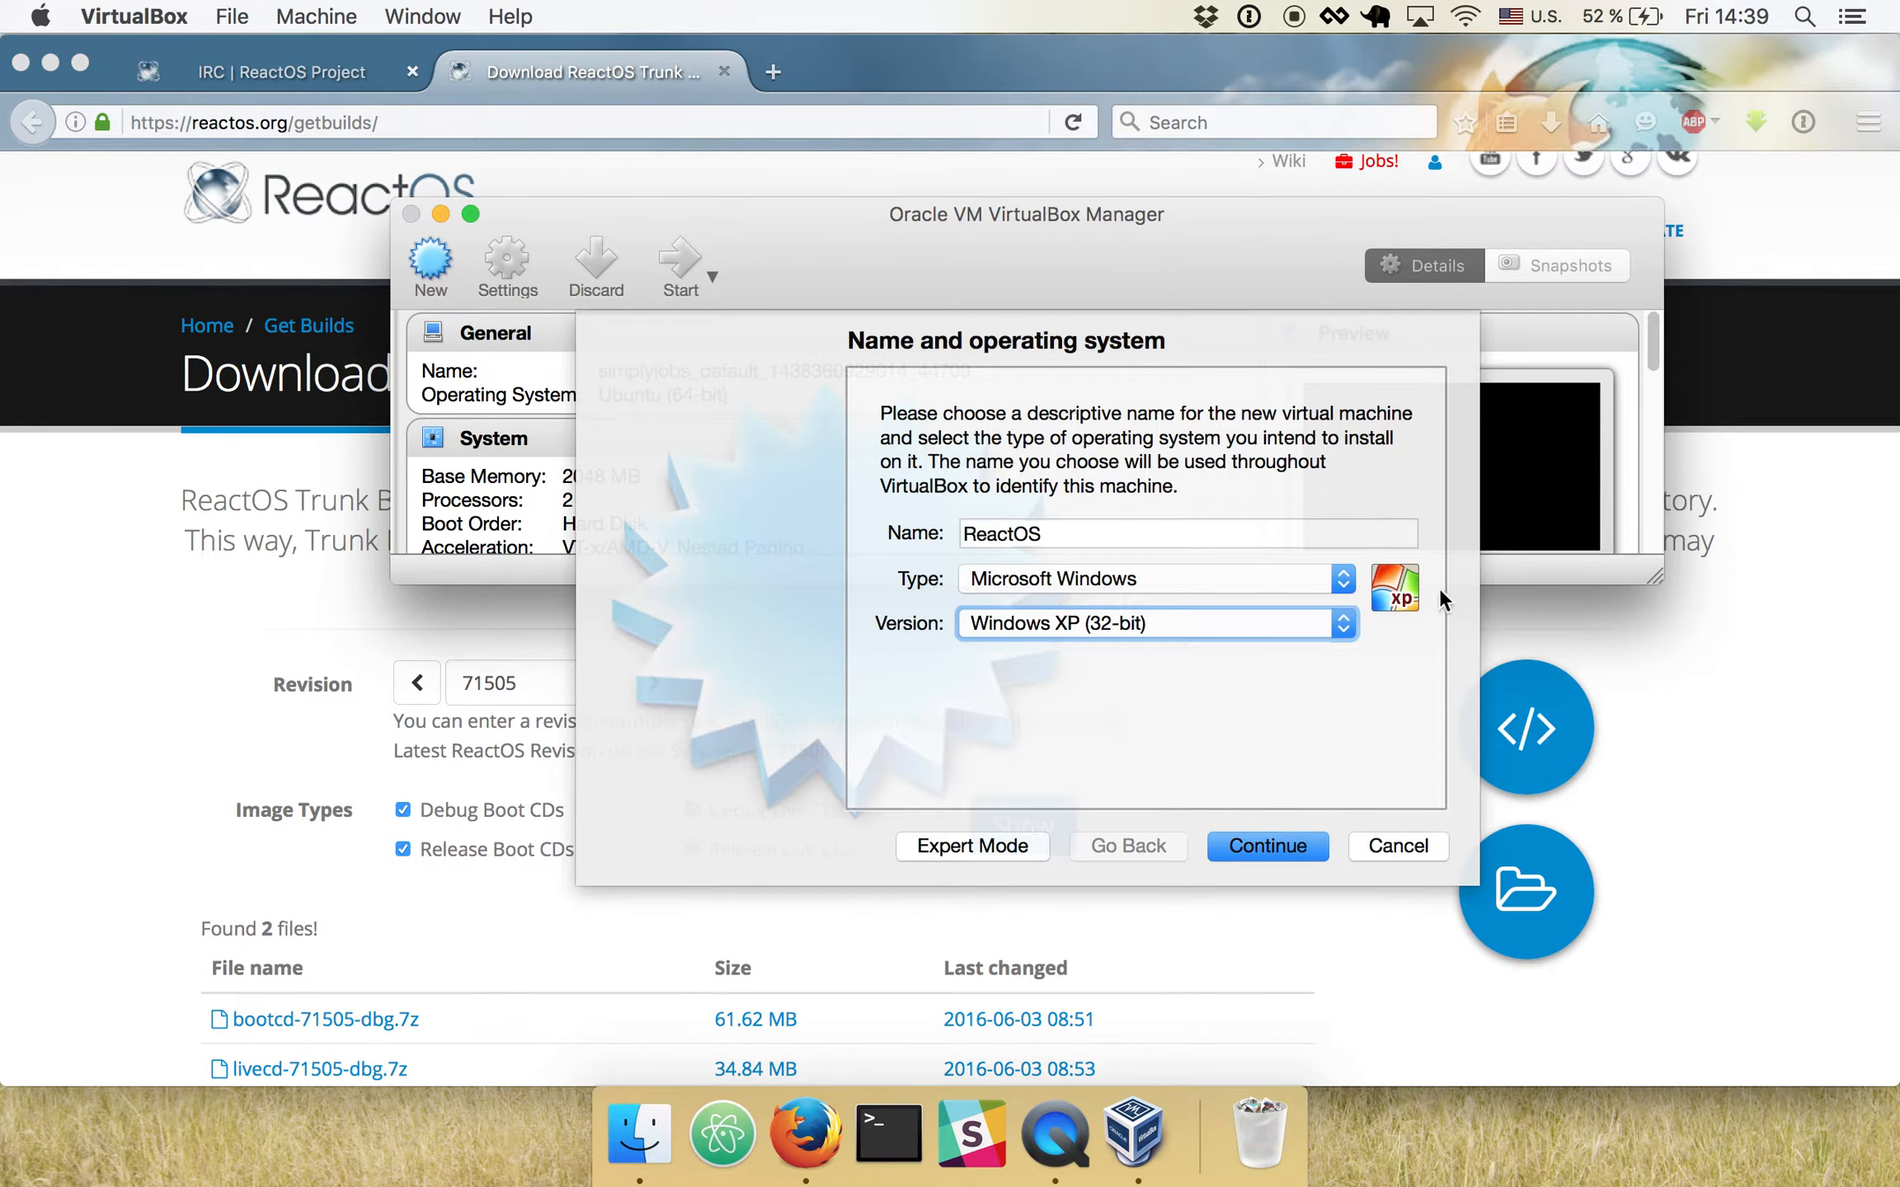
left_click(1282, 847)
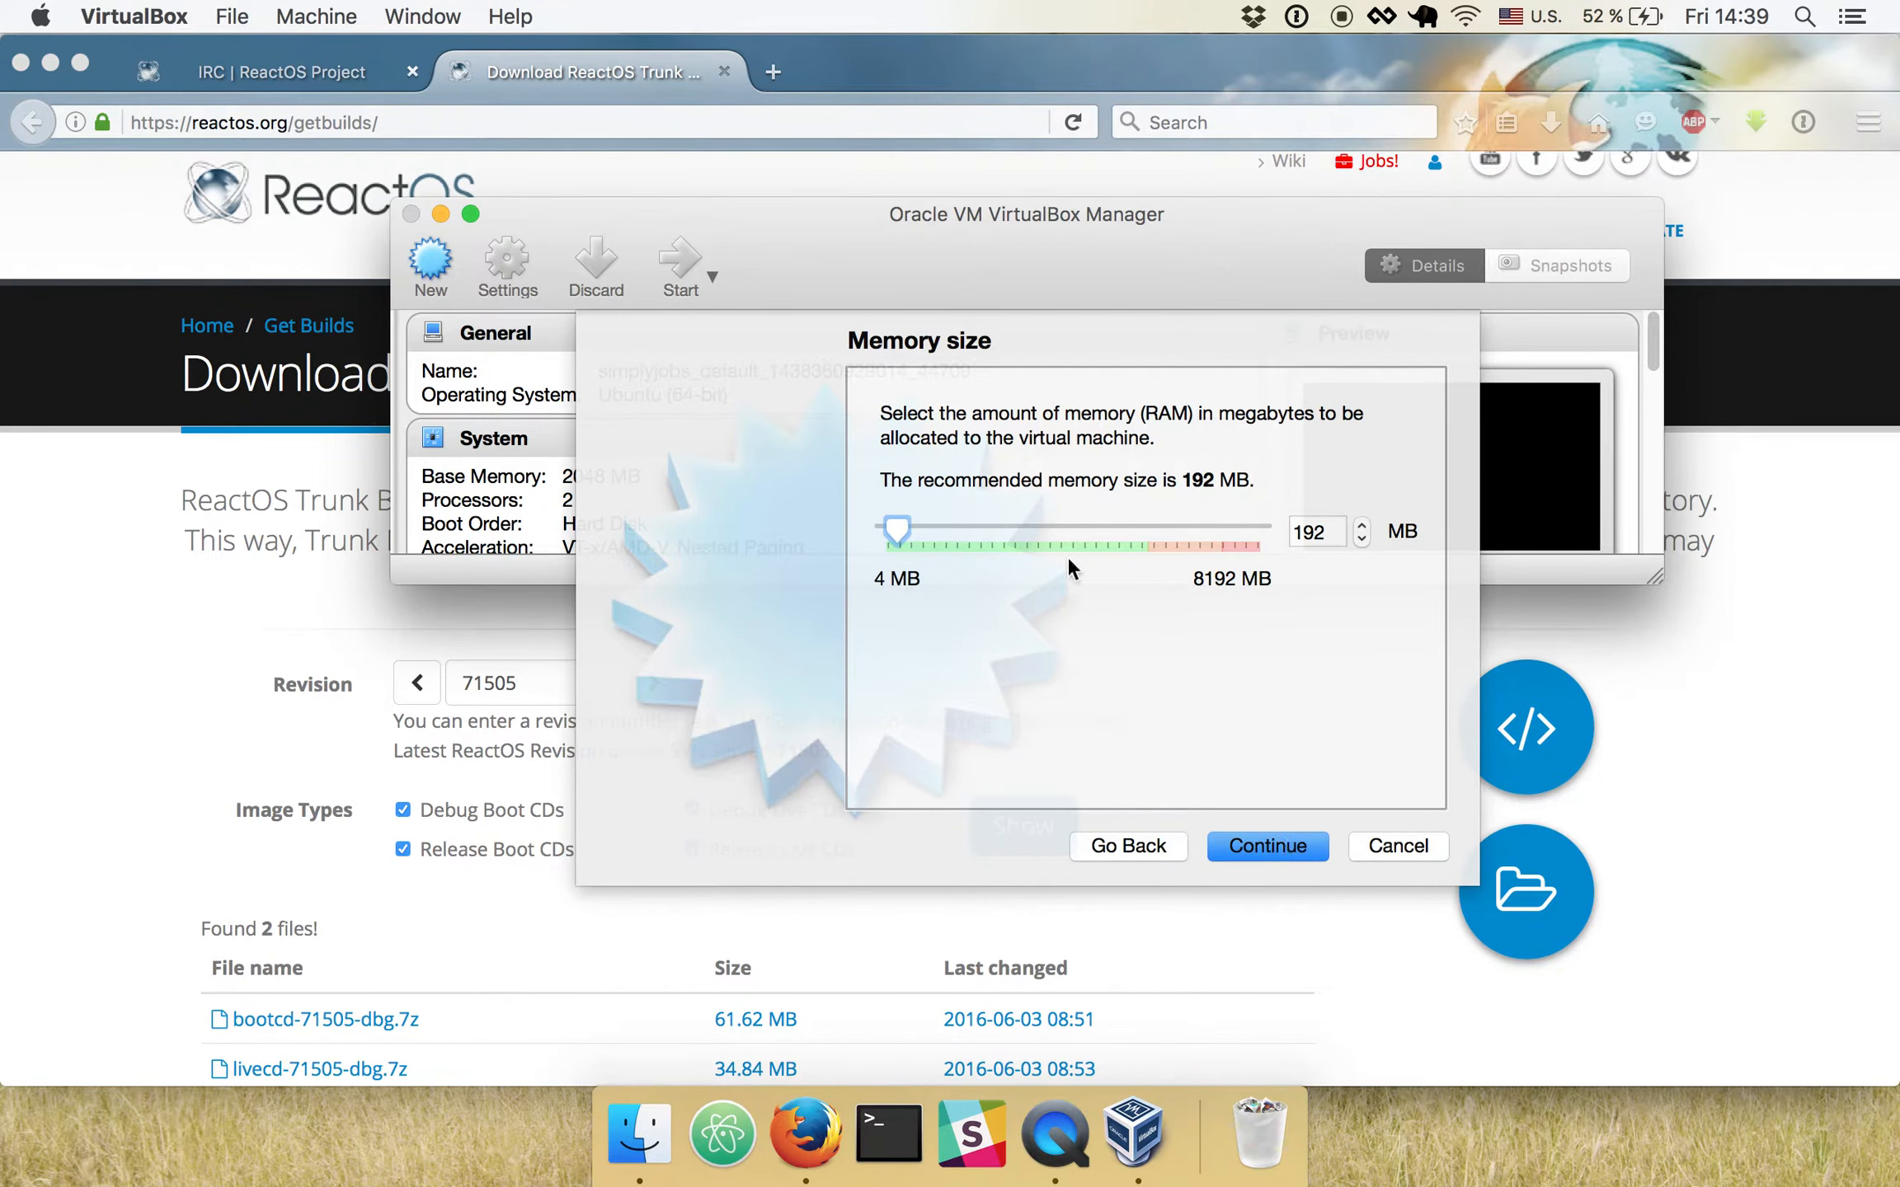
- Switch to Firefox, open the ReactOS installation guide from the download page and read its RAM requirements
left_click(181, 586)
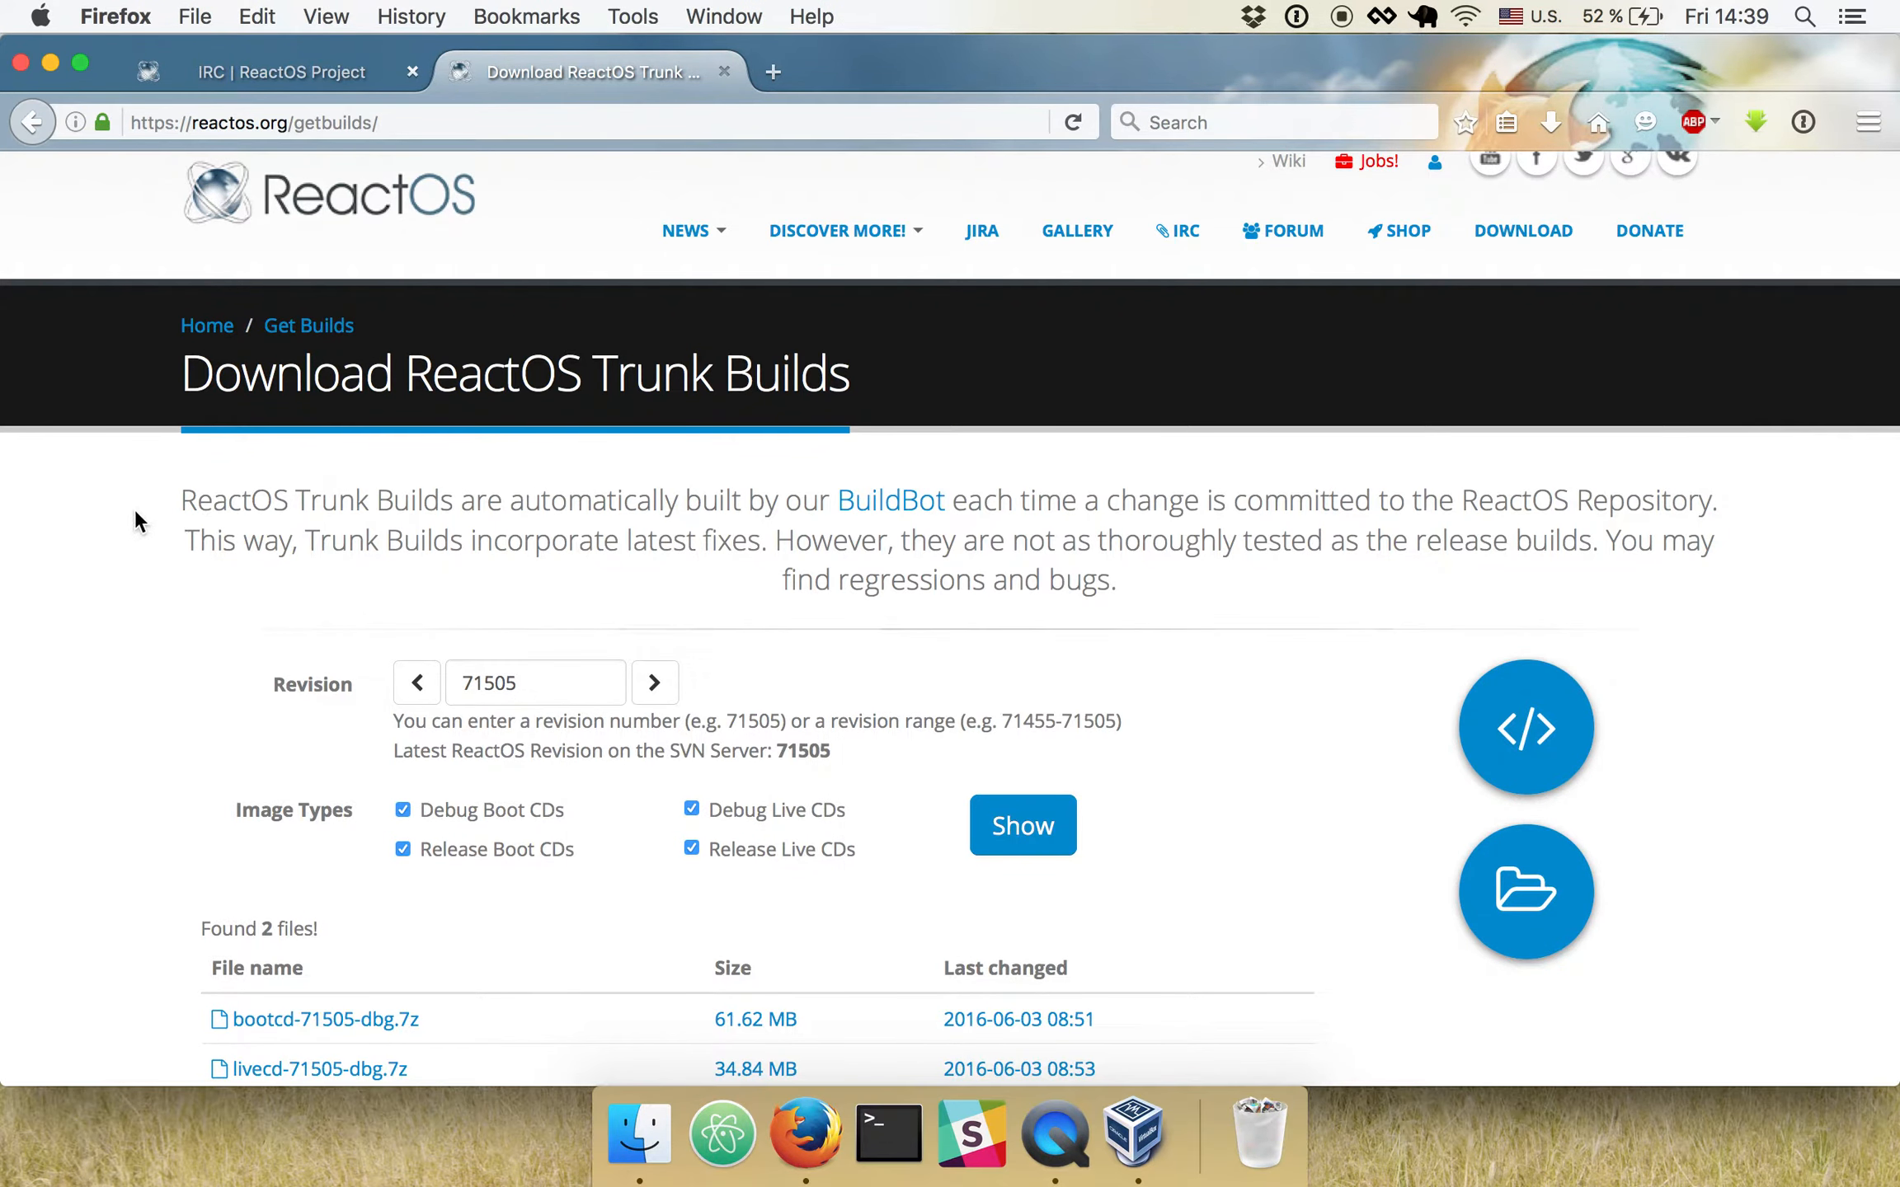
left_click(37, 123)
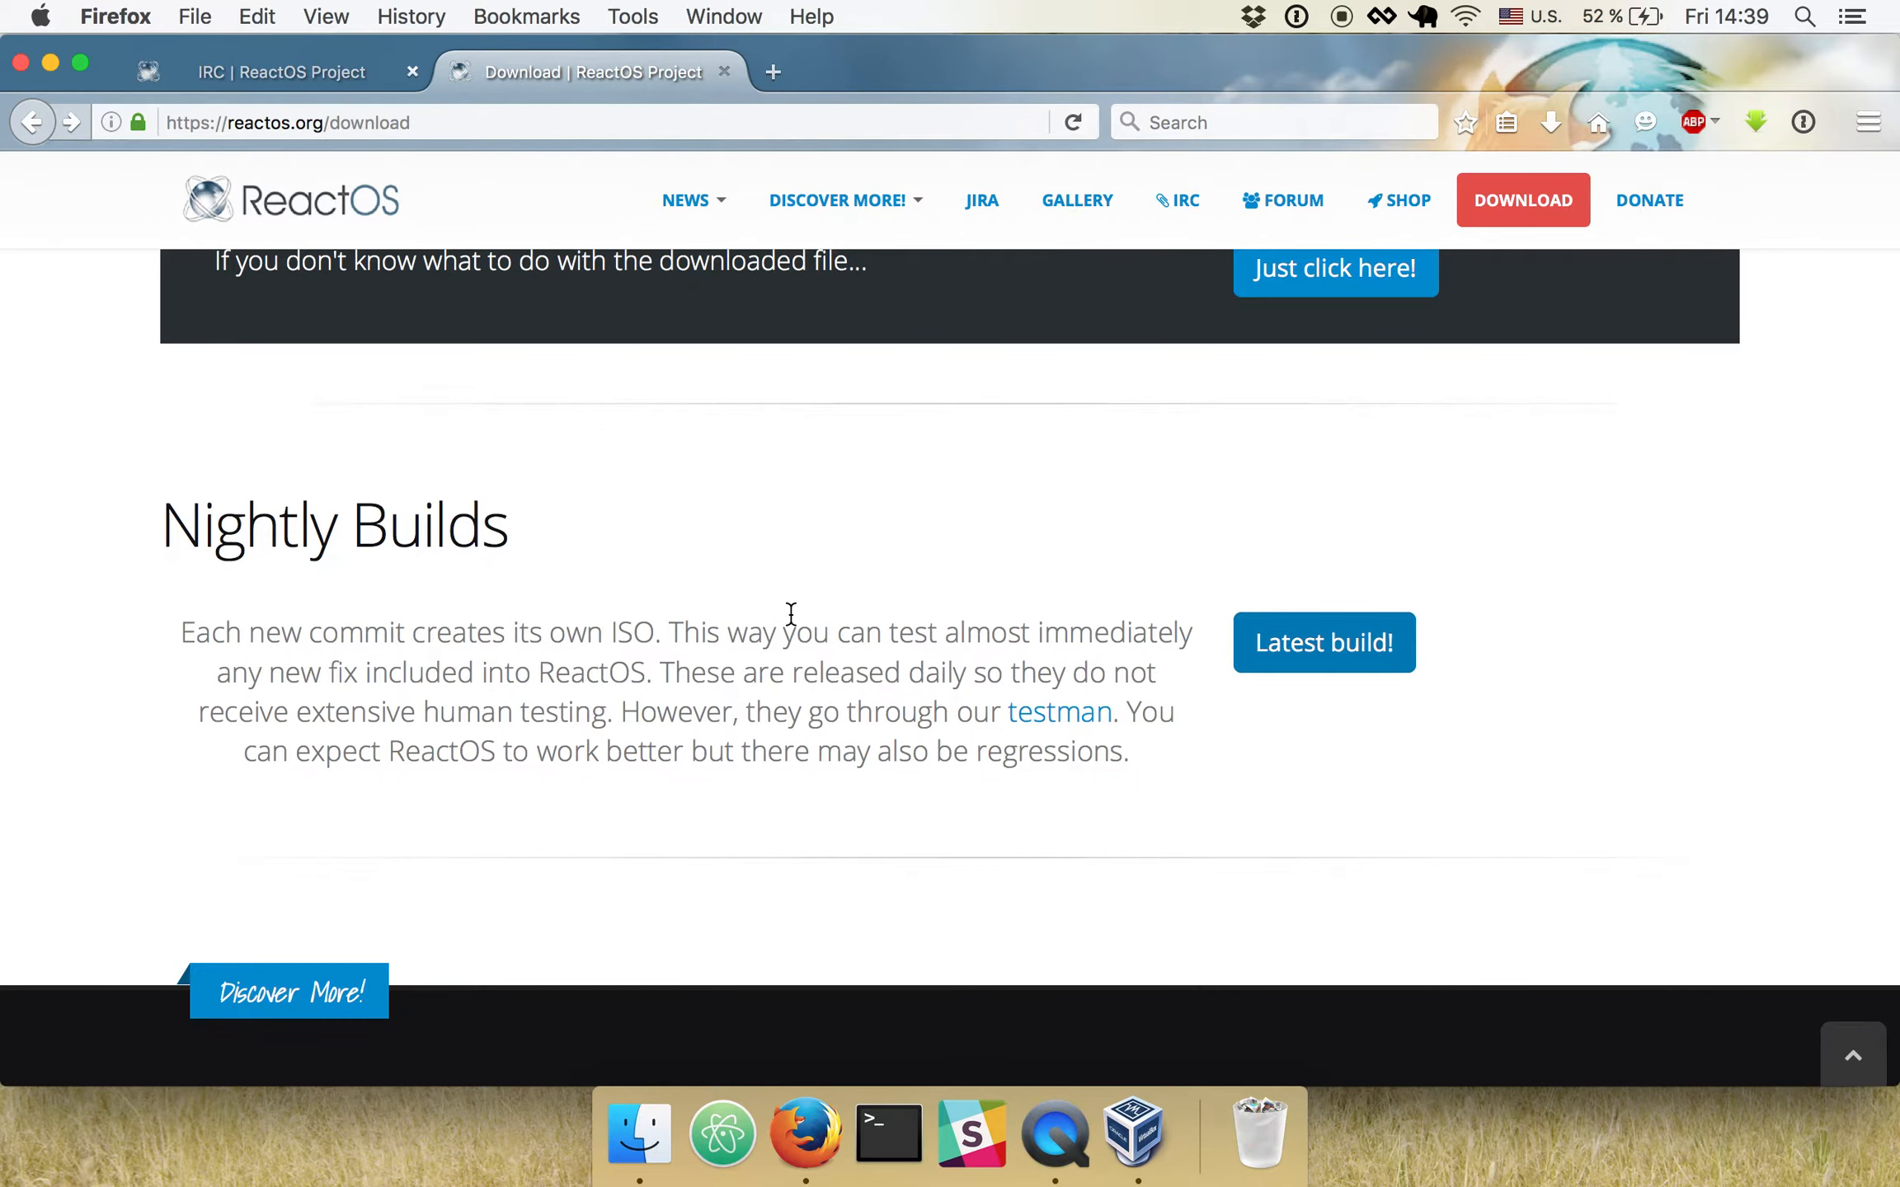
scroll(790, 612, "up", 5)
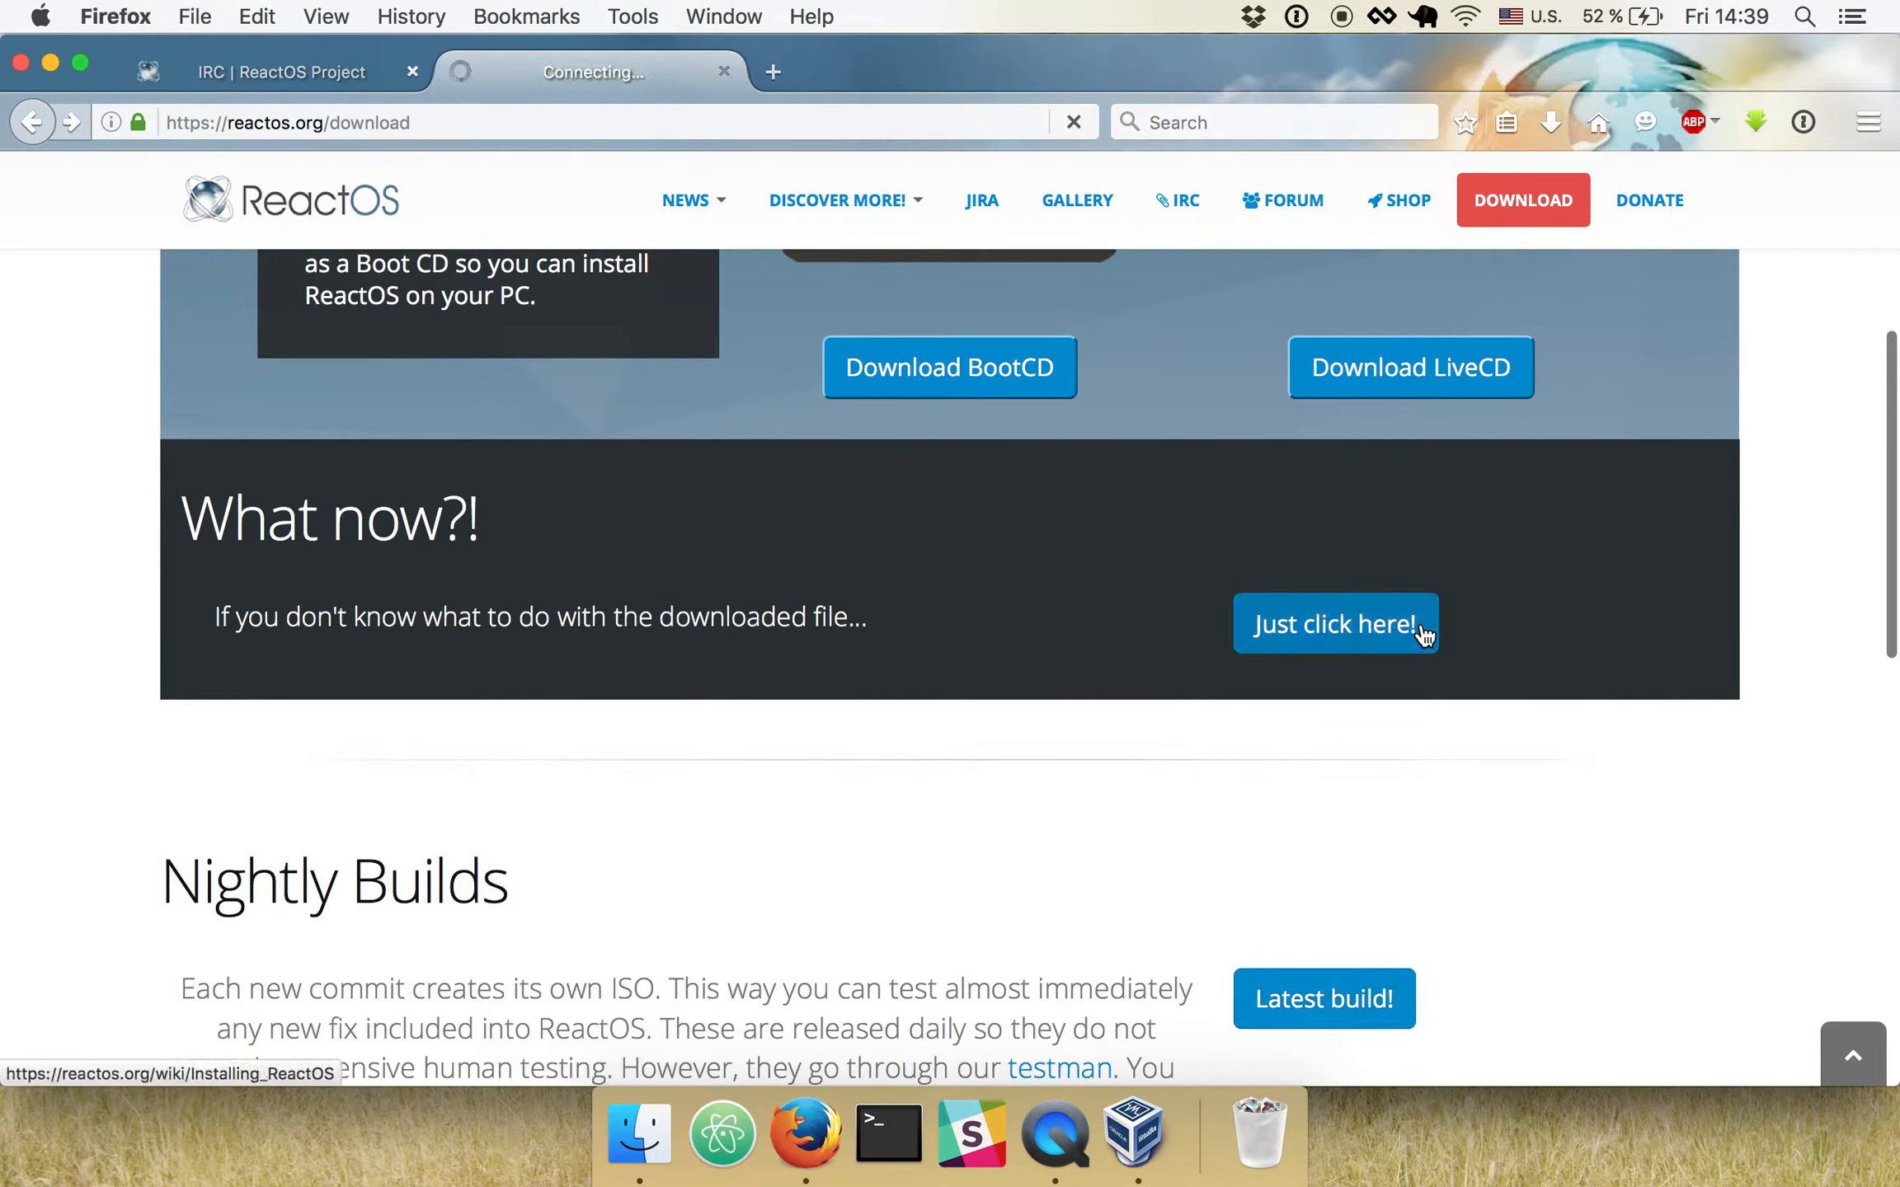
left_click(1420, 626)
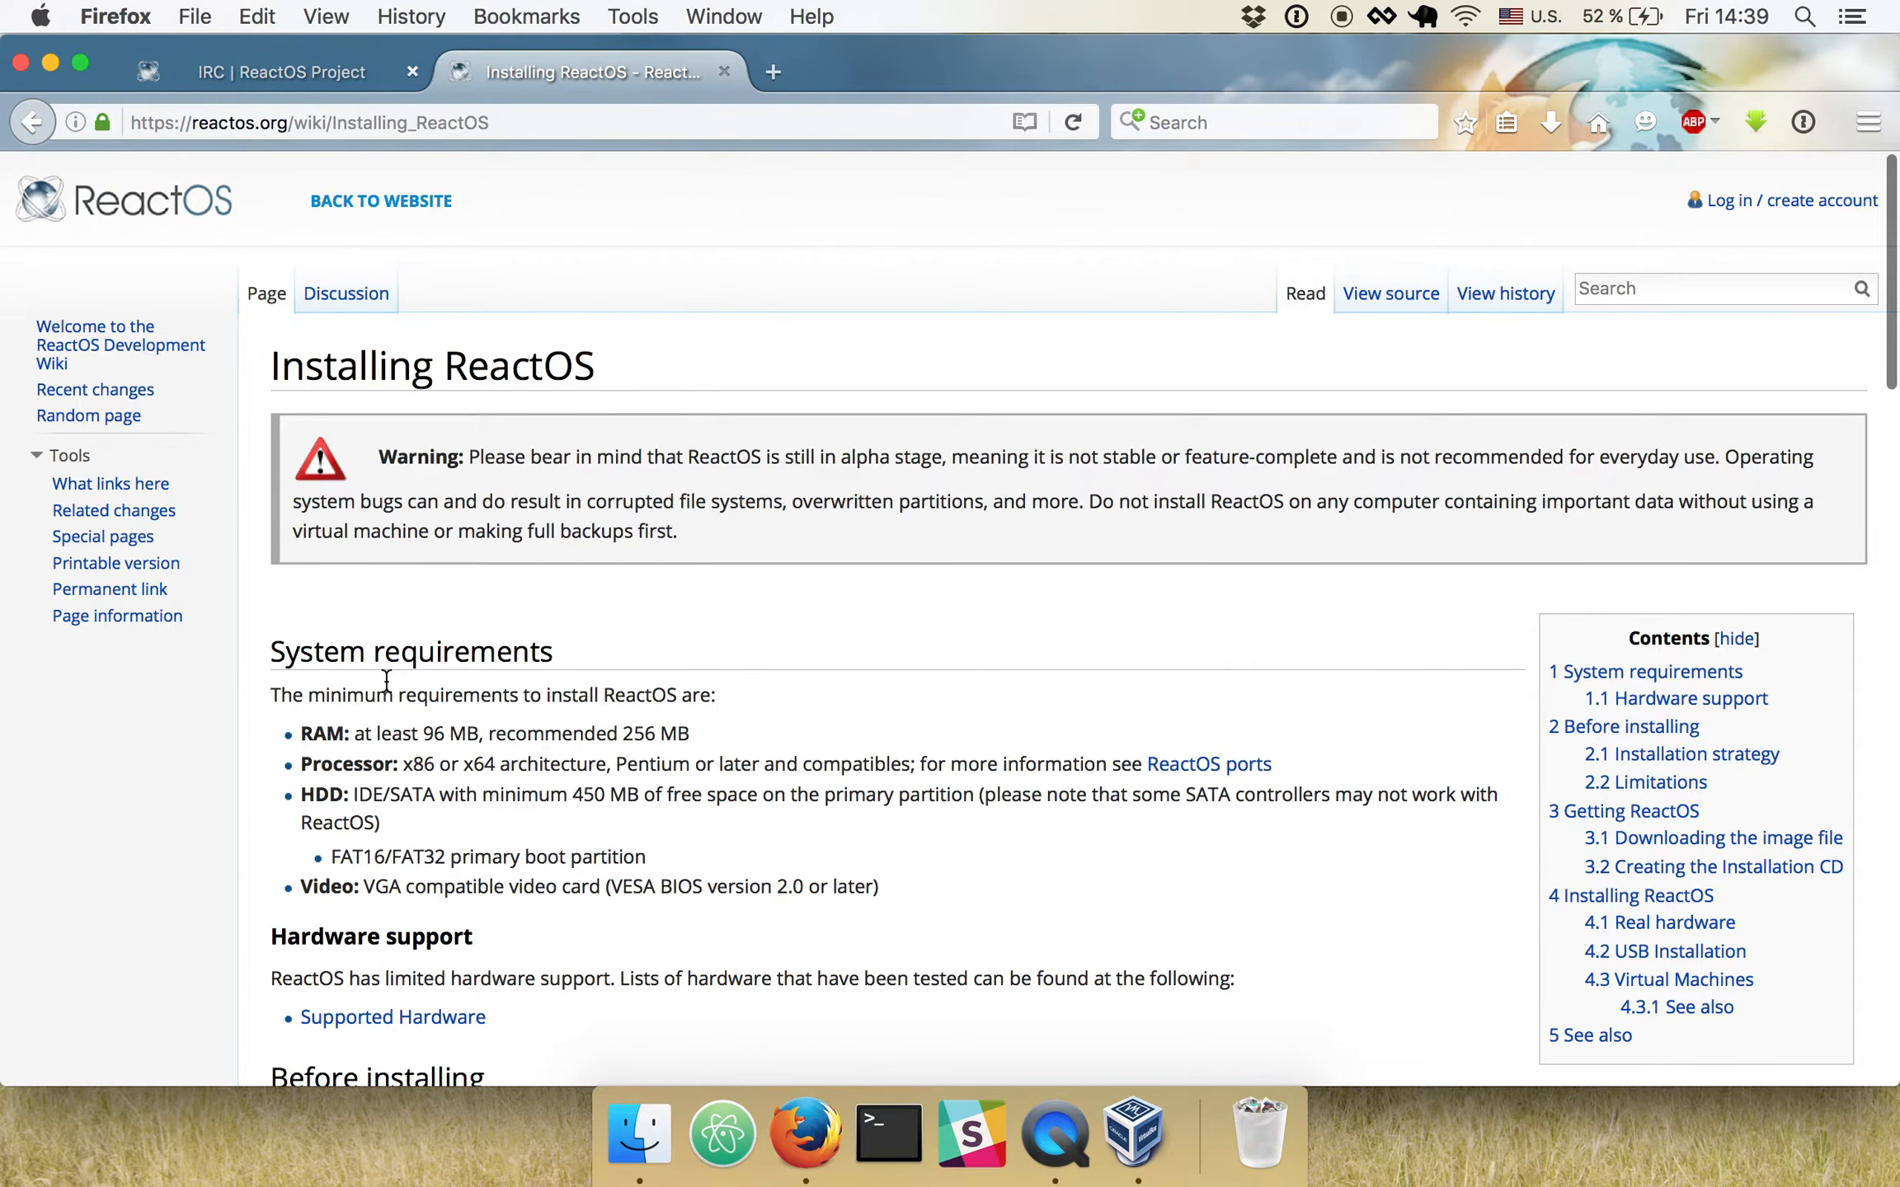
left_click_drag(331, 722, 718, 733)
left_click(718, 733)
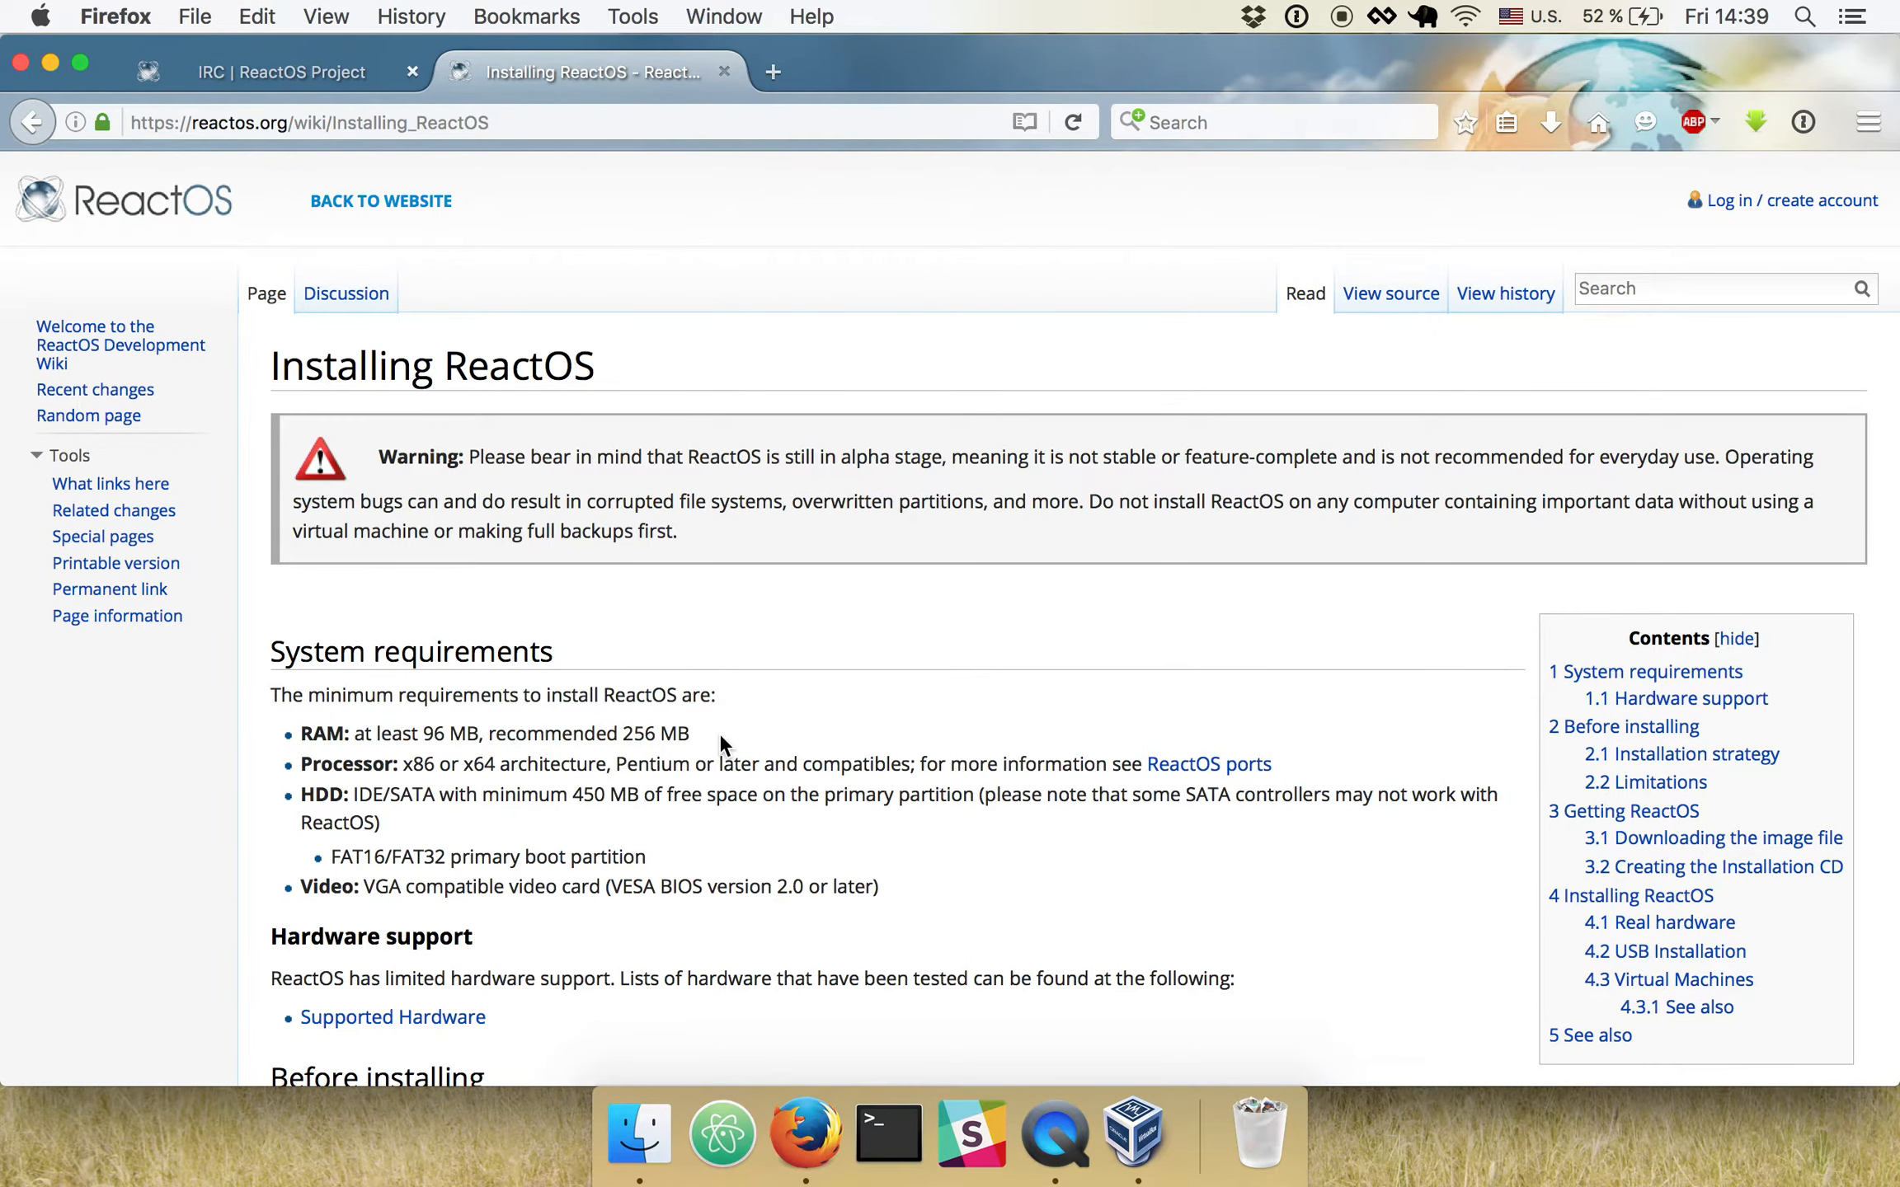
- Switch back to VirtualBox and set the new virtual machine's memory size to 1024 MB
left_click(1134, 1134)
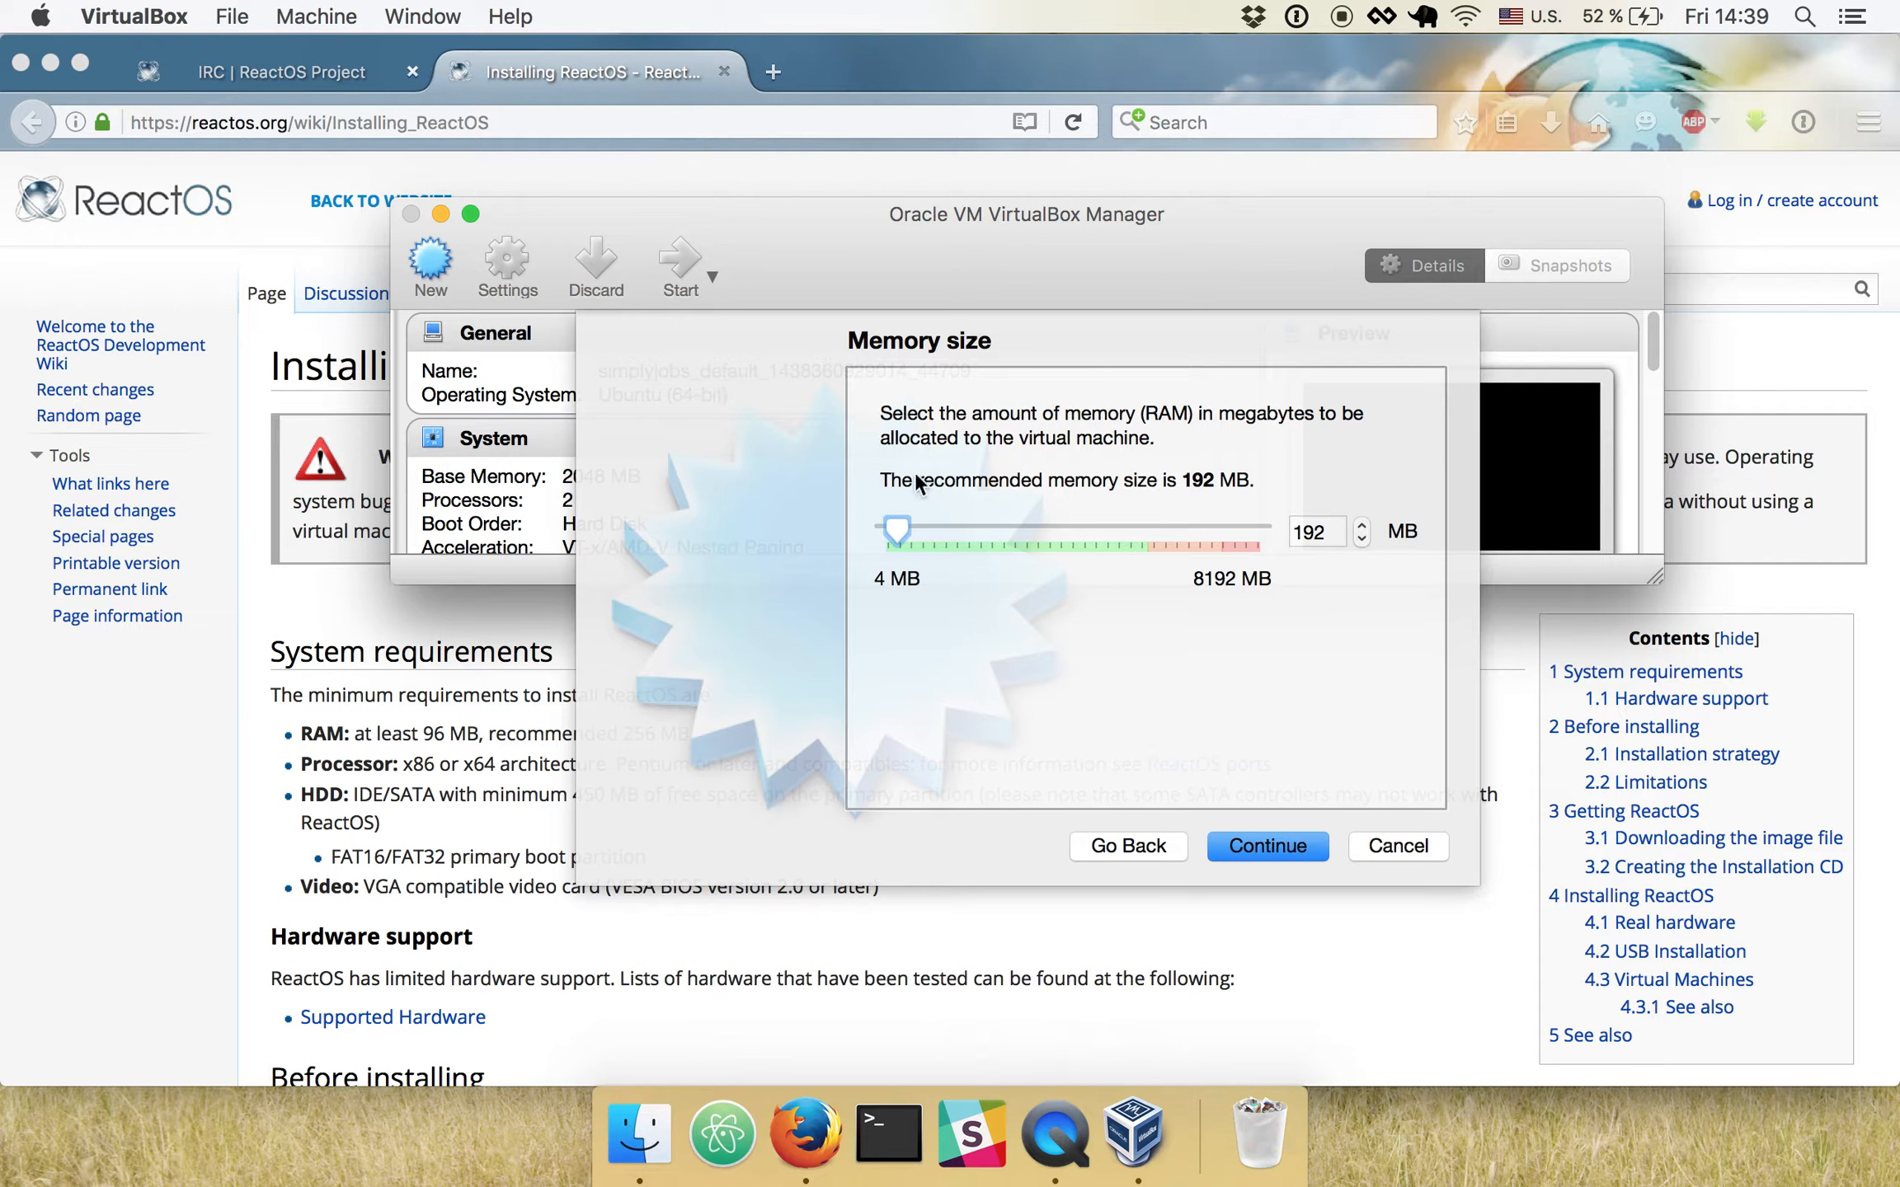
left_click(898, 528)
left_click_drag(899, 534, 942, 533)
left_click(1241, 848)
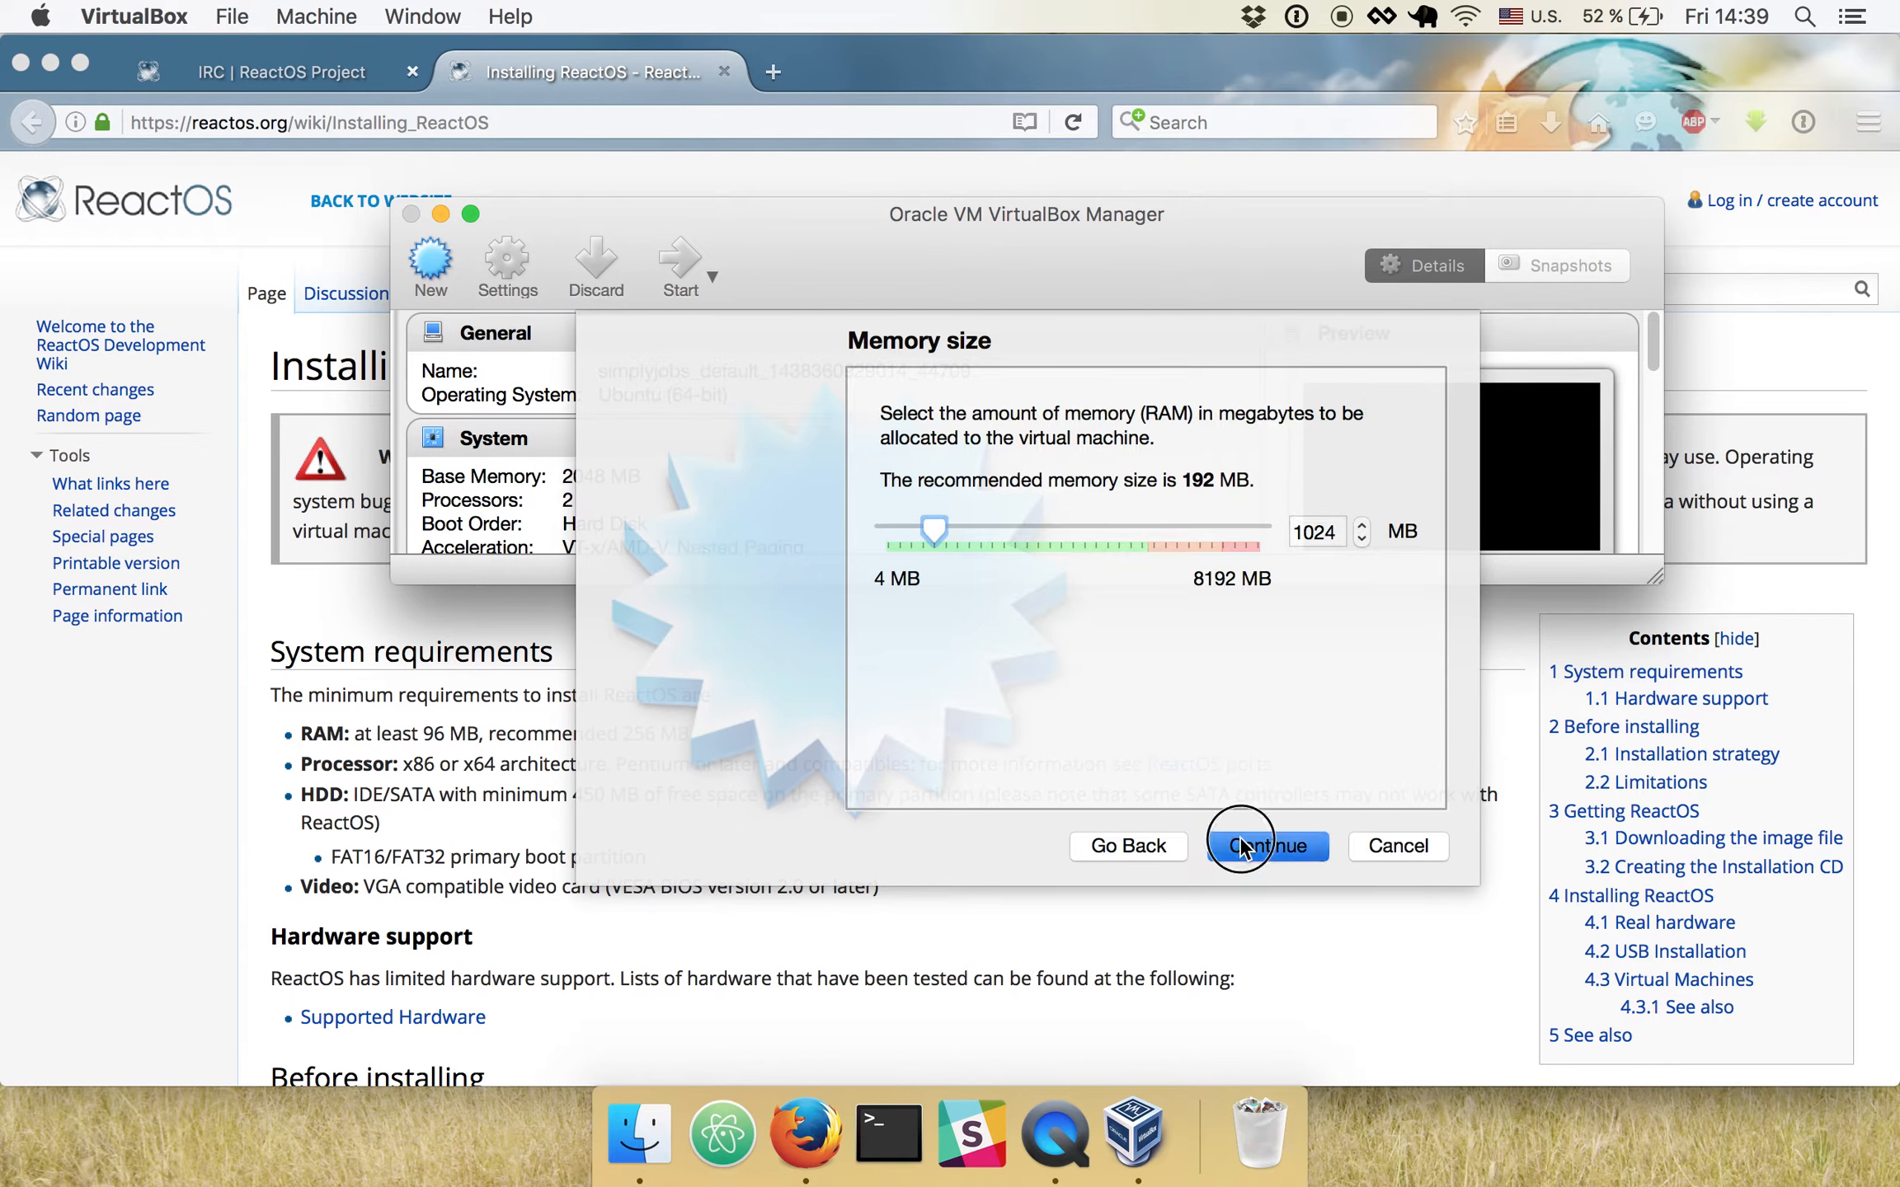
- Choose to create a new virtual hard disk for the machine with fixed-size storage, keeping the default file type
left_click(1297, 839)
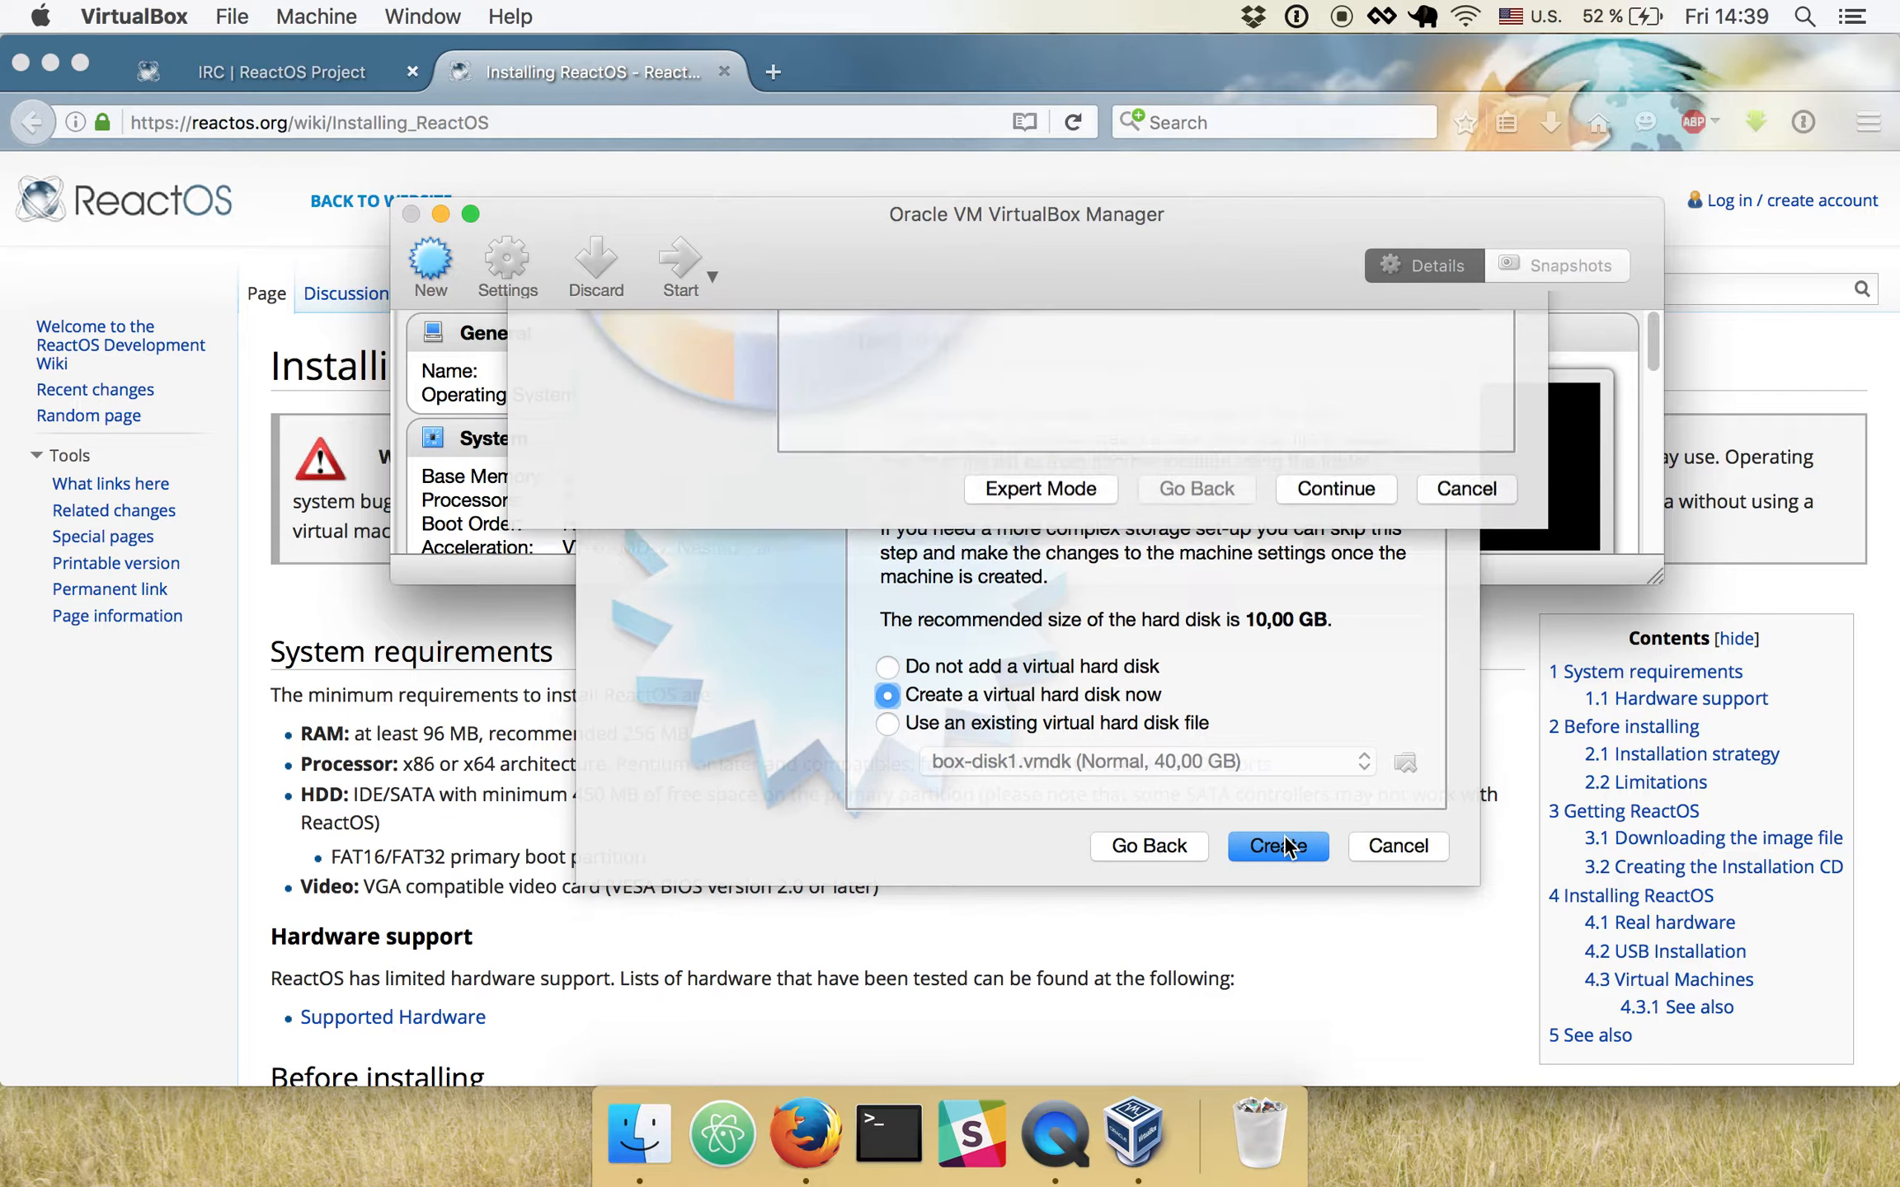
left_click(1337, 944)
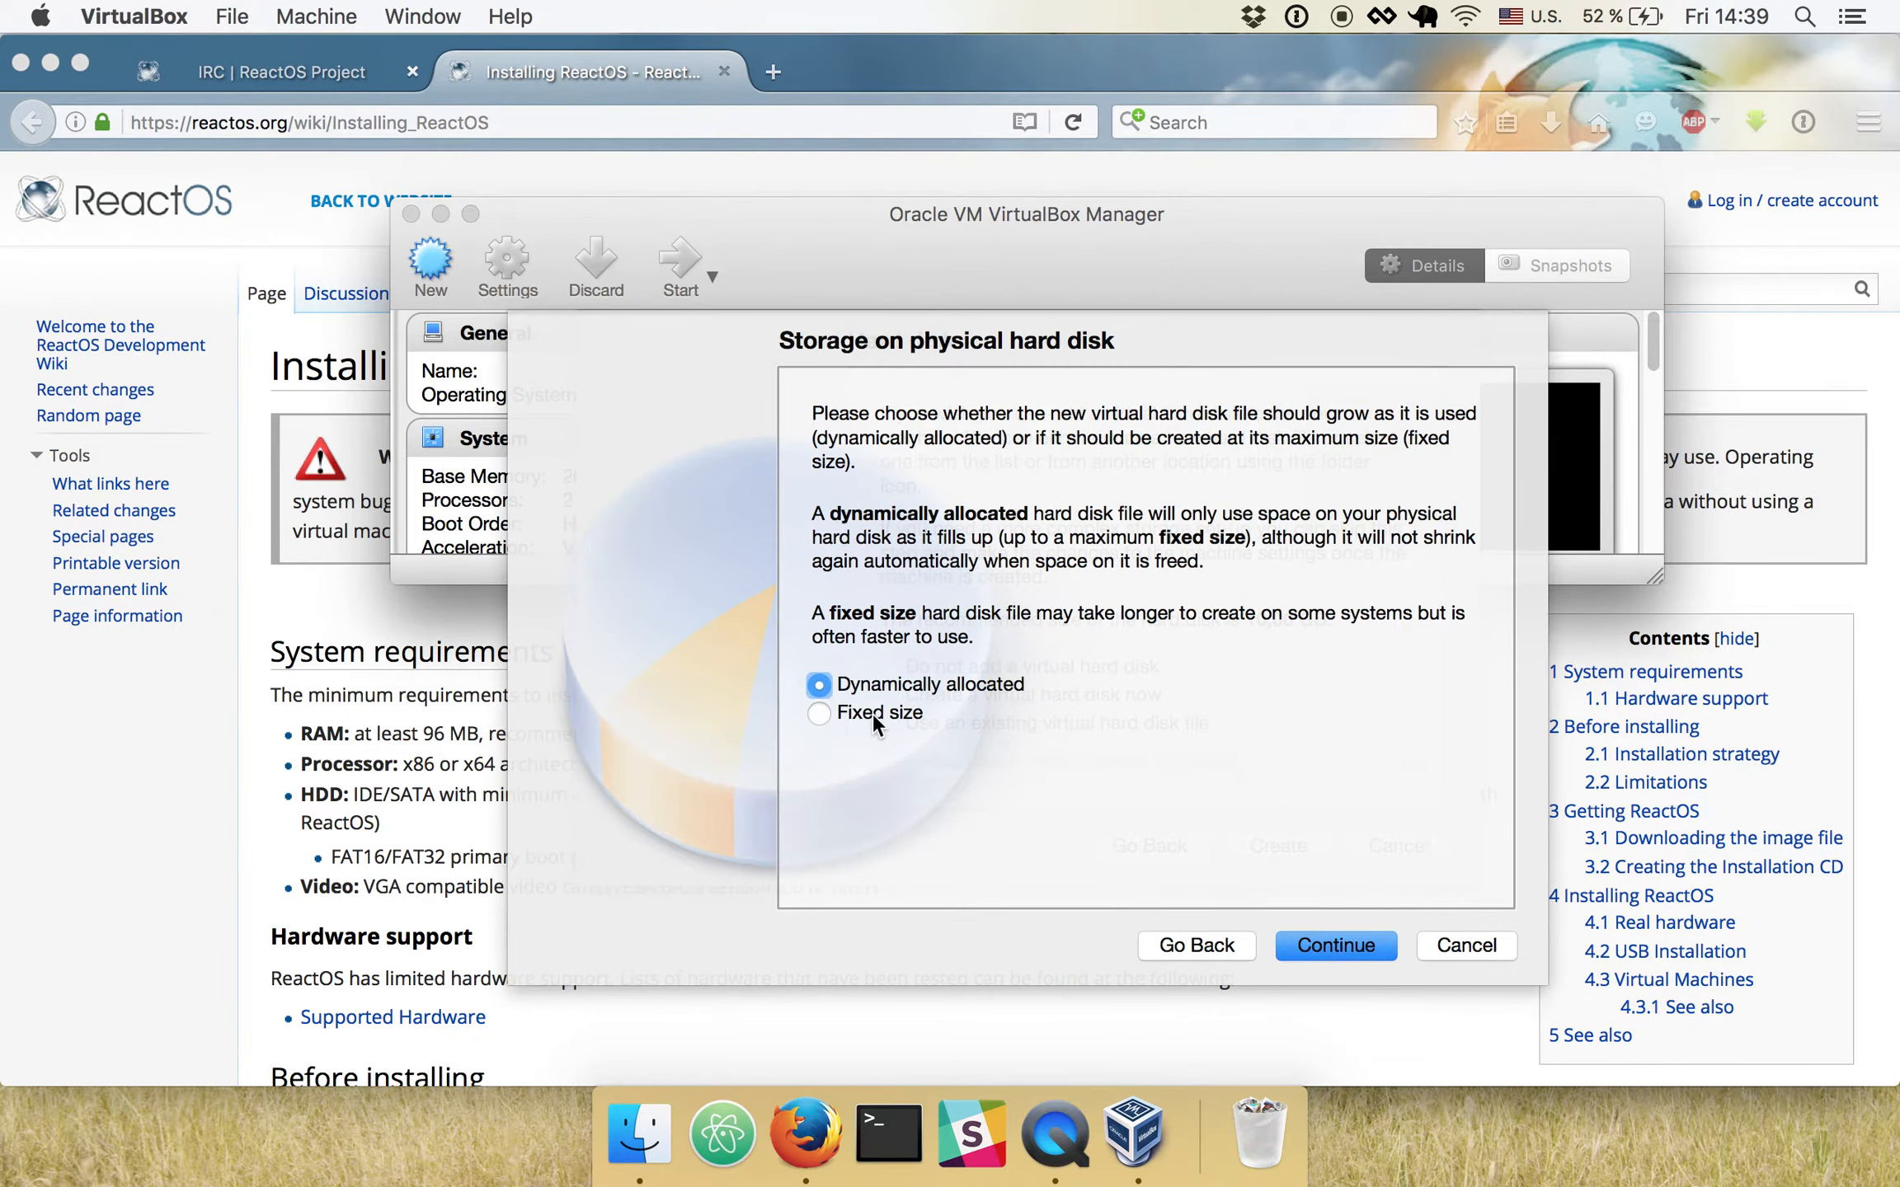
left_click(826, 713)
left_click(1369, 945)
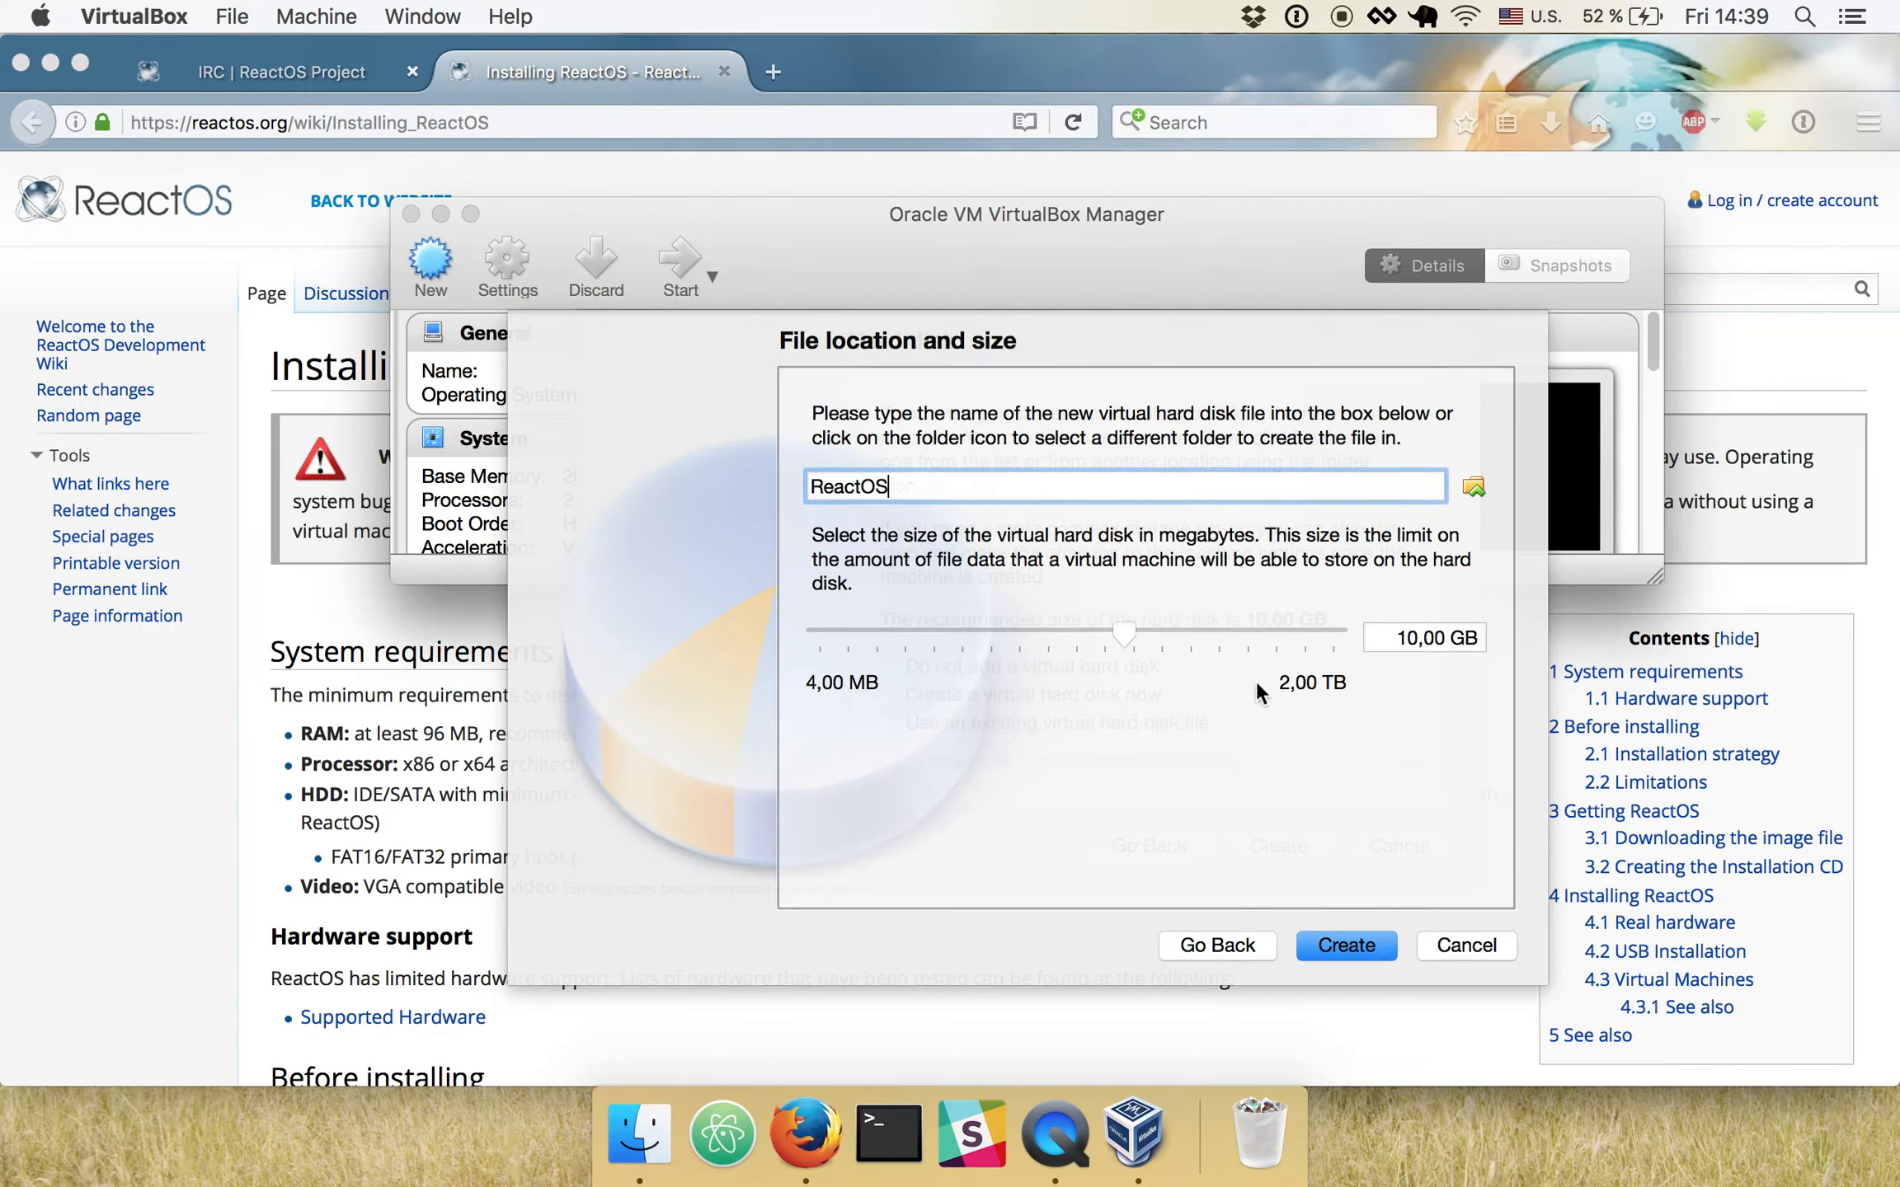
- Set the virtual hard disk's size to 5 GB and create the disk under the name ReactOS
left_click(1416, 638)
key("BackSpace")
key("BackSpace")
type("5")
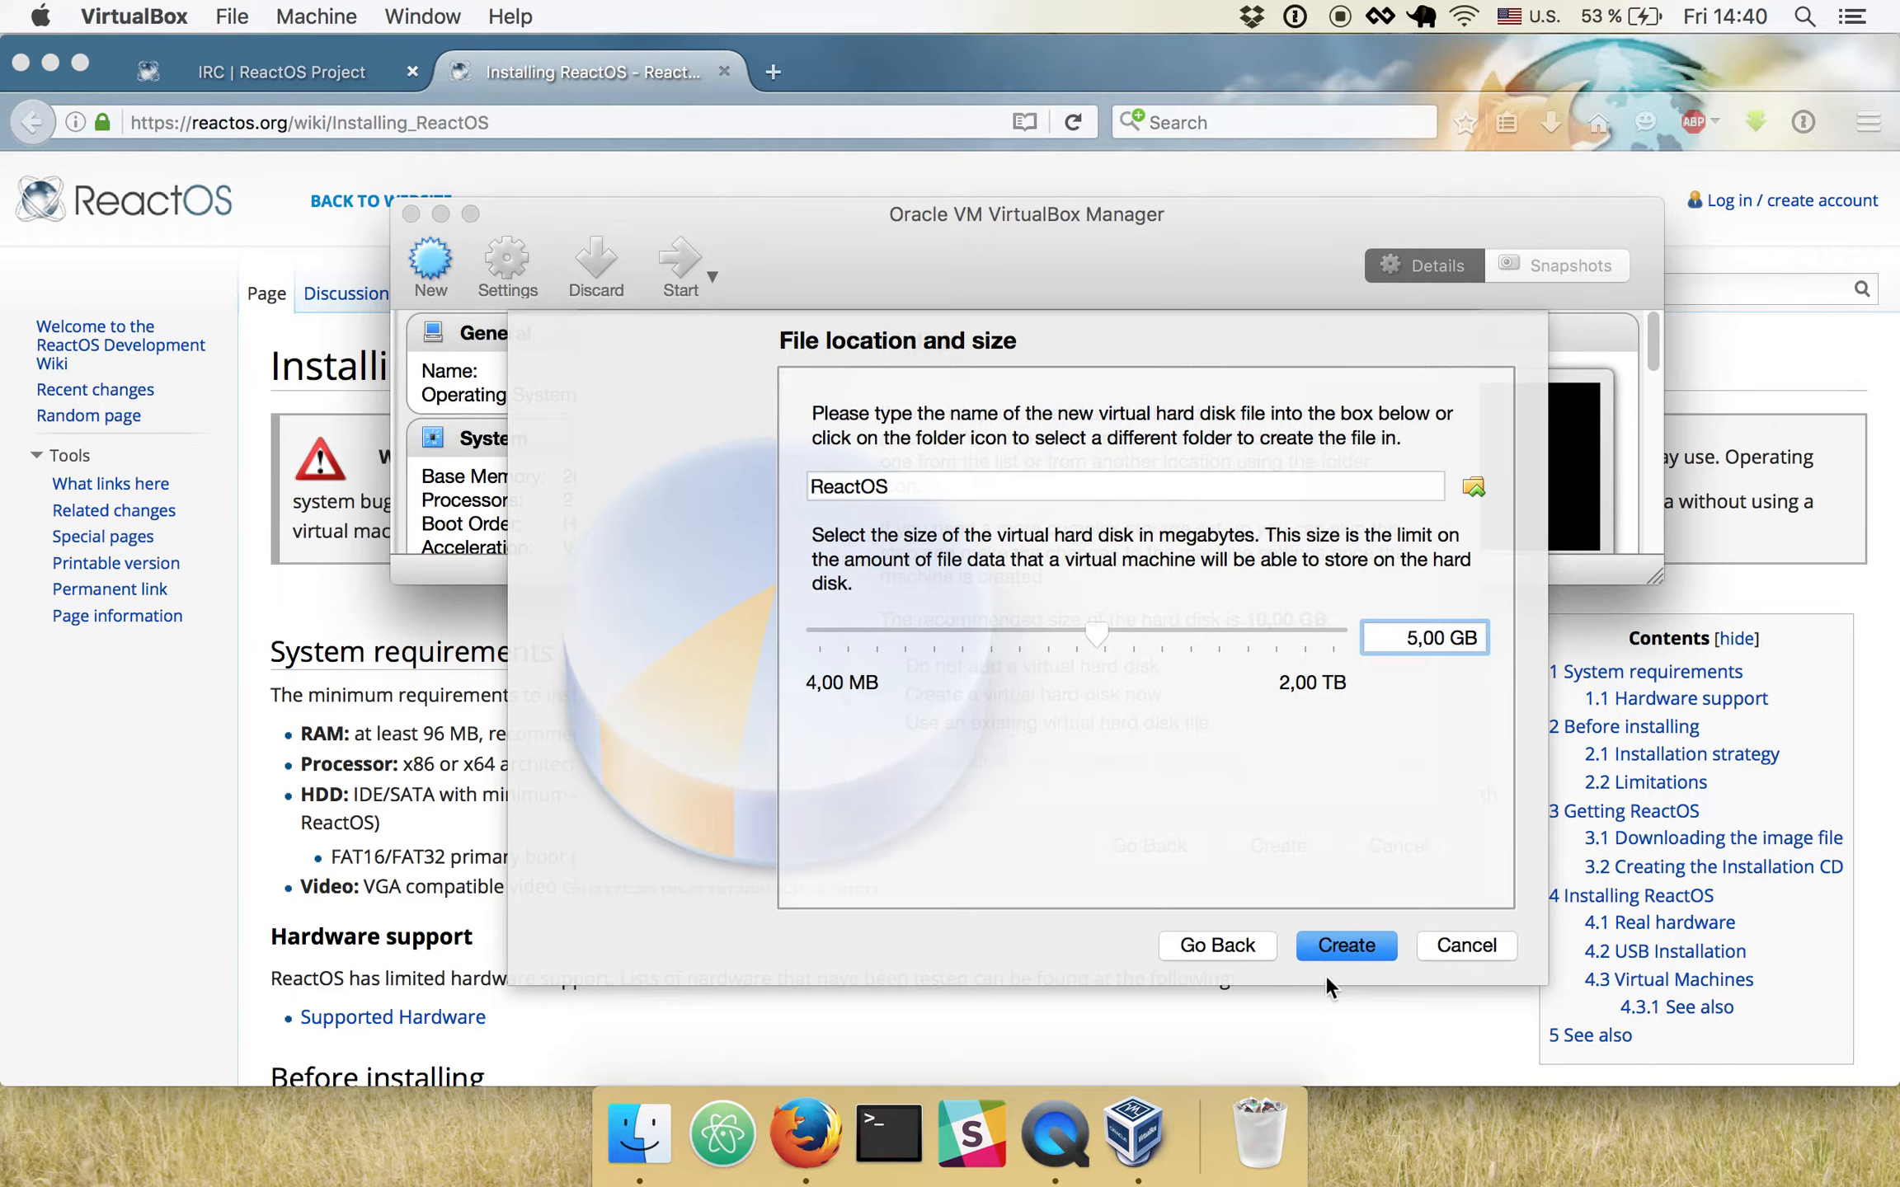
left_click(1349, 944)
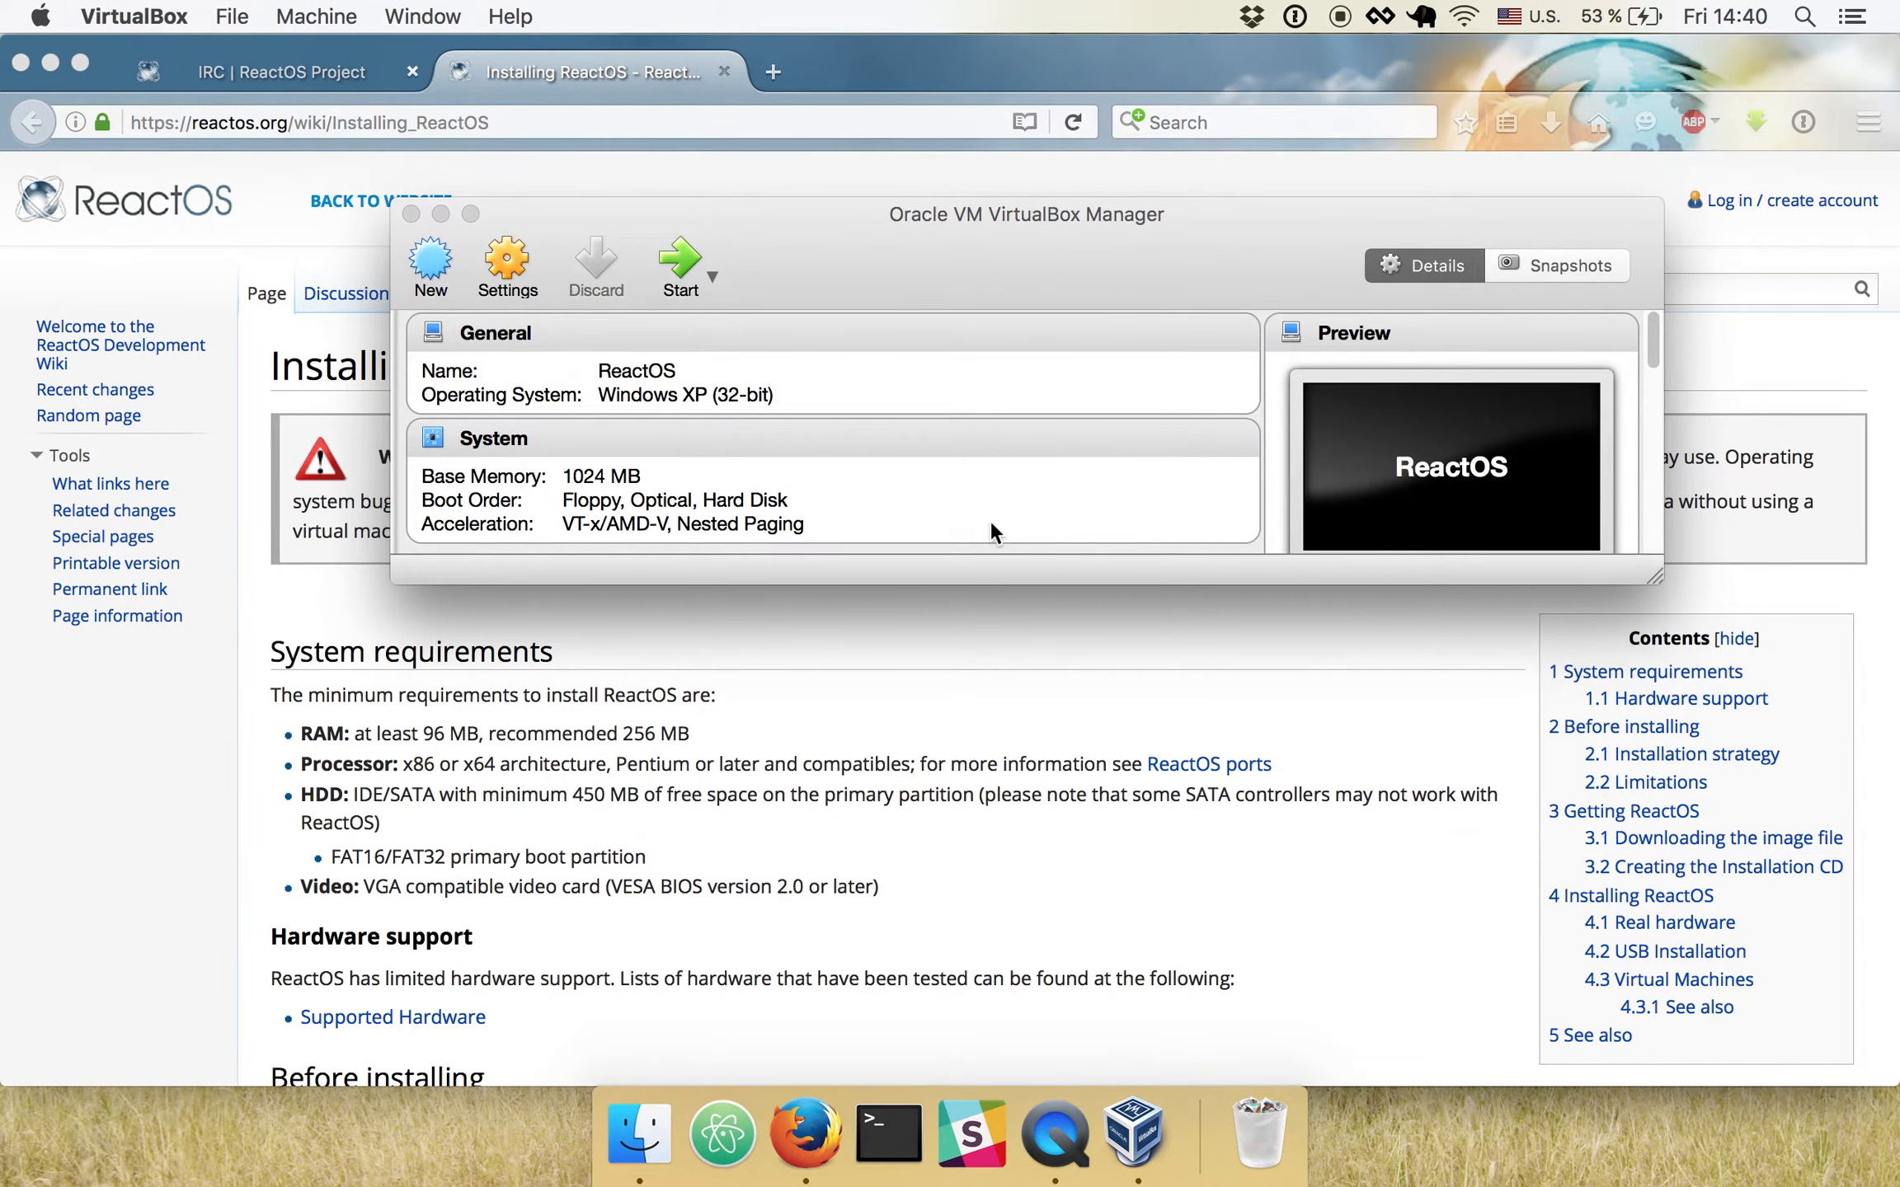
- Start the ReactOS virtual machine with bootcd-71505-dbg.iso as its startup disk
left_click(681, 264)
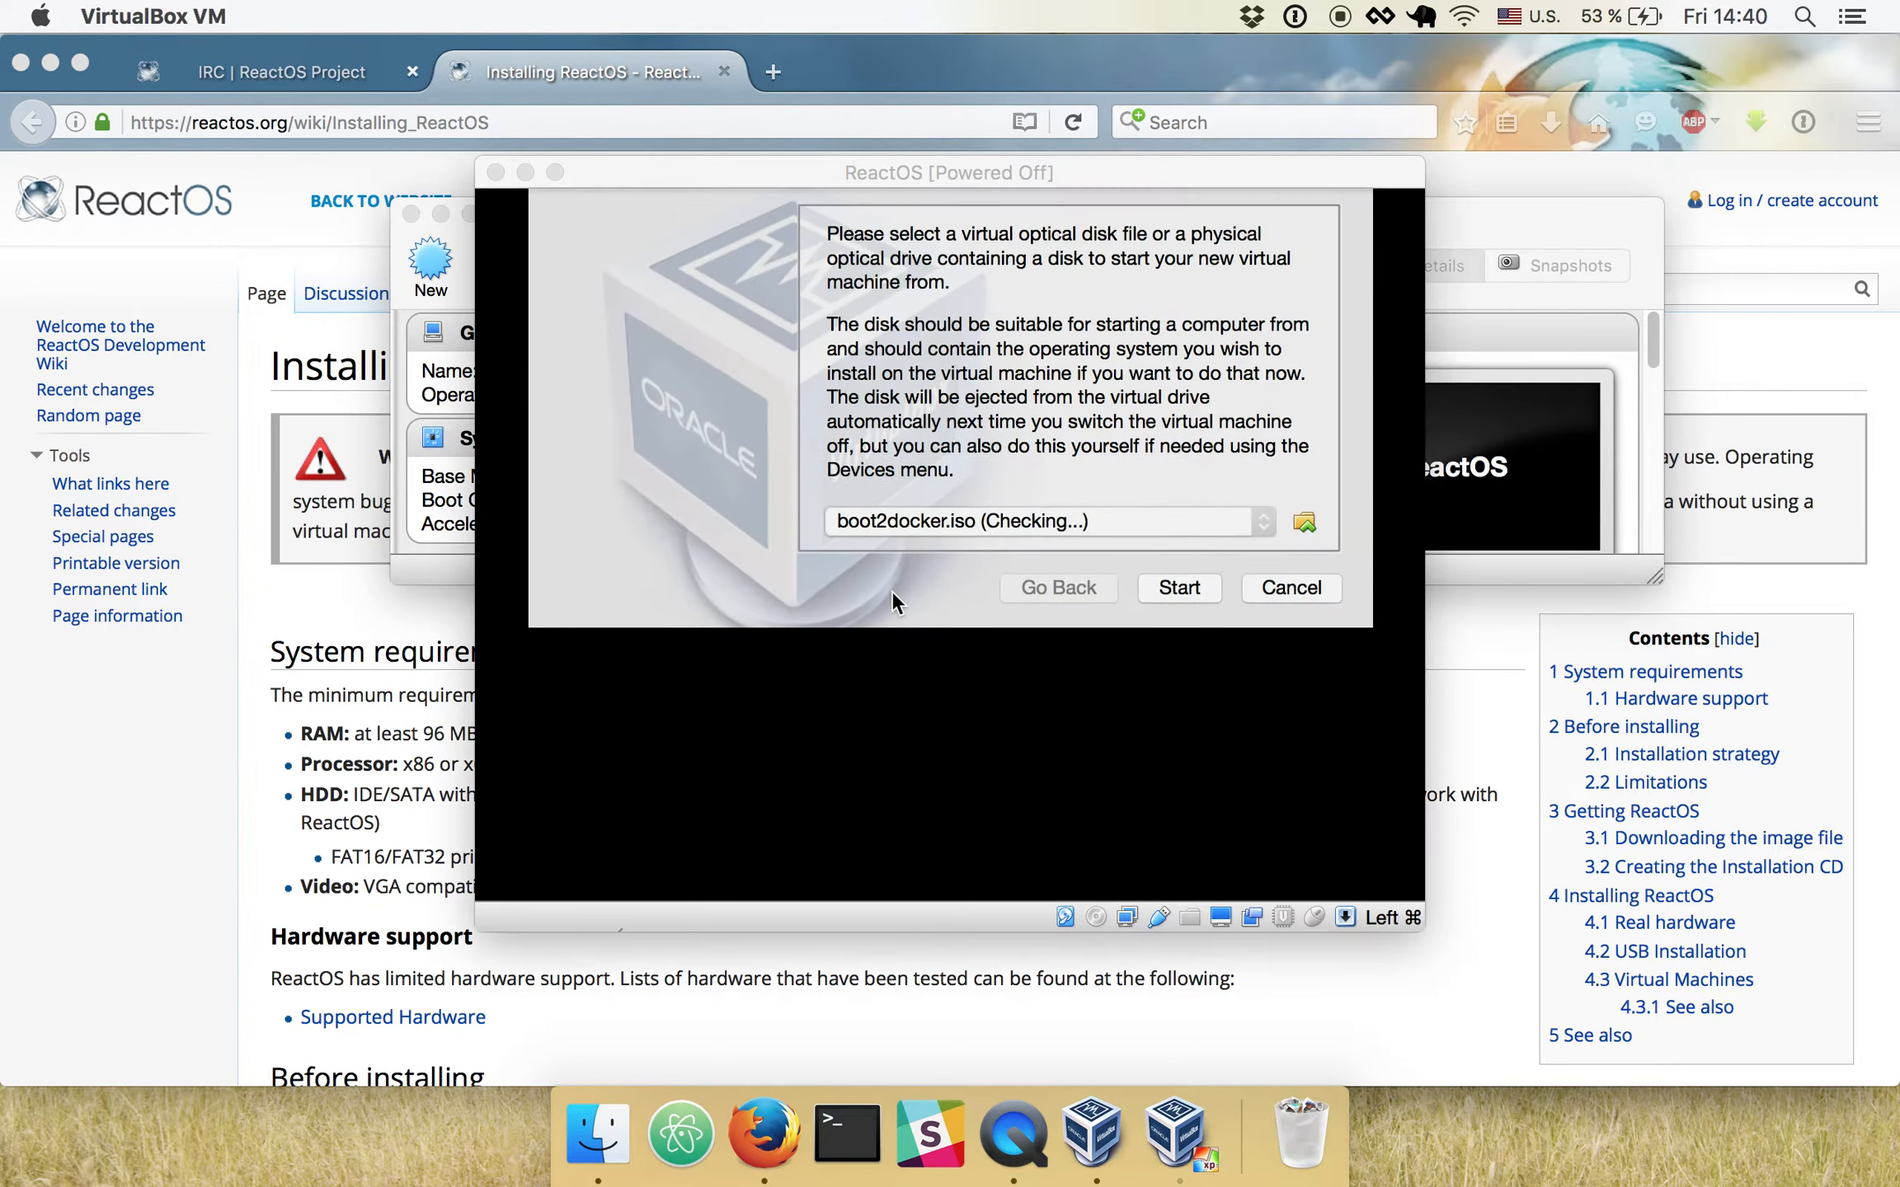
left_click(1301, 521)
left_click(526, 321)
left_click(827, 293)
left_click(1404, 807)
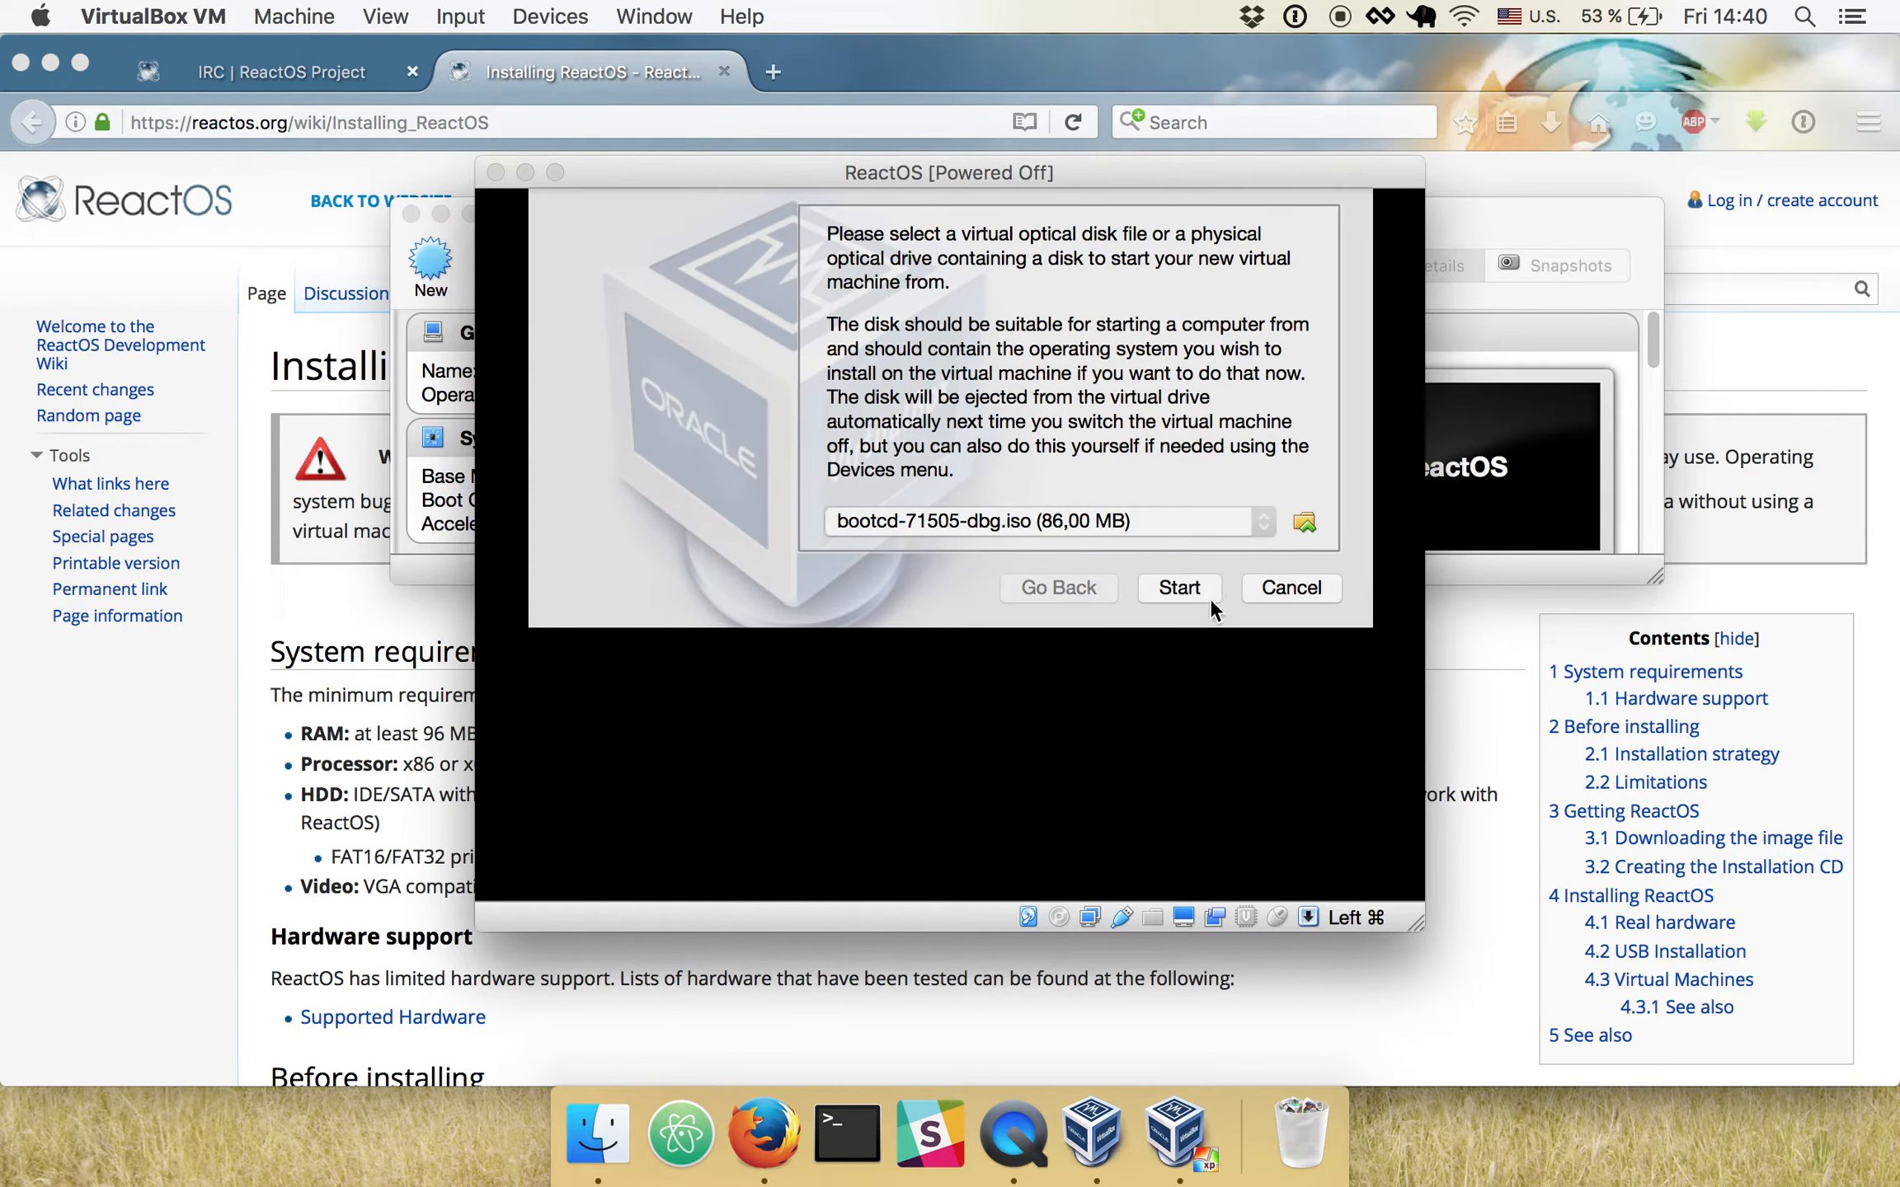
left_click(1180, 587)
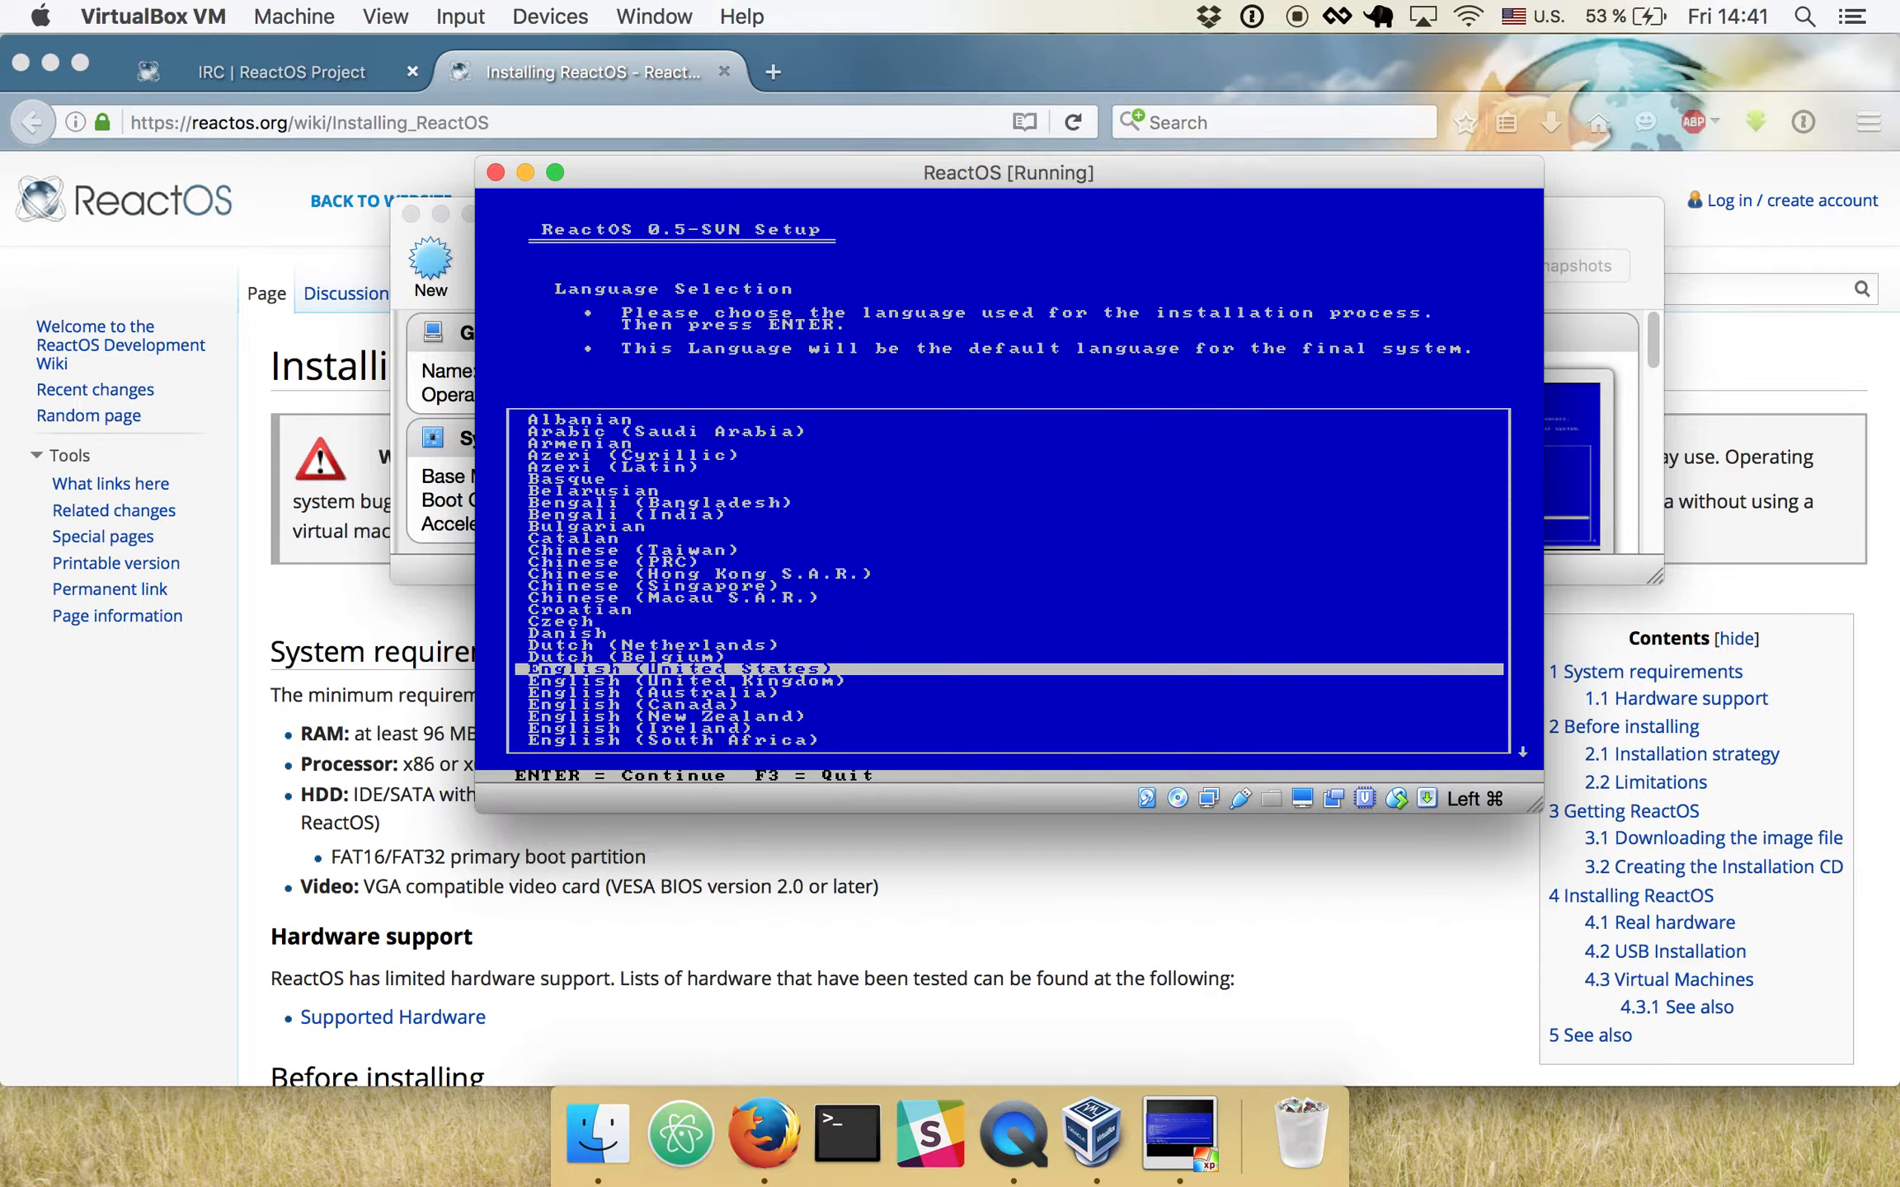
- Run the ReactOS setup in English (United States) with the default options, installing into the \ReactOS directory
key("Return")
key("Return")
key("Return")
key("Return")
key("Return")
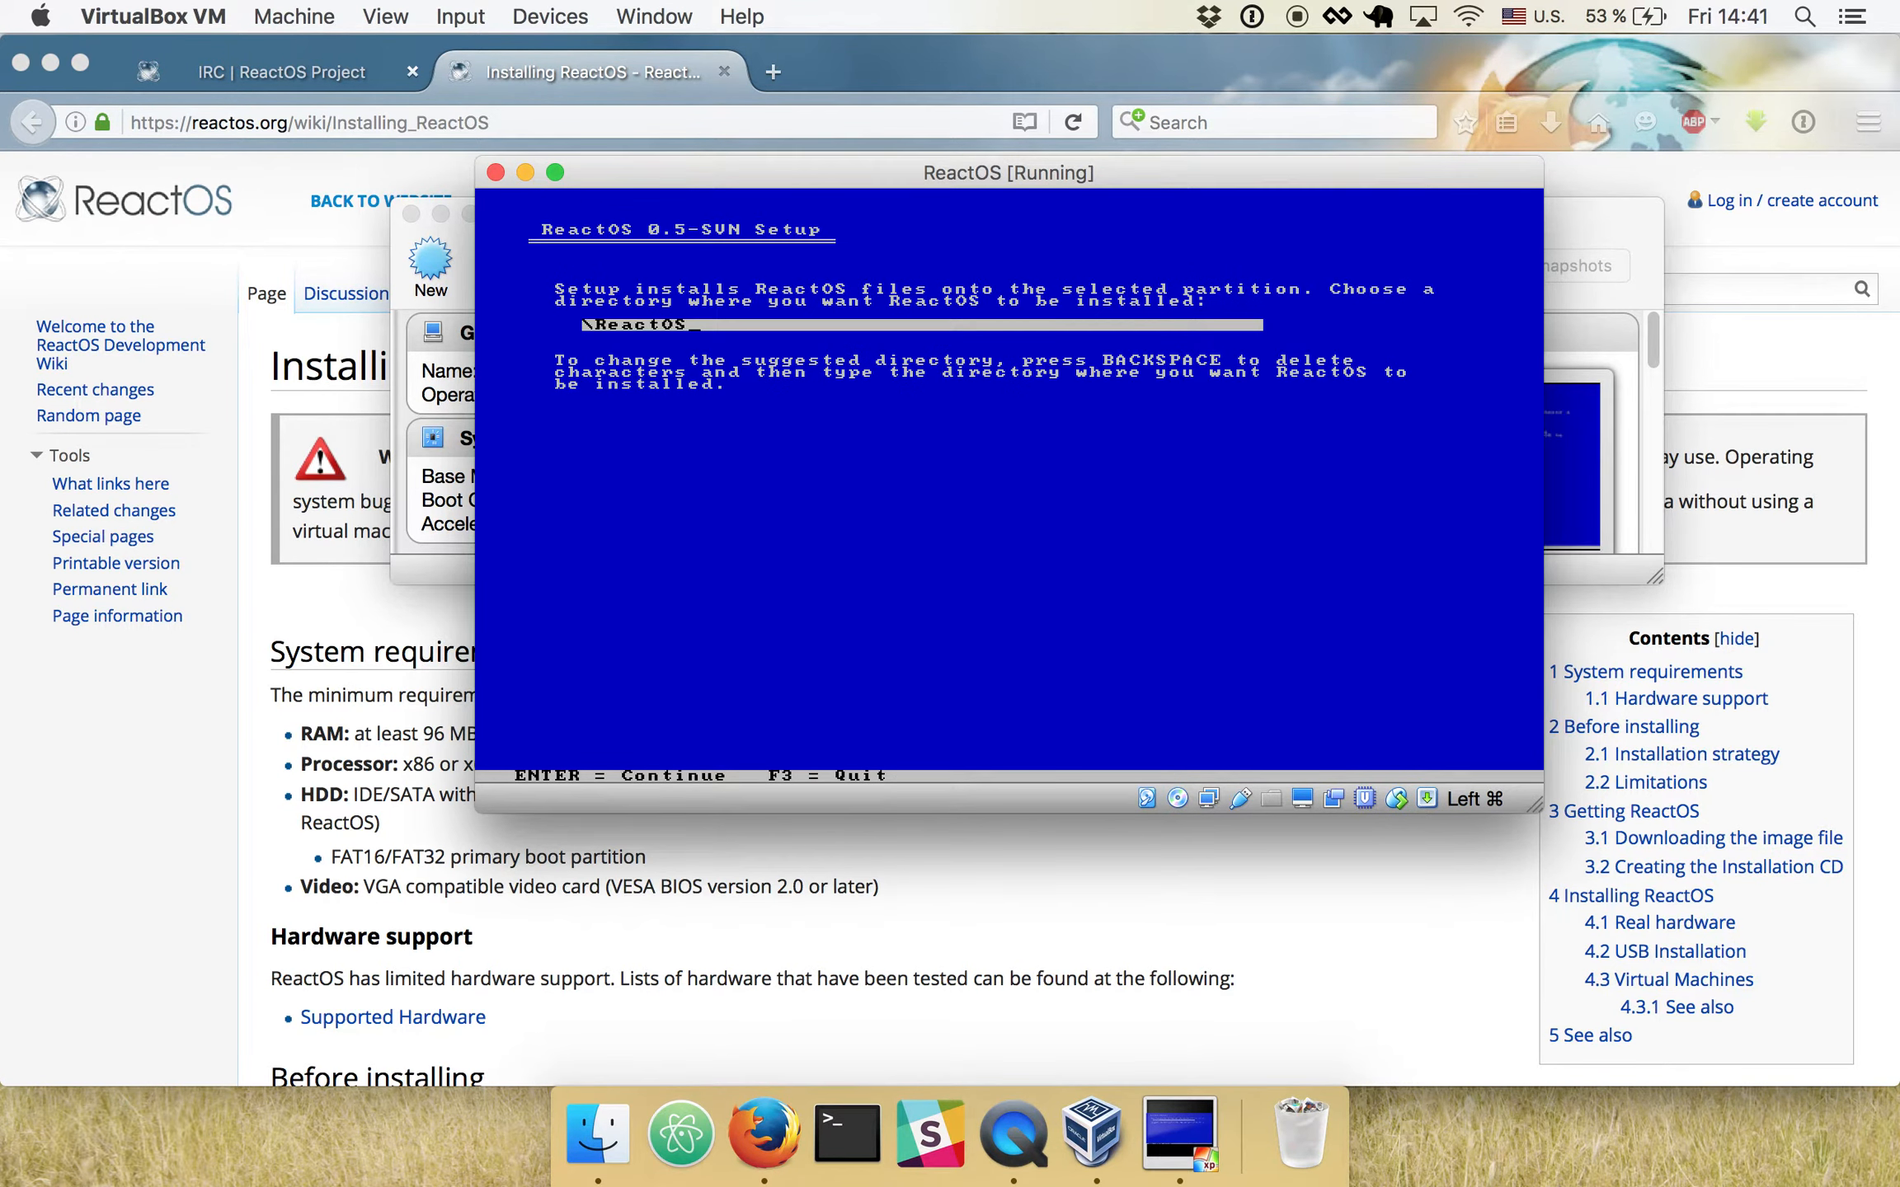
key("Return")
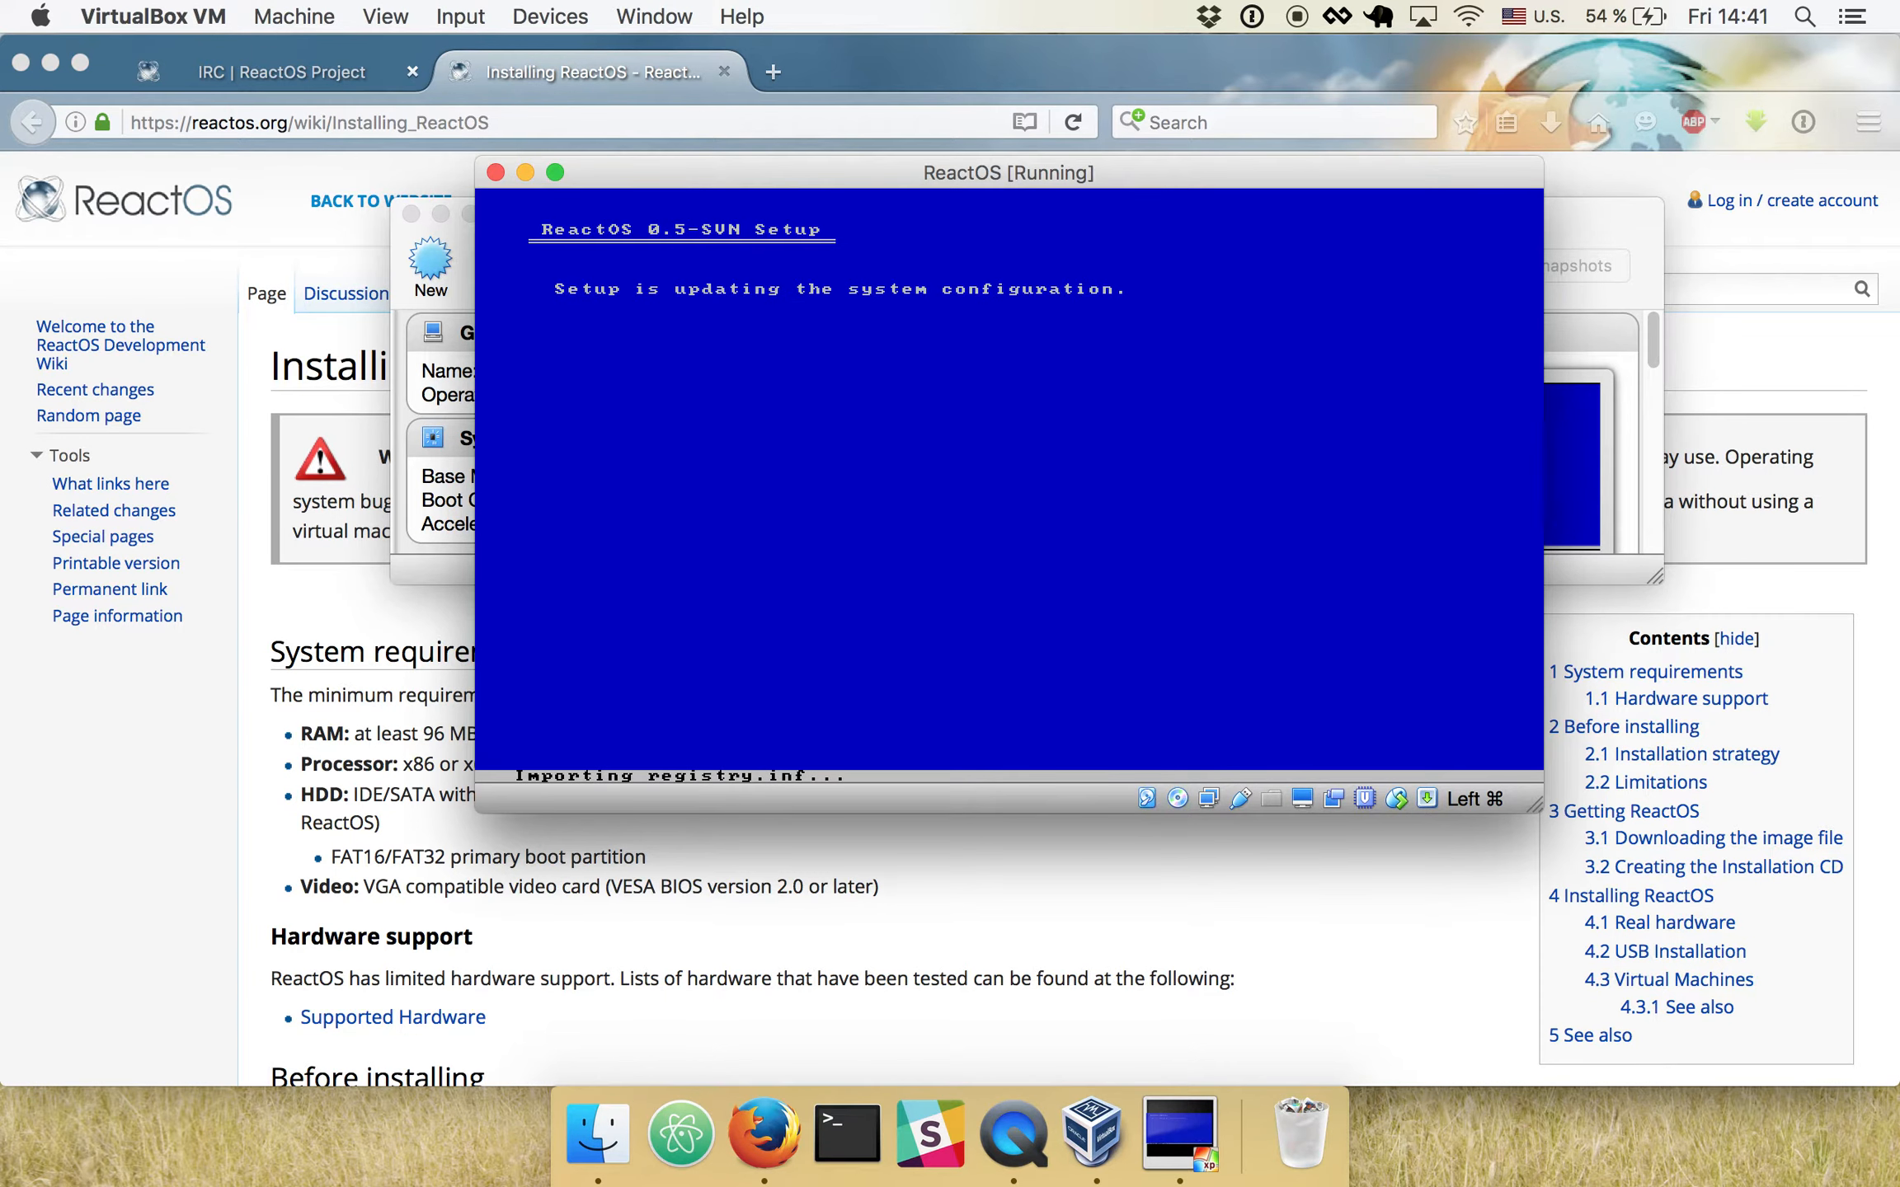
- Finish the text-mode setup stage and boot the machine into the graphical ReactOS setup, moving its window farther up
key("Return")
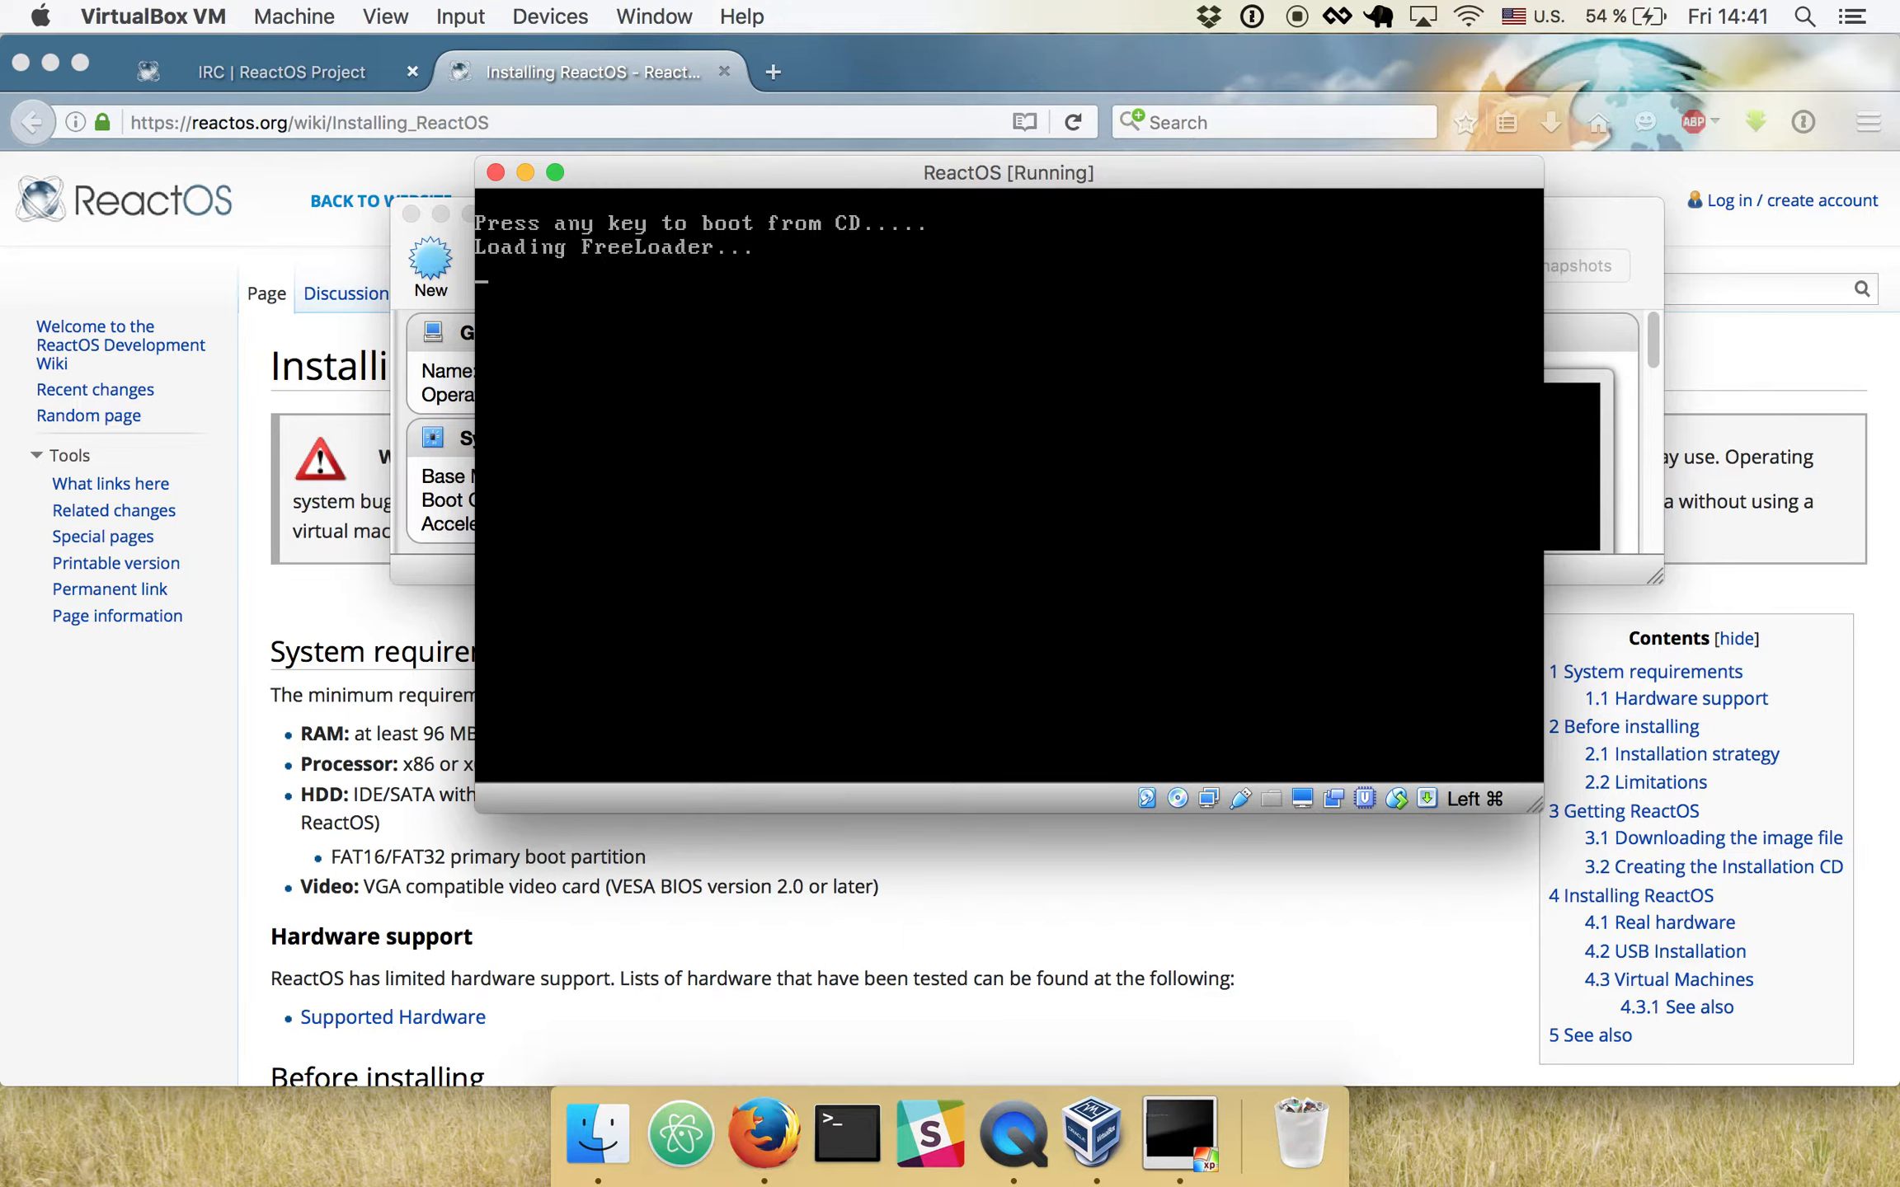
key("Return")
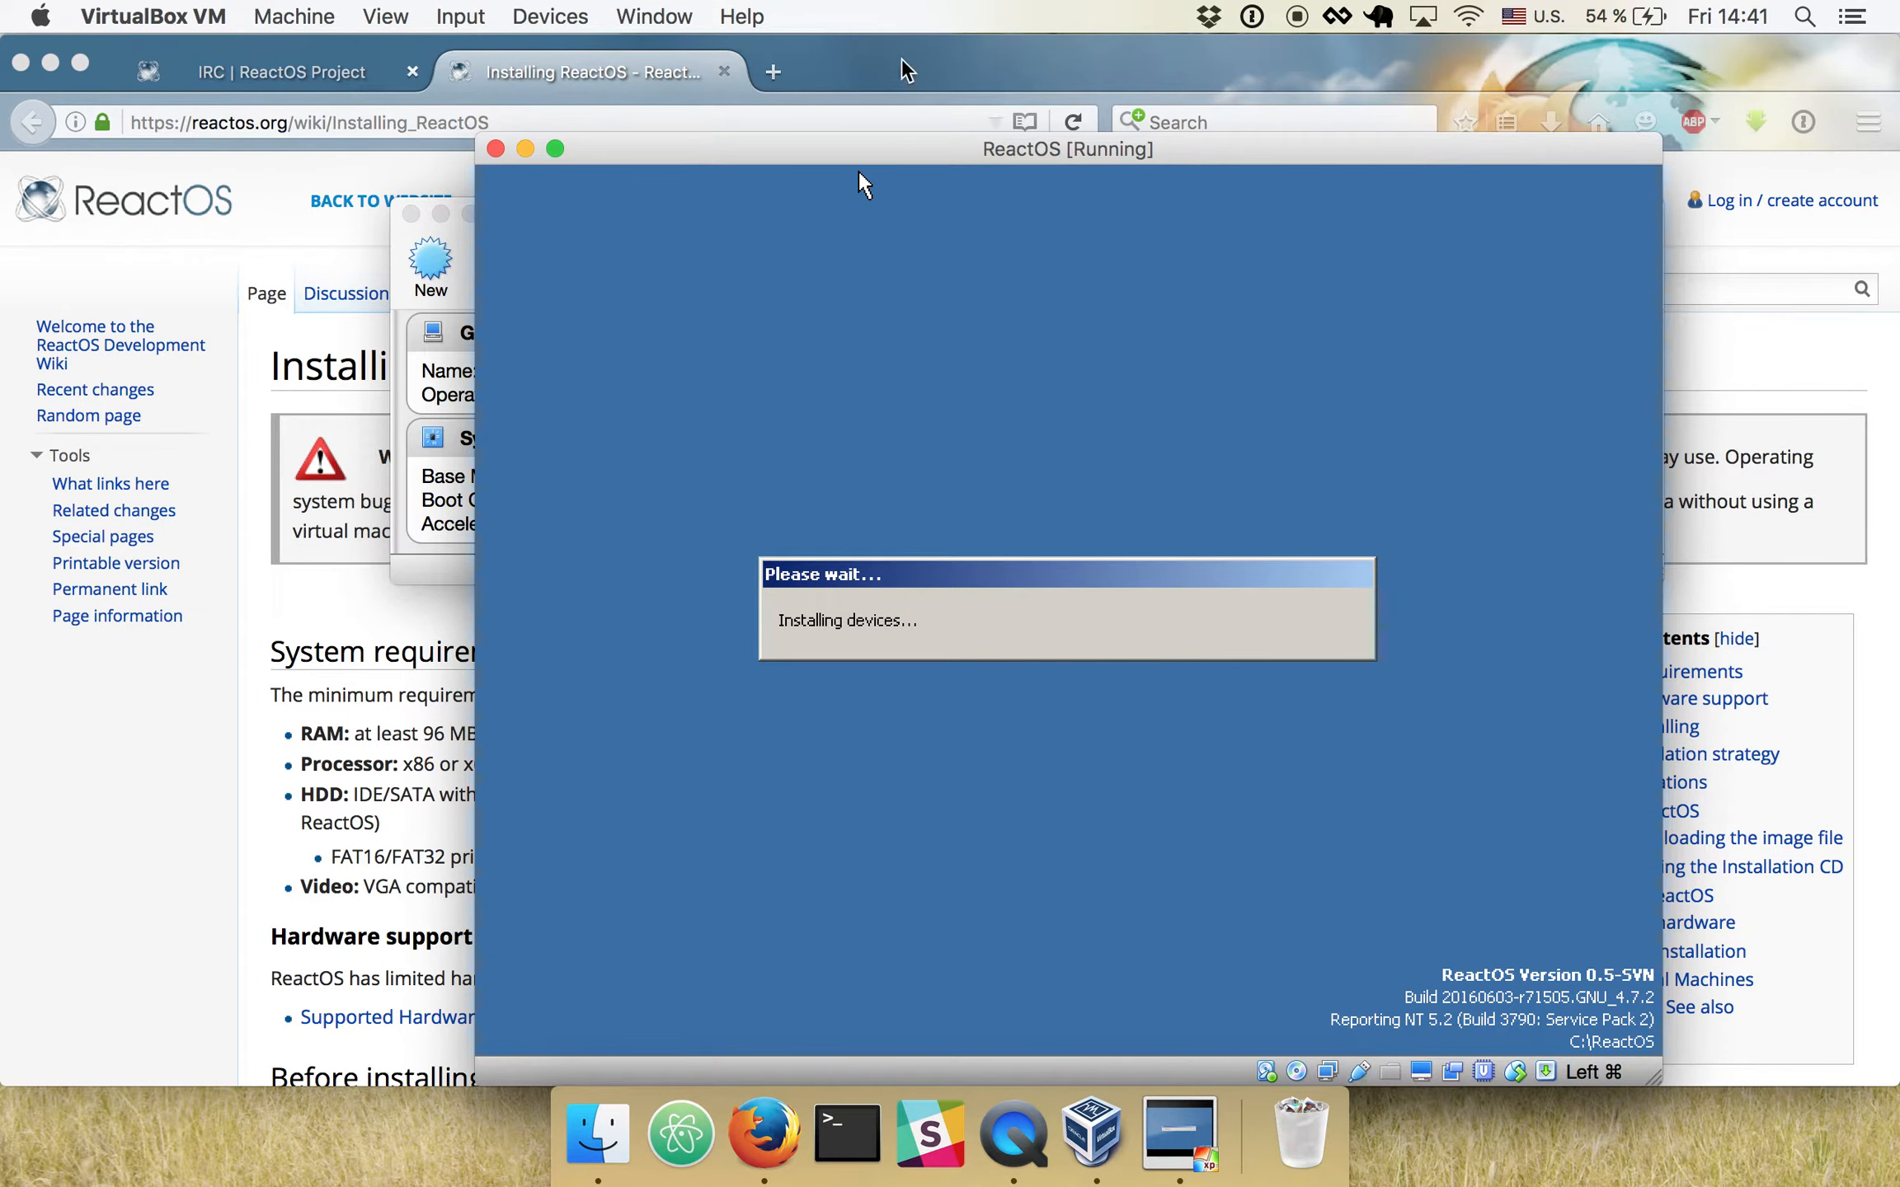
left_click_drag(886, 148, 791, 58)
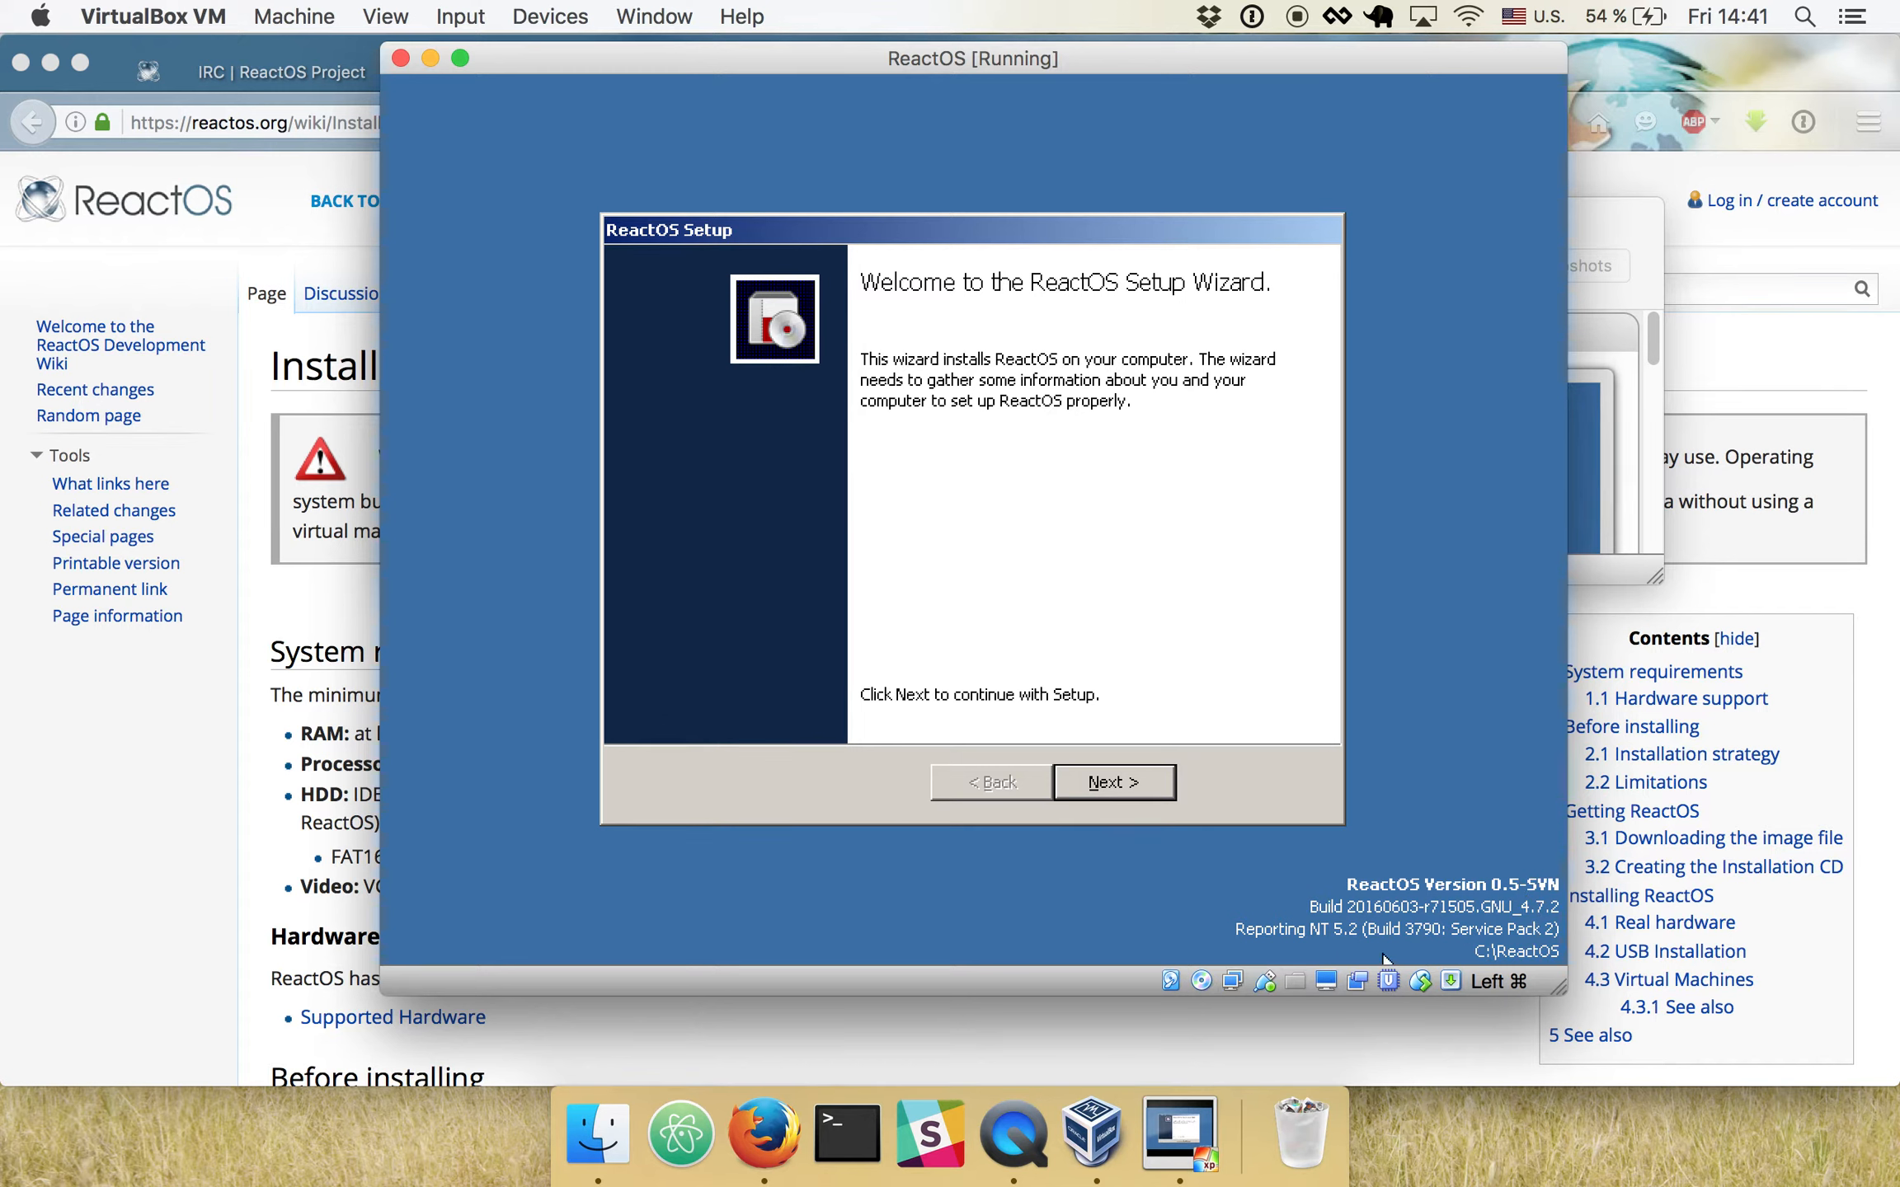
- Proceed through the ReactOS Setup wizard past the acknowledgements and account pages, keeping the default computer name
left_click(1114, 779)
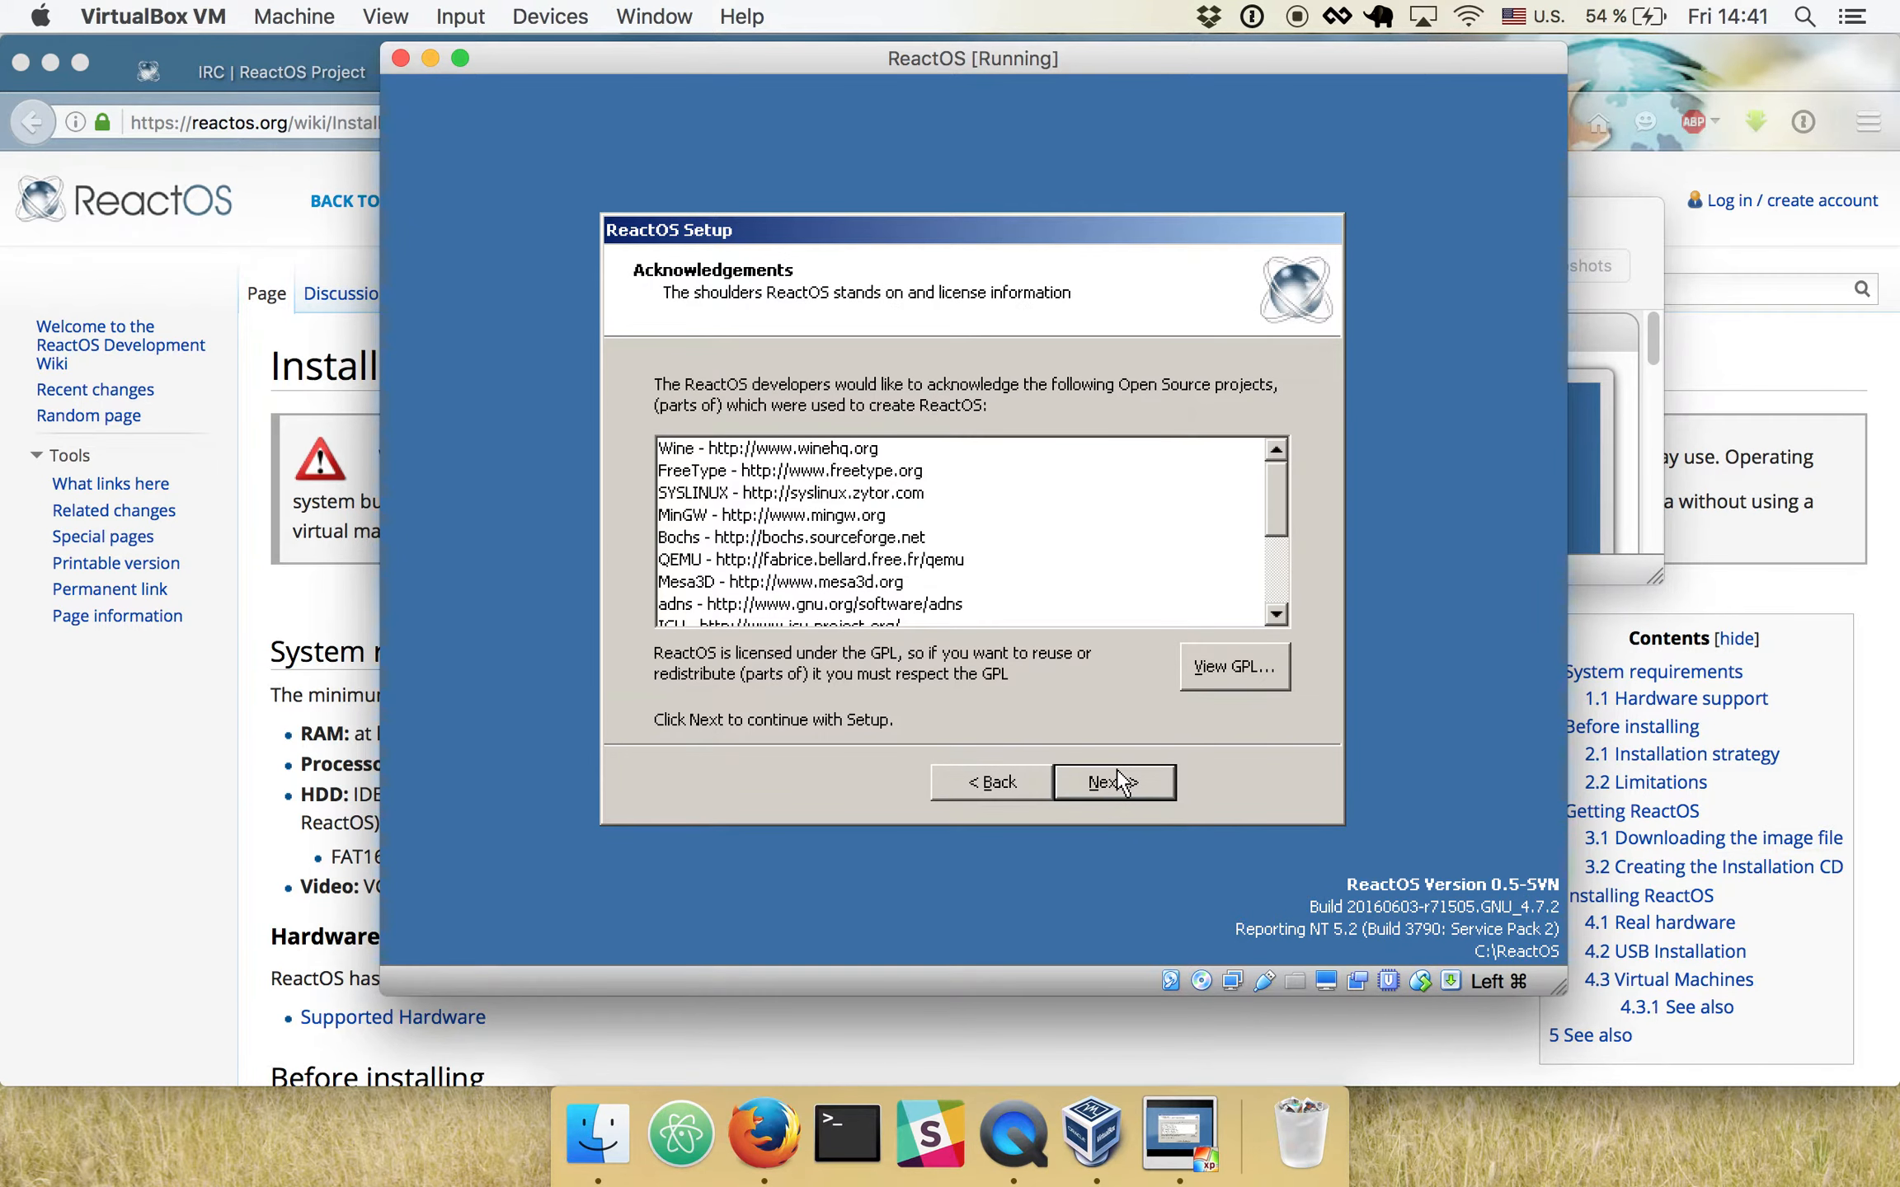
left_click(1117, 780)
left_click(1117, 780)
left_click(1117, 780)
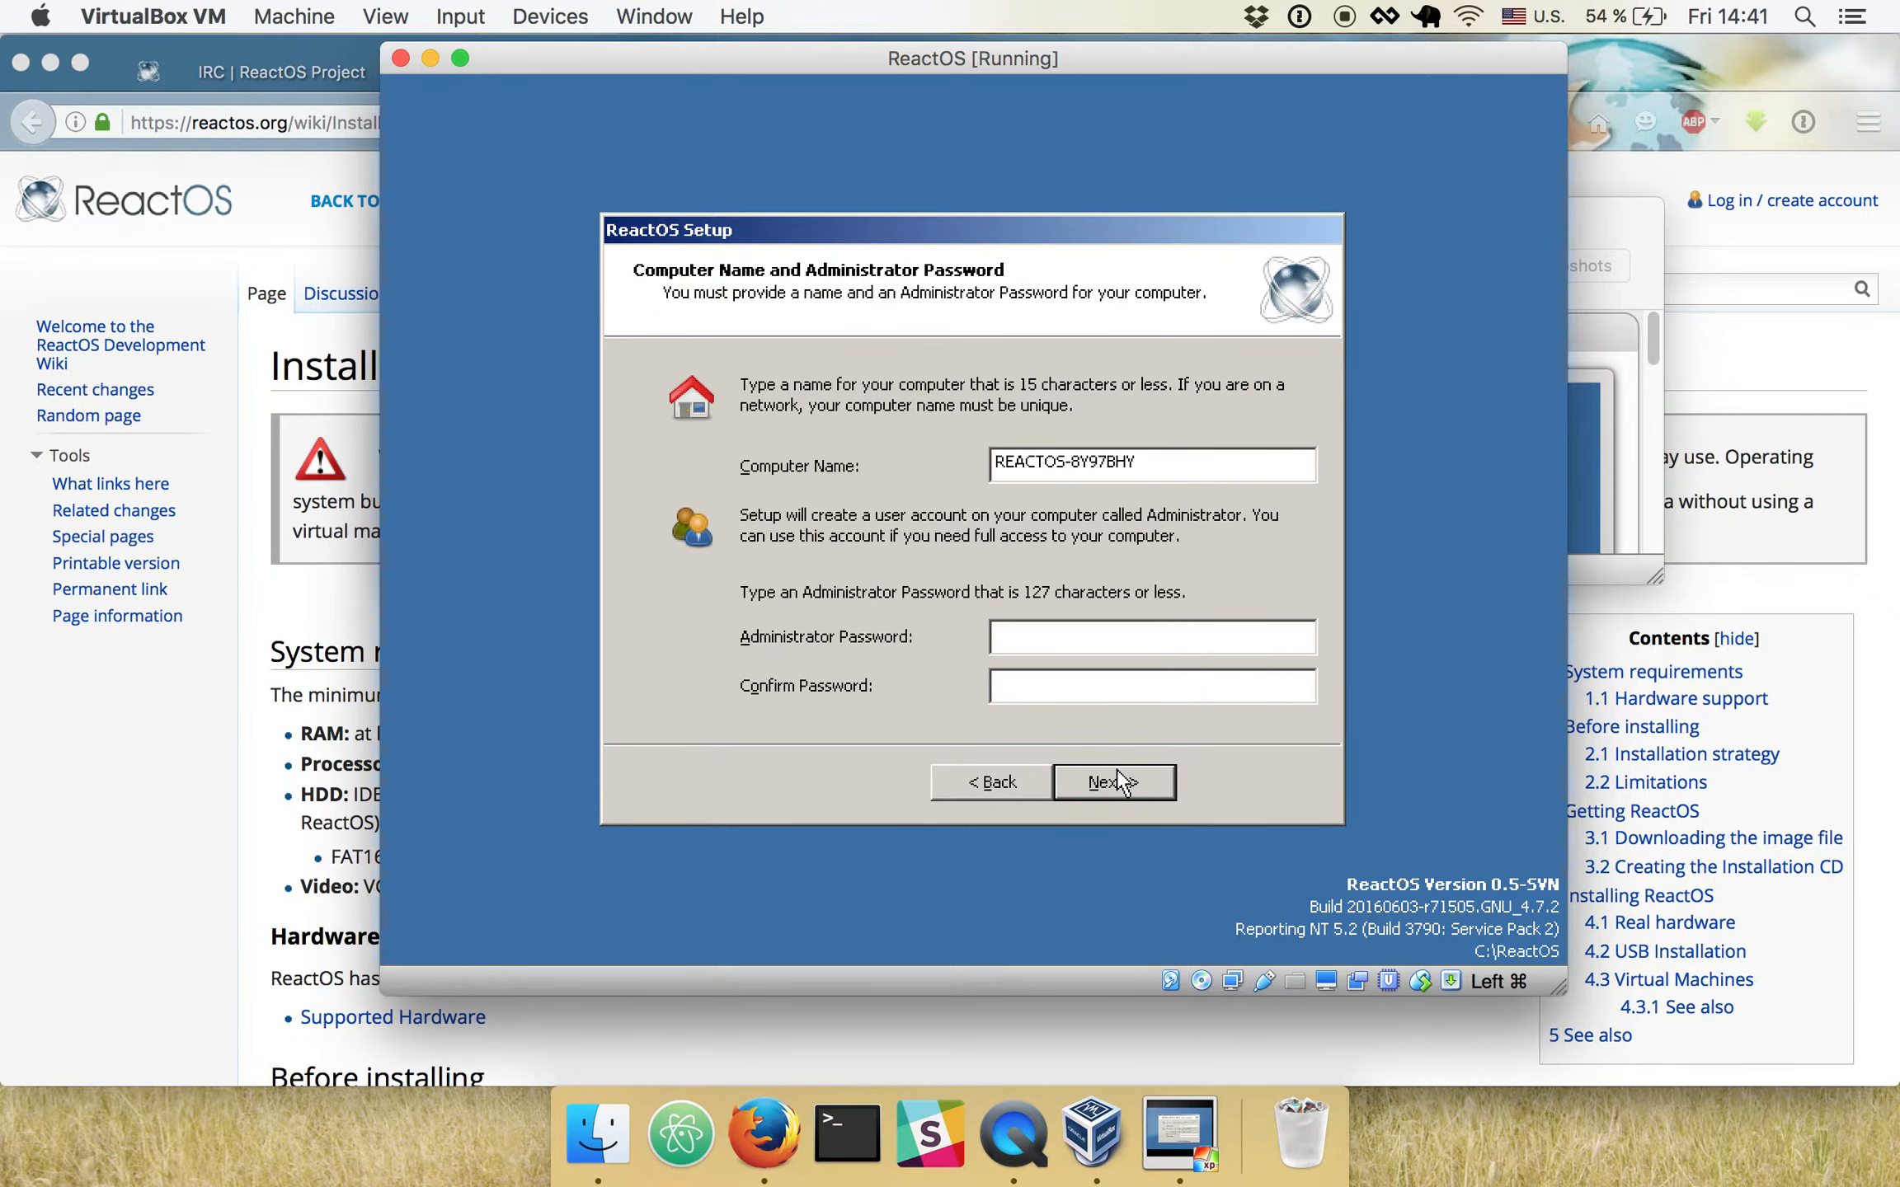
left_click(1045, 635)
left_click(1127, 788)
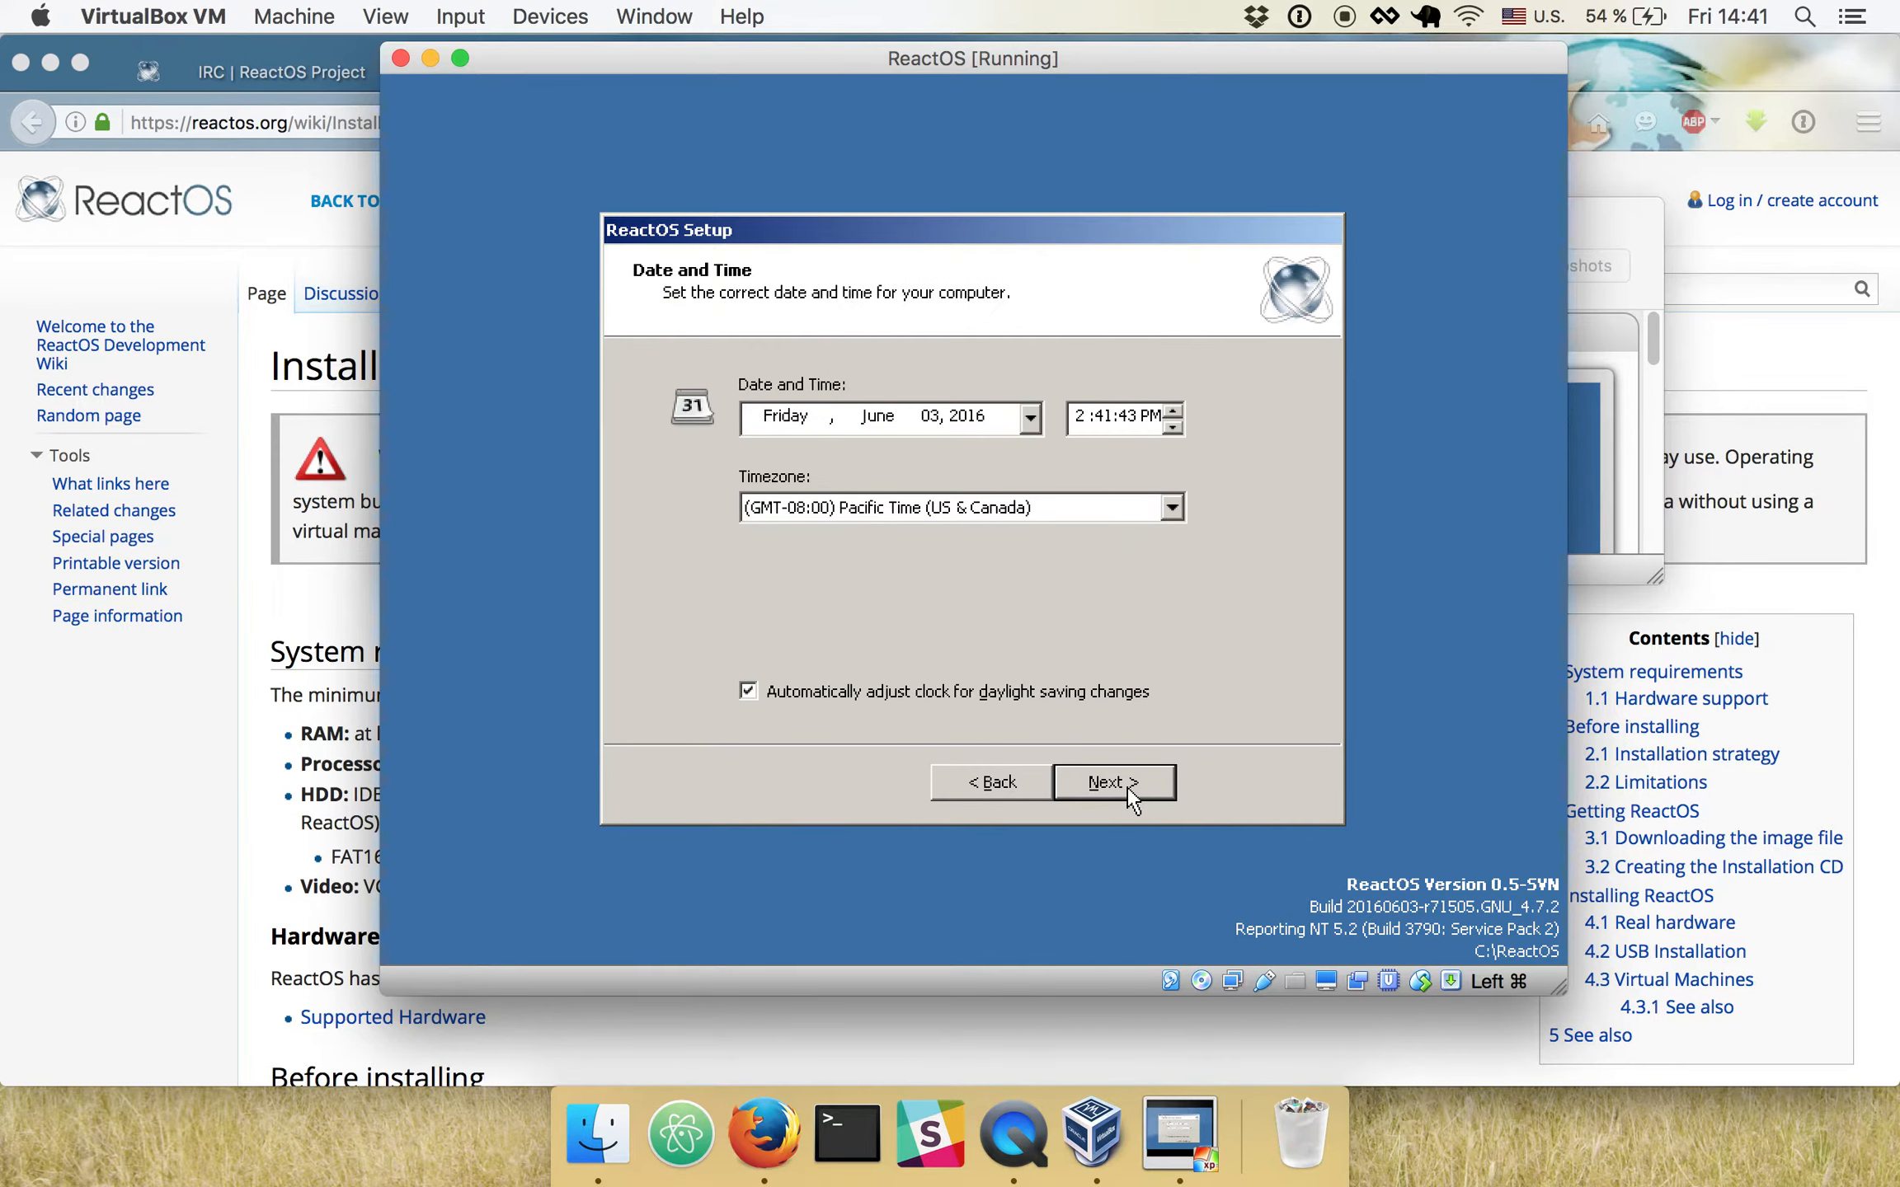
- Accept the default date, time and Pacific Time (US & Canada) timezone, and keep Typical Settings for the network
left_click(1104, 782)
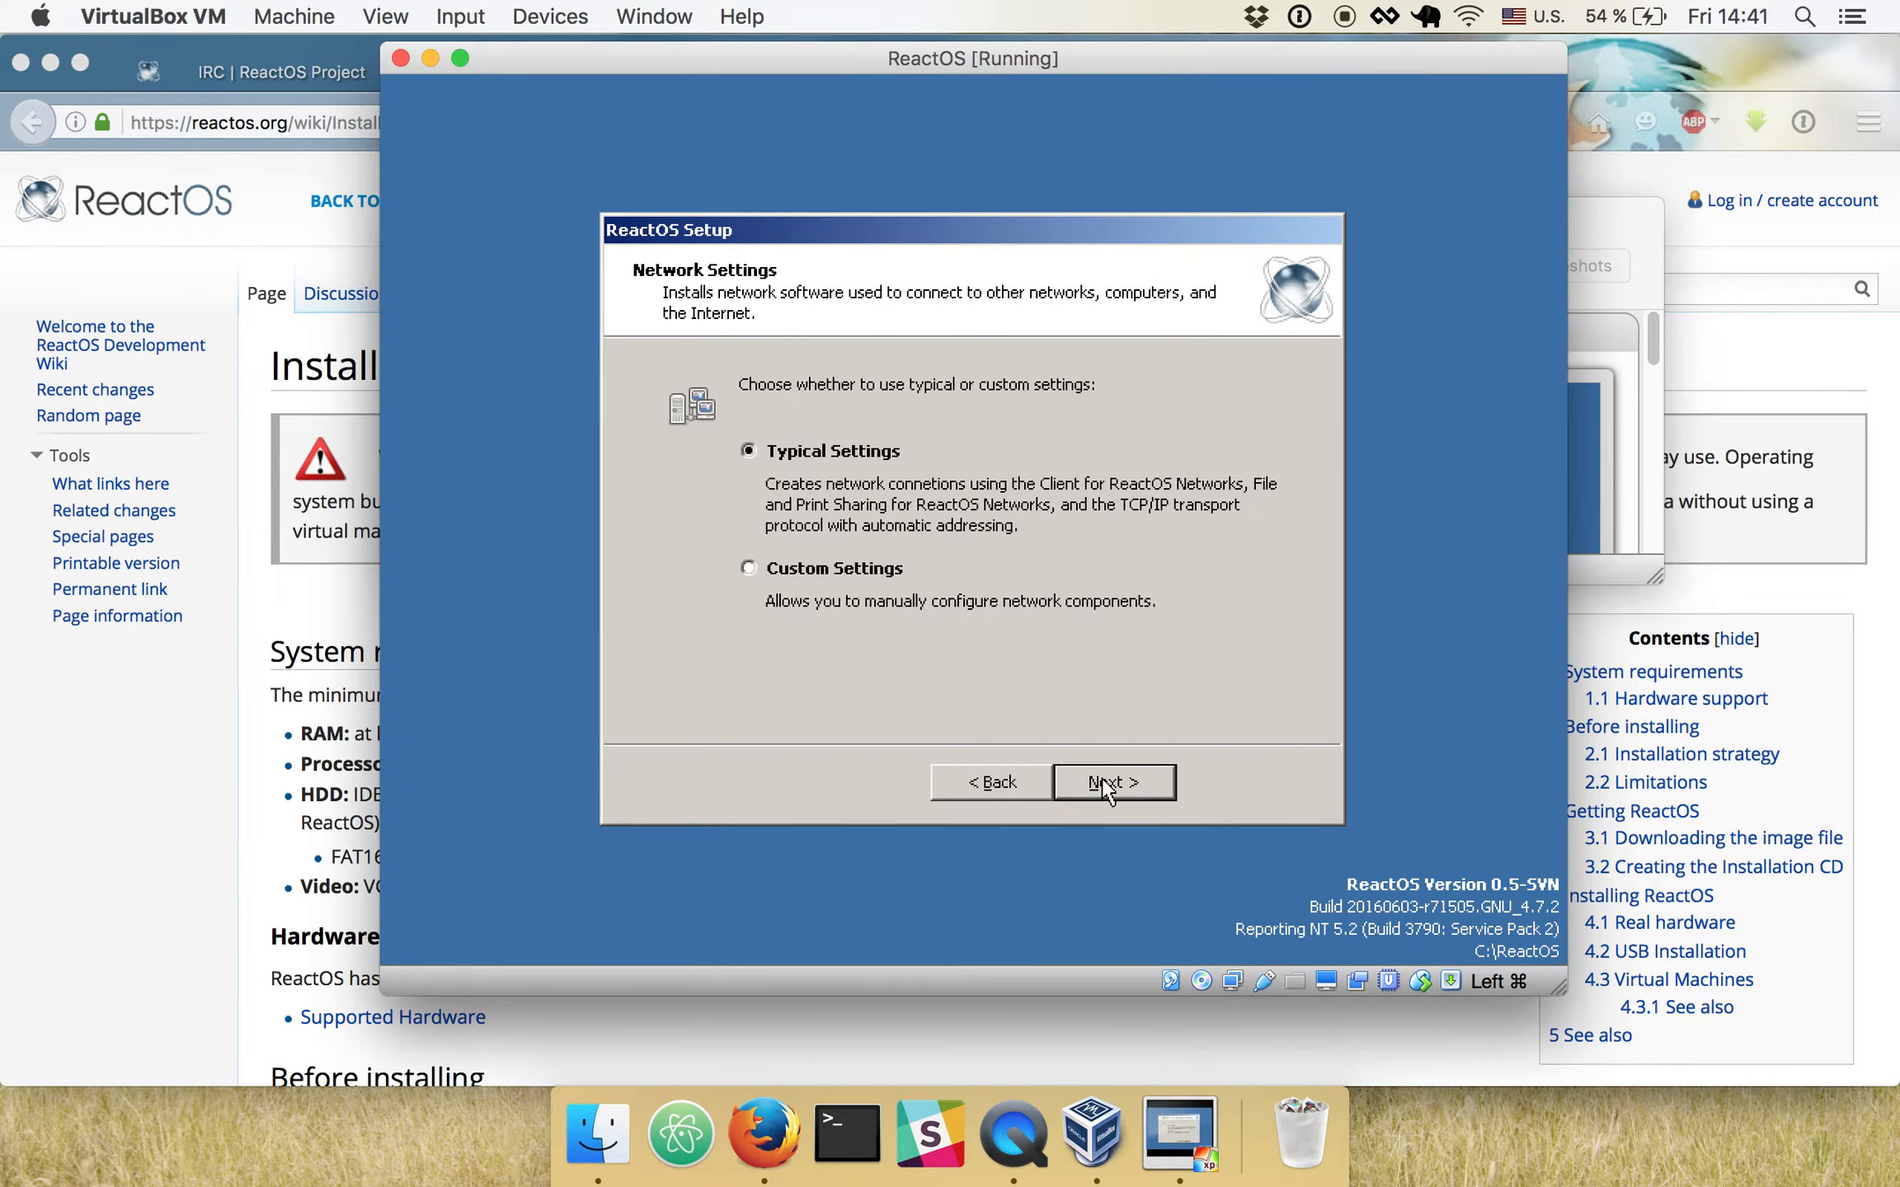
left_click(1157, 787)
left_click(1157, 788)
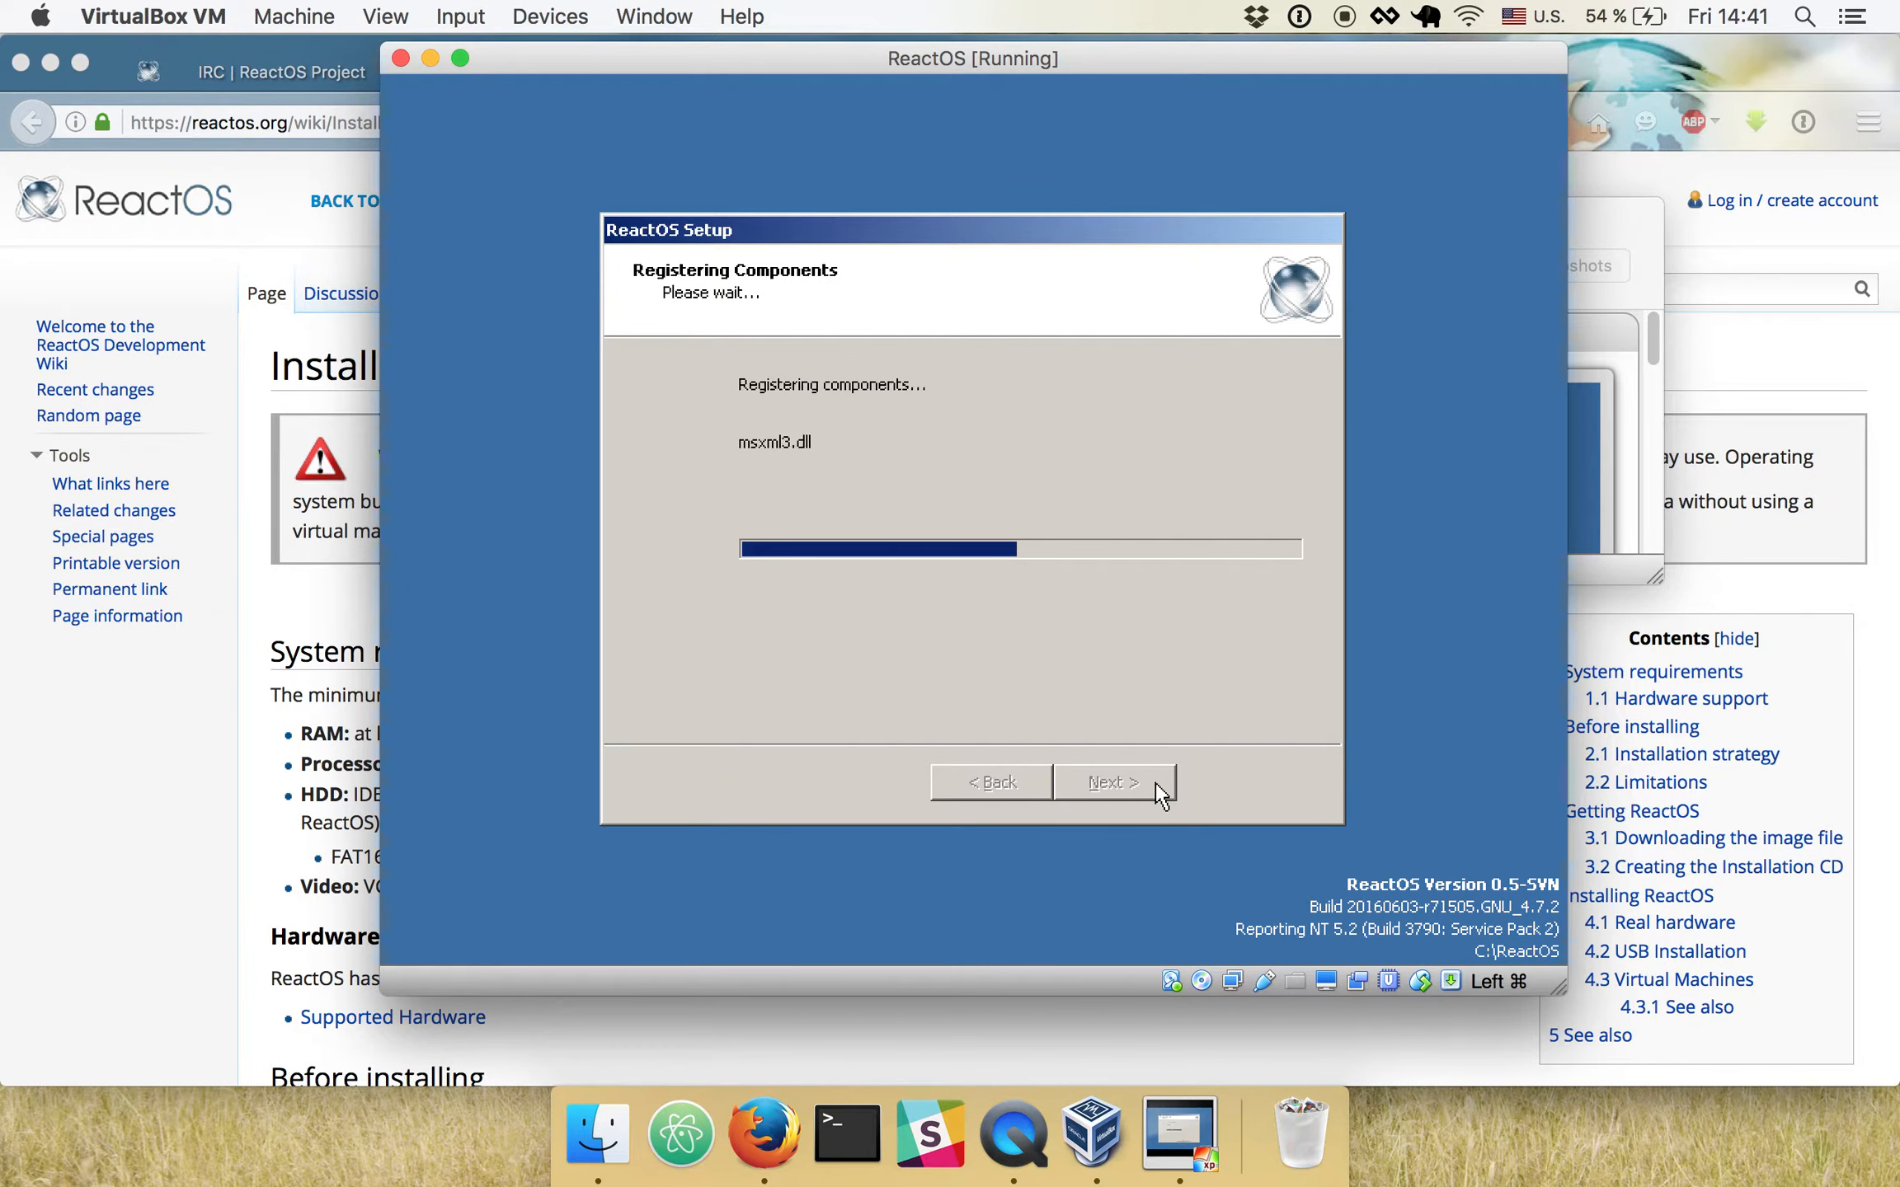
- Complete the ReactOS Setup wizard after component registration and restart the machine into the installed desktop
left_click(1200, 625)
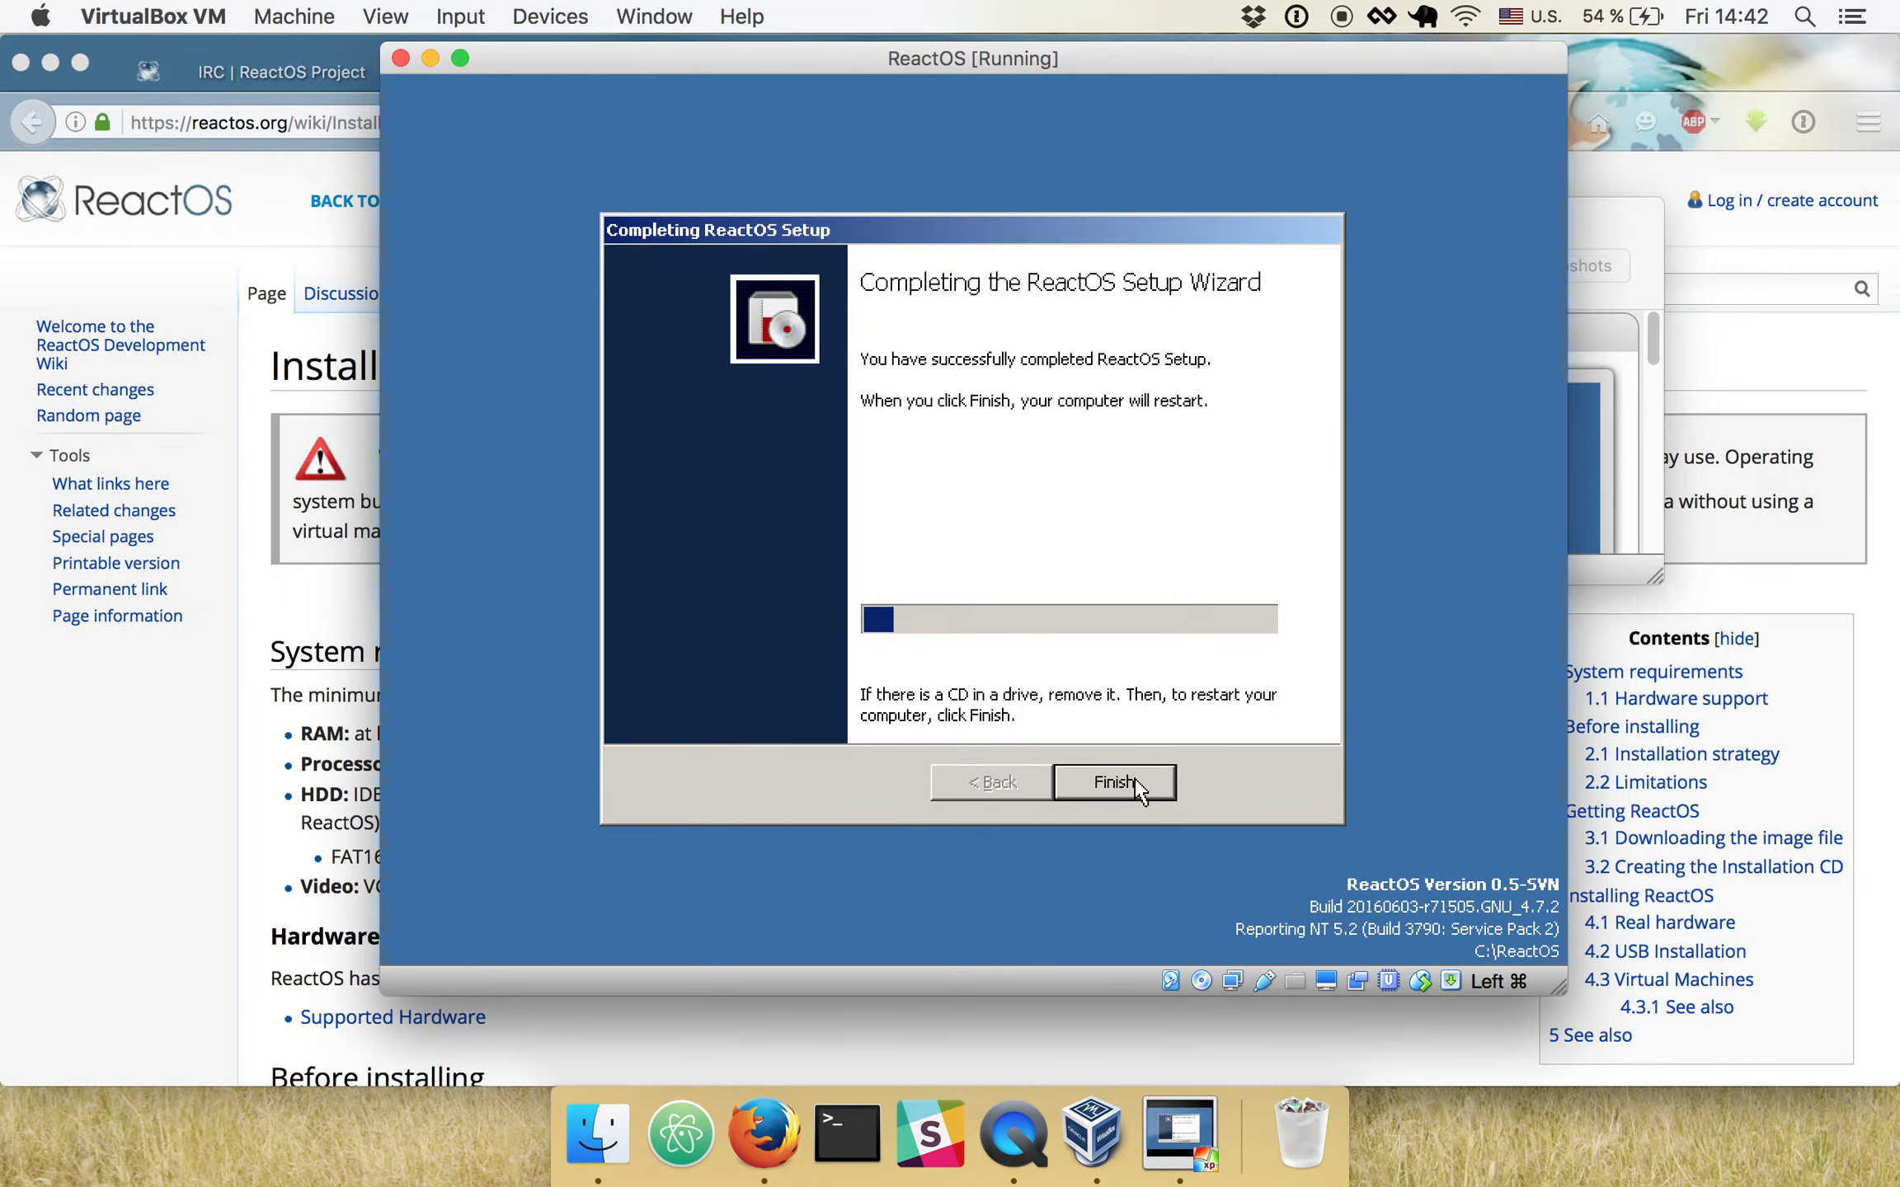
left_click(1129, 787)
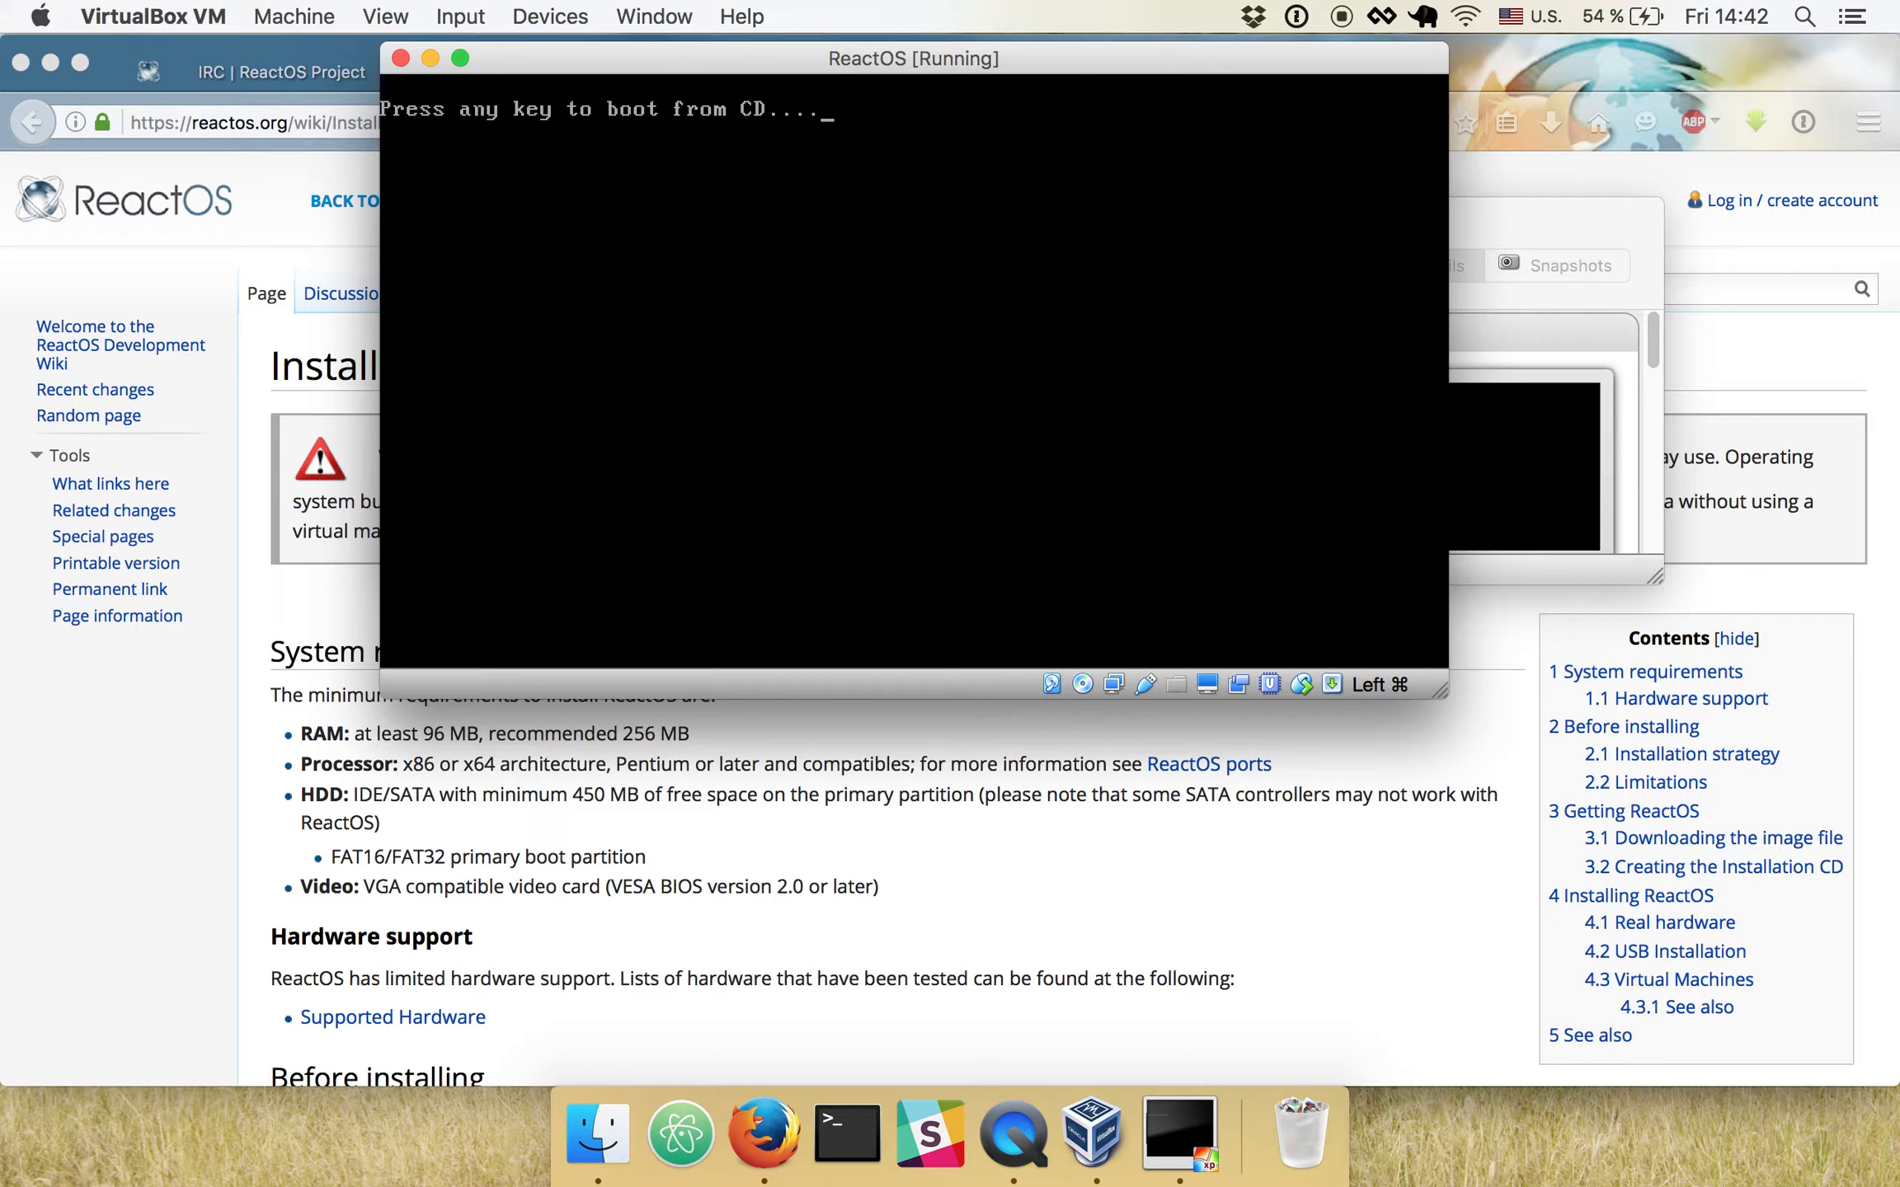
key("Return")
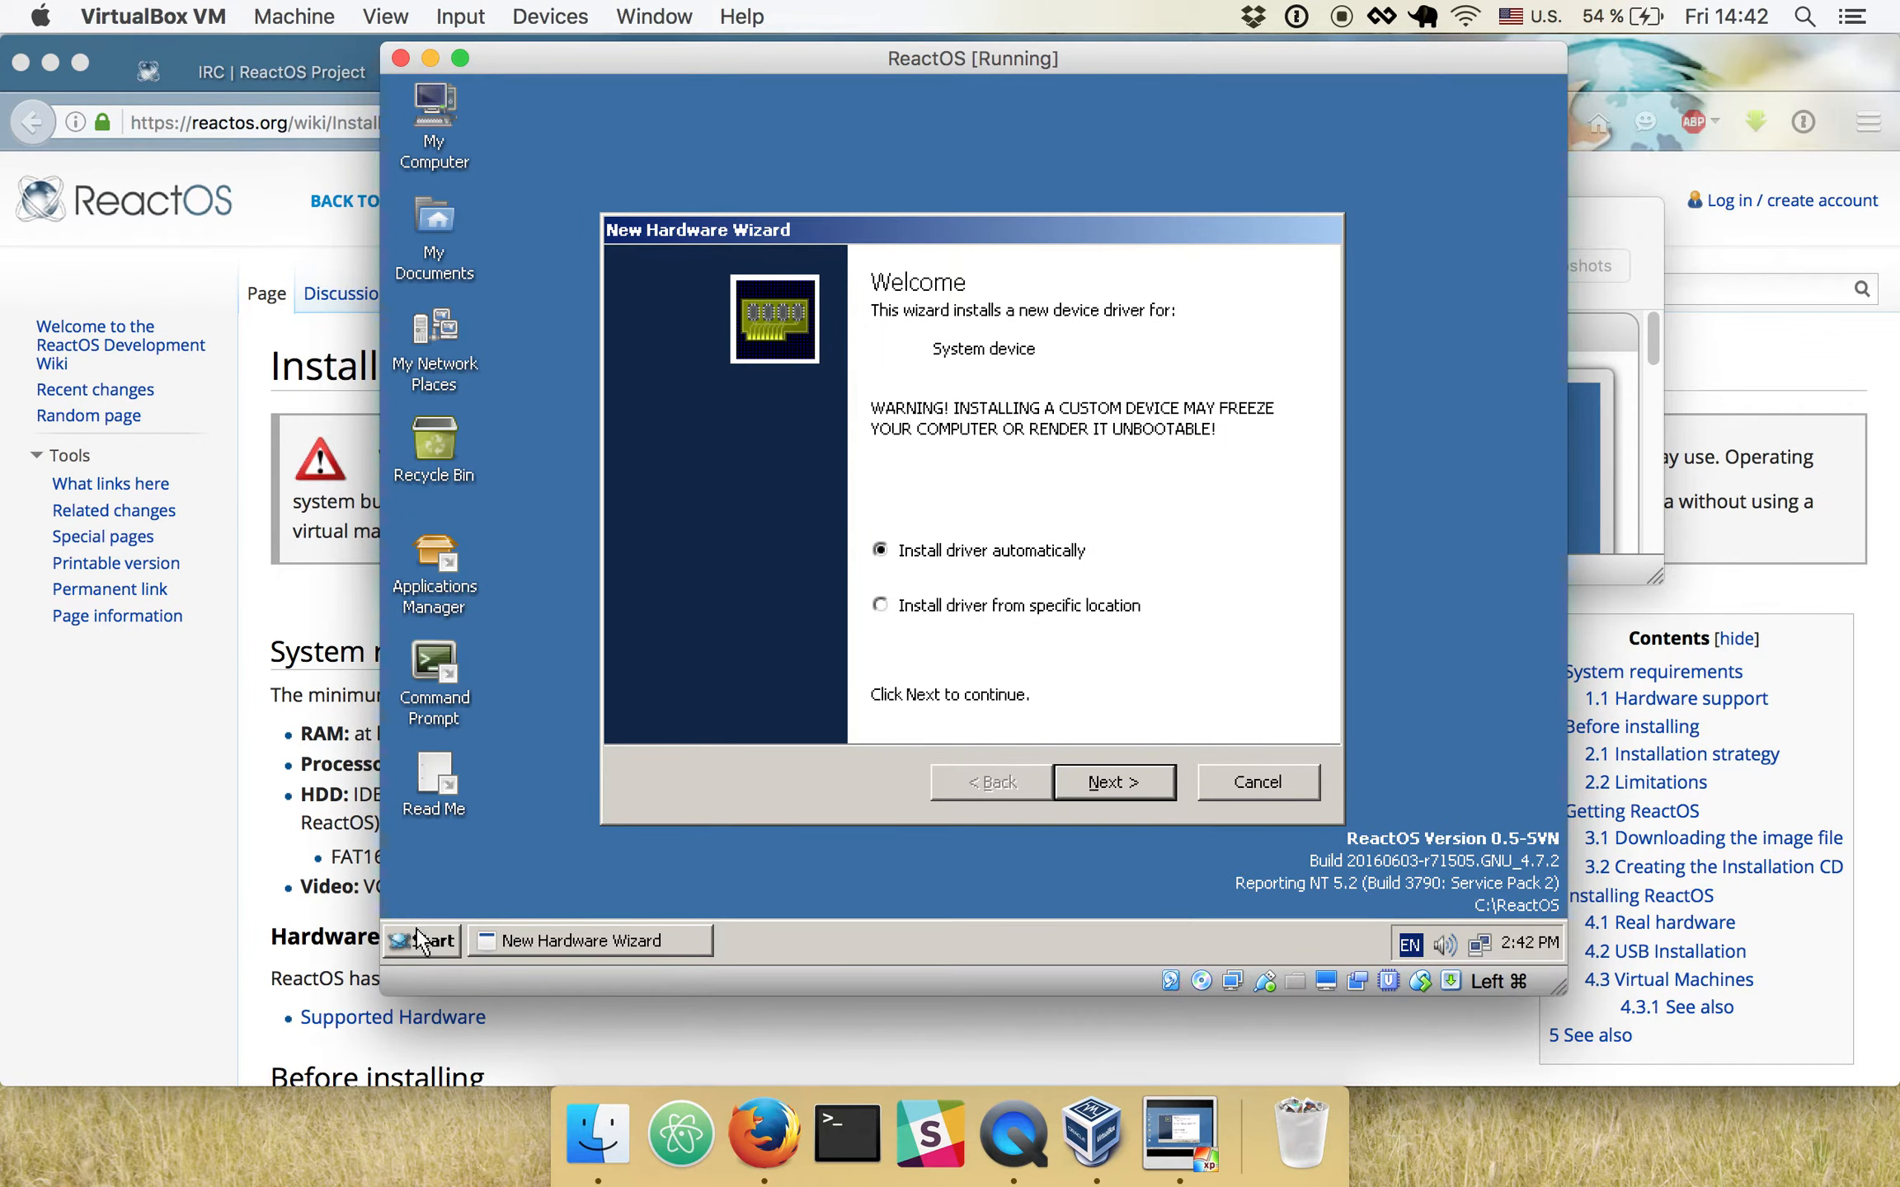
left_click(417, 939)
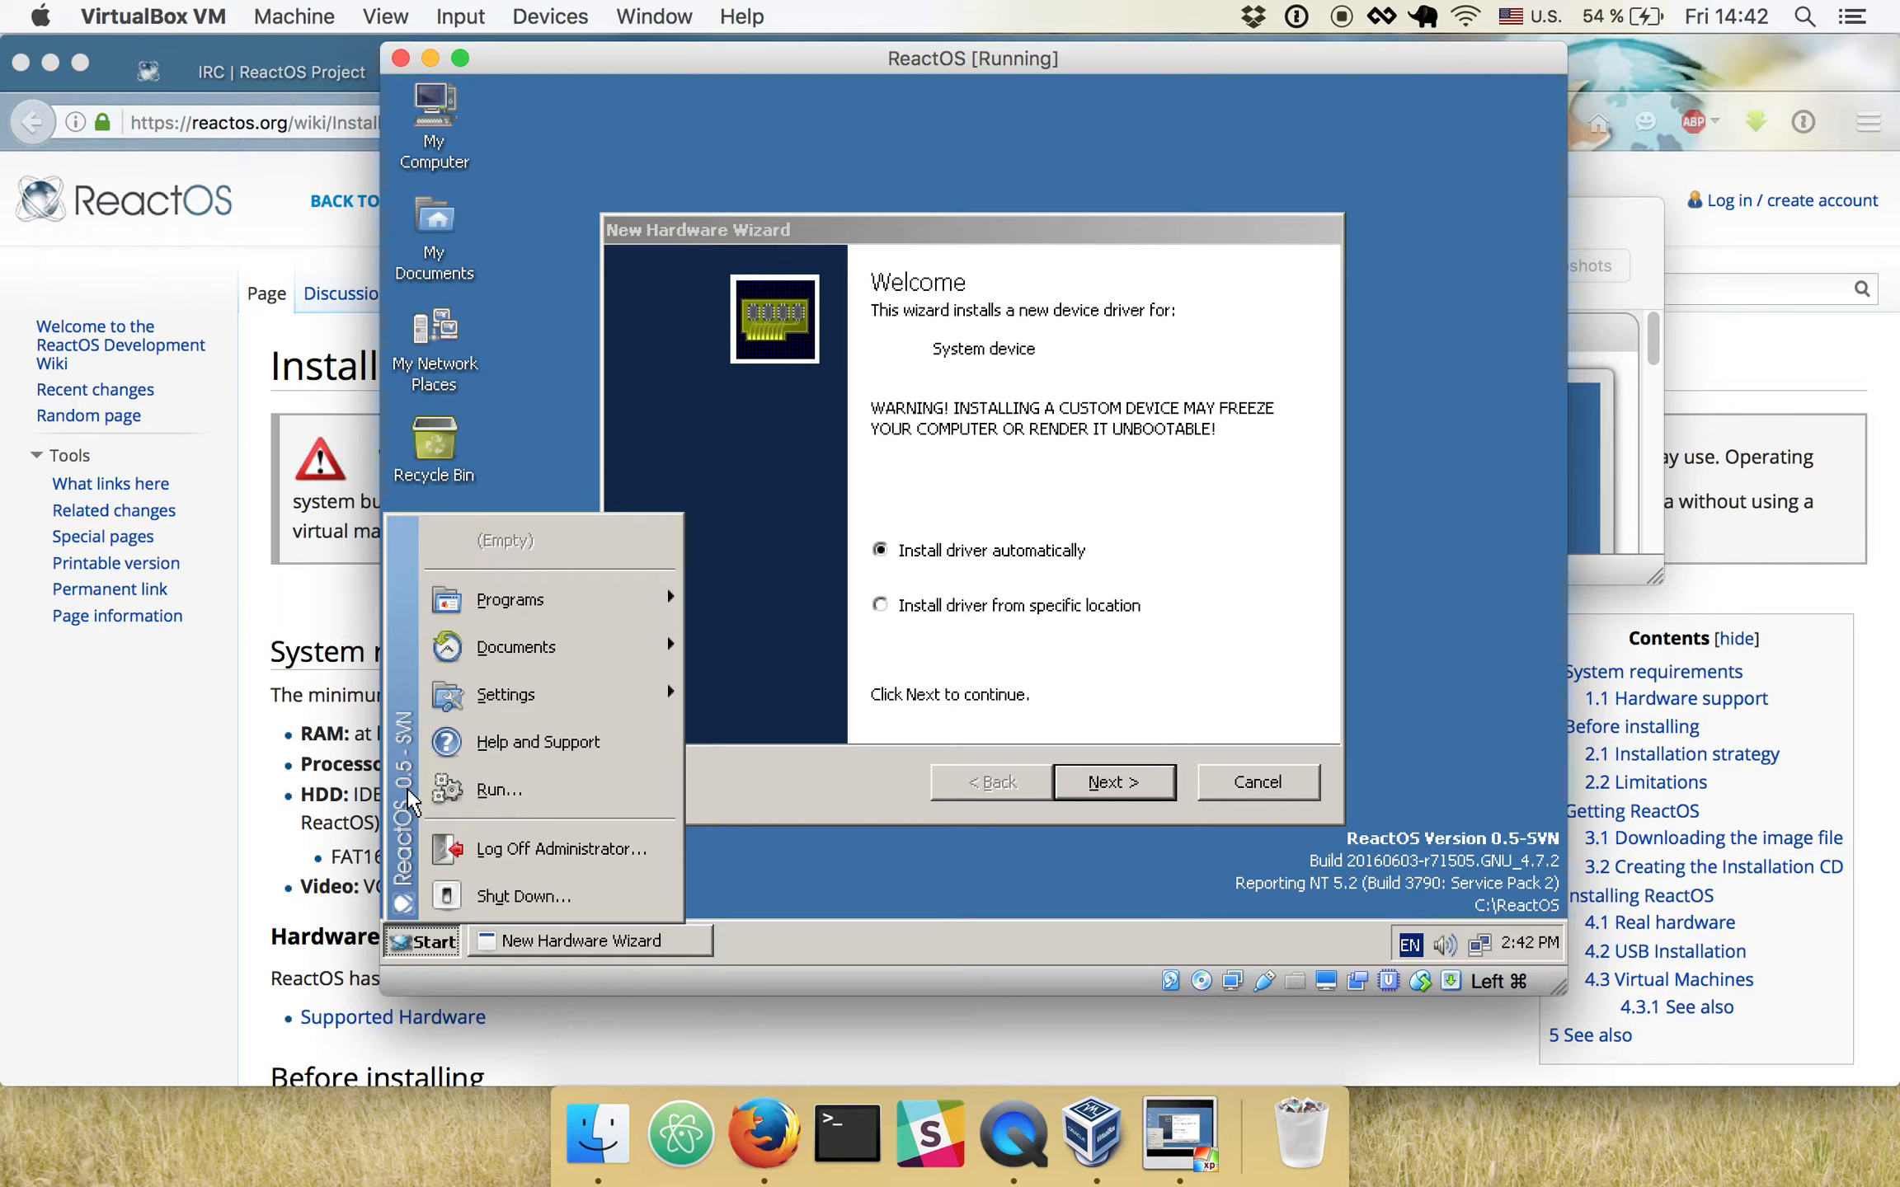
left_click(520, 499)
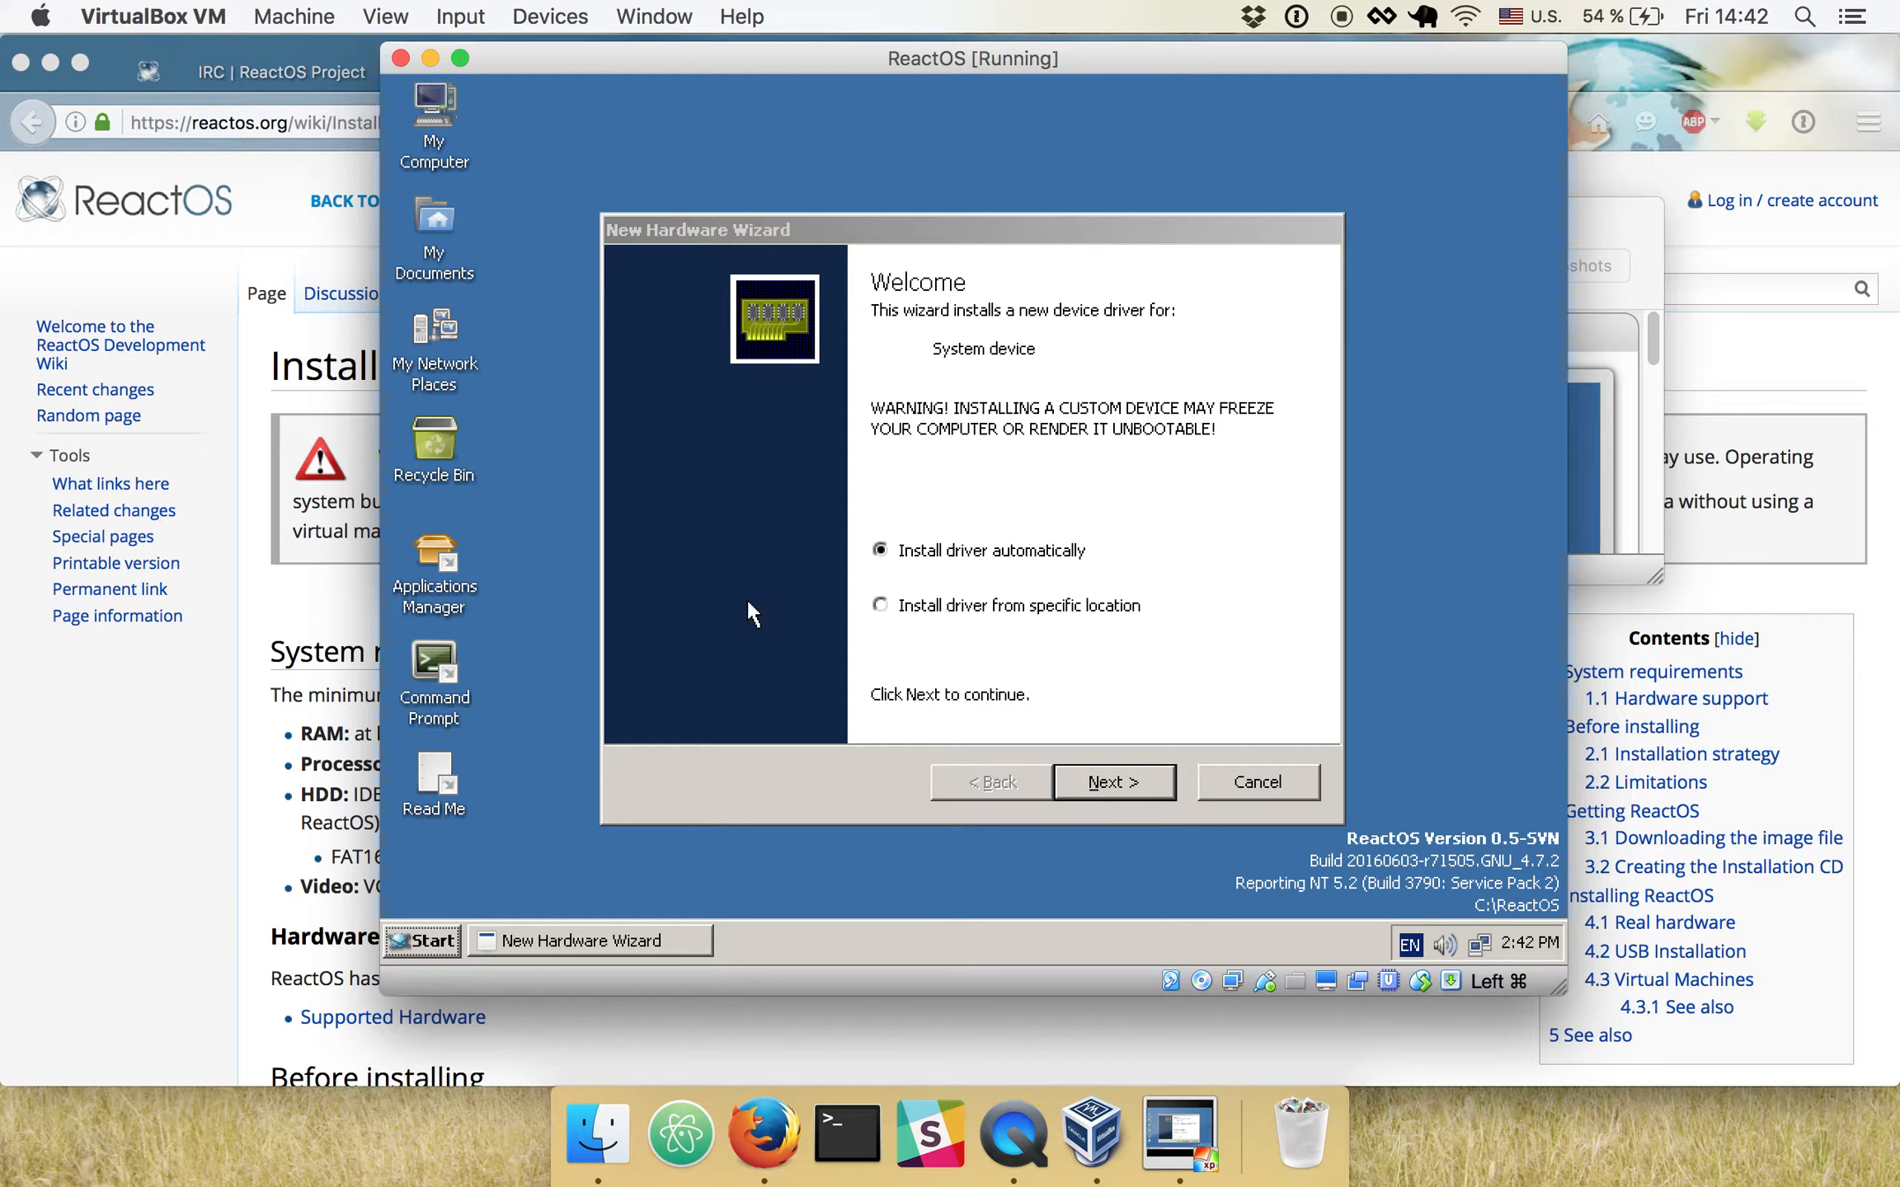
left_click(445, 944)
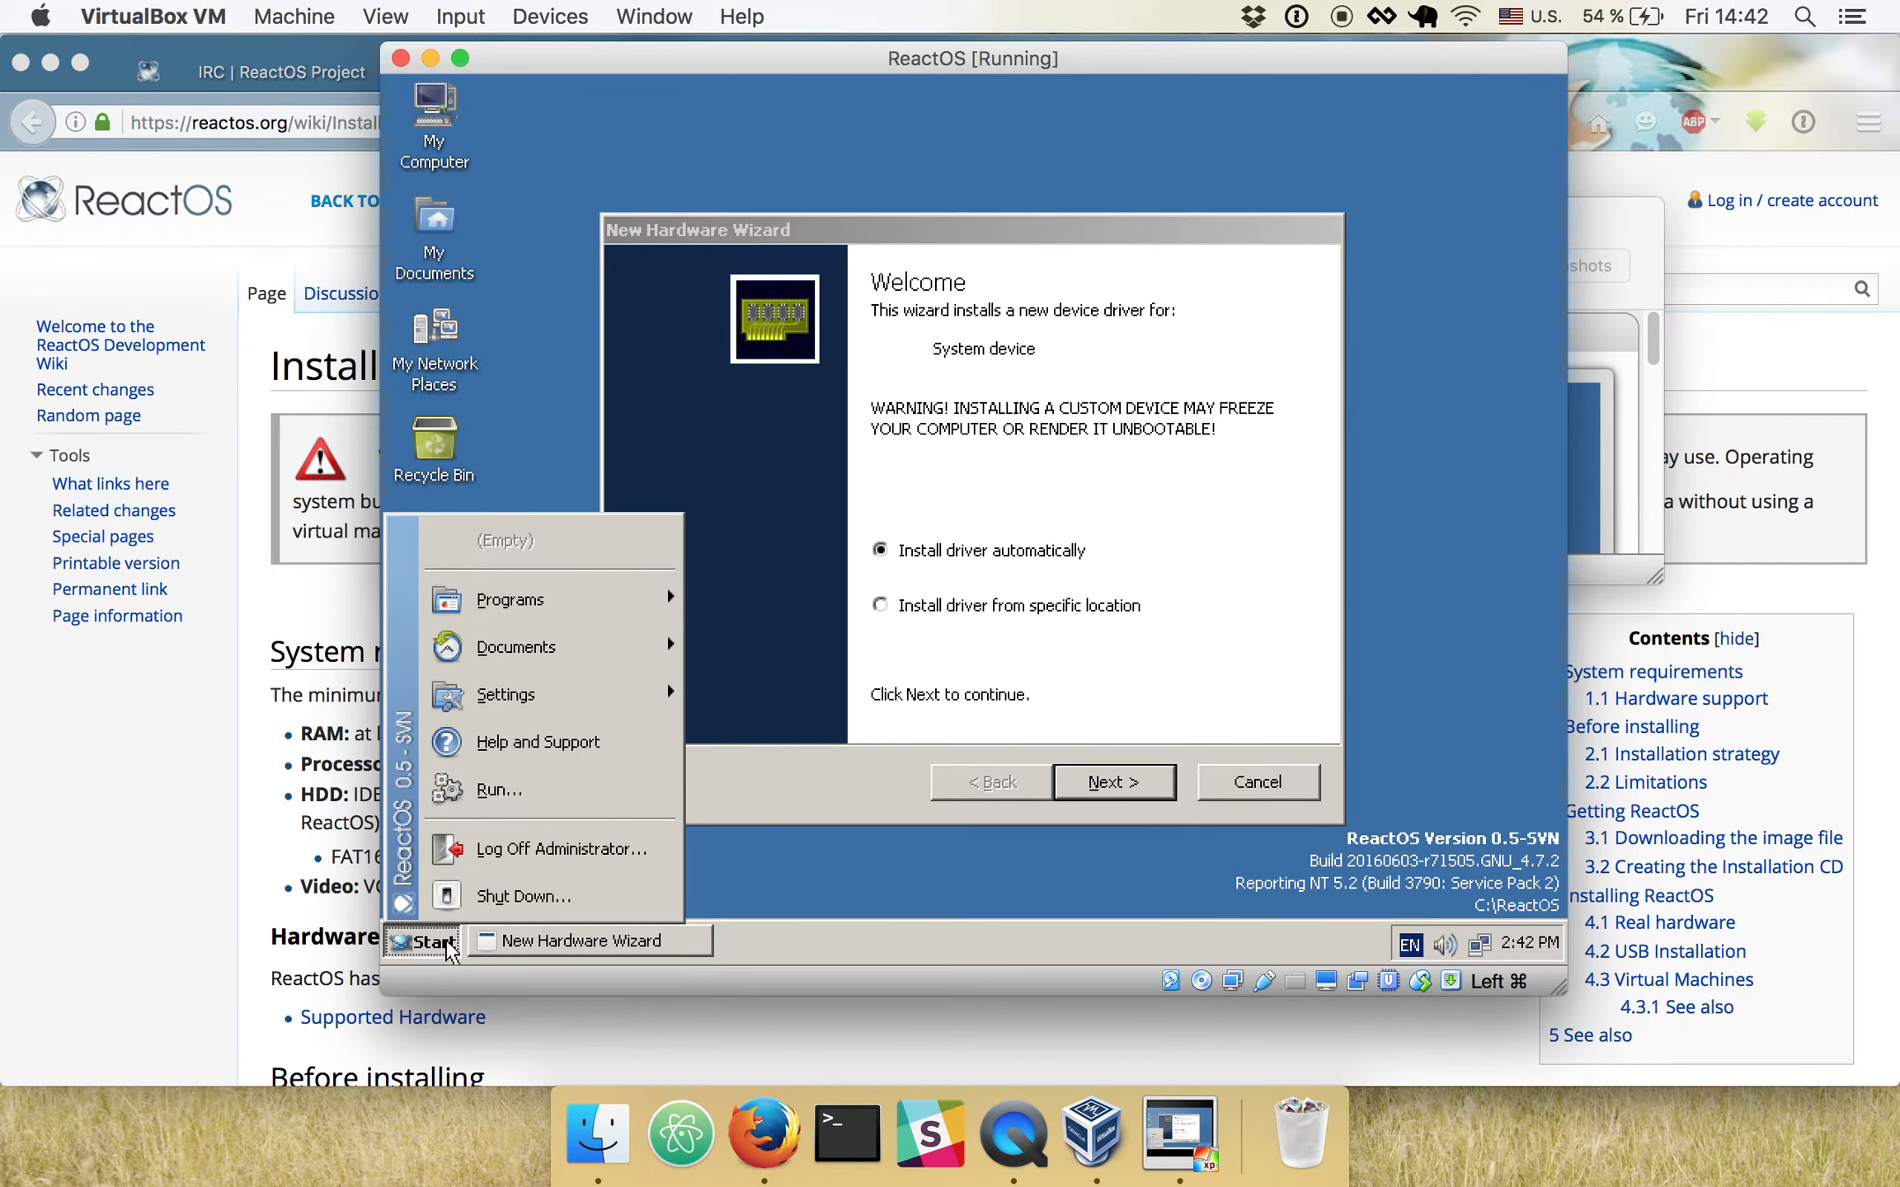
left_click(1423, 832)
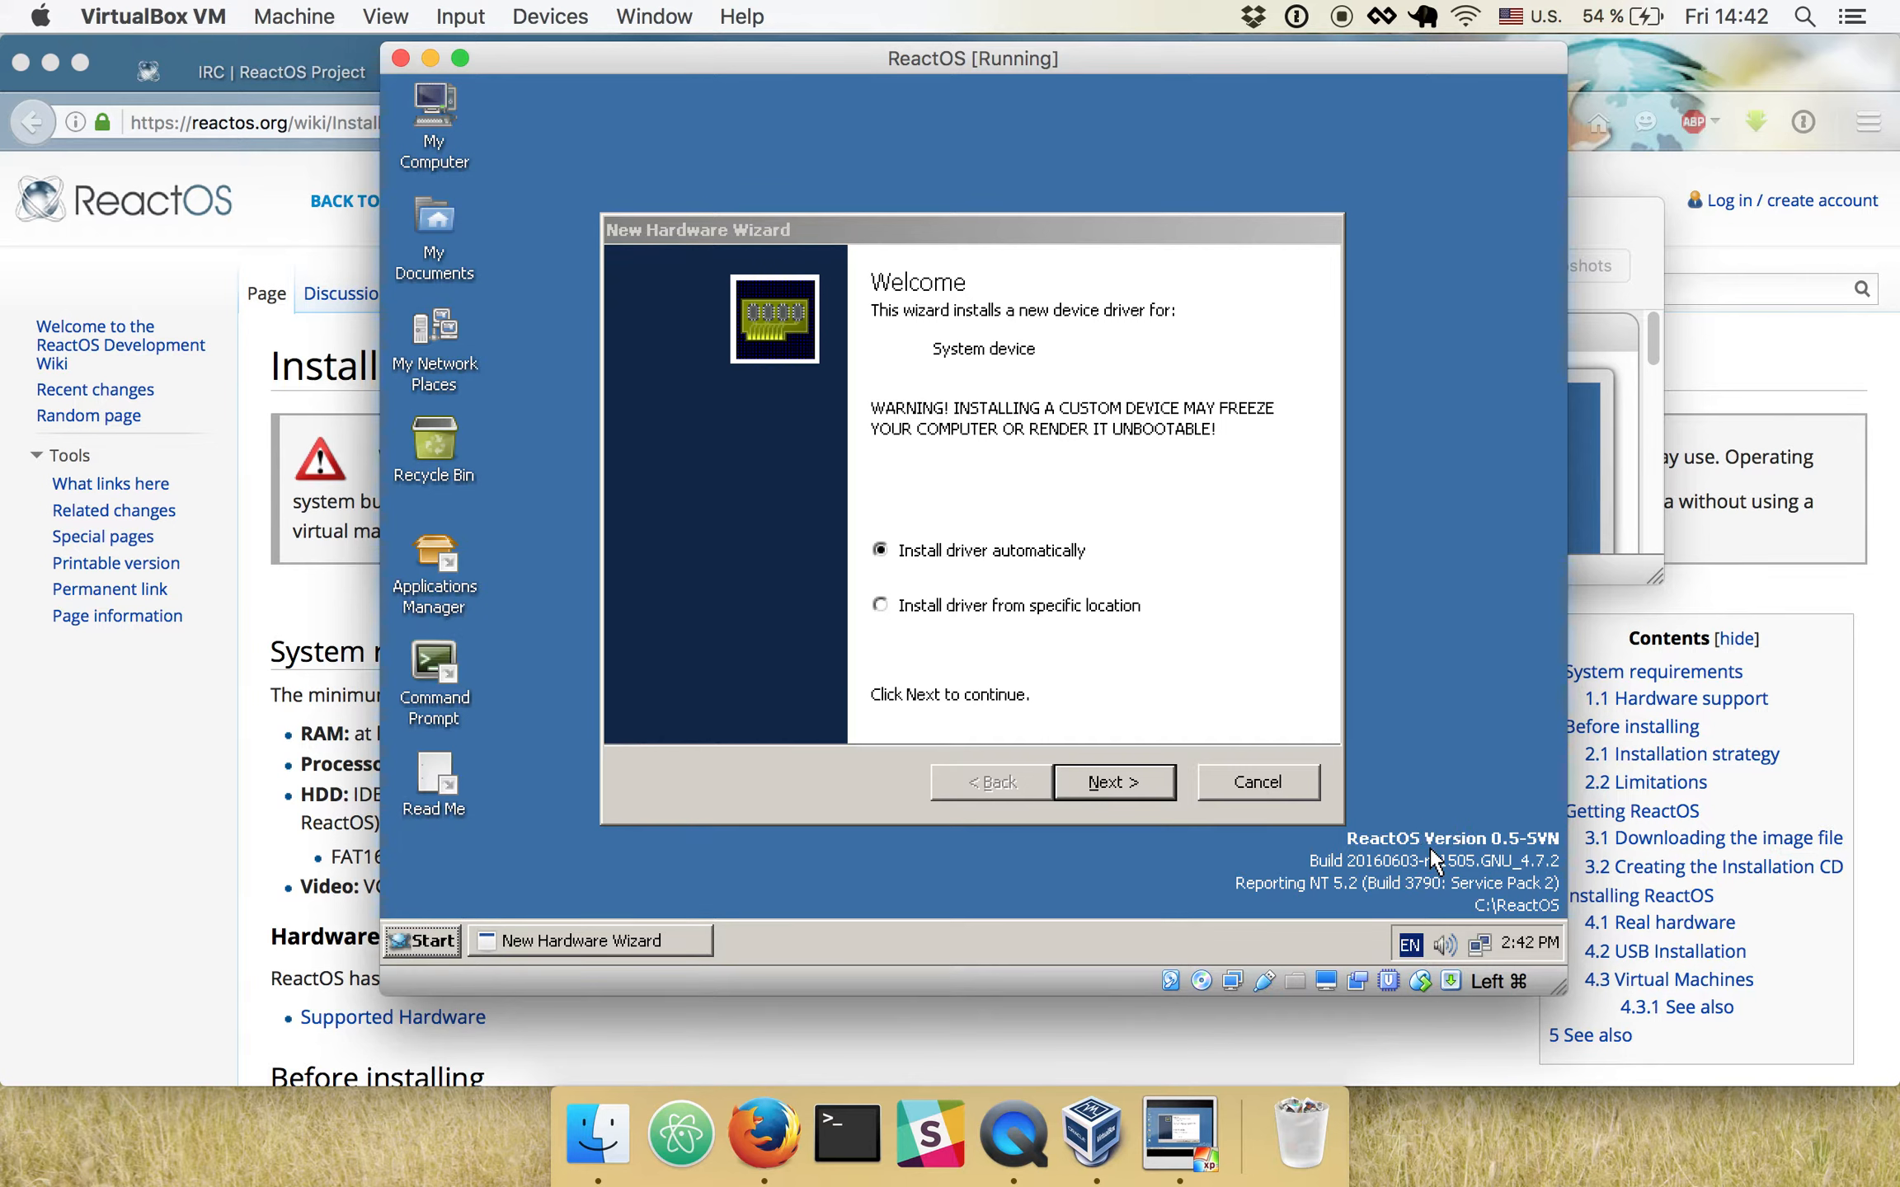
- Run the New Hardware Wizard's automatic driver installation for the System device and close its result
left_click(982, 483)
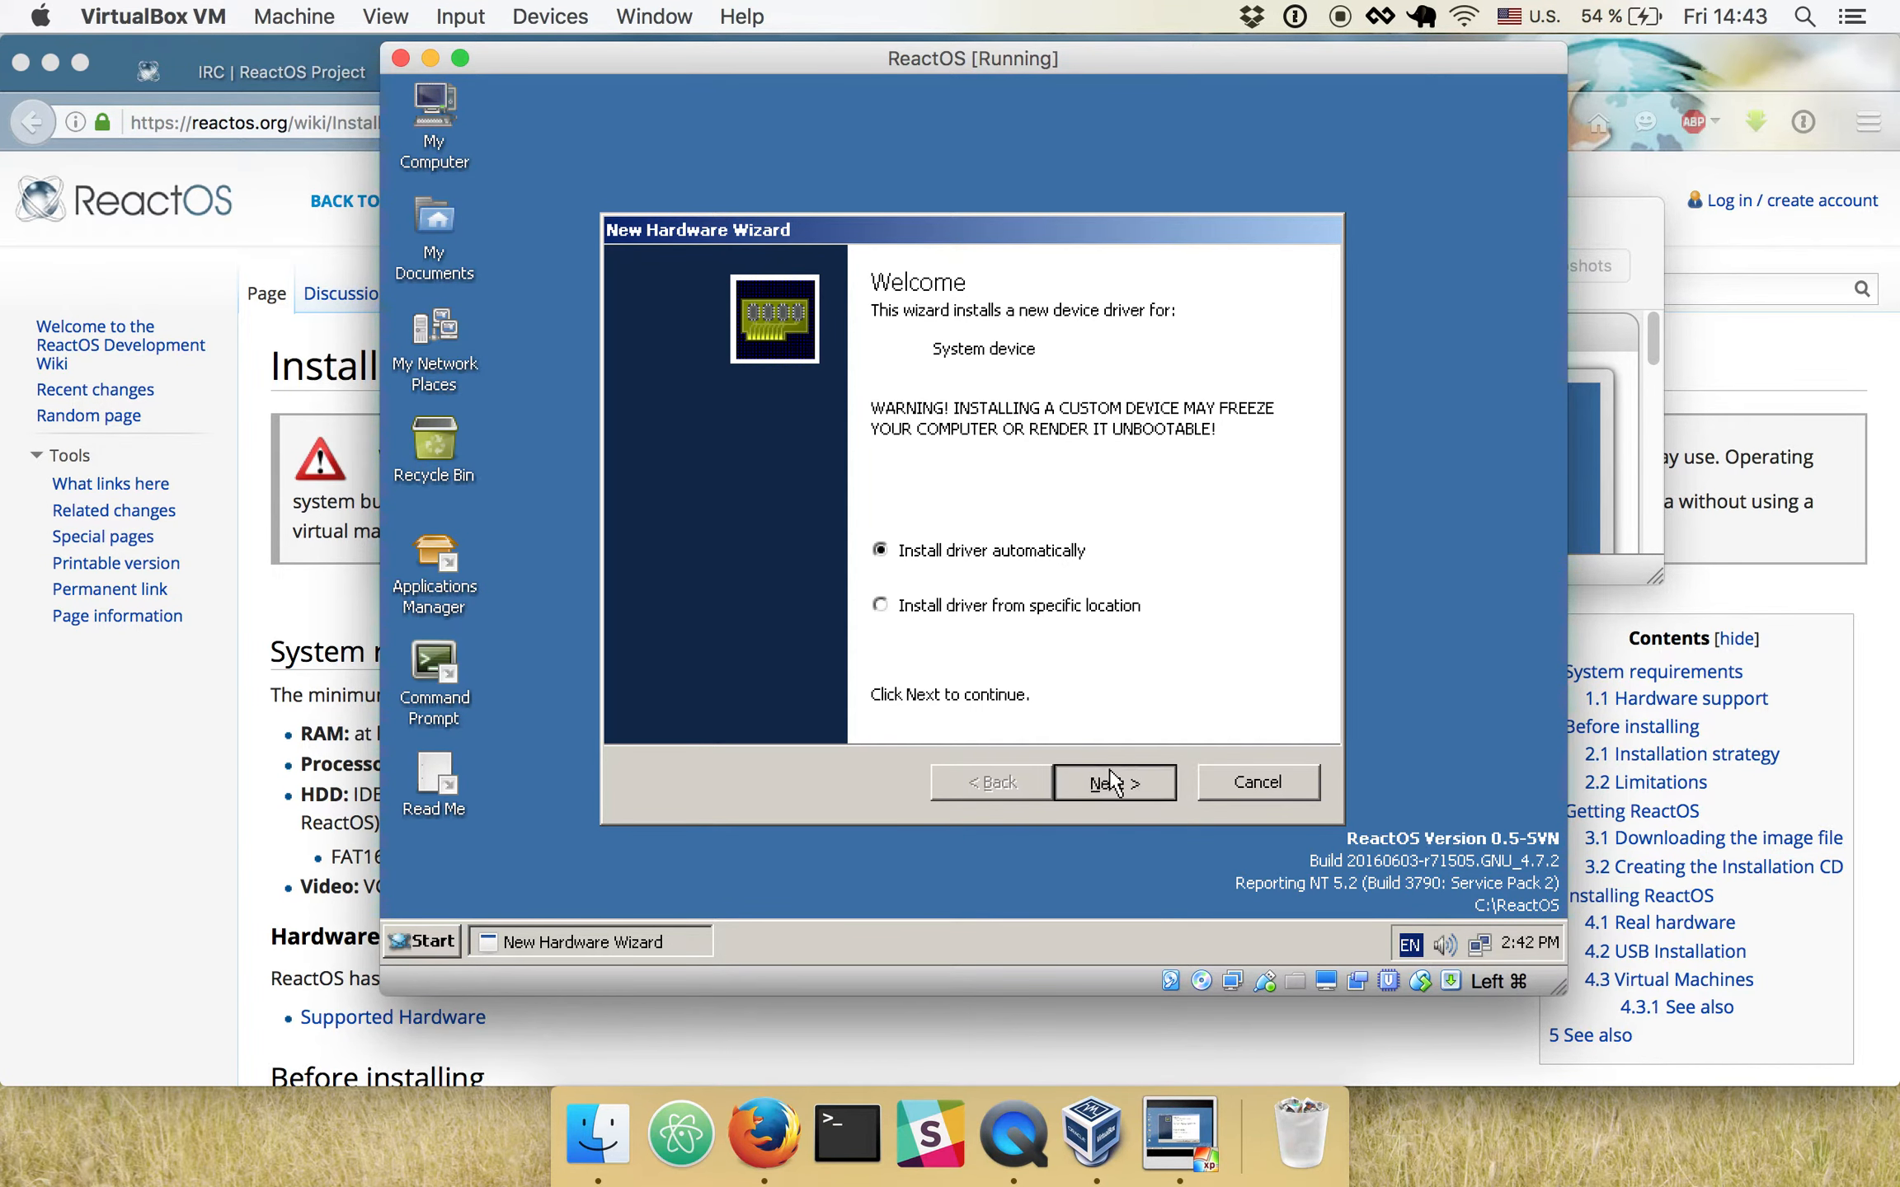
left_click(1110, 779)
left_click(1113, 782)
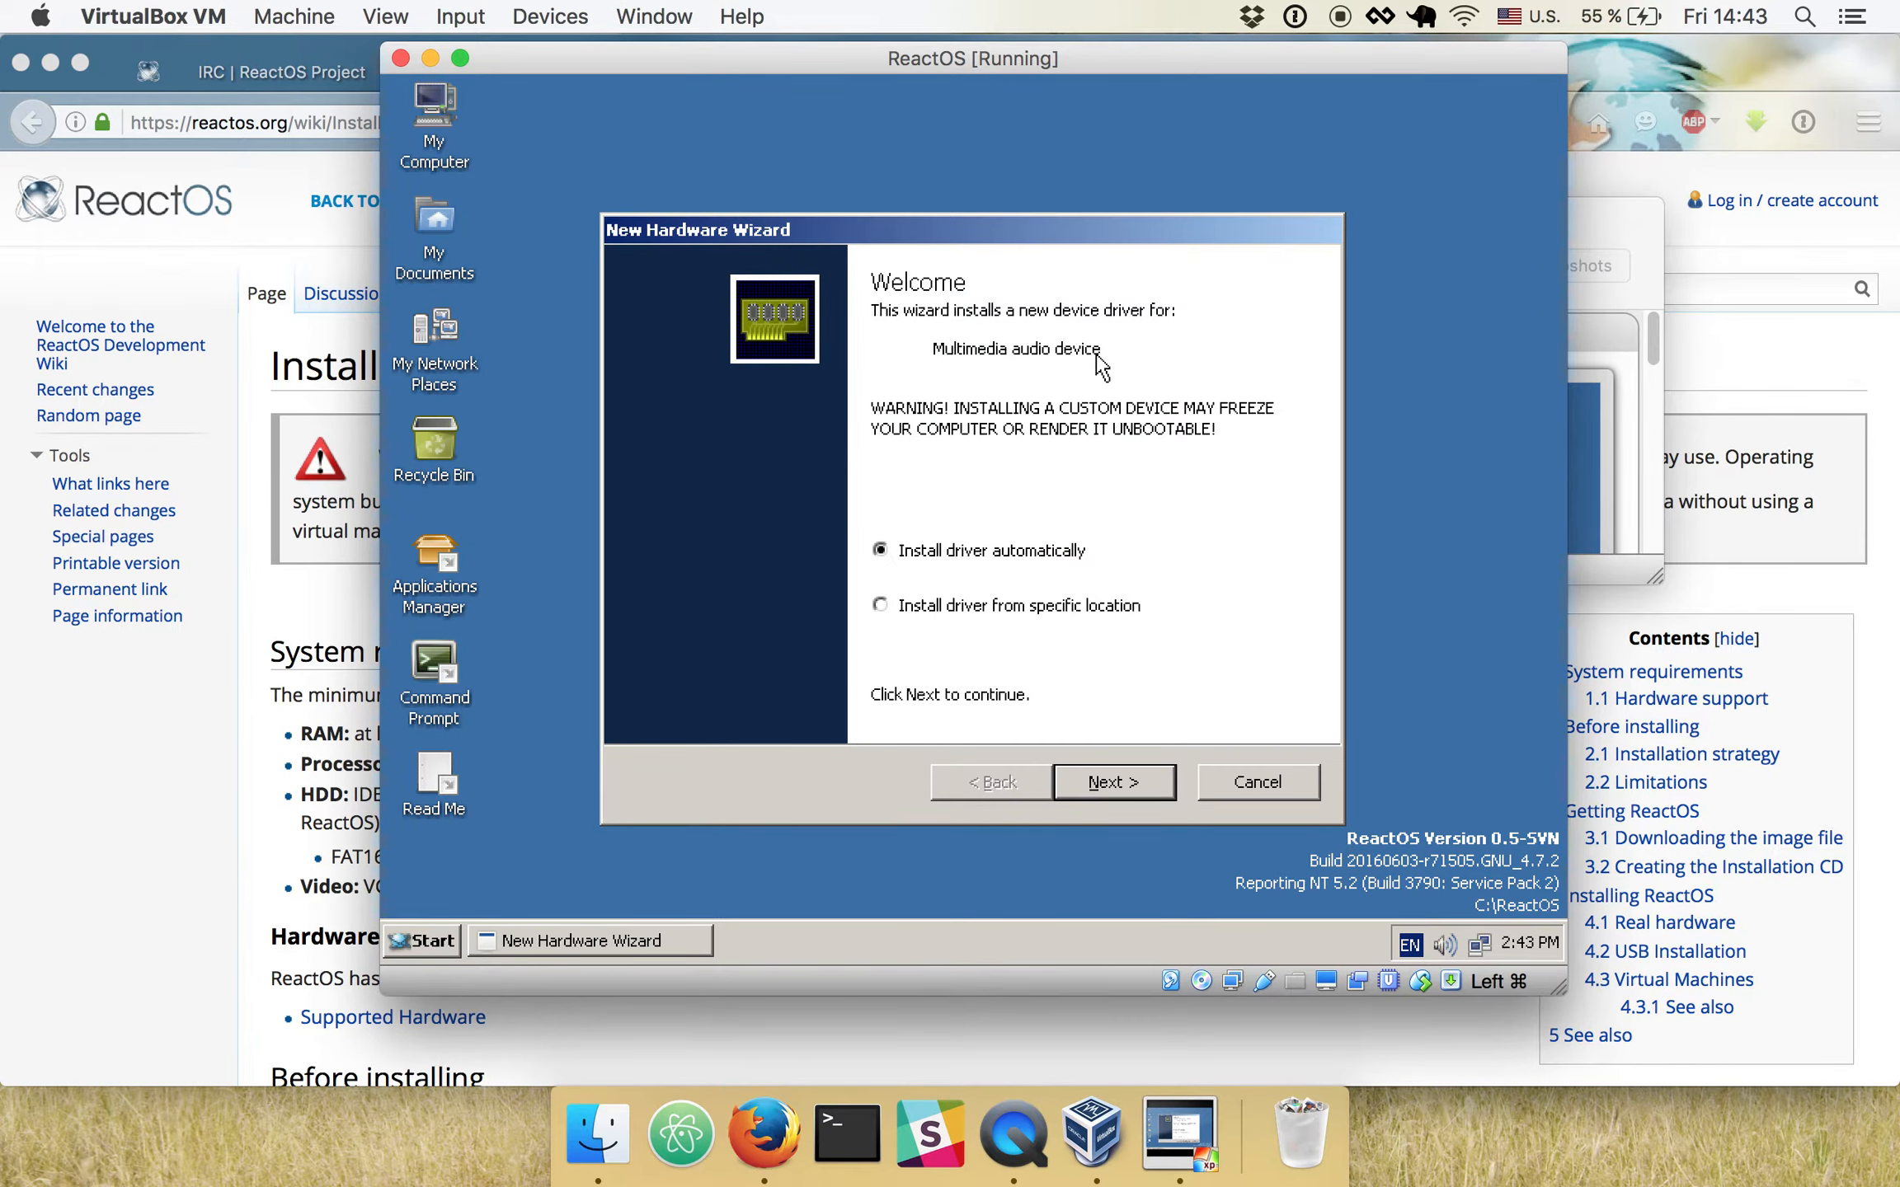
- Open the ReactOS Applications Manager and select AC'97 Driver for VirtualBox in the Drivers category
left_click(426, 941)
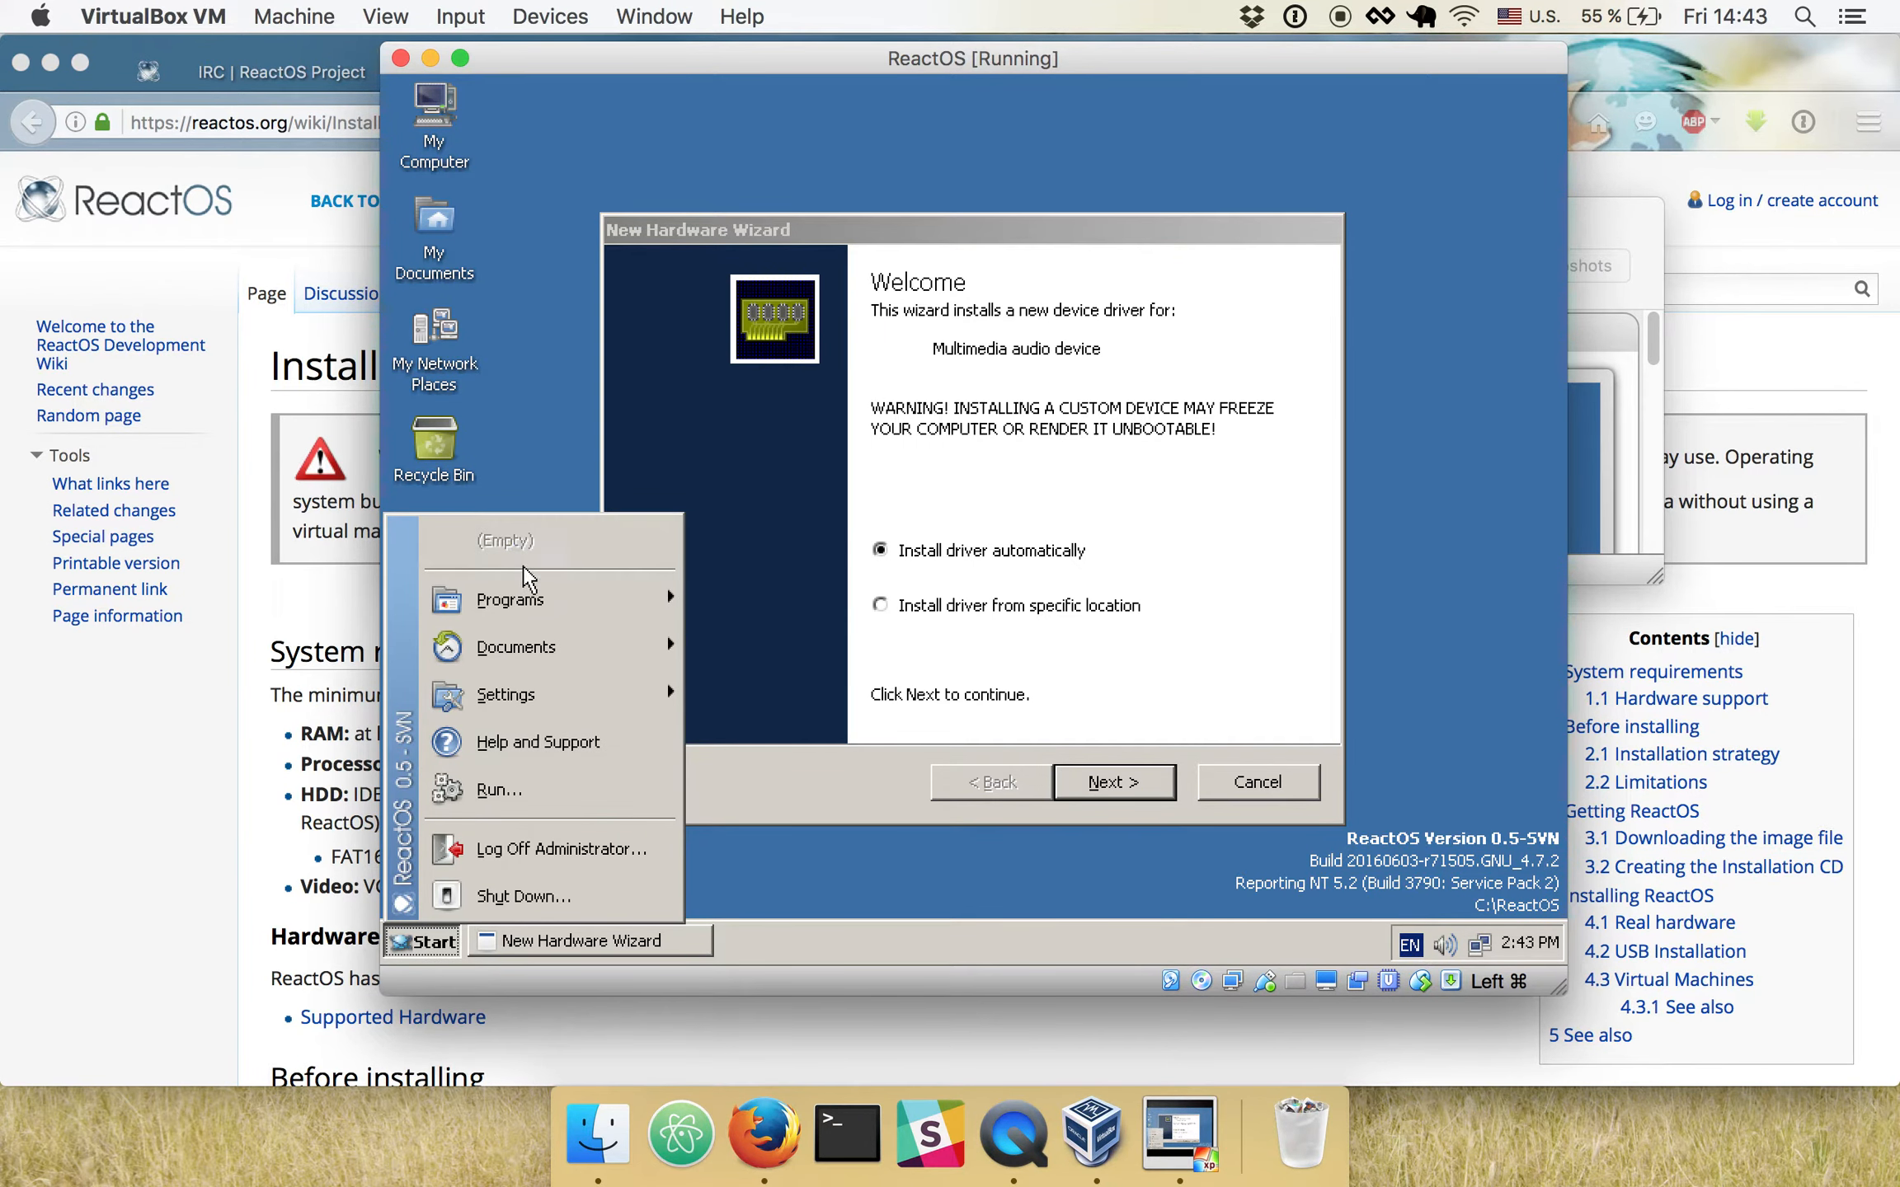
mouse_move(552, 600)
left_click(830, 695)
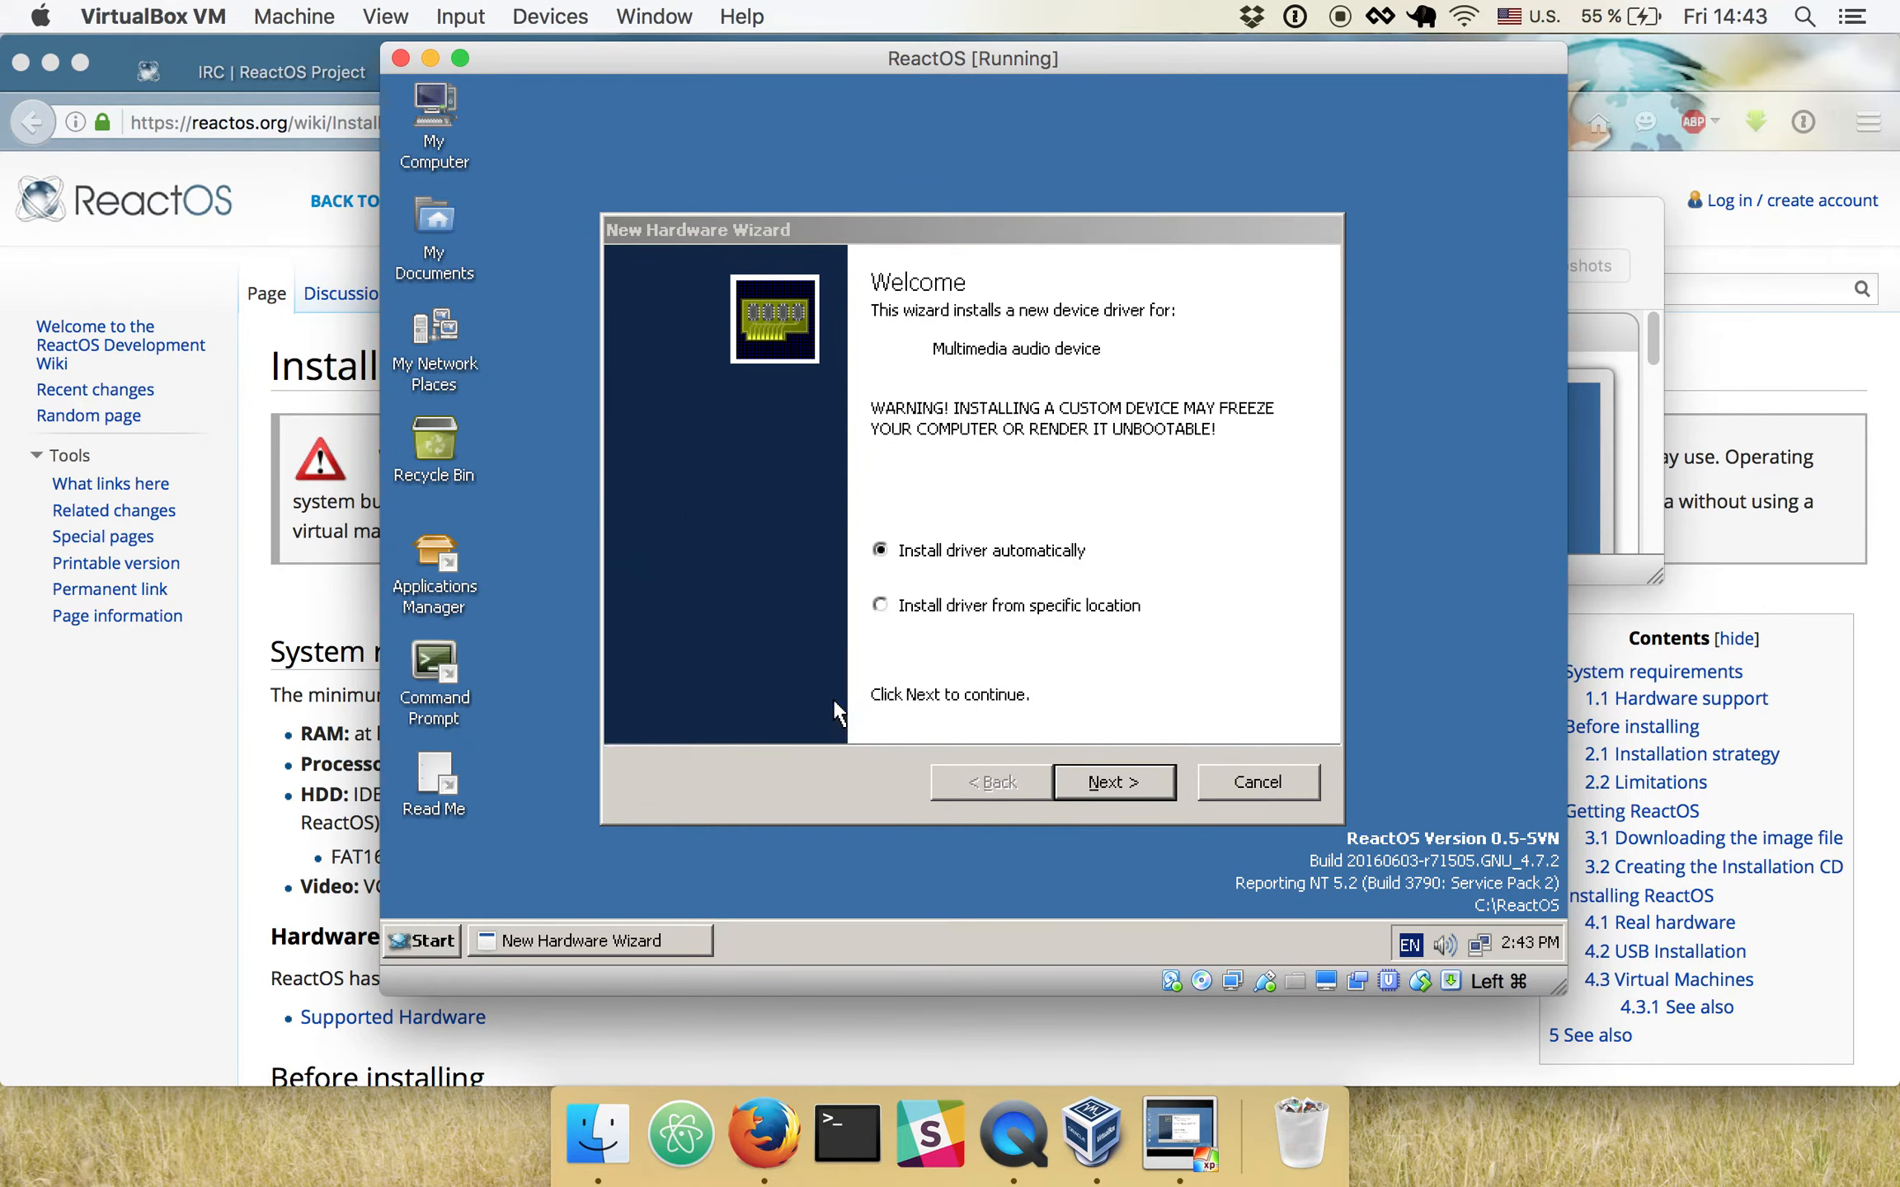
scroll(700, 657, "down", 3)
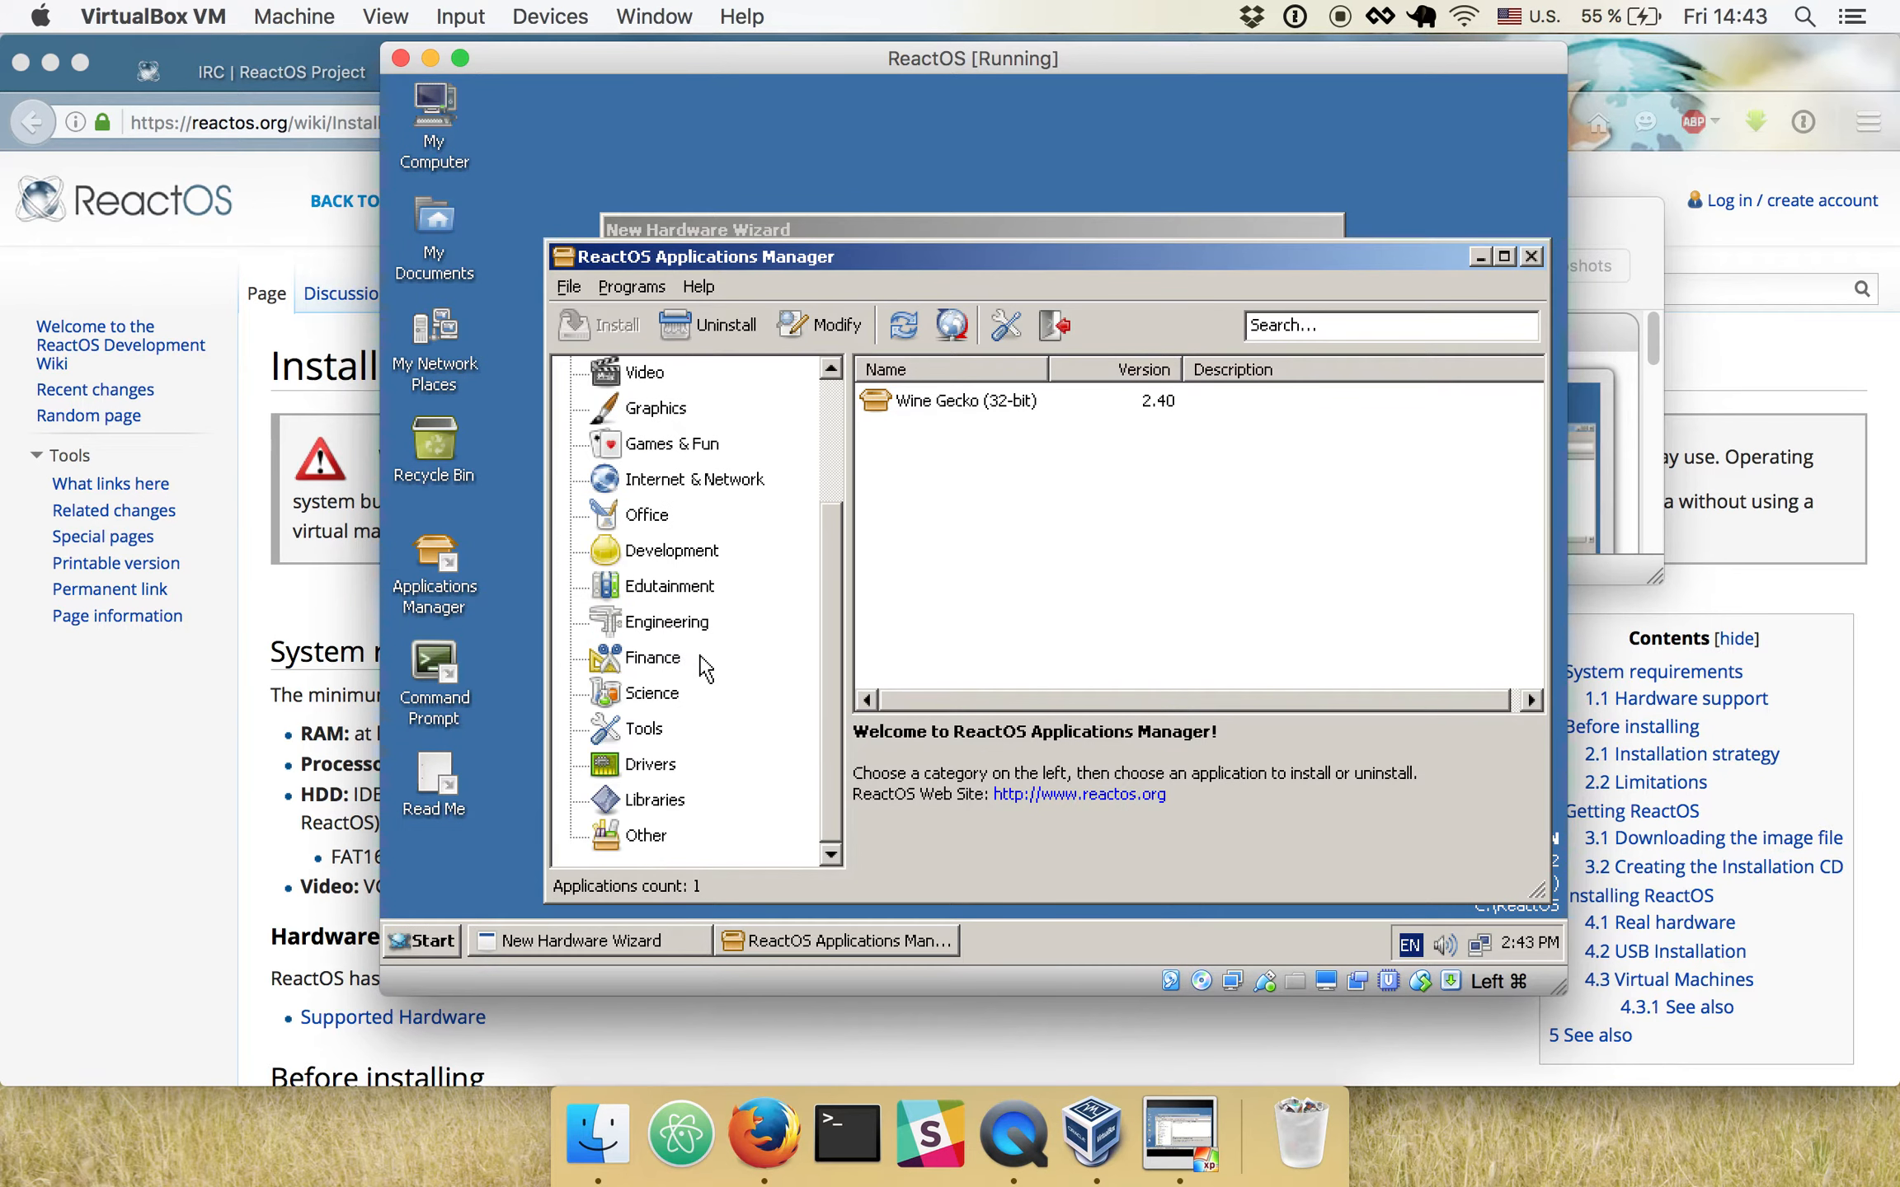
left_click(650, 765)
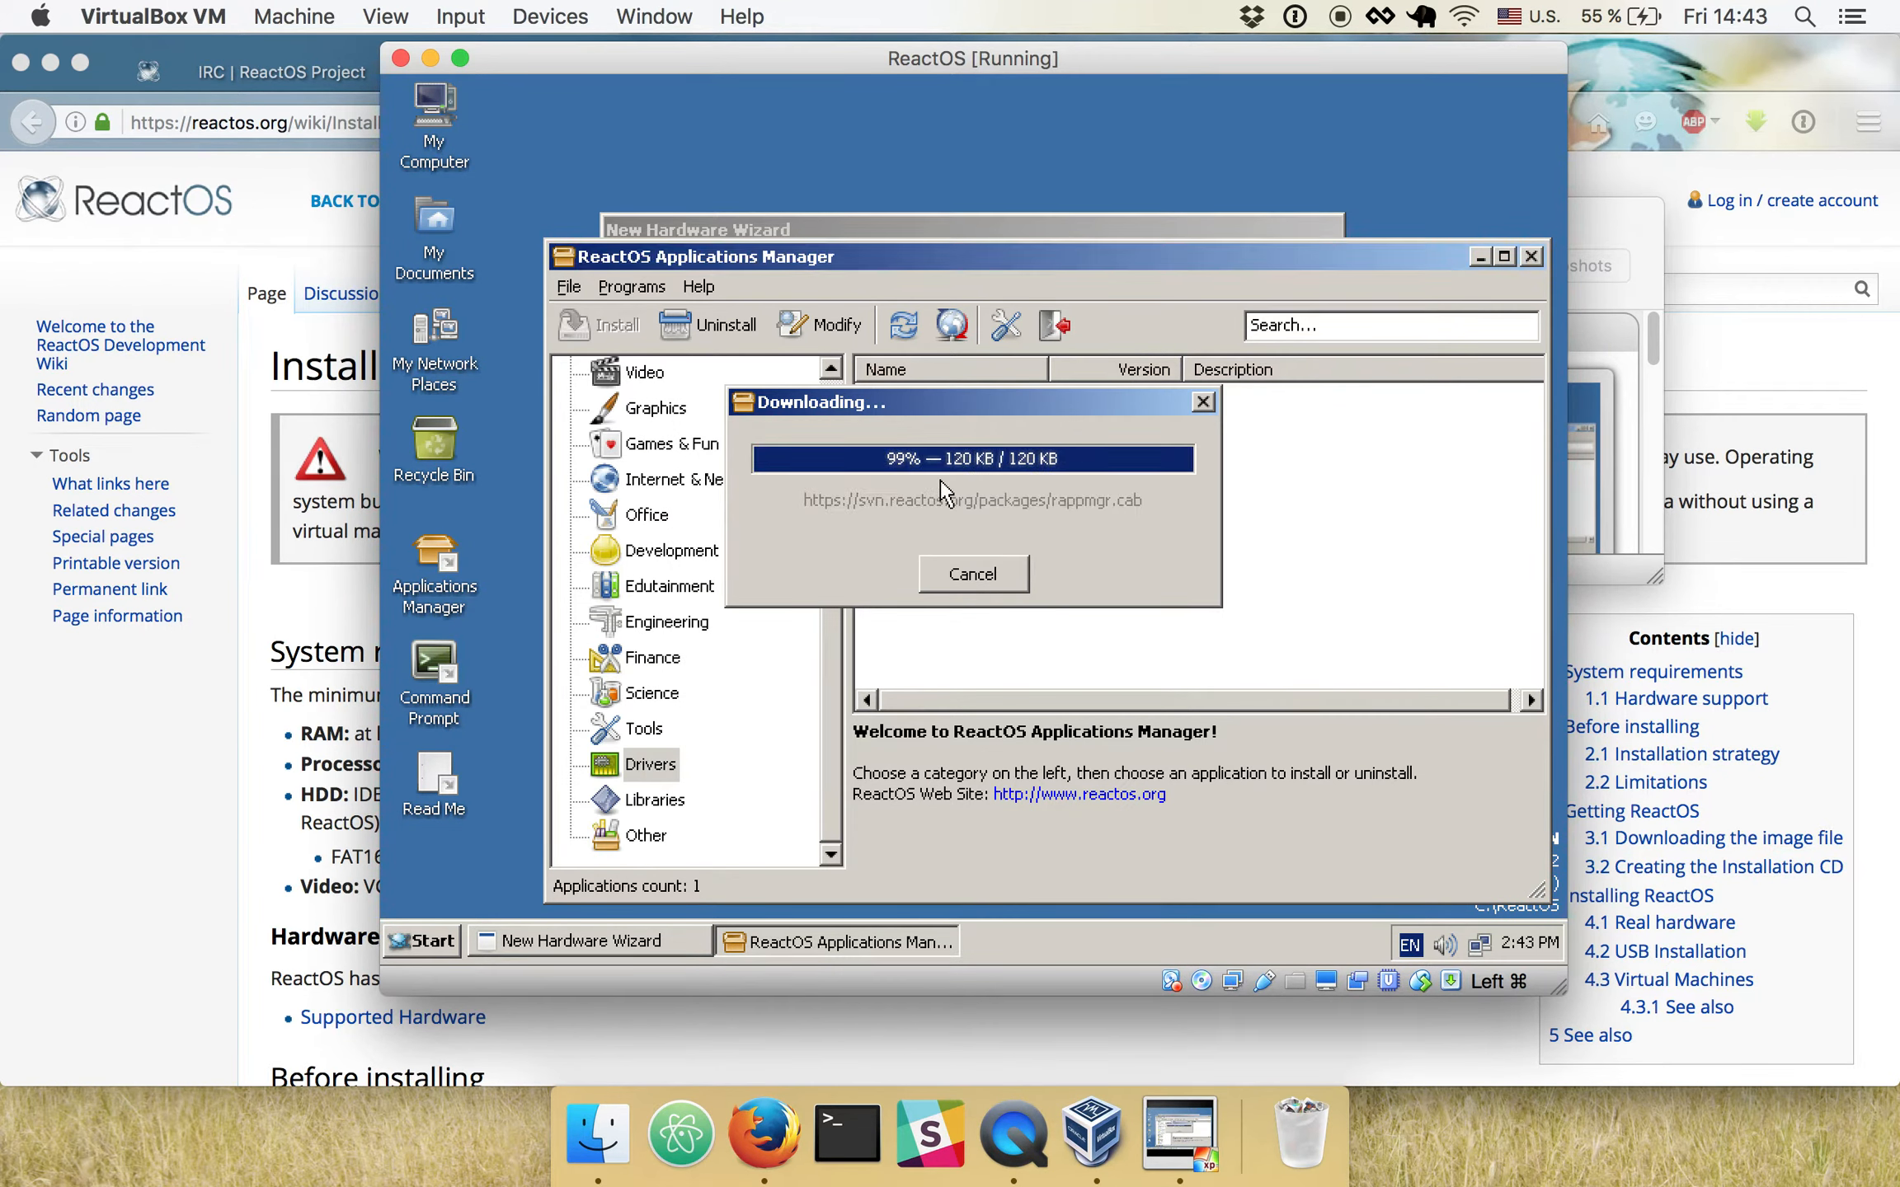
left_click(1008, 410)
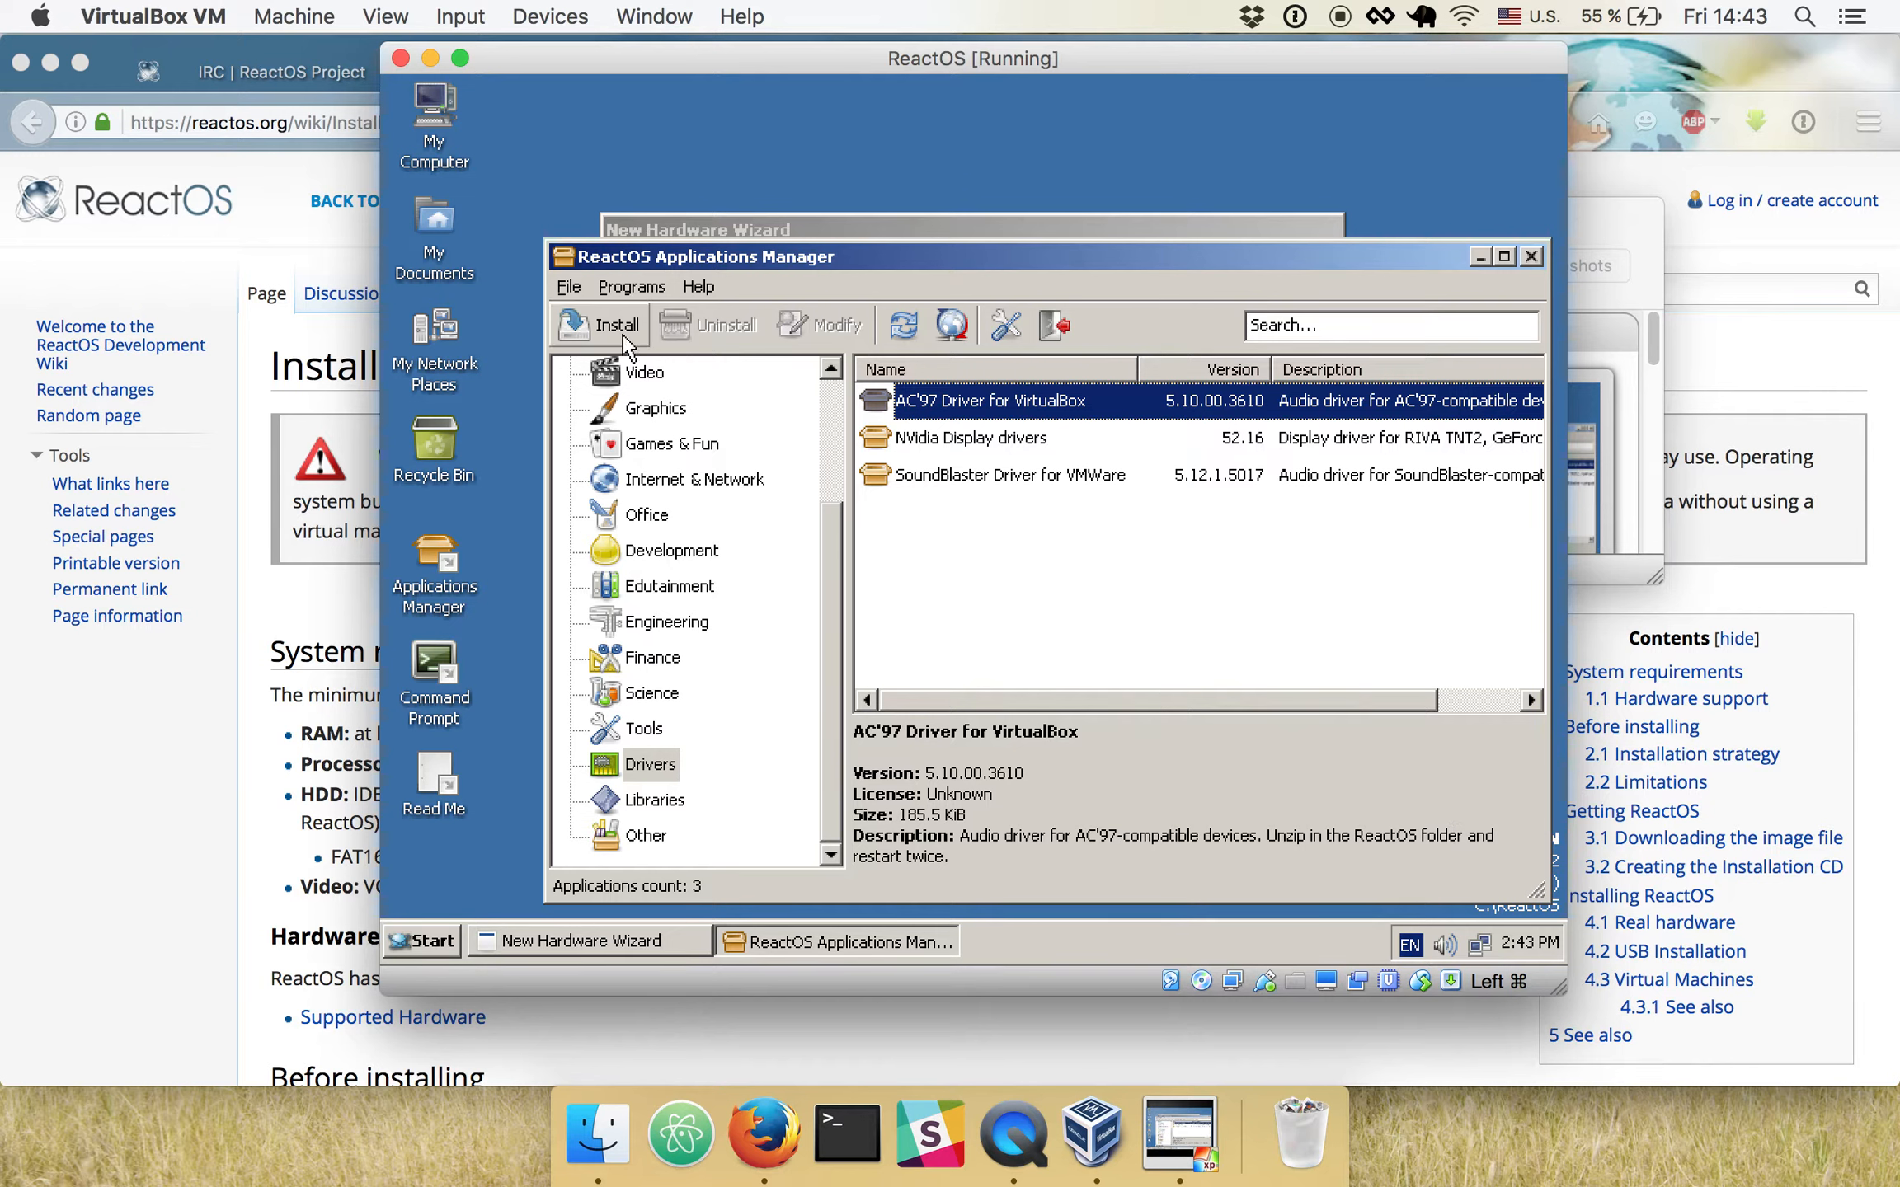
- Install the AC'97 Driver for VirtualBox by extracting its self-extracting archive to the C:\ReactOS folder
left_click(614, 330)
left_click(1022, 571)
left_click(901, 404)
double_click(900, 404)
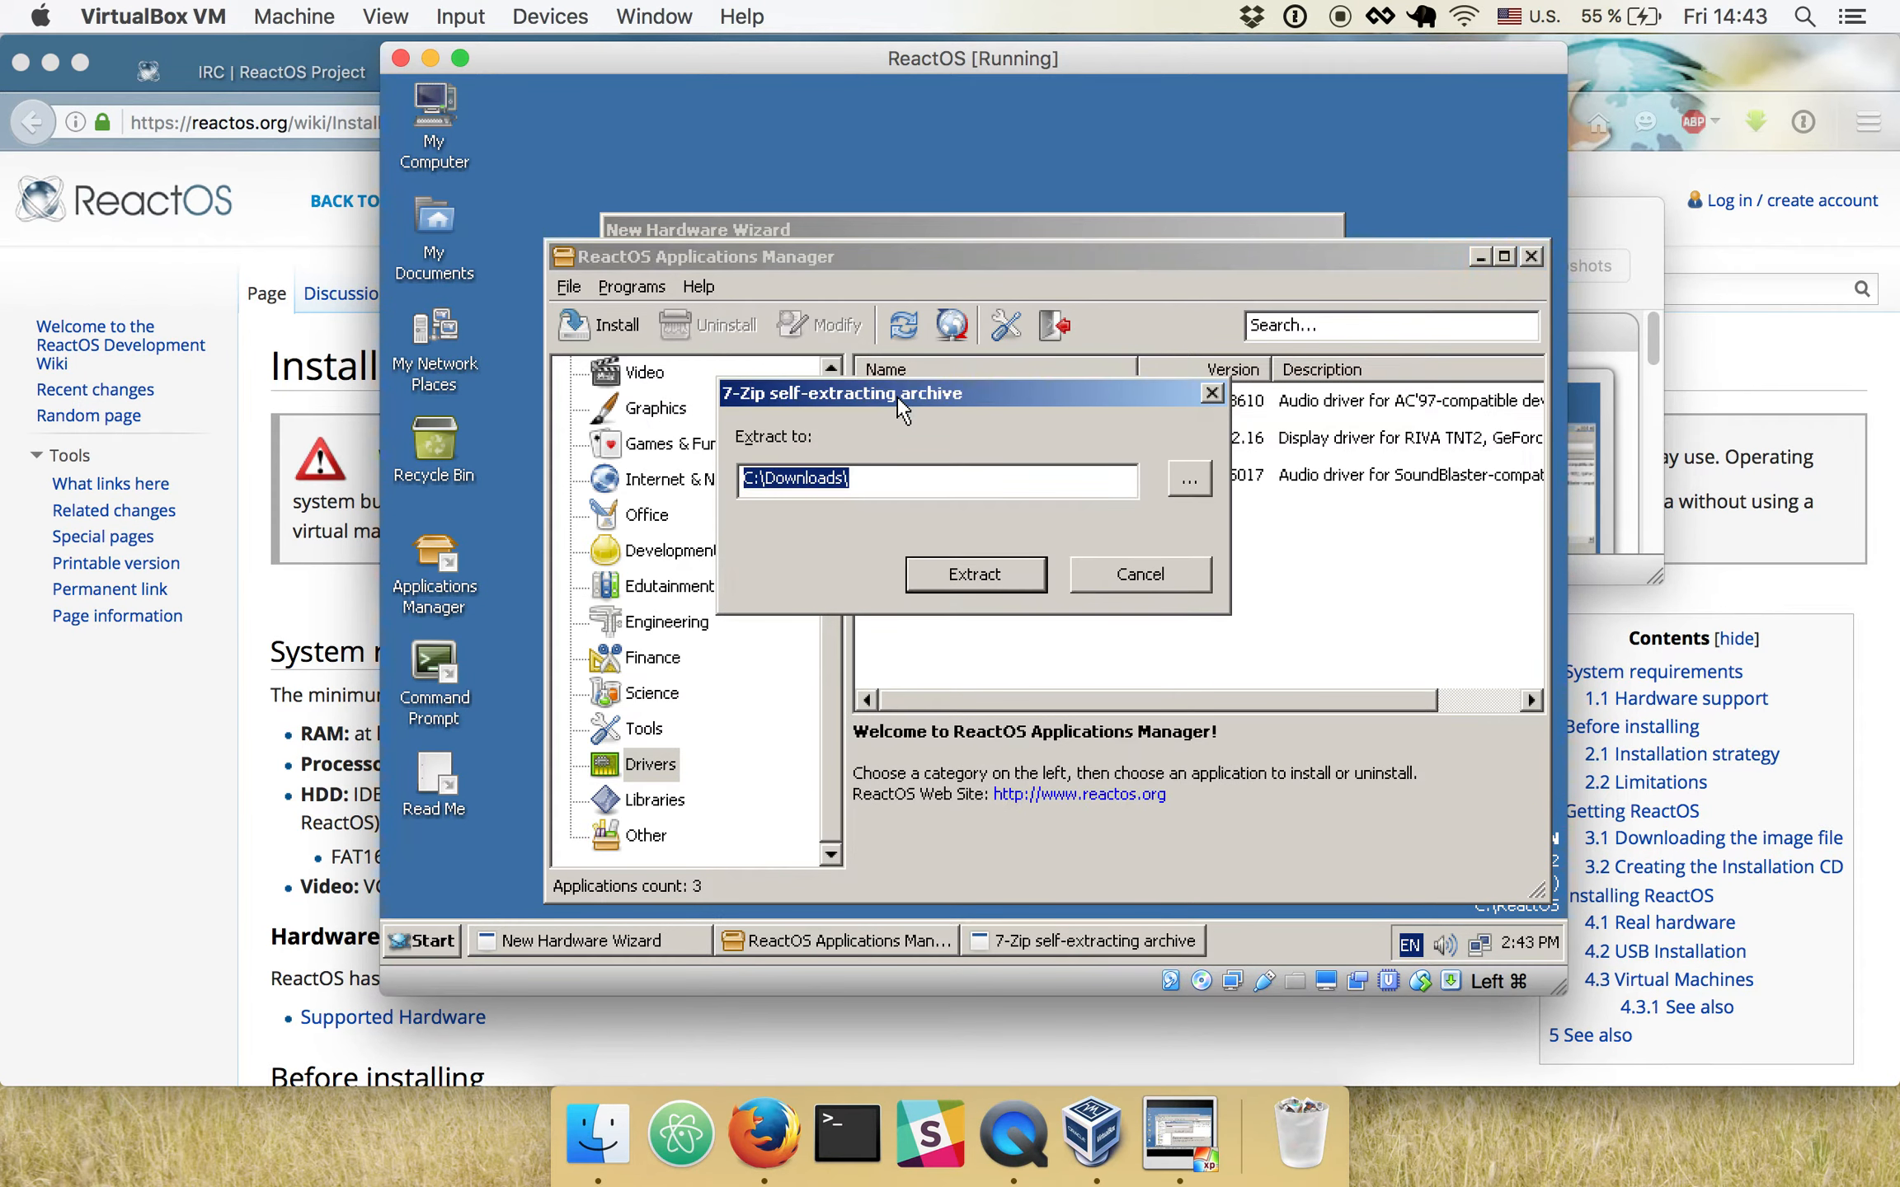
left_click(860, 481)
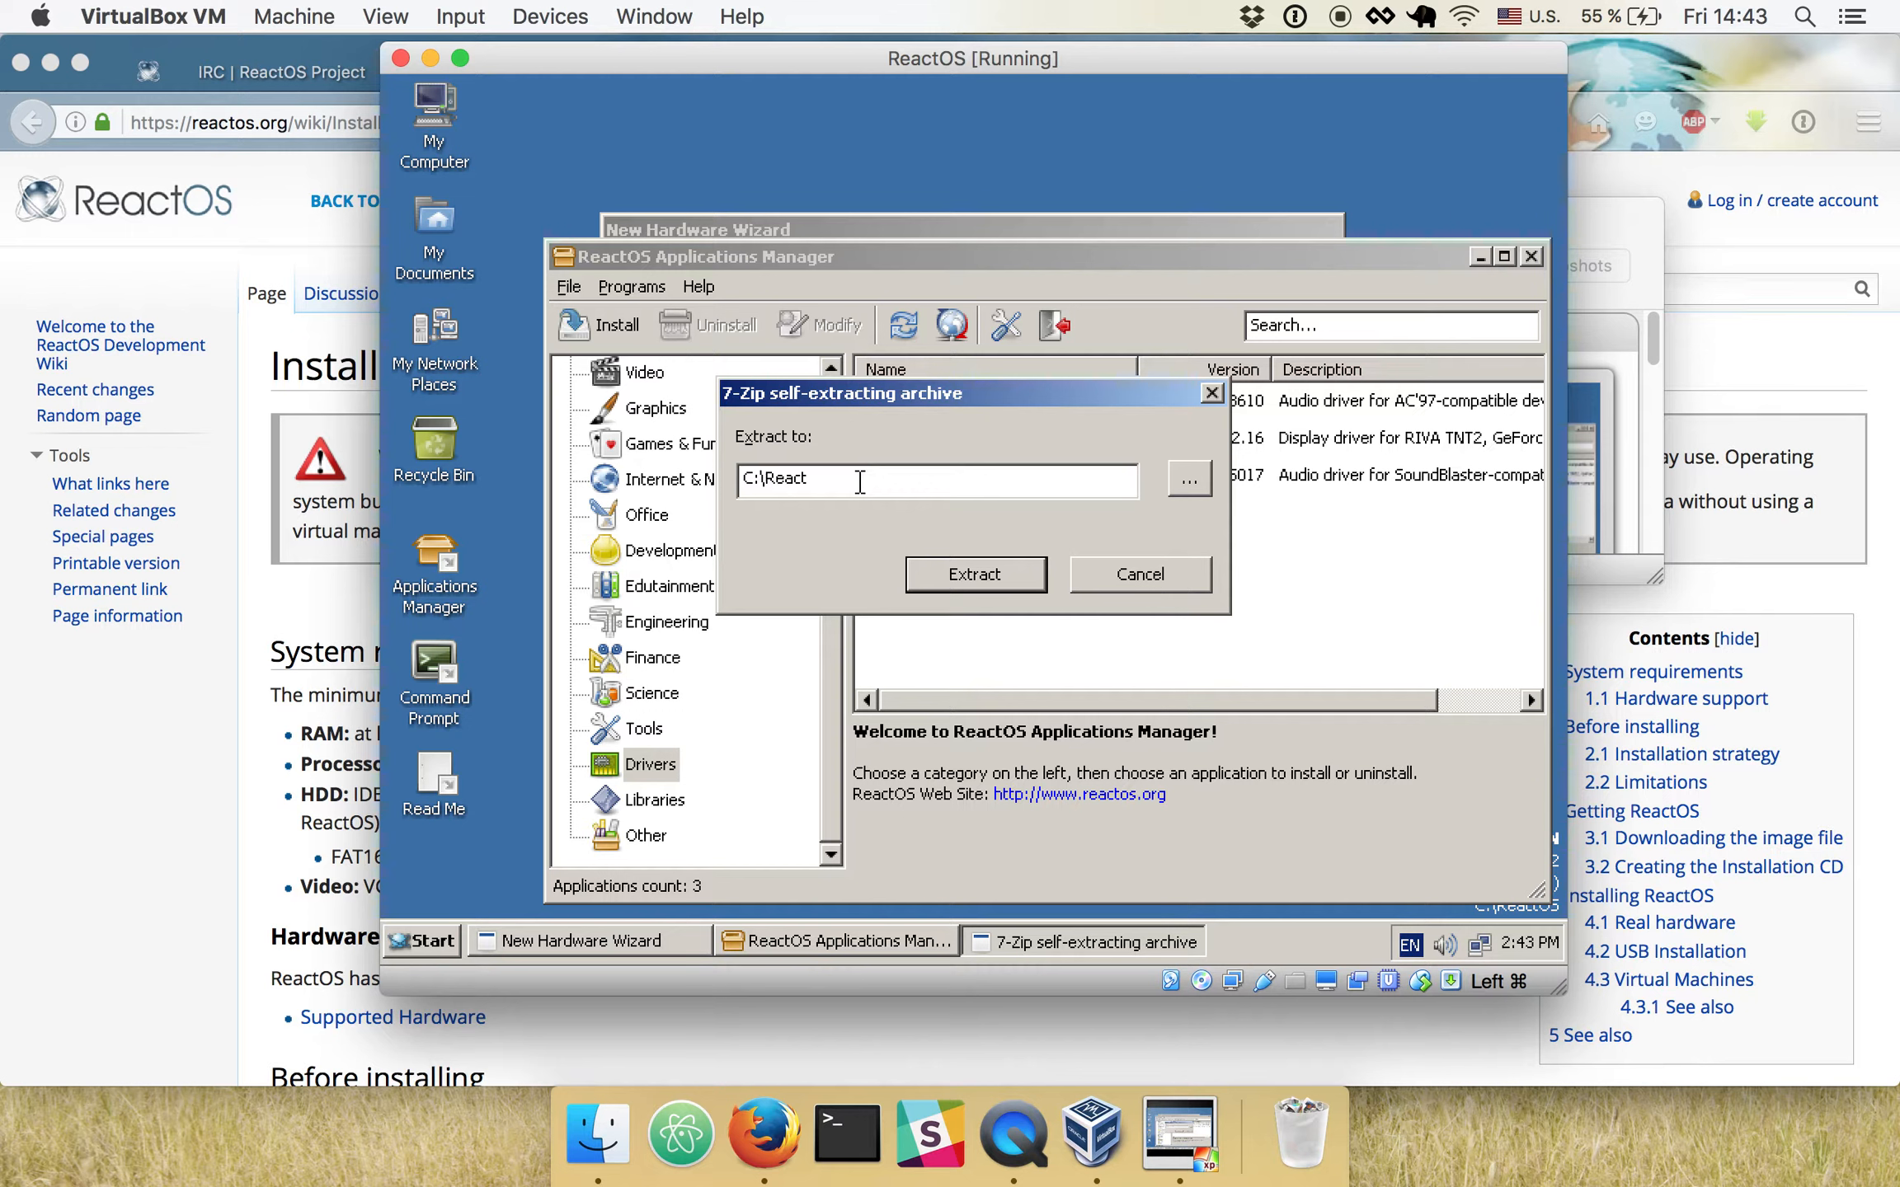
left_click(950, 571)
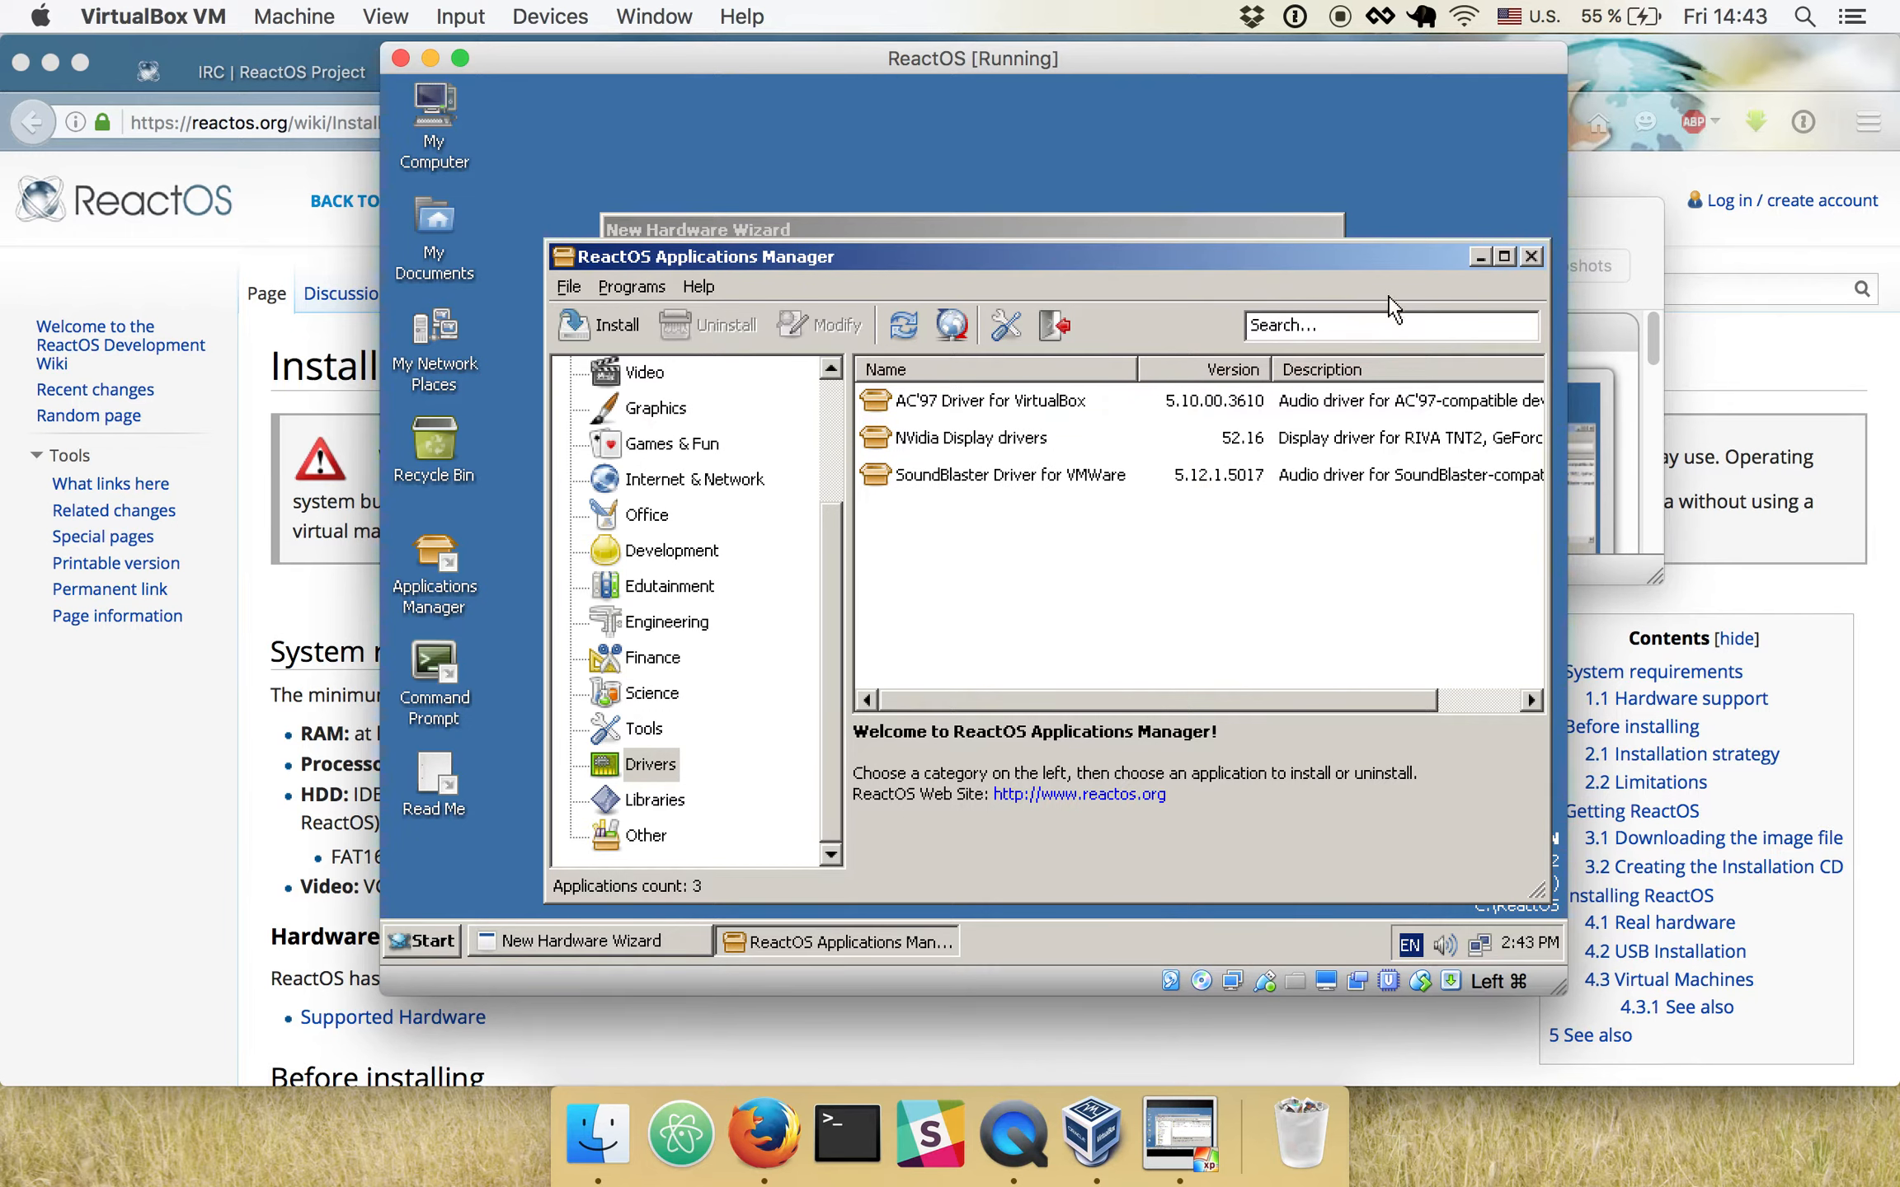
- Close the Applications Manager and install the Multimedia audio device's driver automatically through the New Hardware Wizard
left_click(1530, 257)
left_click(1122, 782)
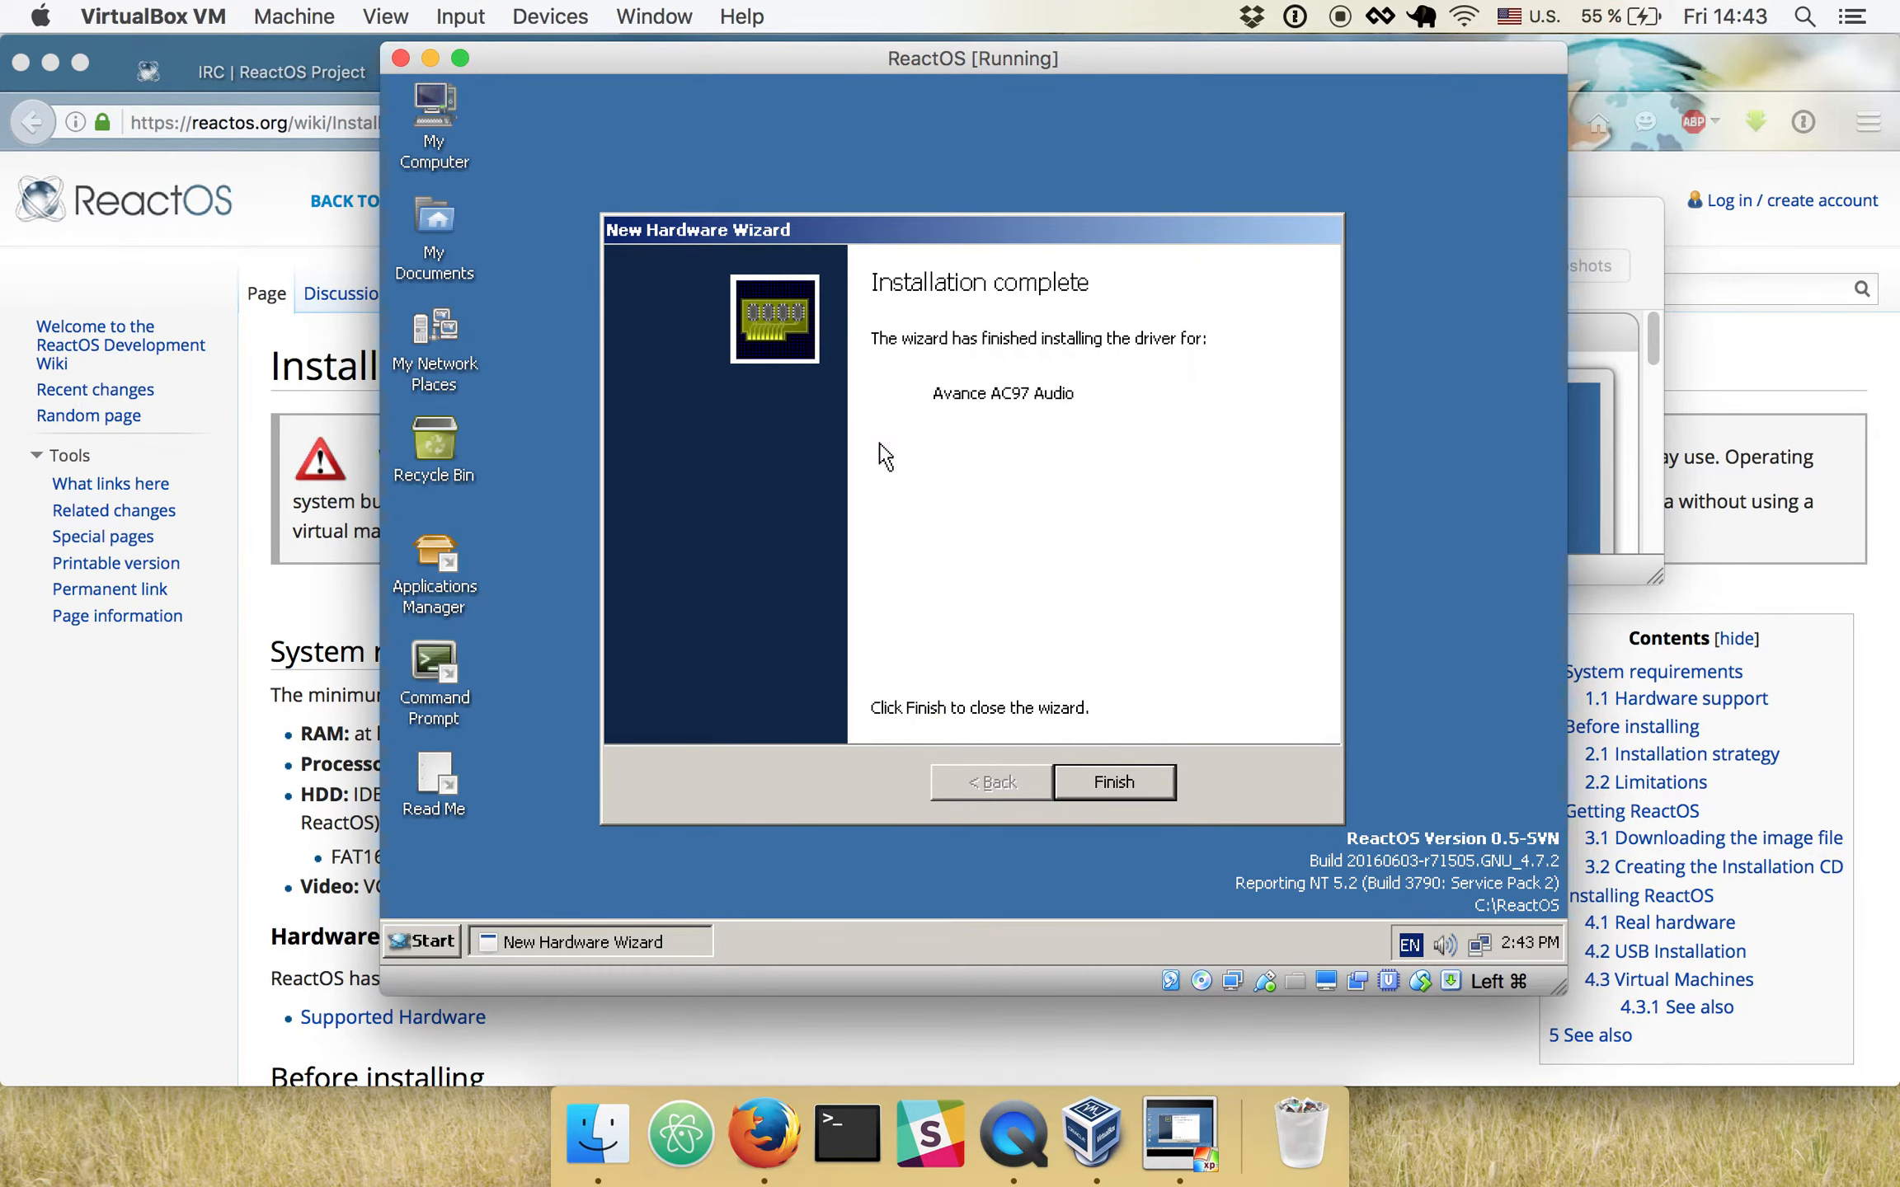
left_click(1109, 779)
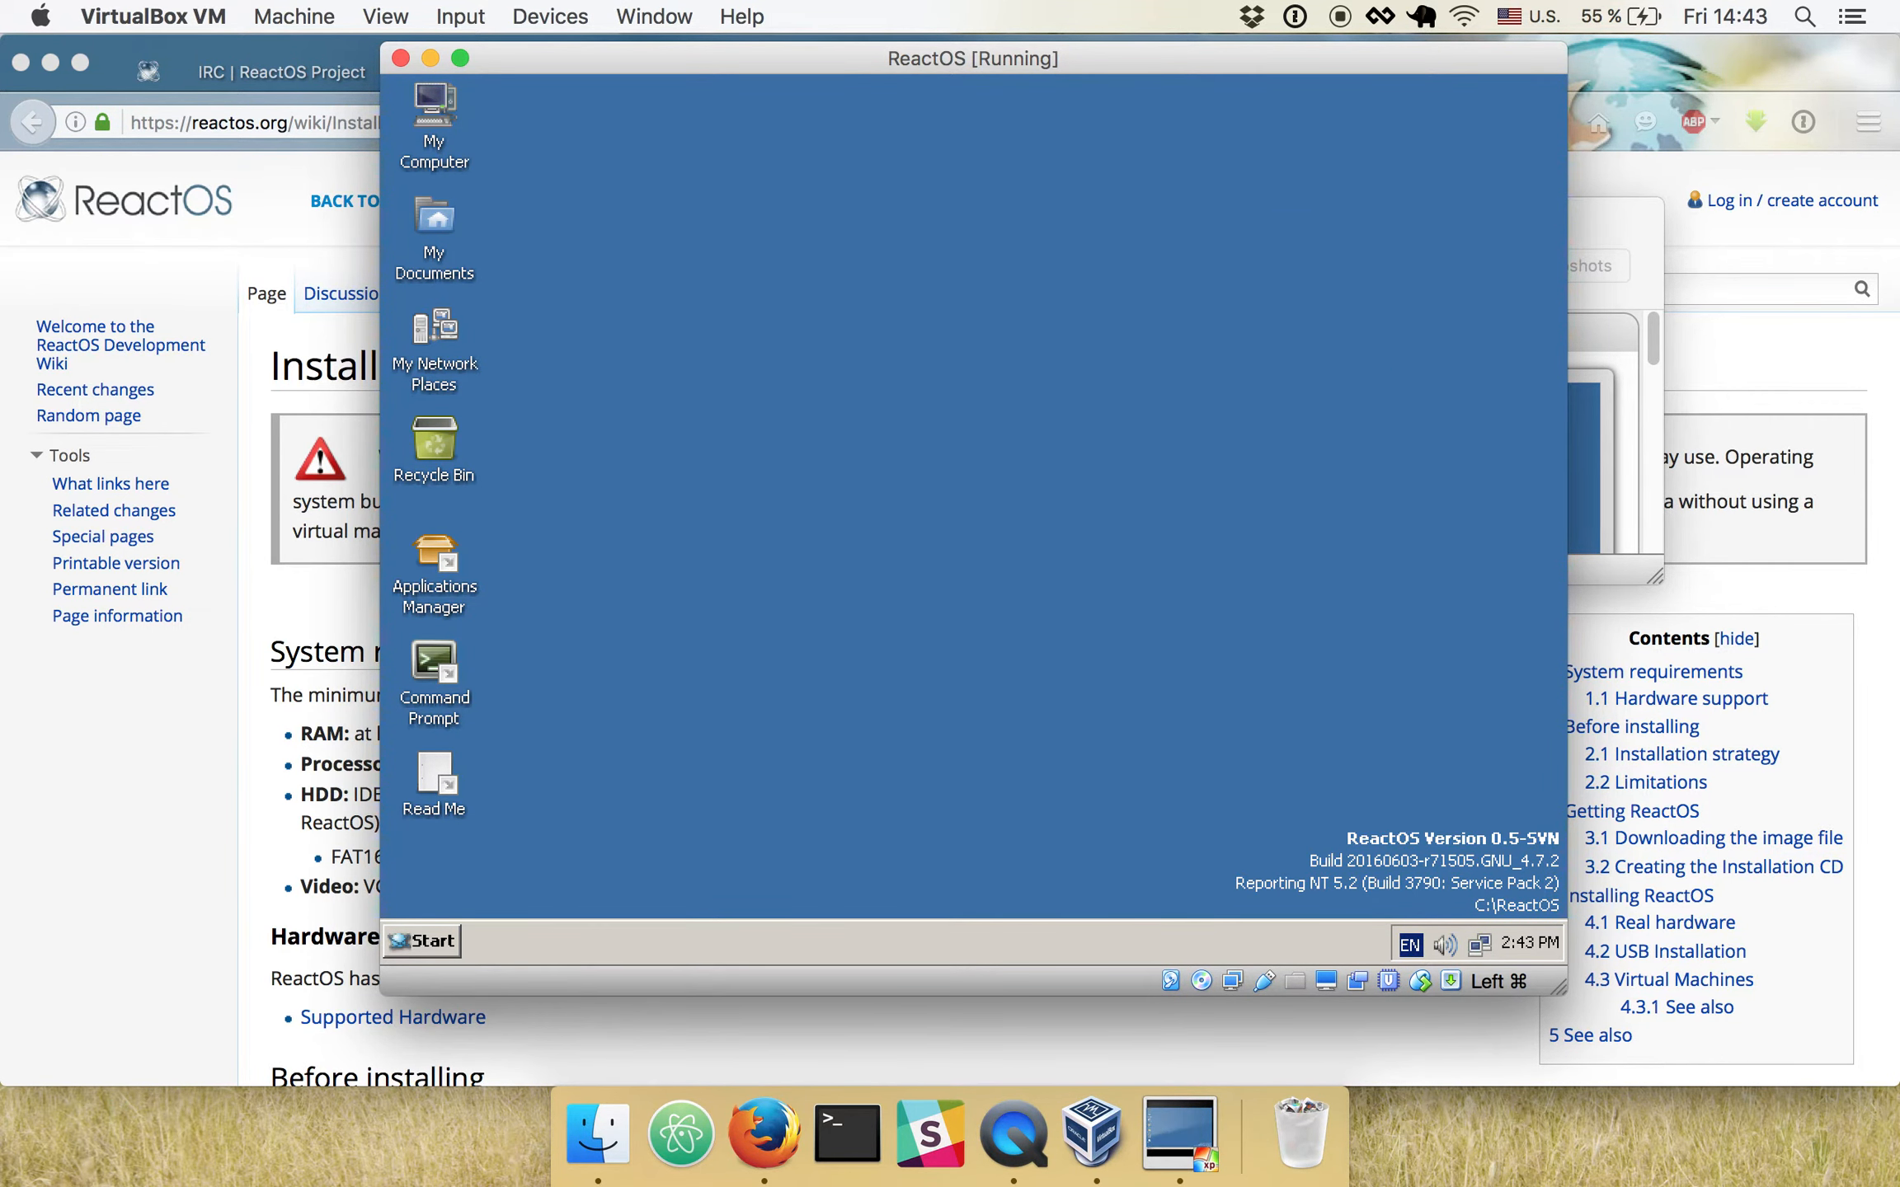
- Restart ReactOS through its shutdown dialog and boot it back to the desktop
left_click(431, 941)
left_click(488, 887)
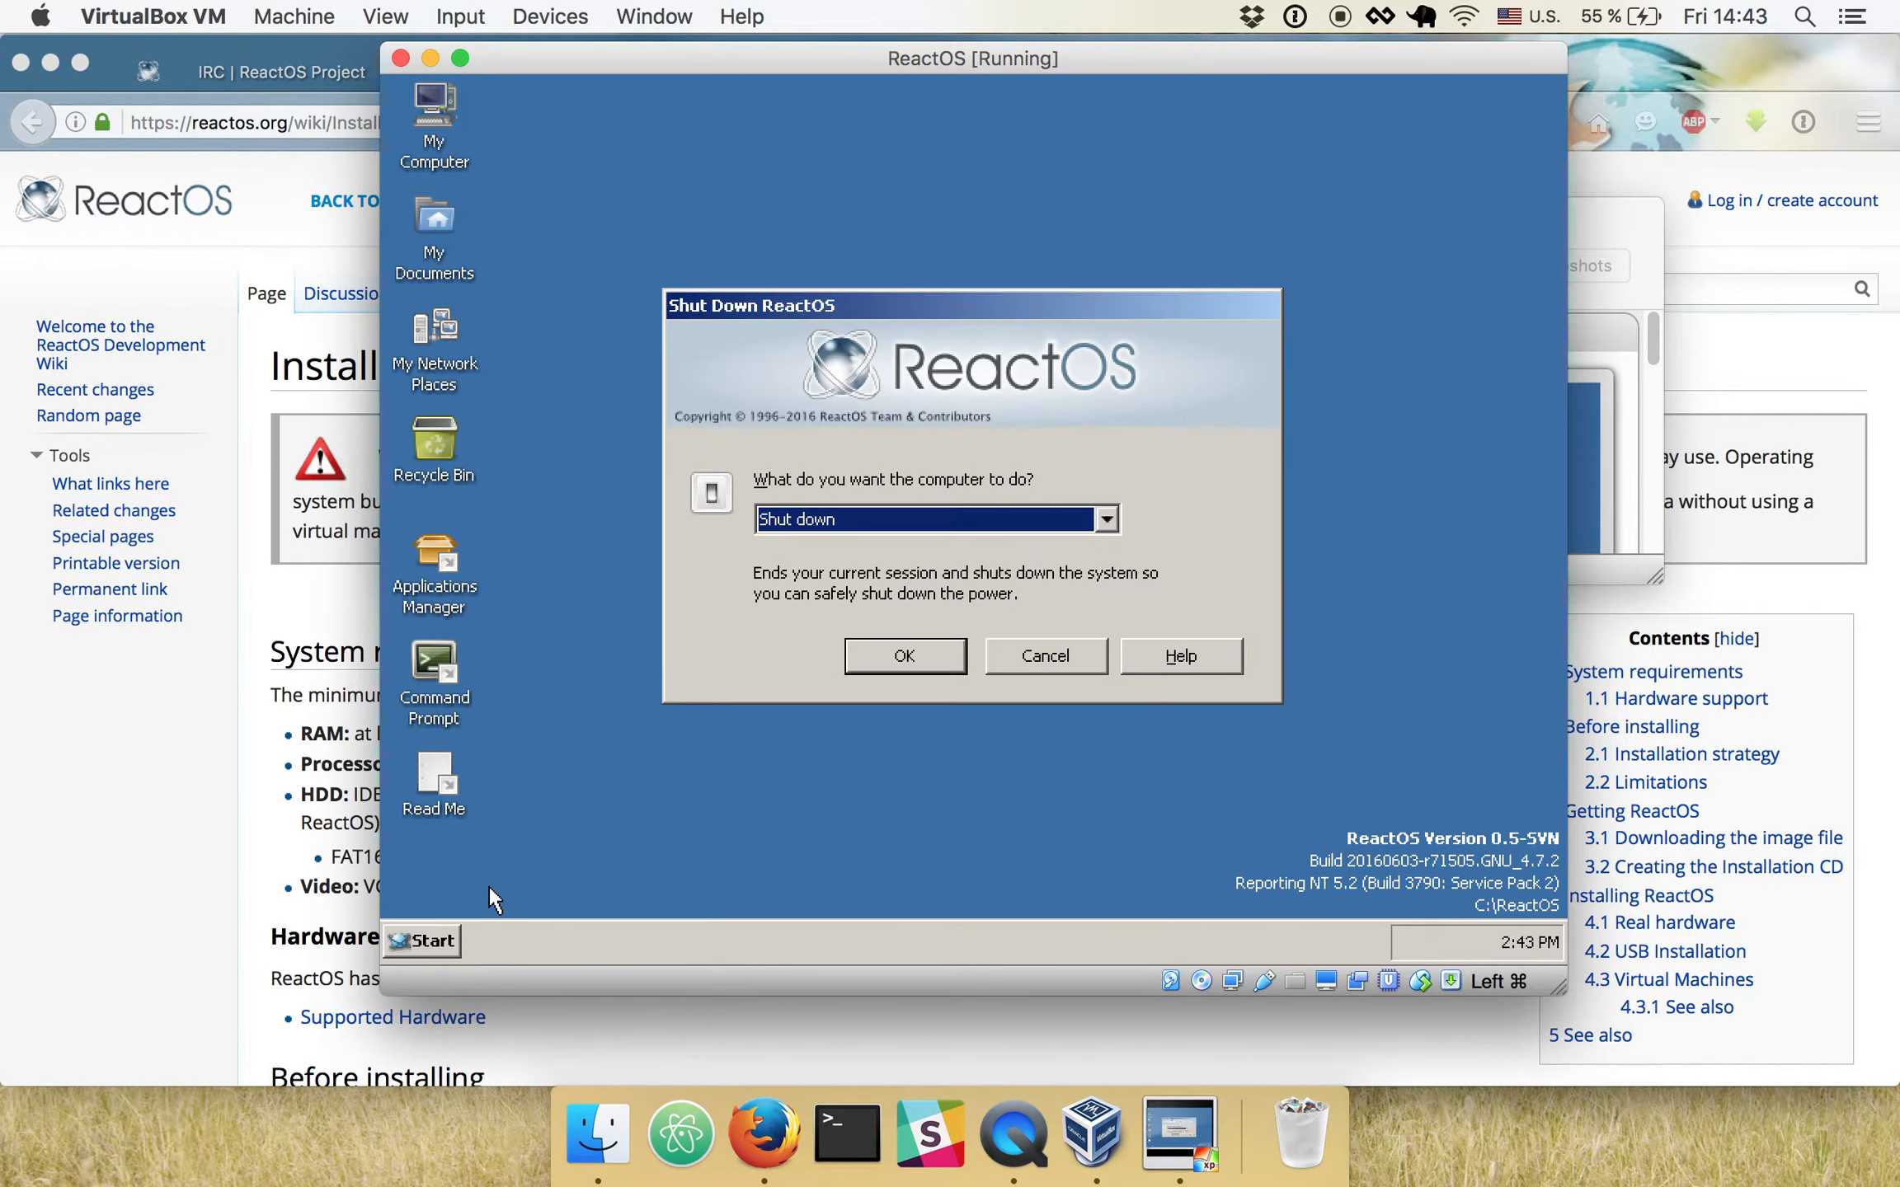
key("Down")
left_click(915, 651)
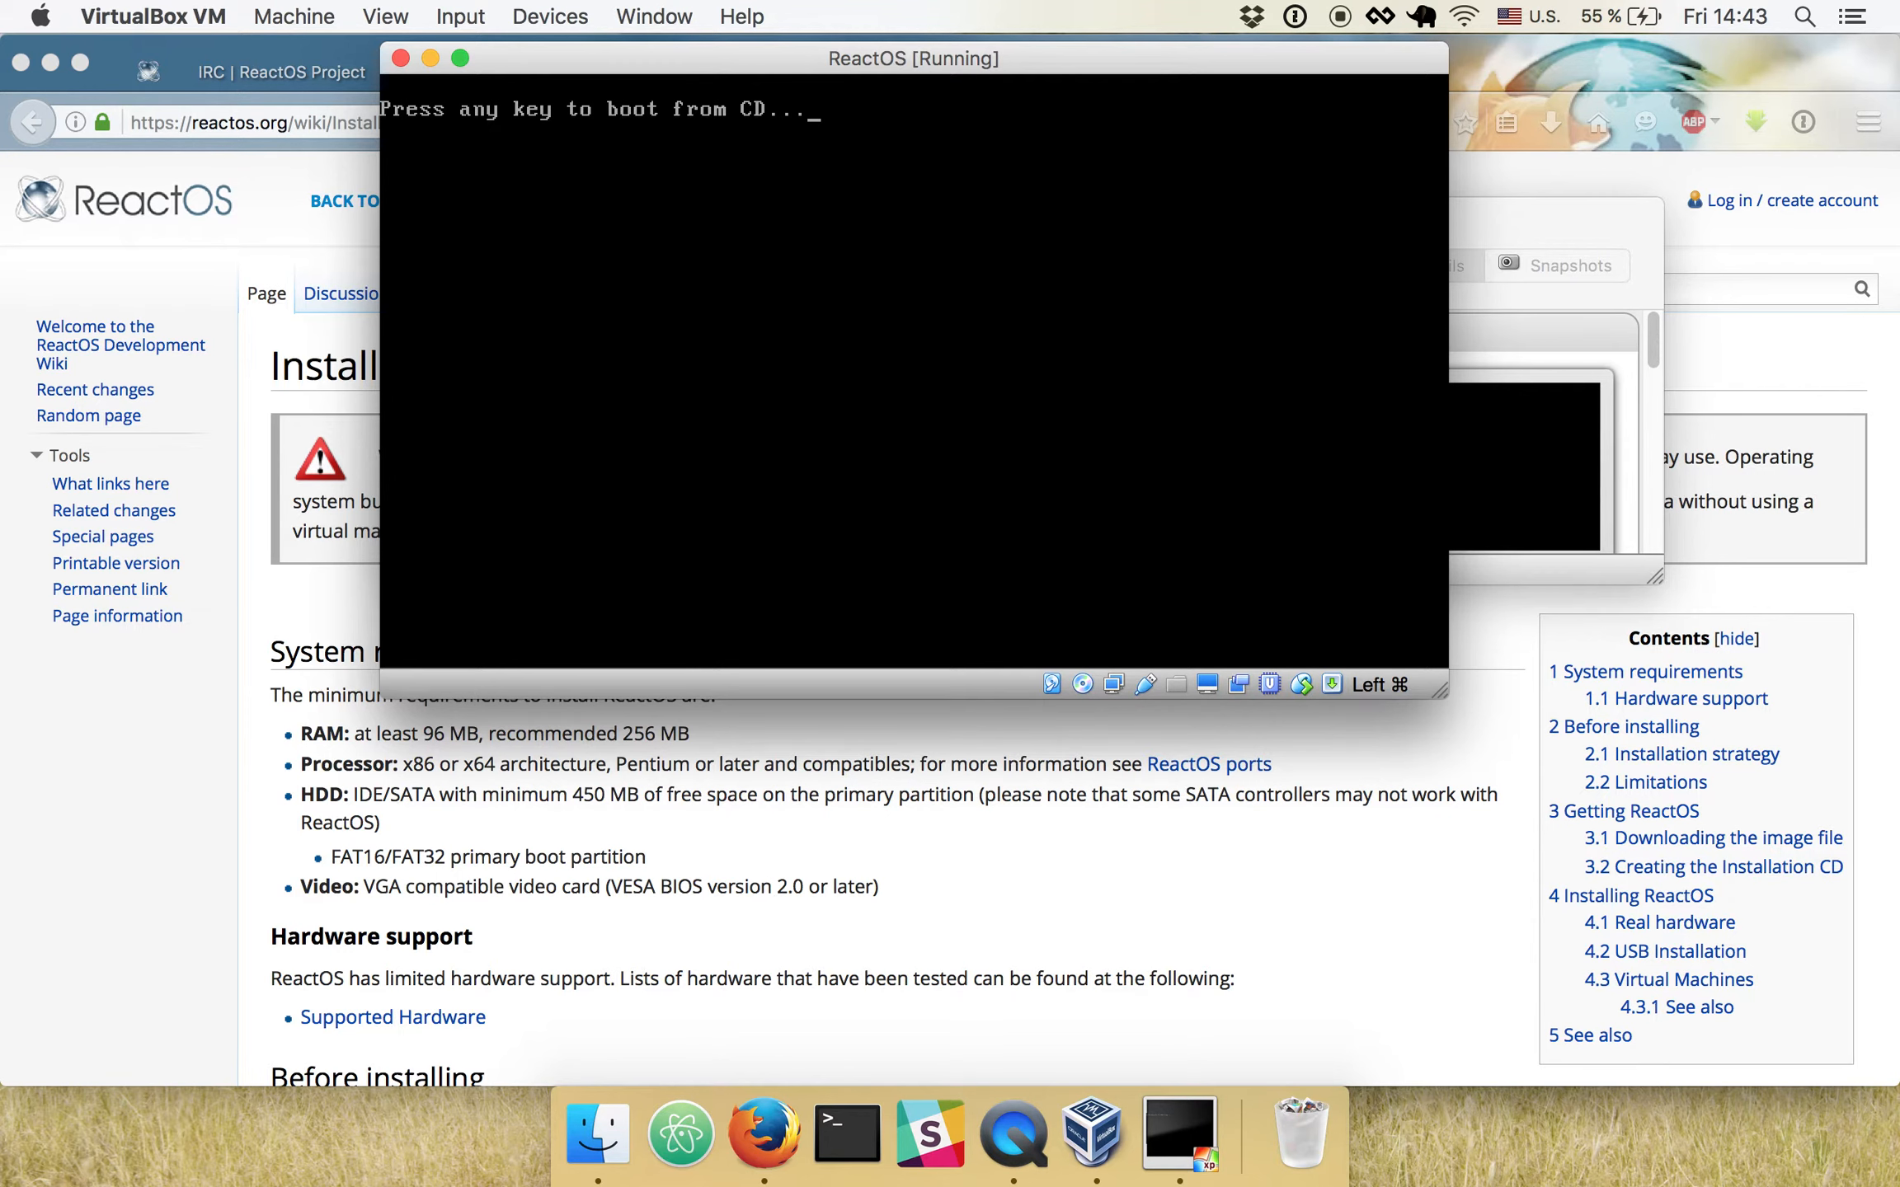
key("Return")
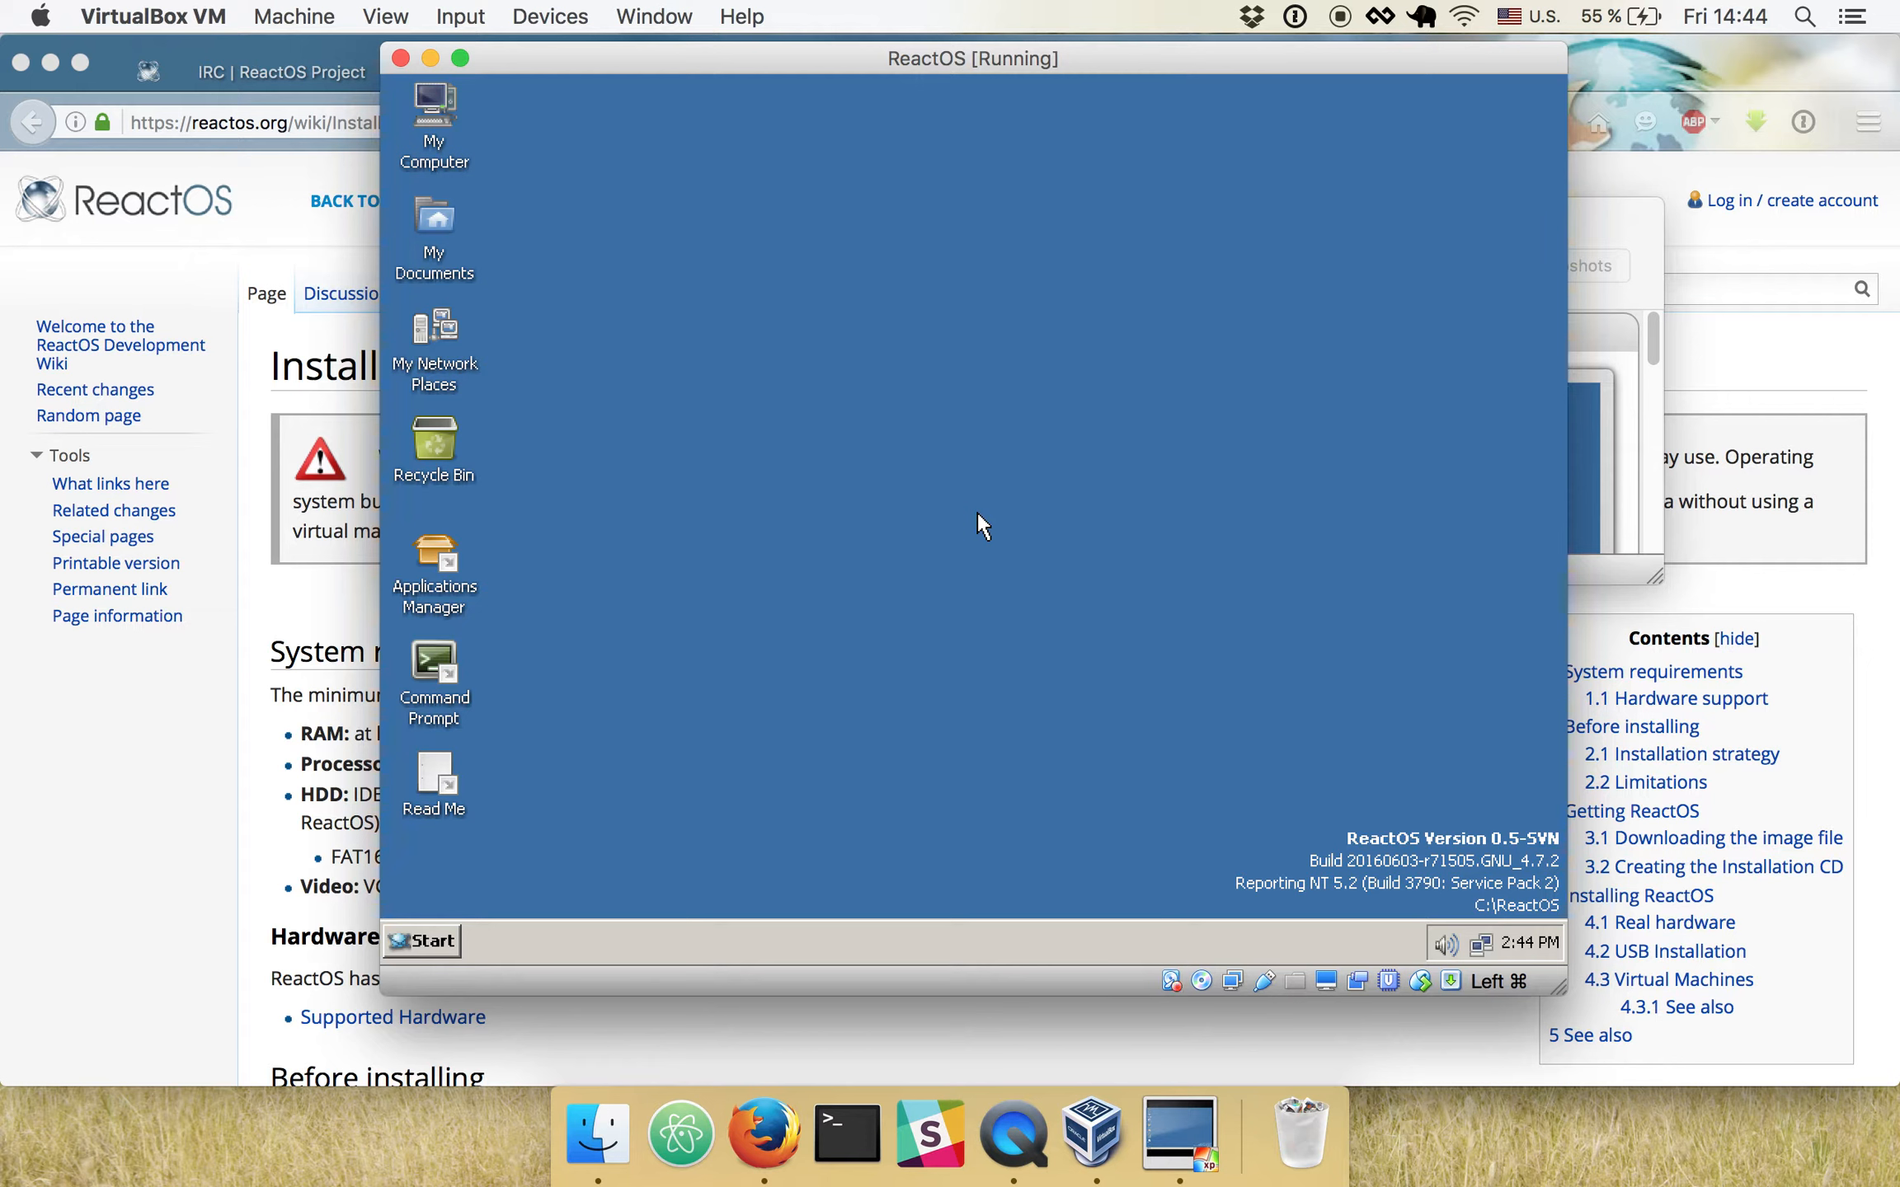
- Raise the host's sound volume and restart ReactOS a second time for the new audio driver
key("XF86AudioRaiseVolume")
left_click(422, 940)
left_click(474, 897)
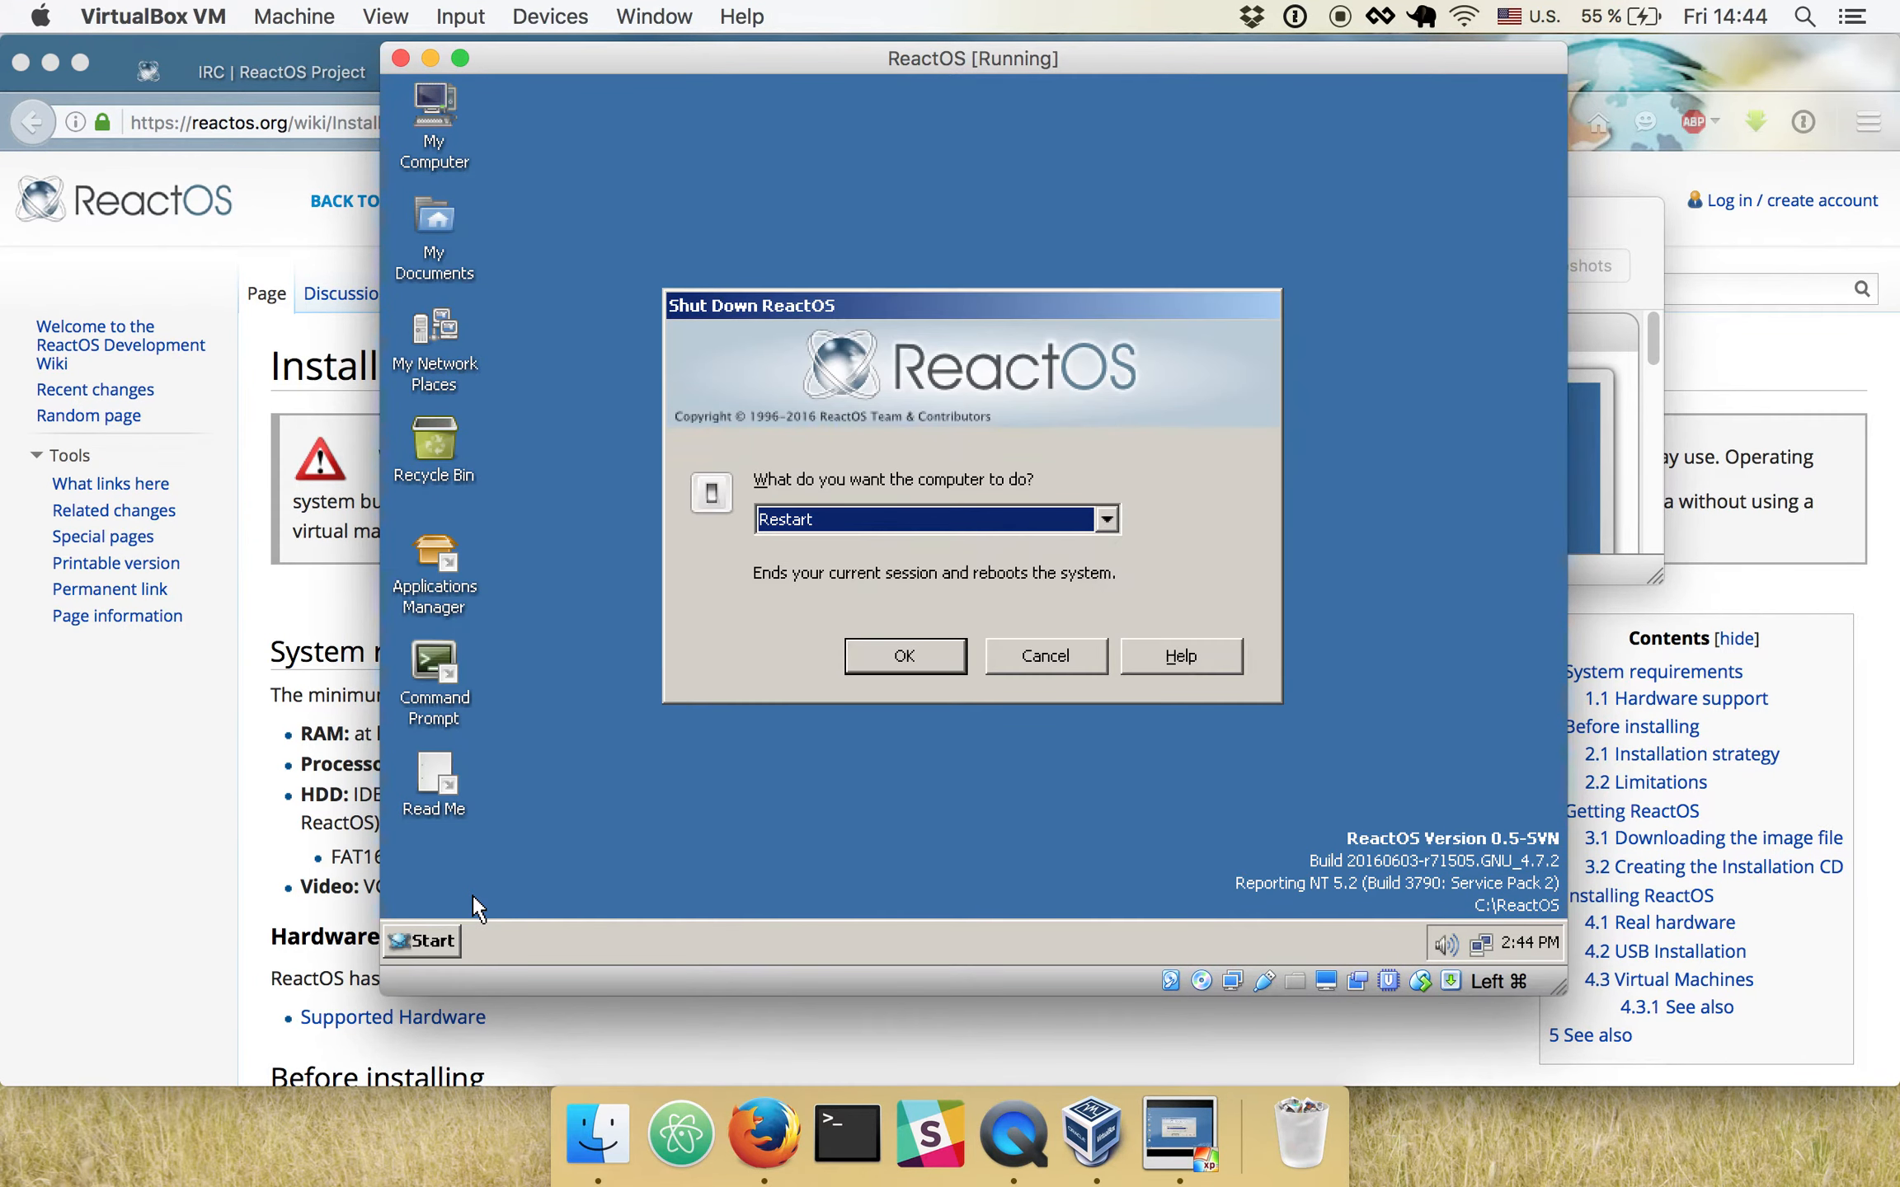
key("Return")
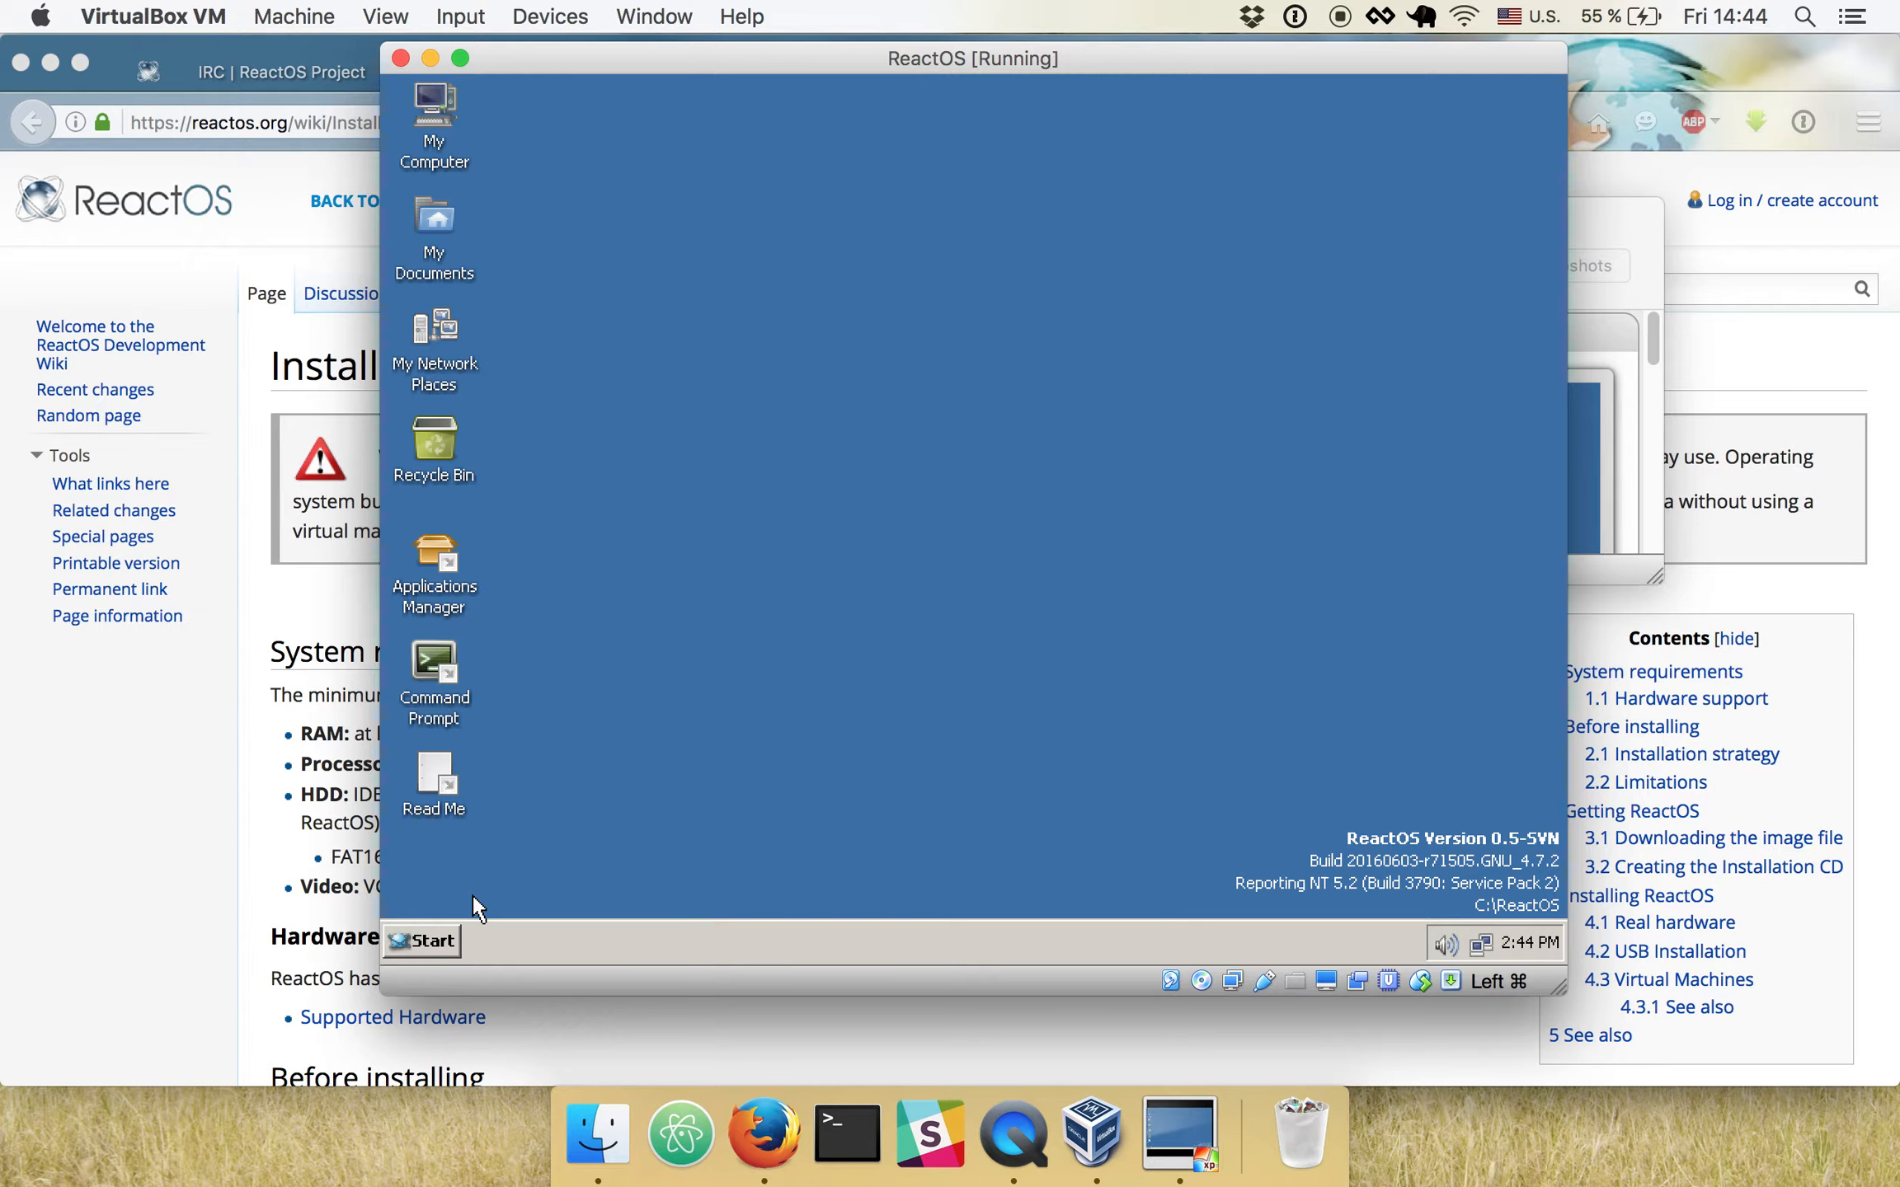
left_click(450, 942)
left_click(511, 897)
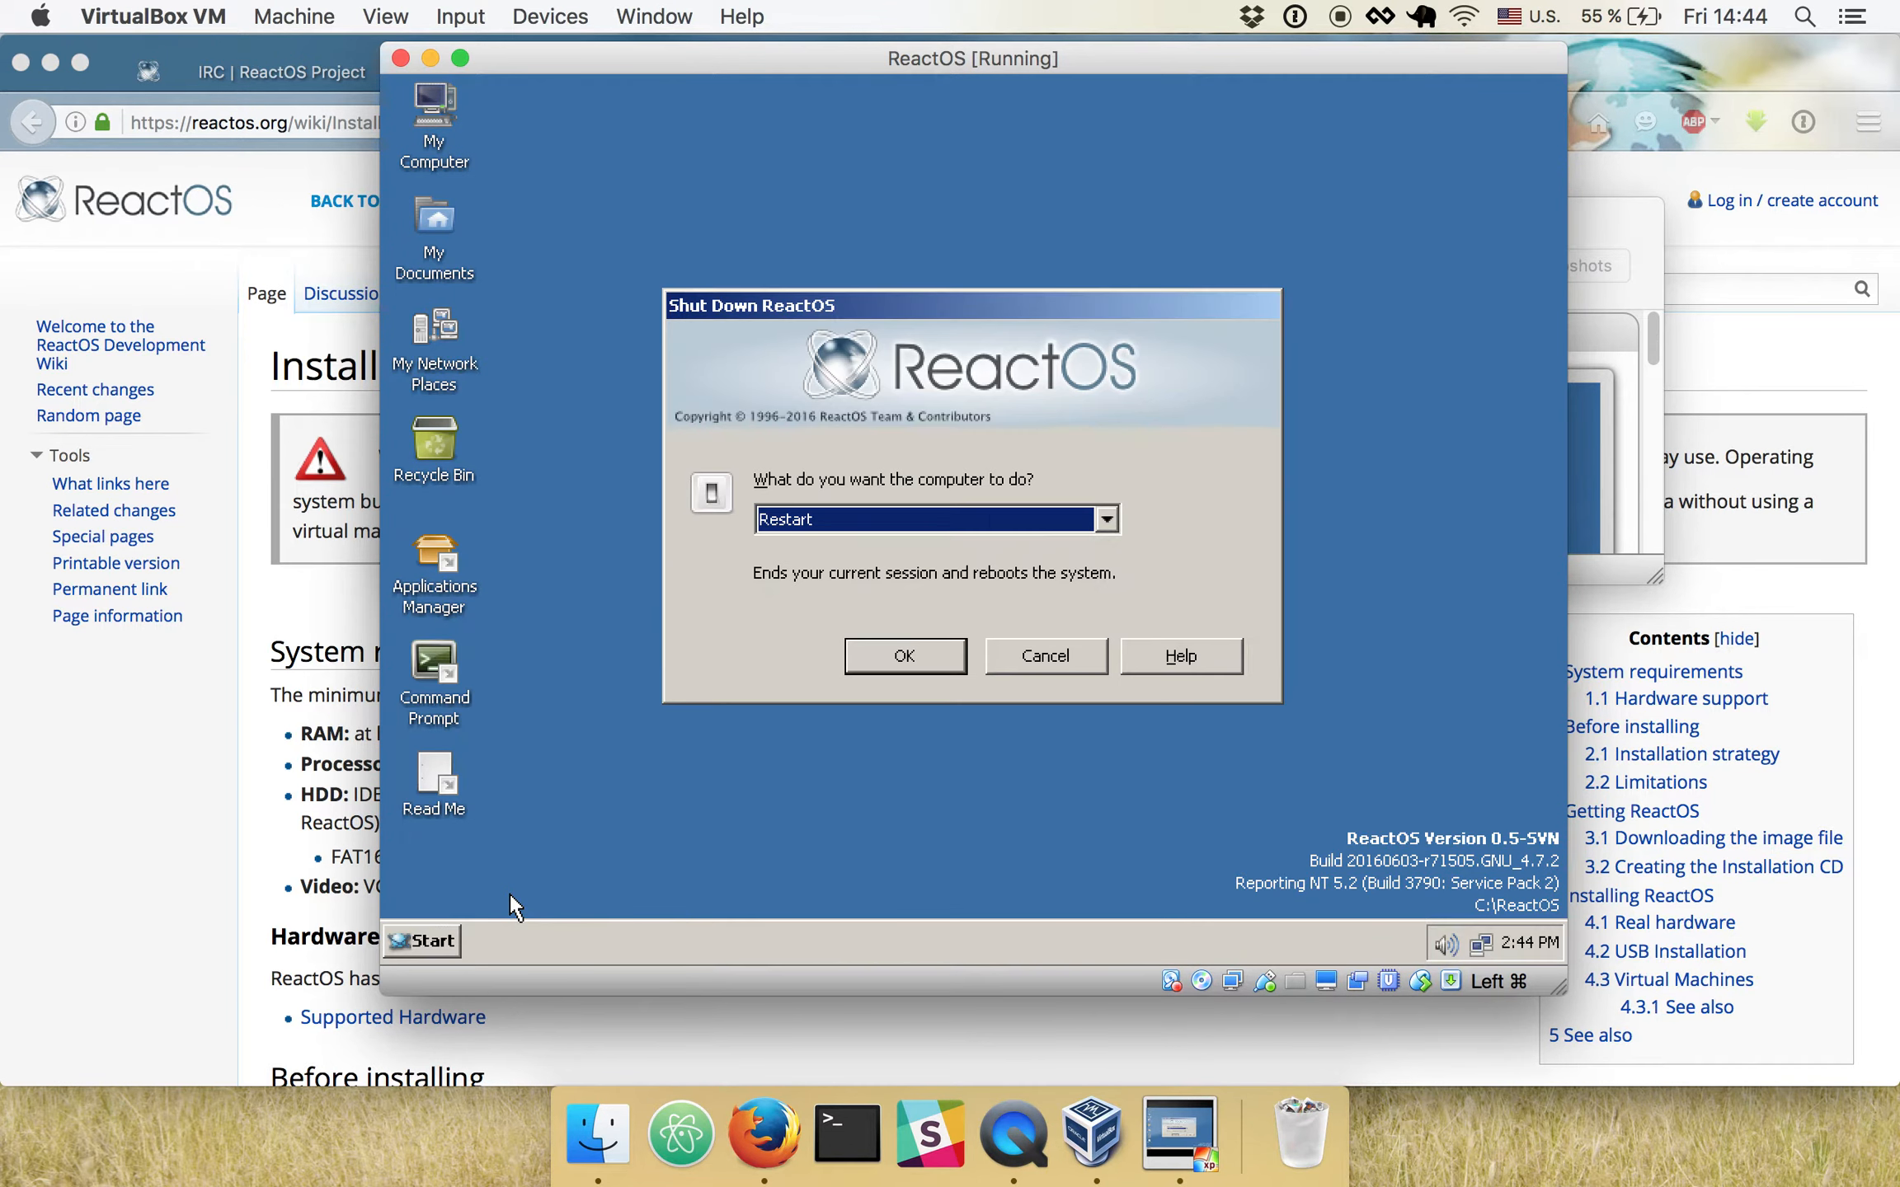
left_click(892, 657)
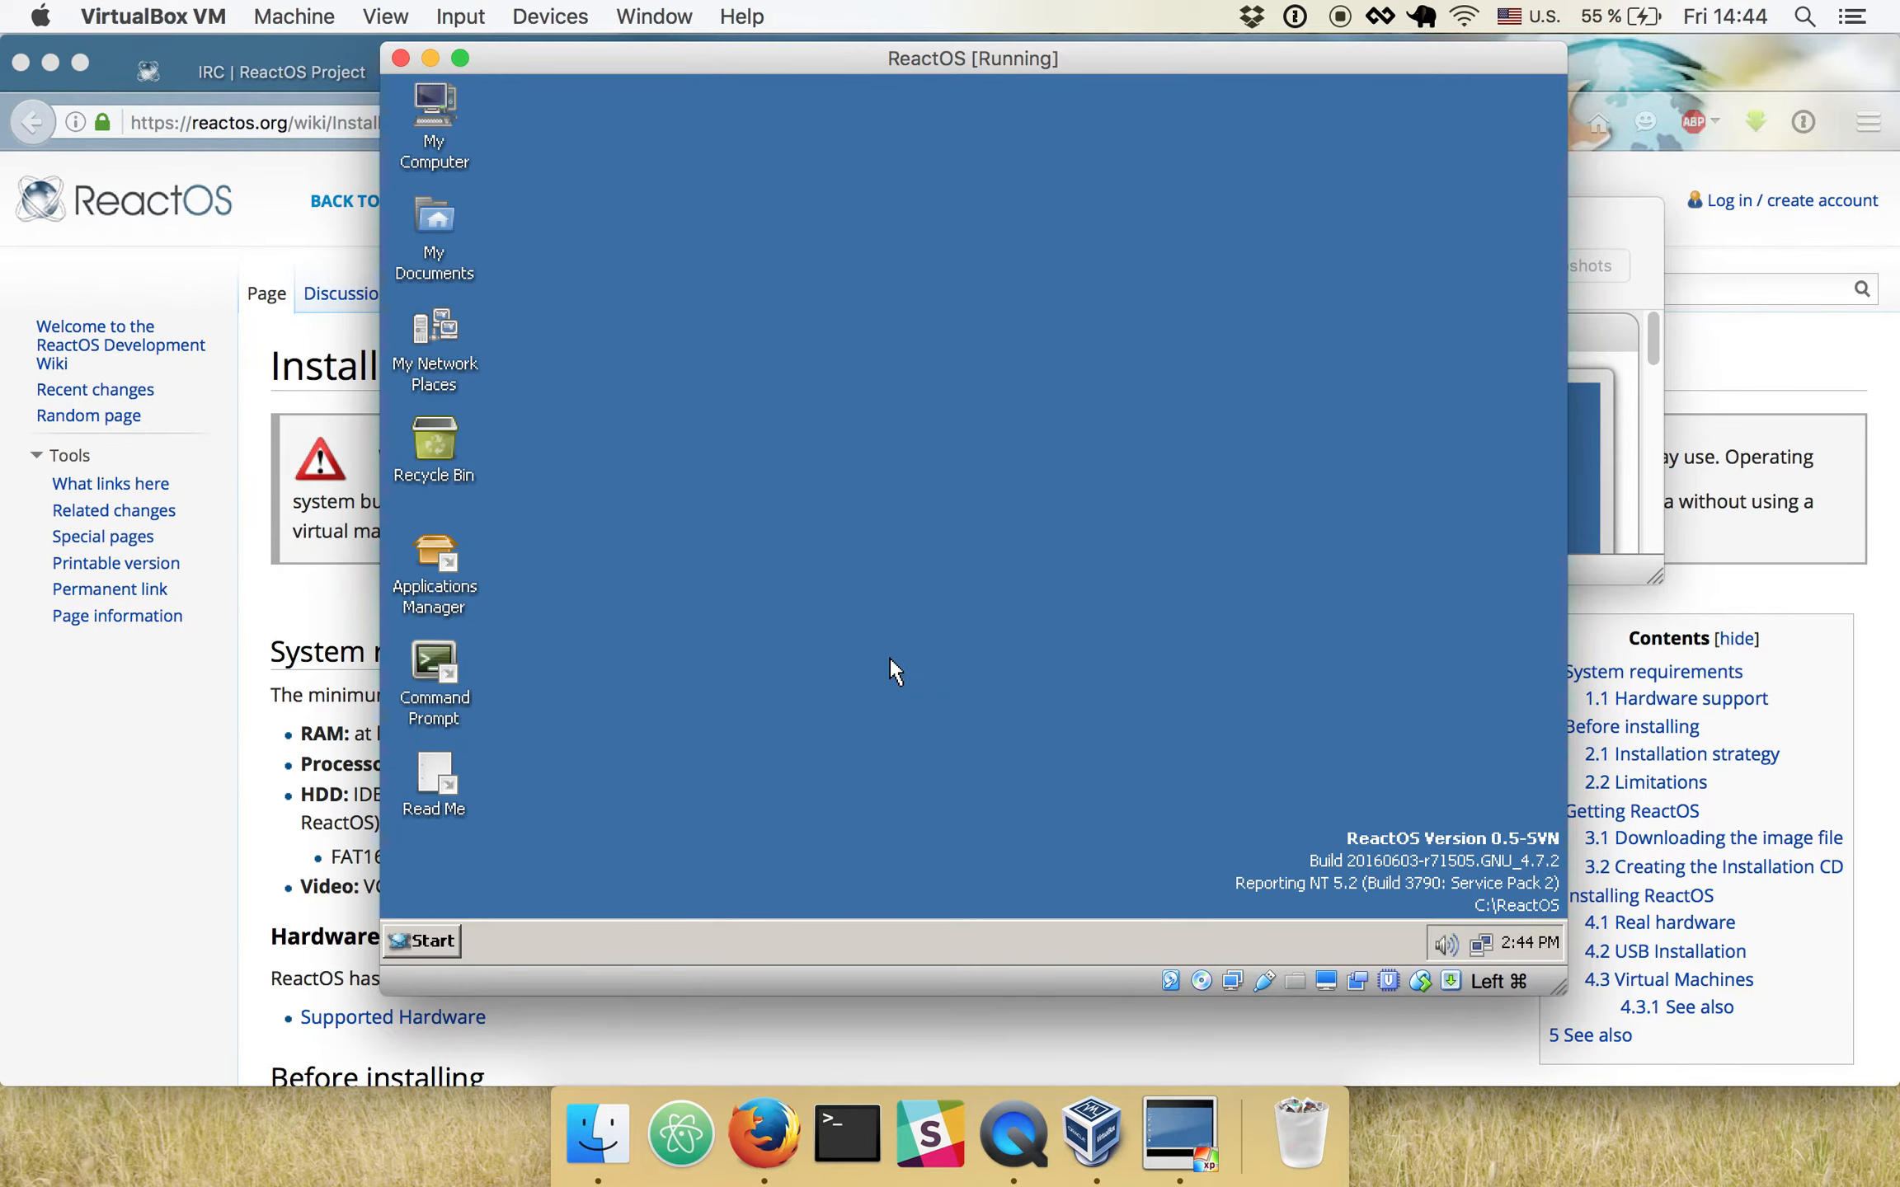
left_click_drag(699, 564, 486, 237)
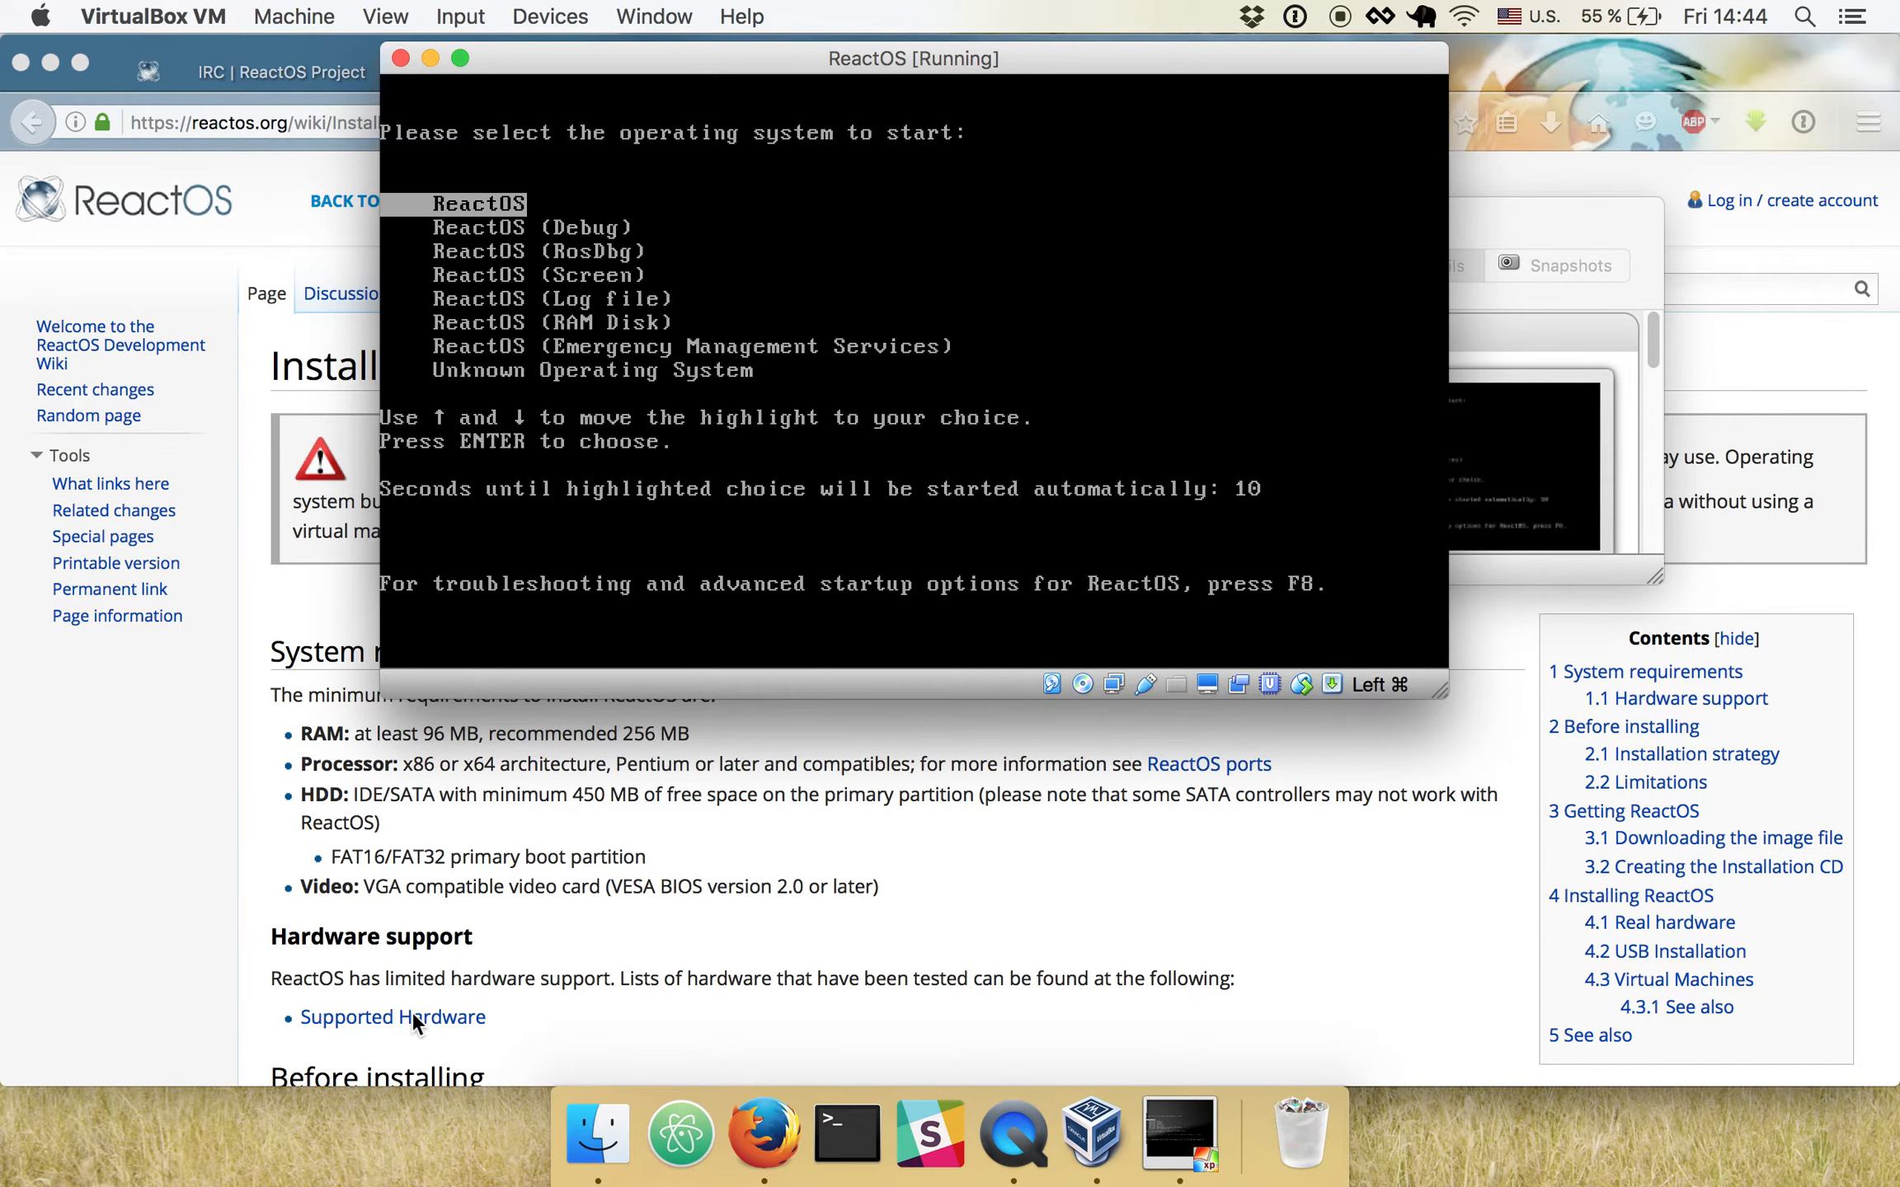
- Boot the default ReactOS entry to its desktop and raise the host's sound volume
key("Return")
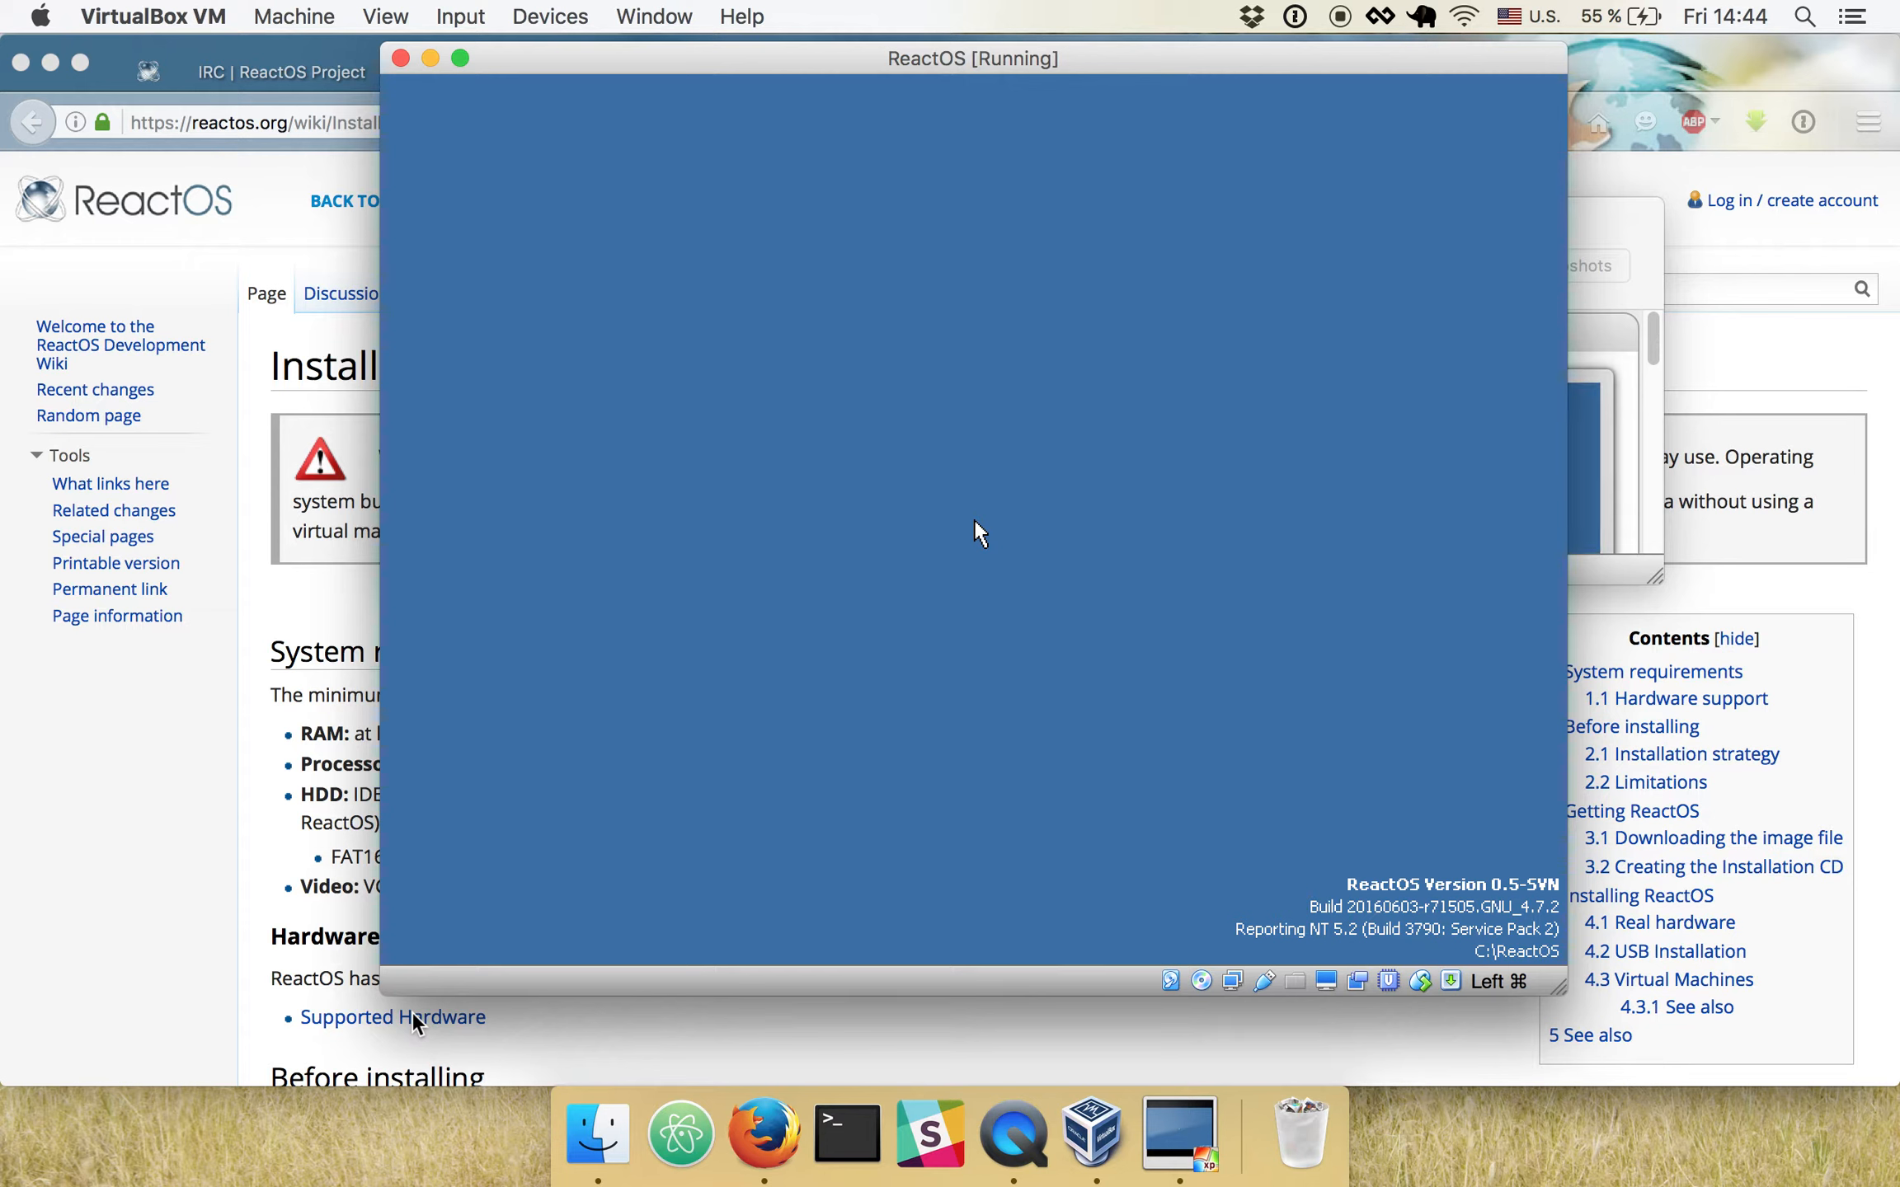
key("XF86AudioRaiseVolume")
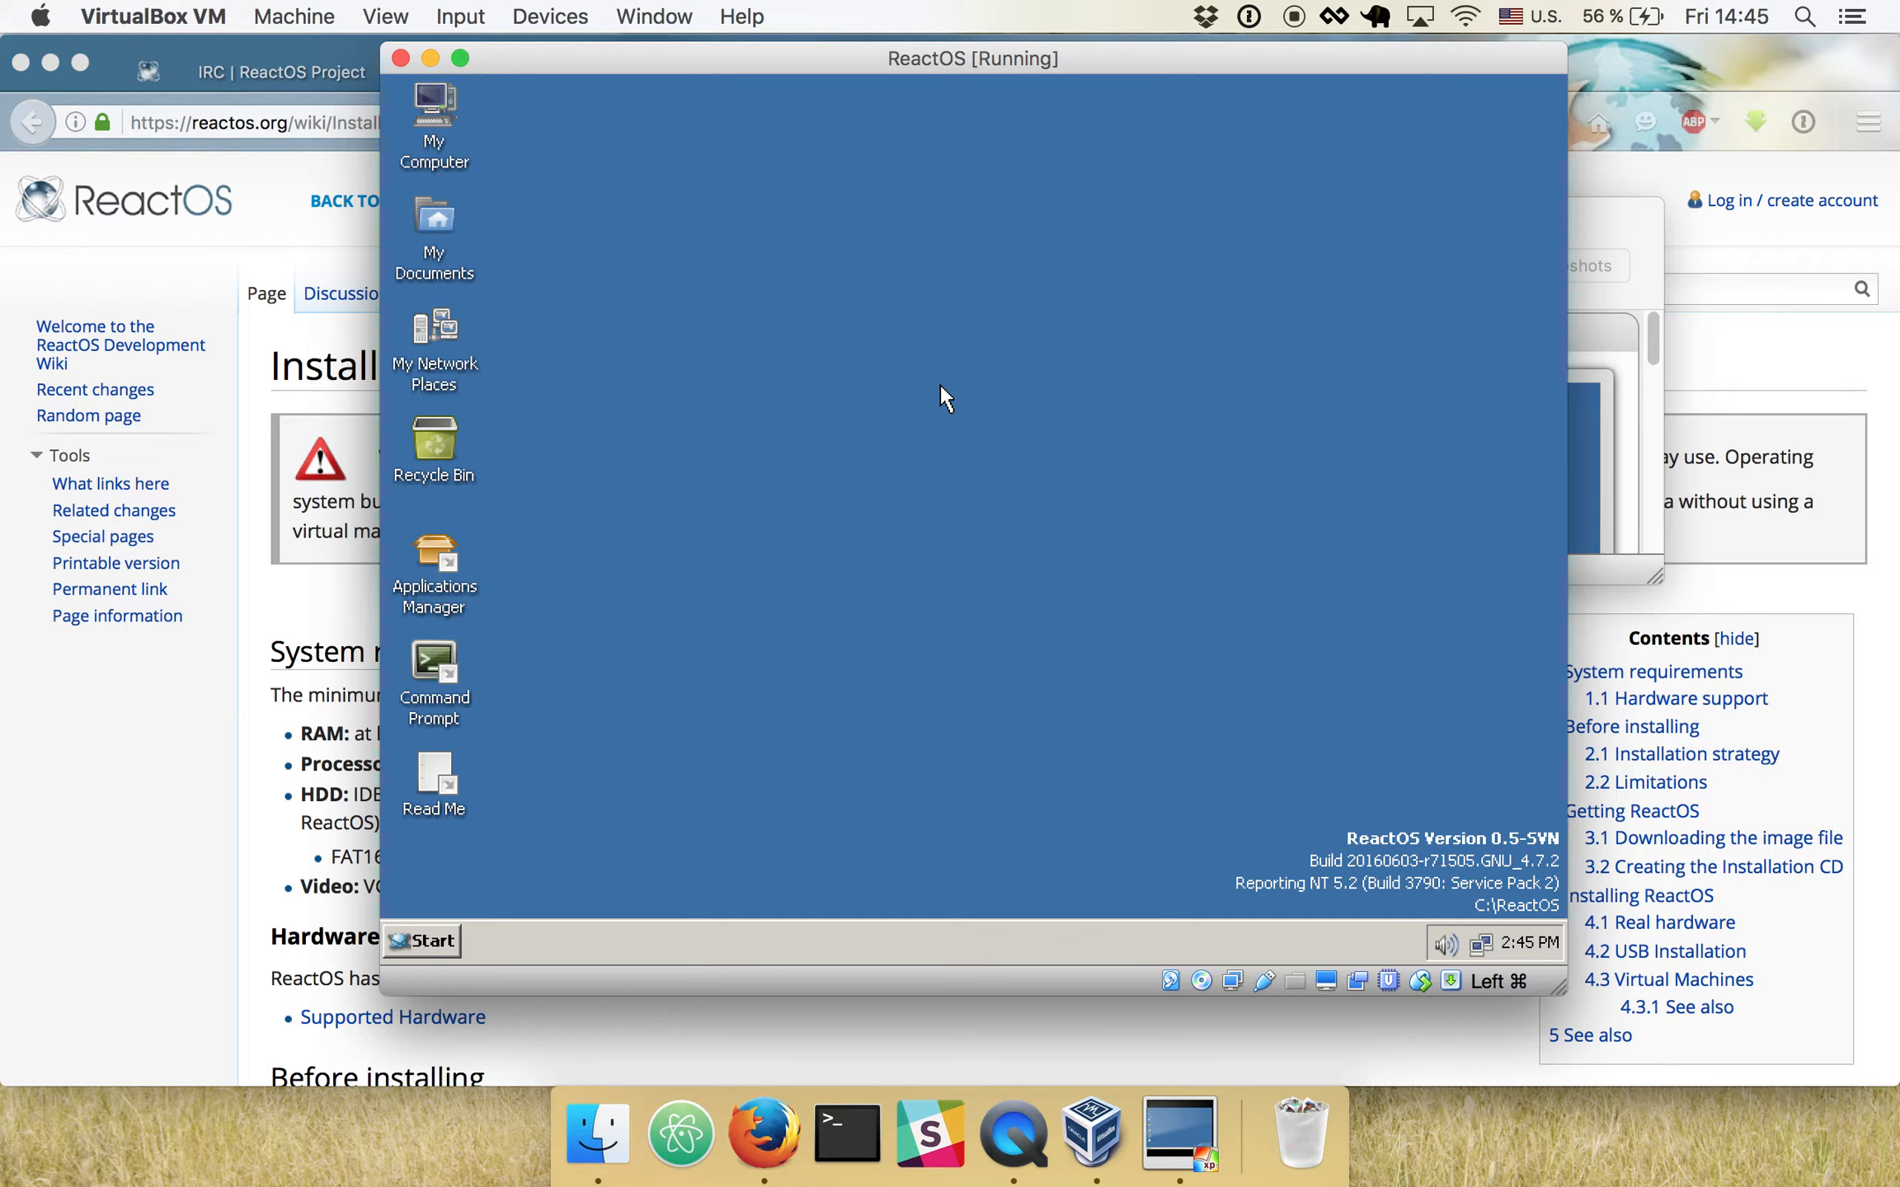
key("XF86AudioRaiseVolume")
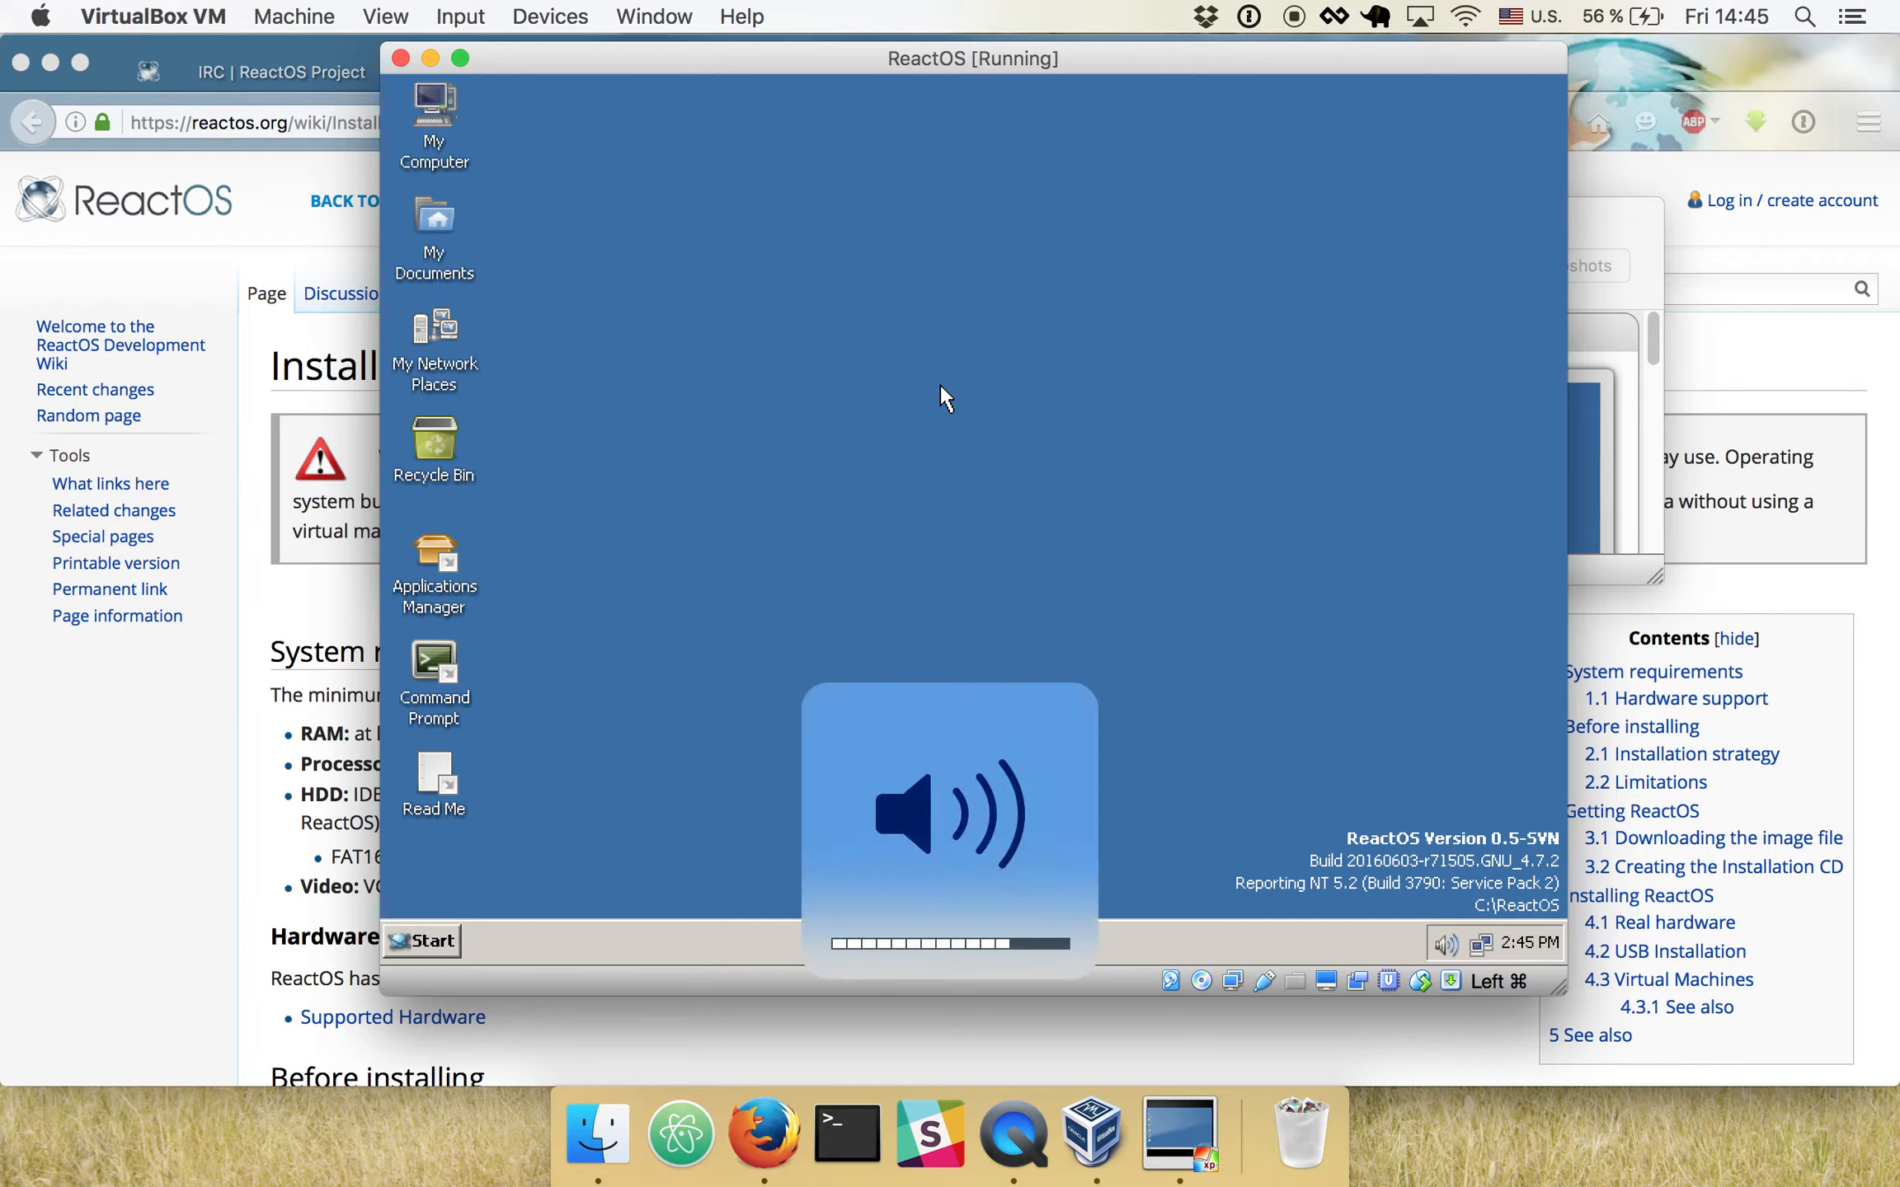
- Browse the Administrative Tools and Accessories program groups, test Calculator by entering 69, and close it
left_click(425, 943)
mouse_move(617, 672)
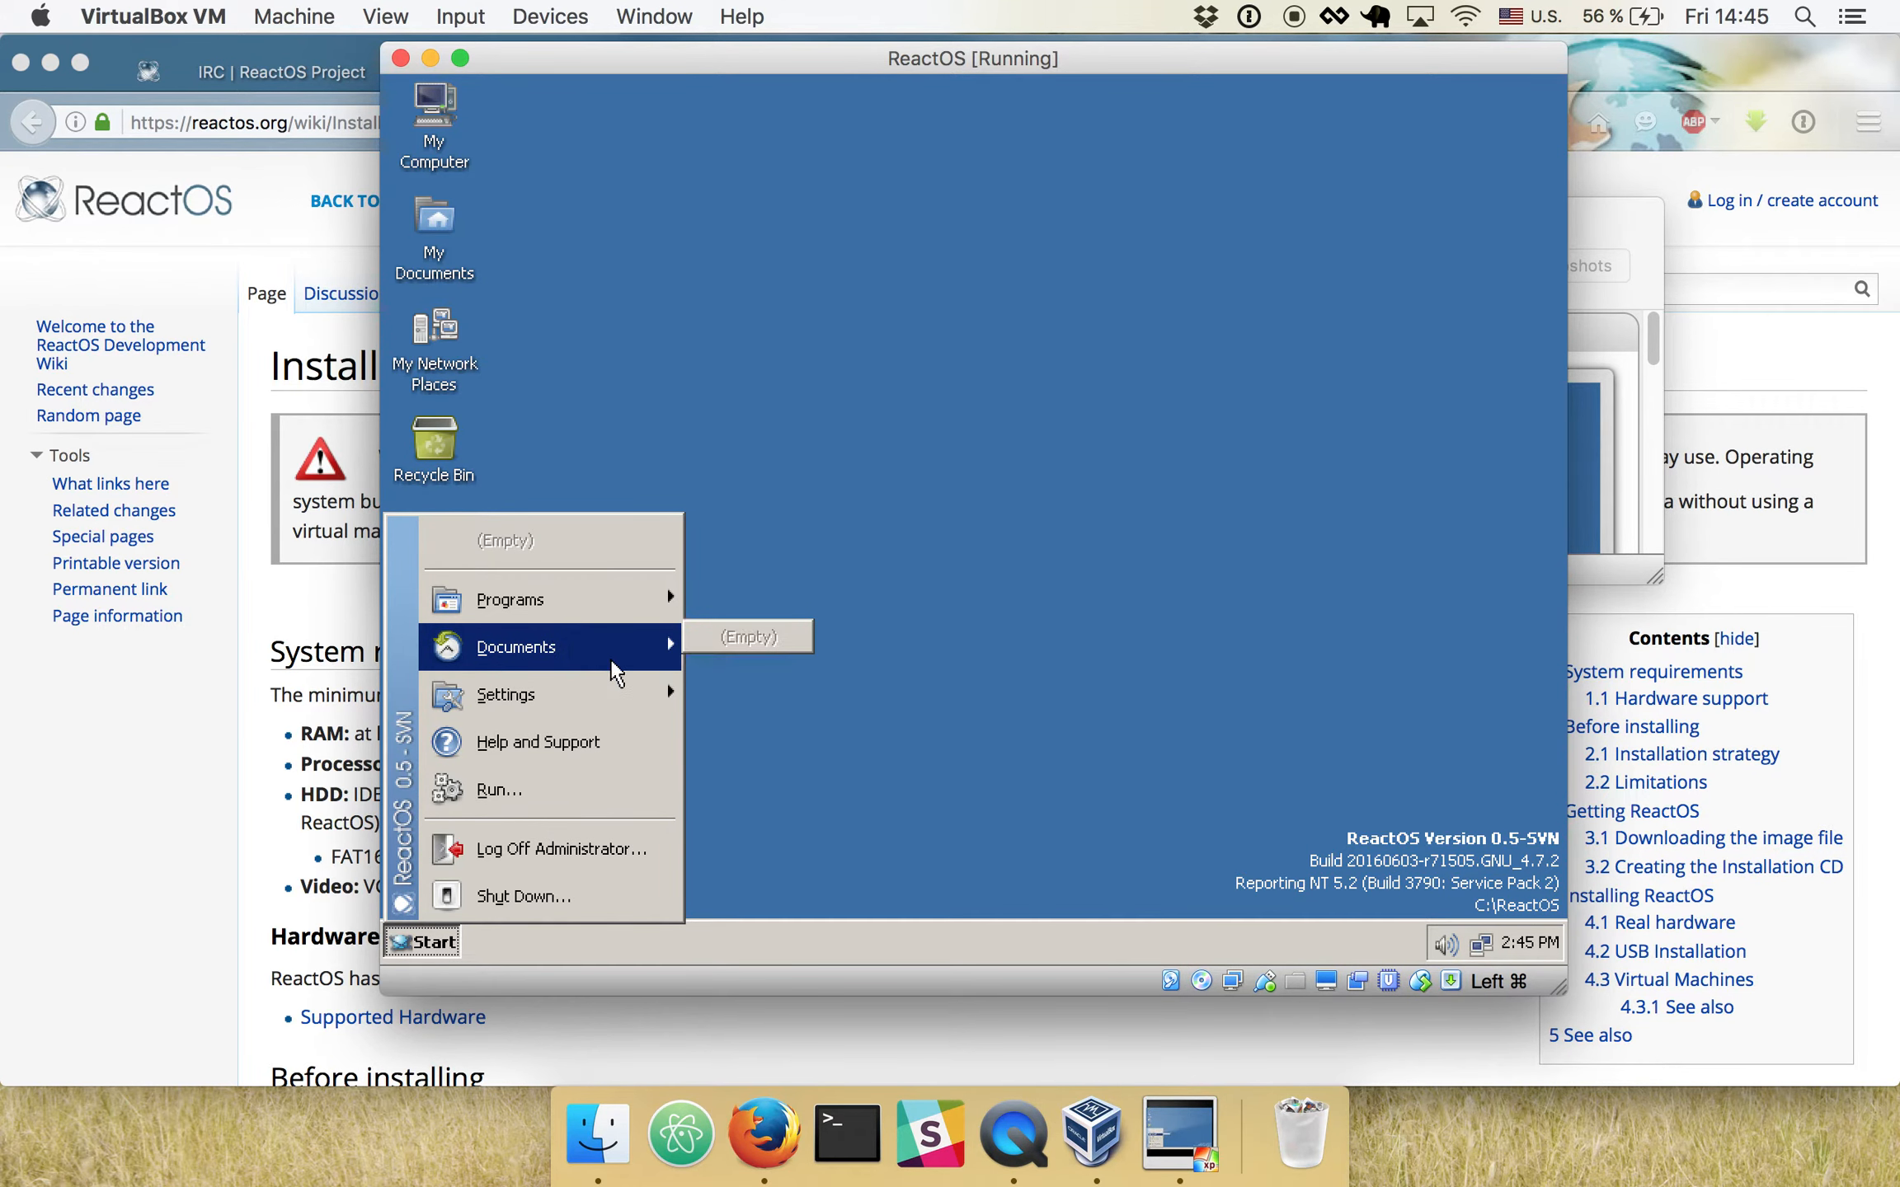
mouse_move(608, 598)
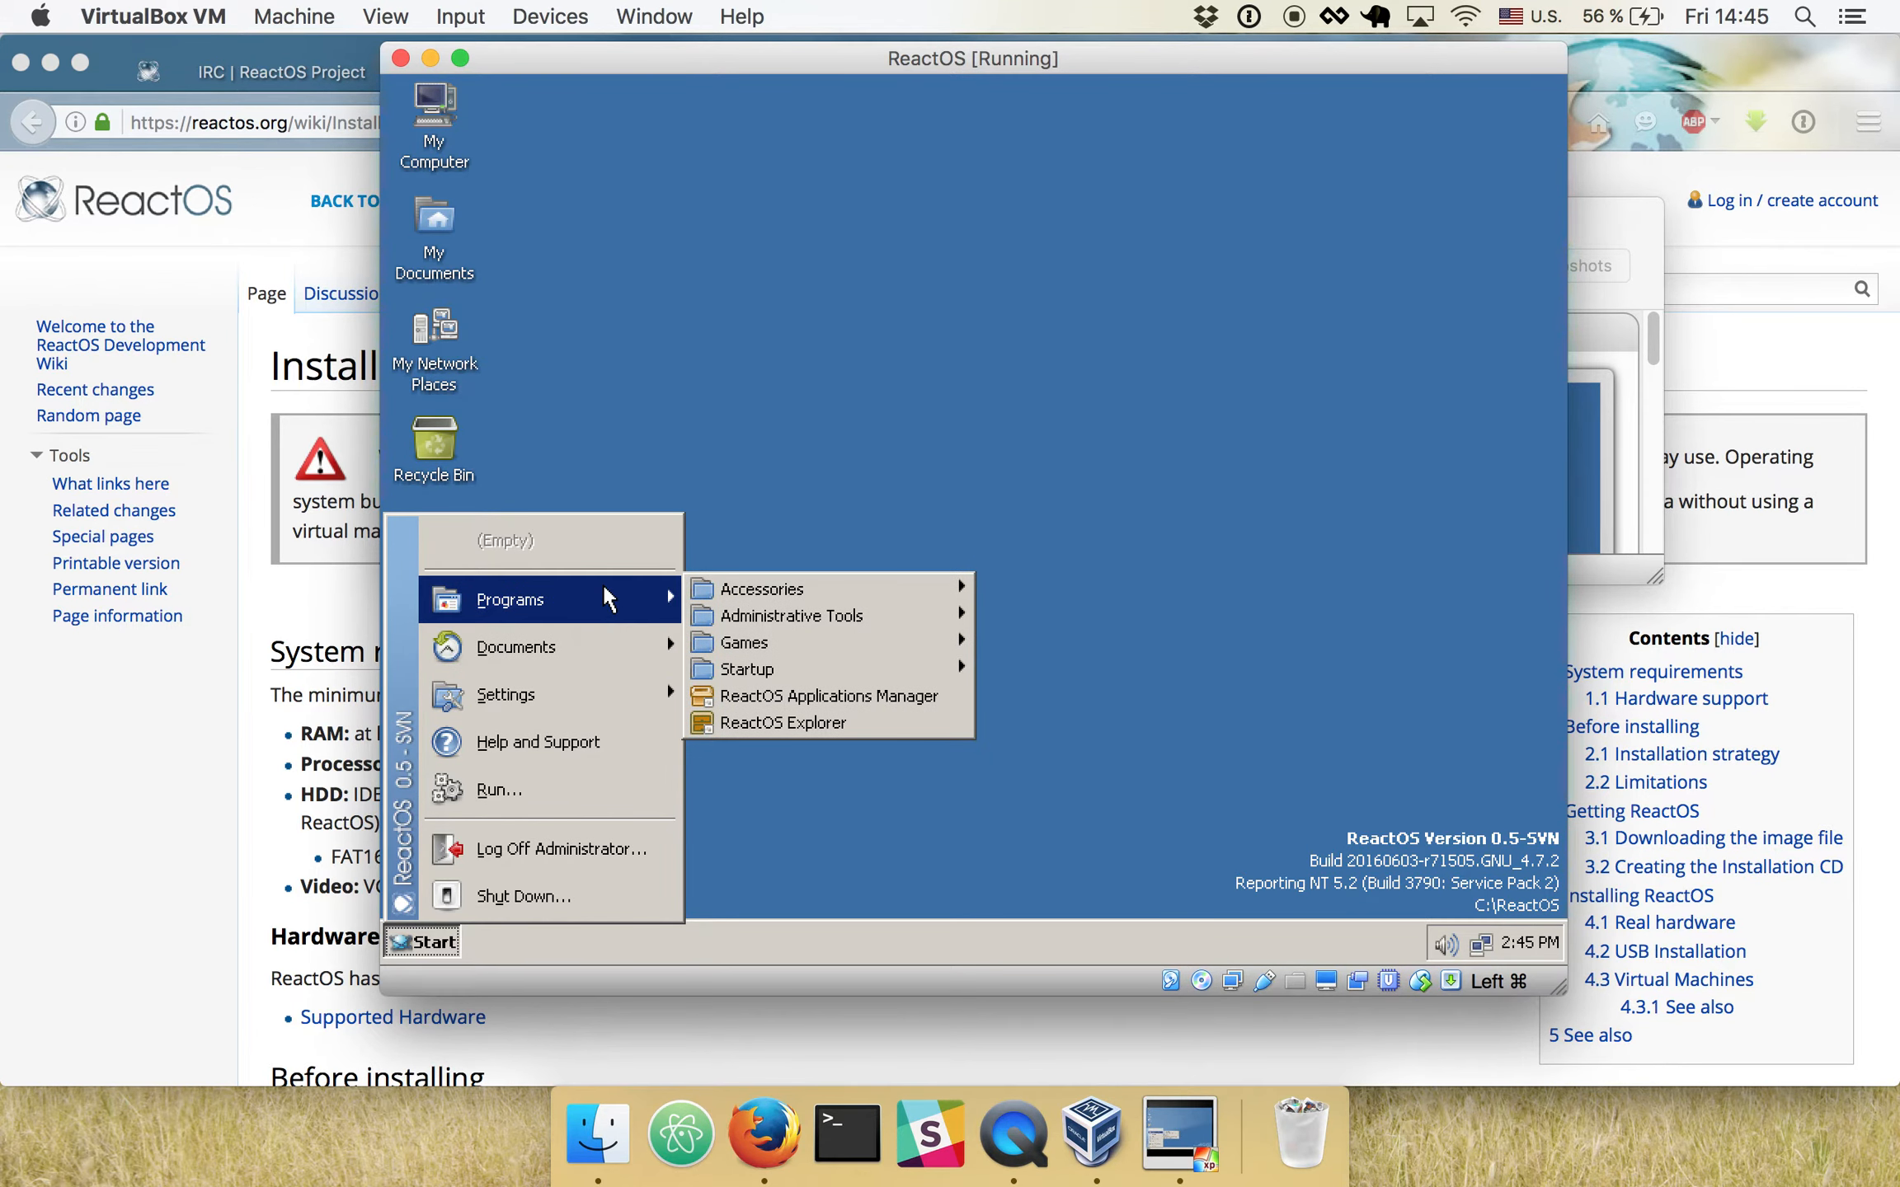
mouse_move(758, 599)
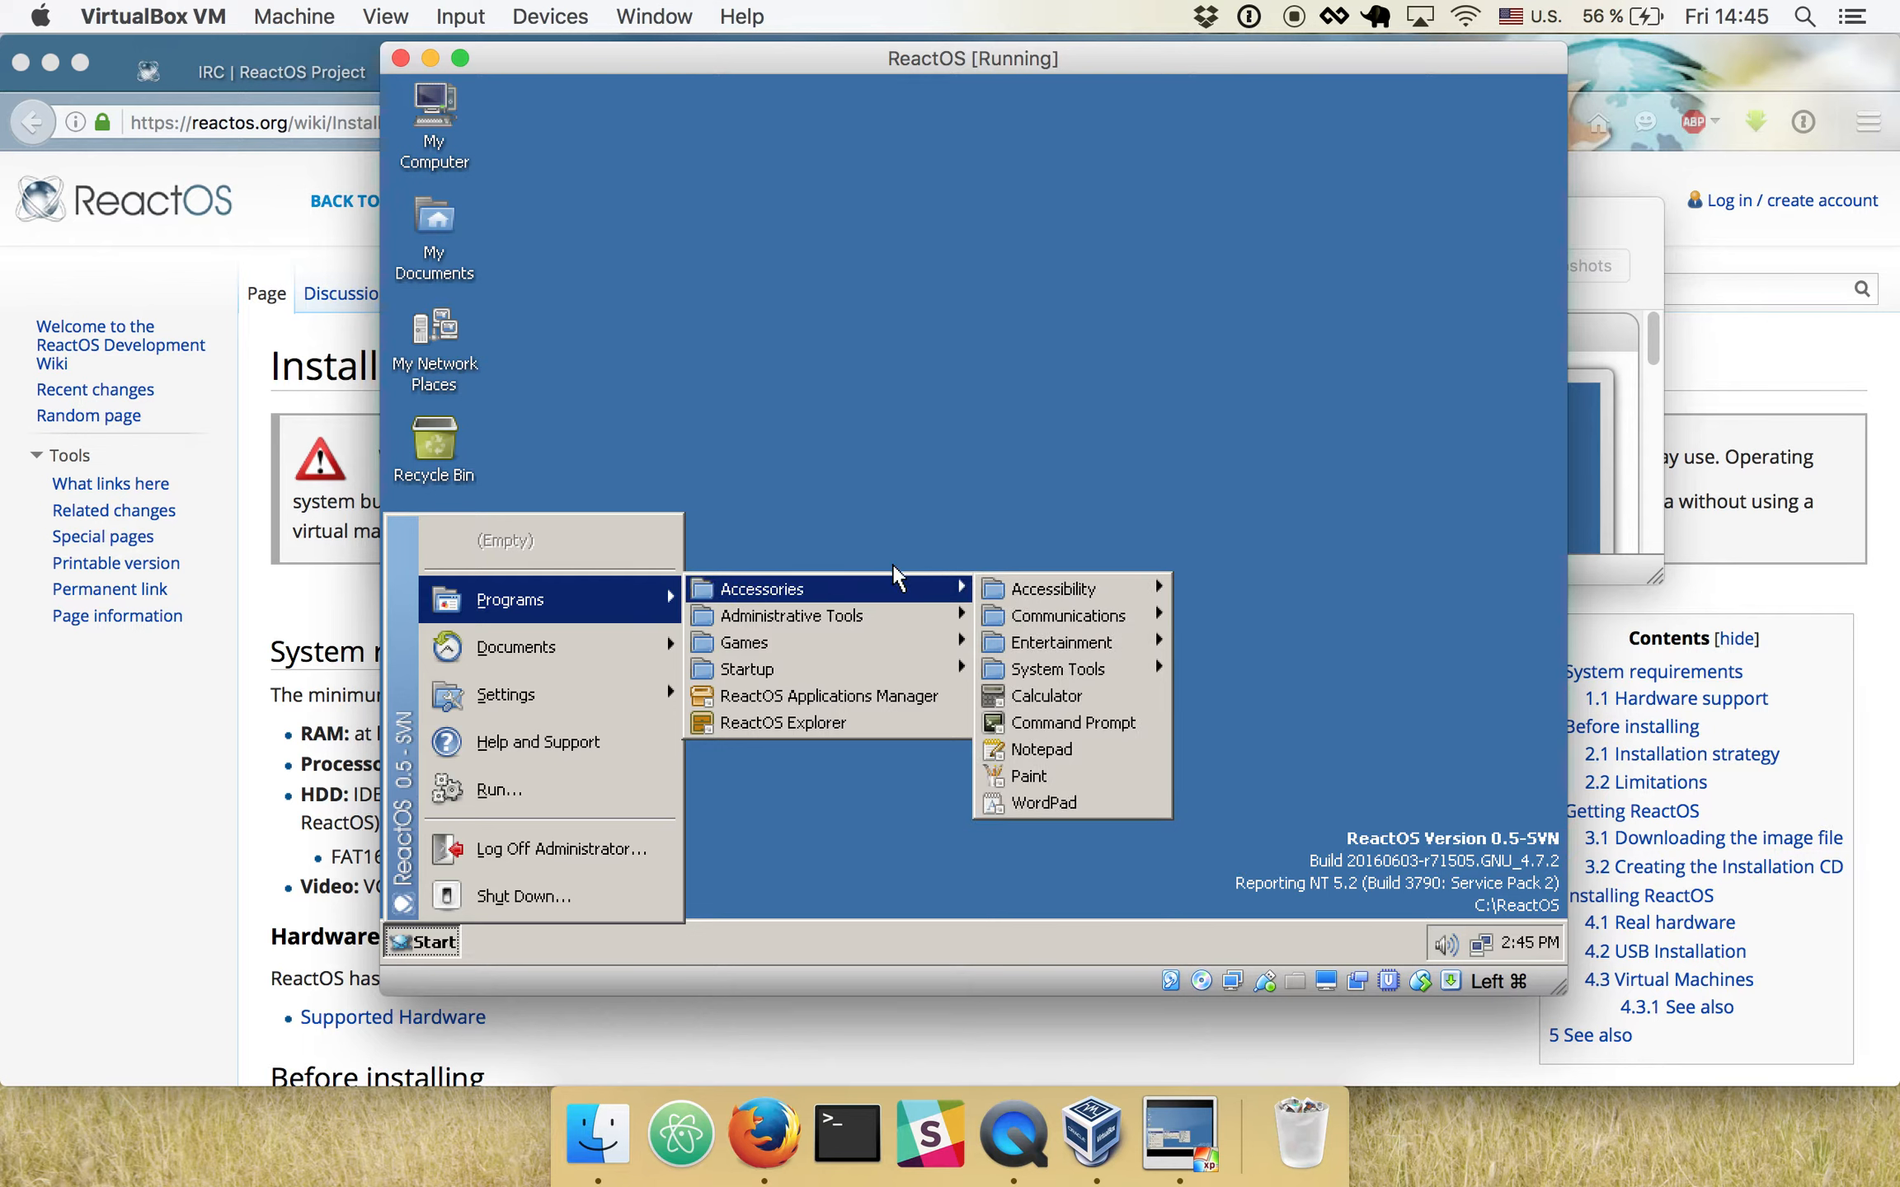
mouse_move(874, 634)
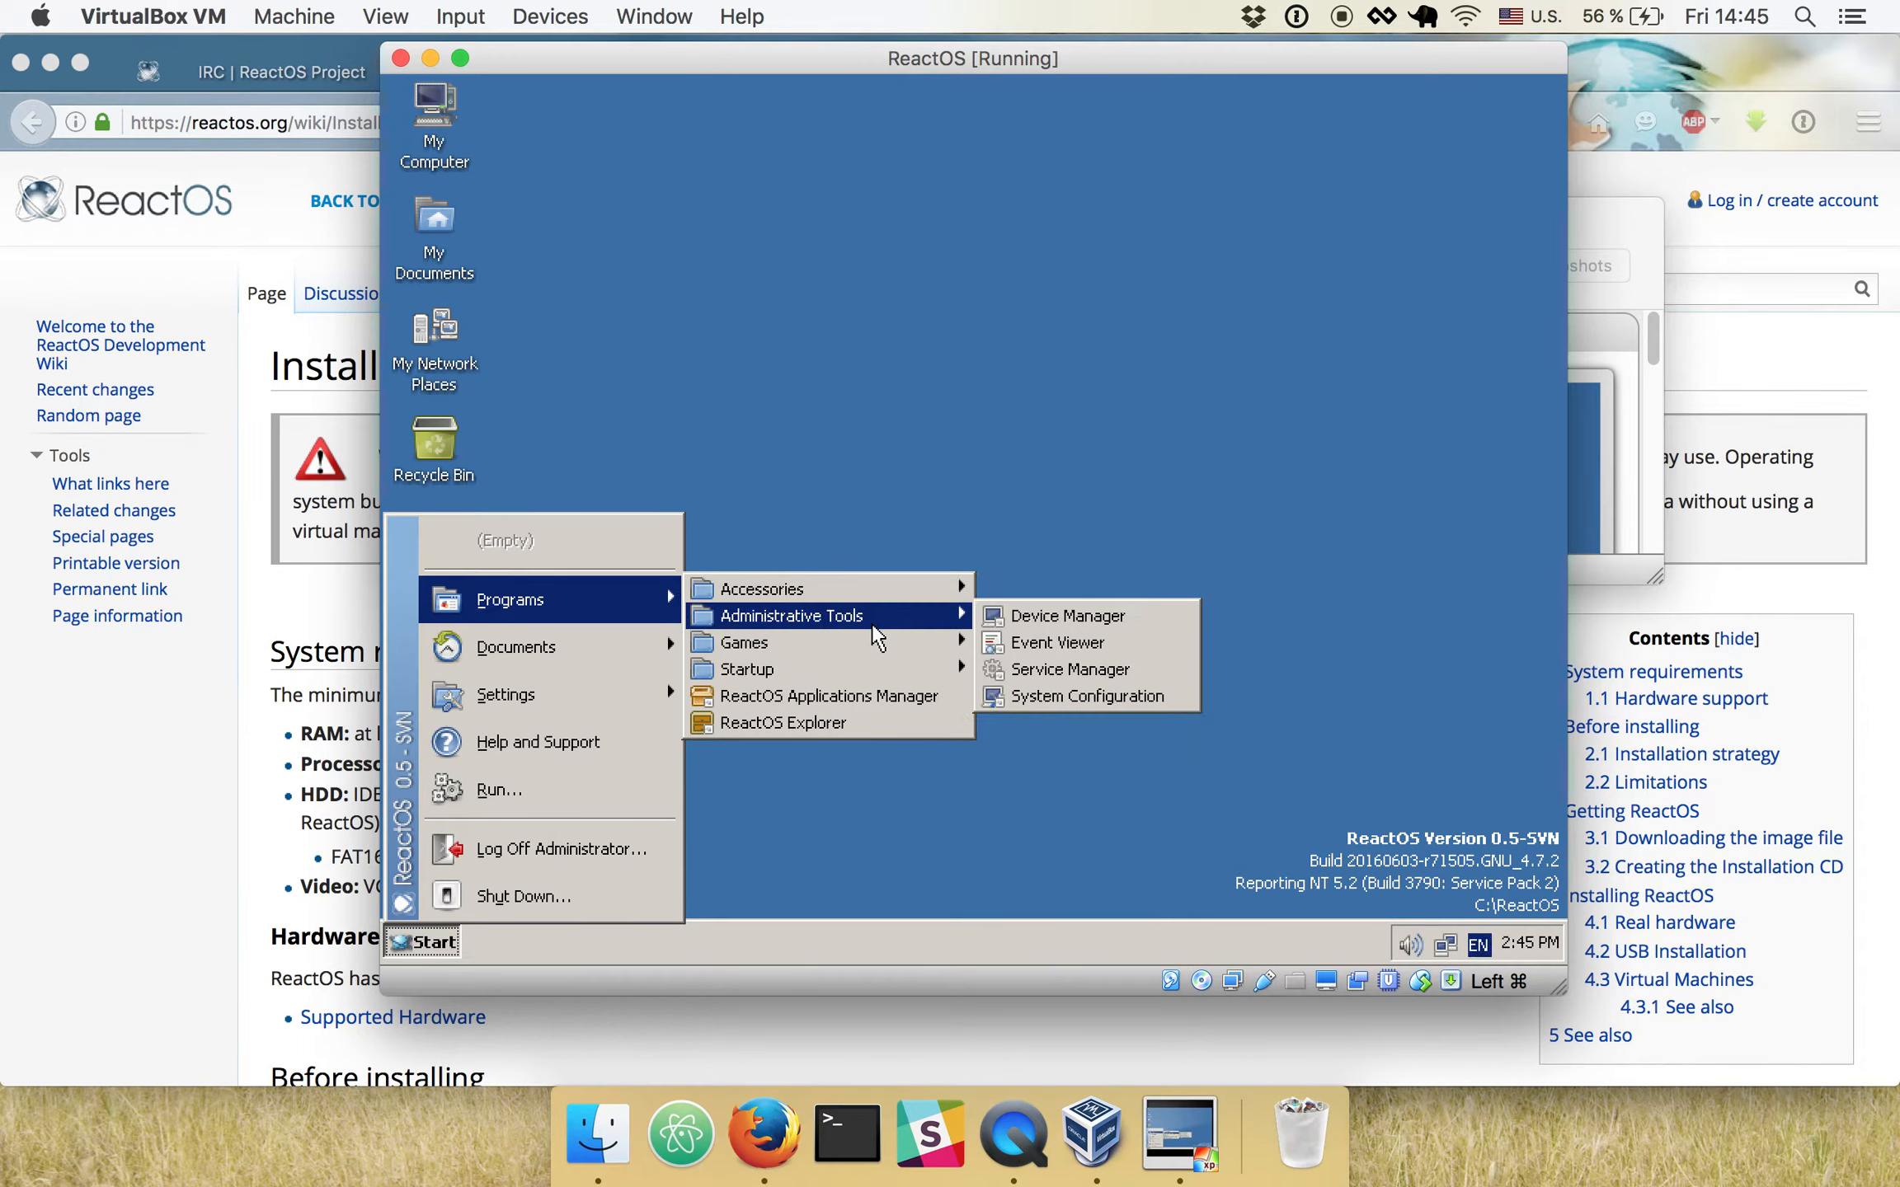
mouse_move(877, 596)
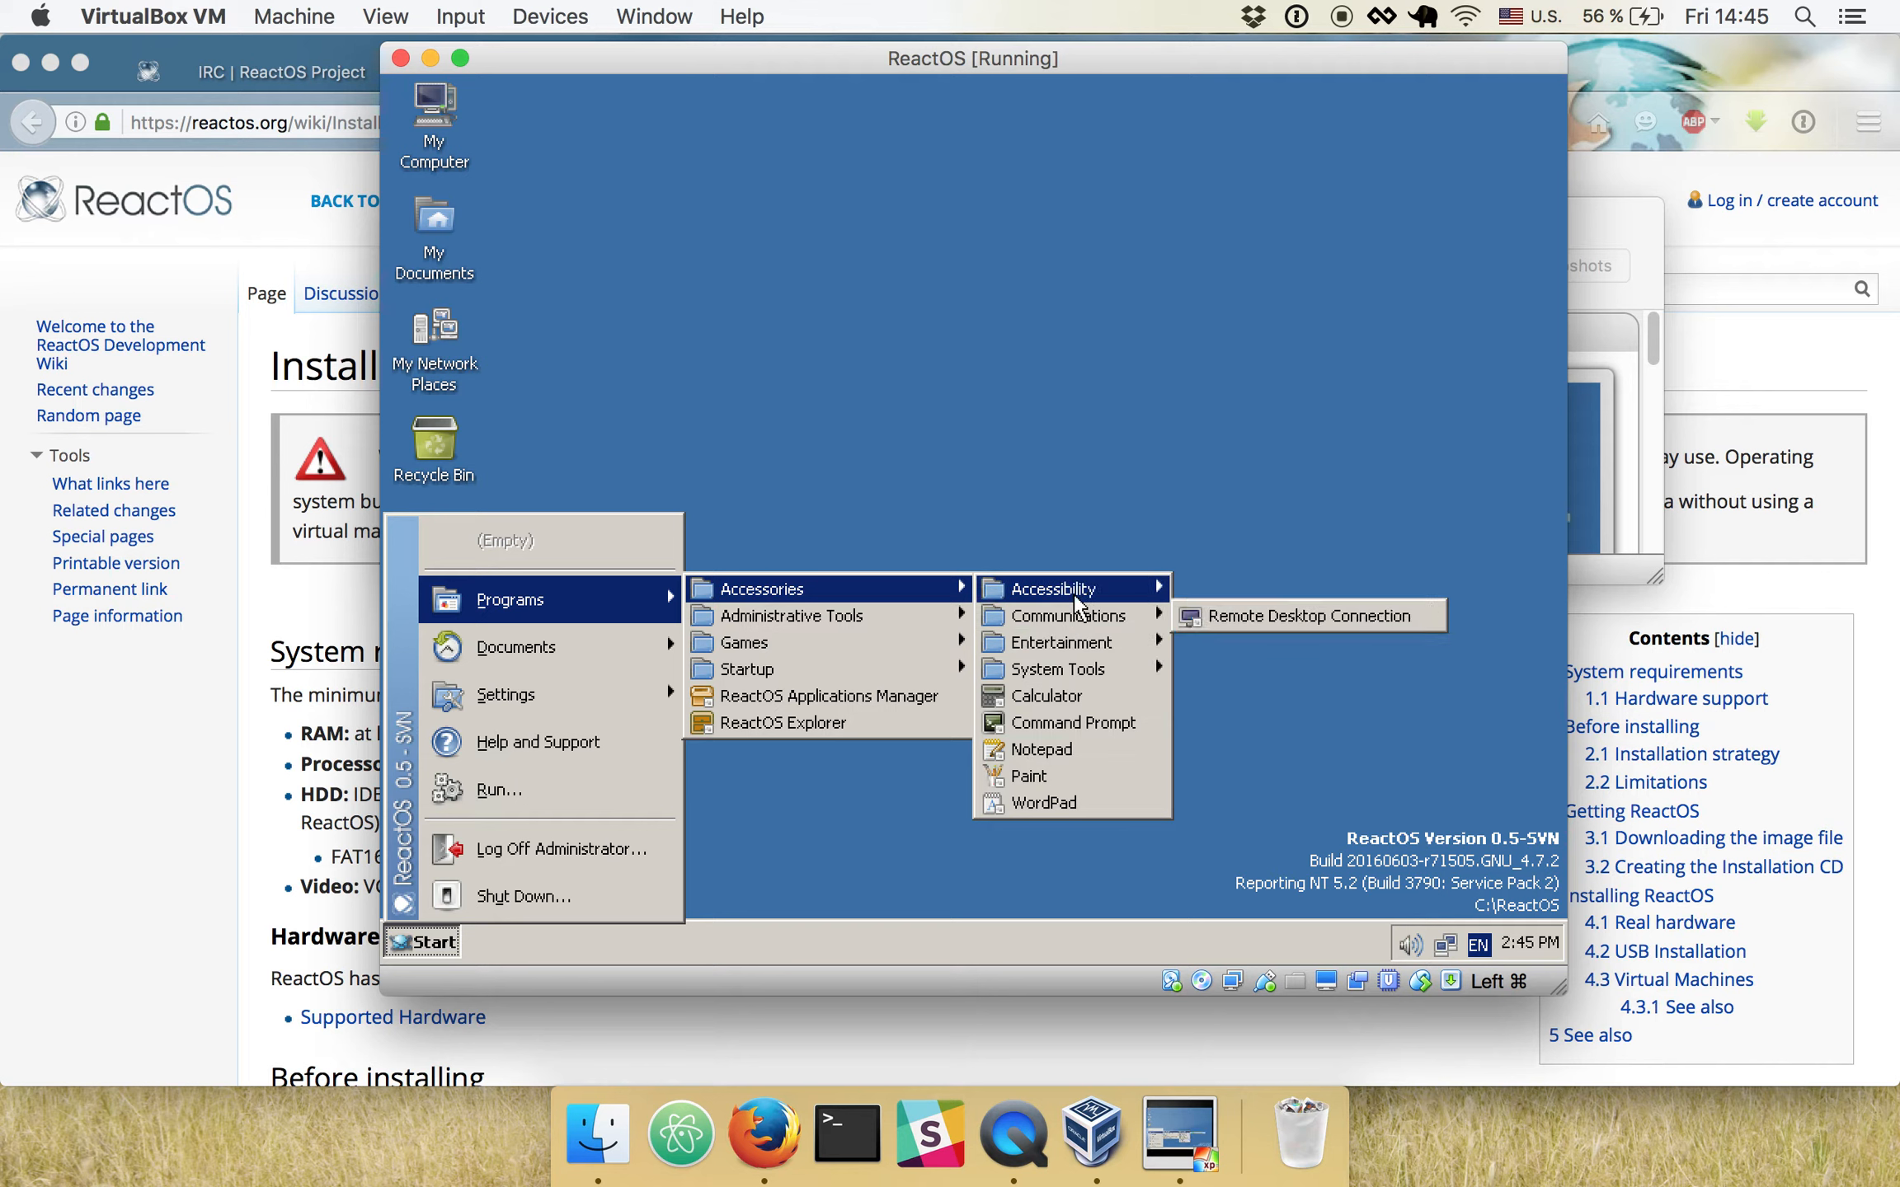
mouse_move(1078, 590)
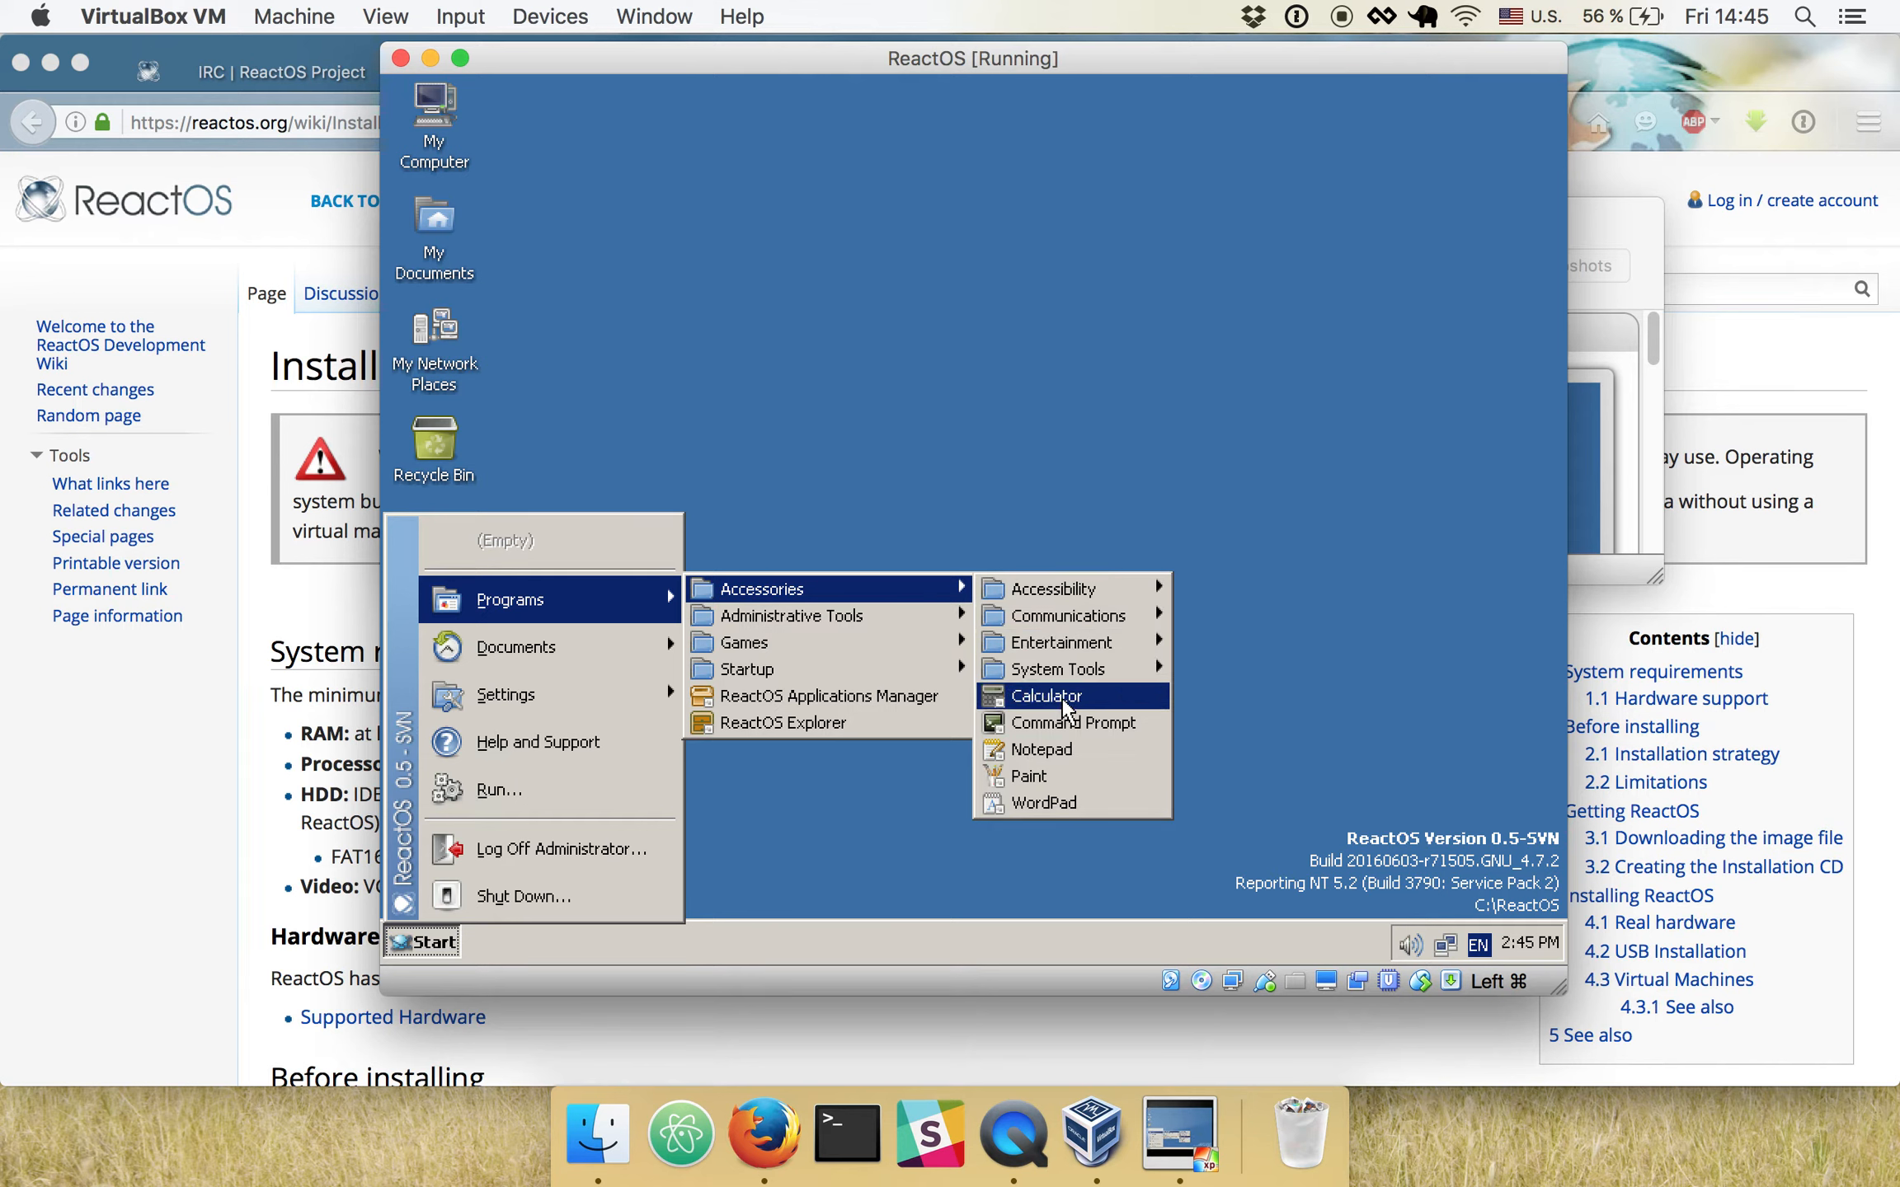
left_click(1061, 695)
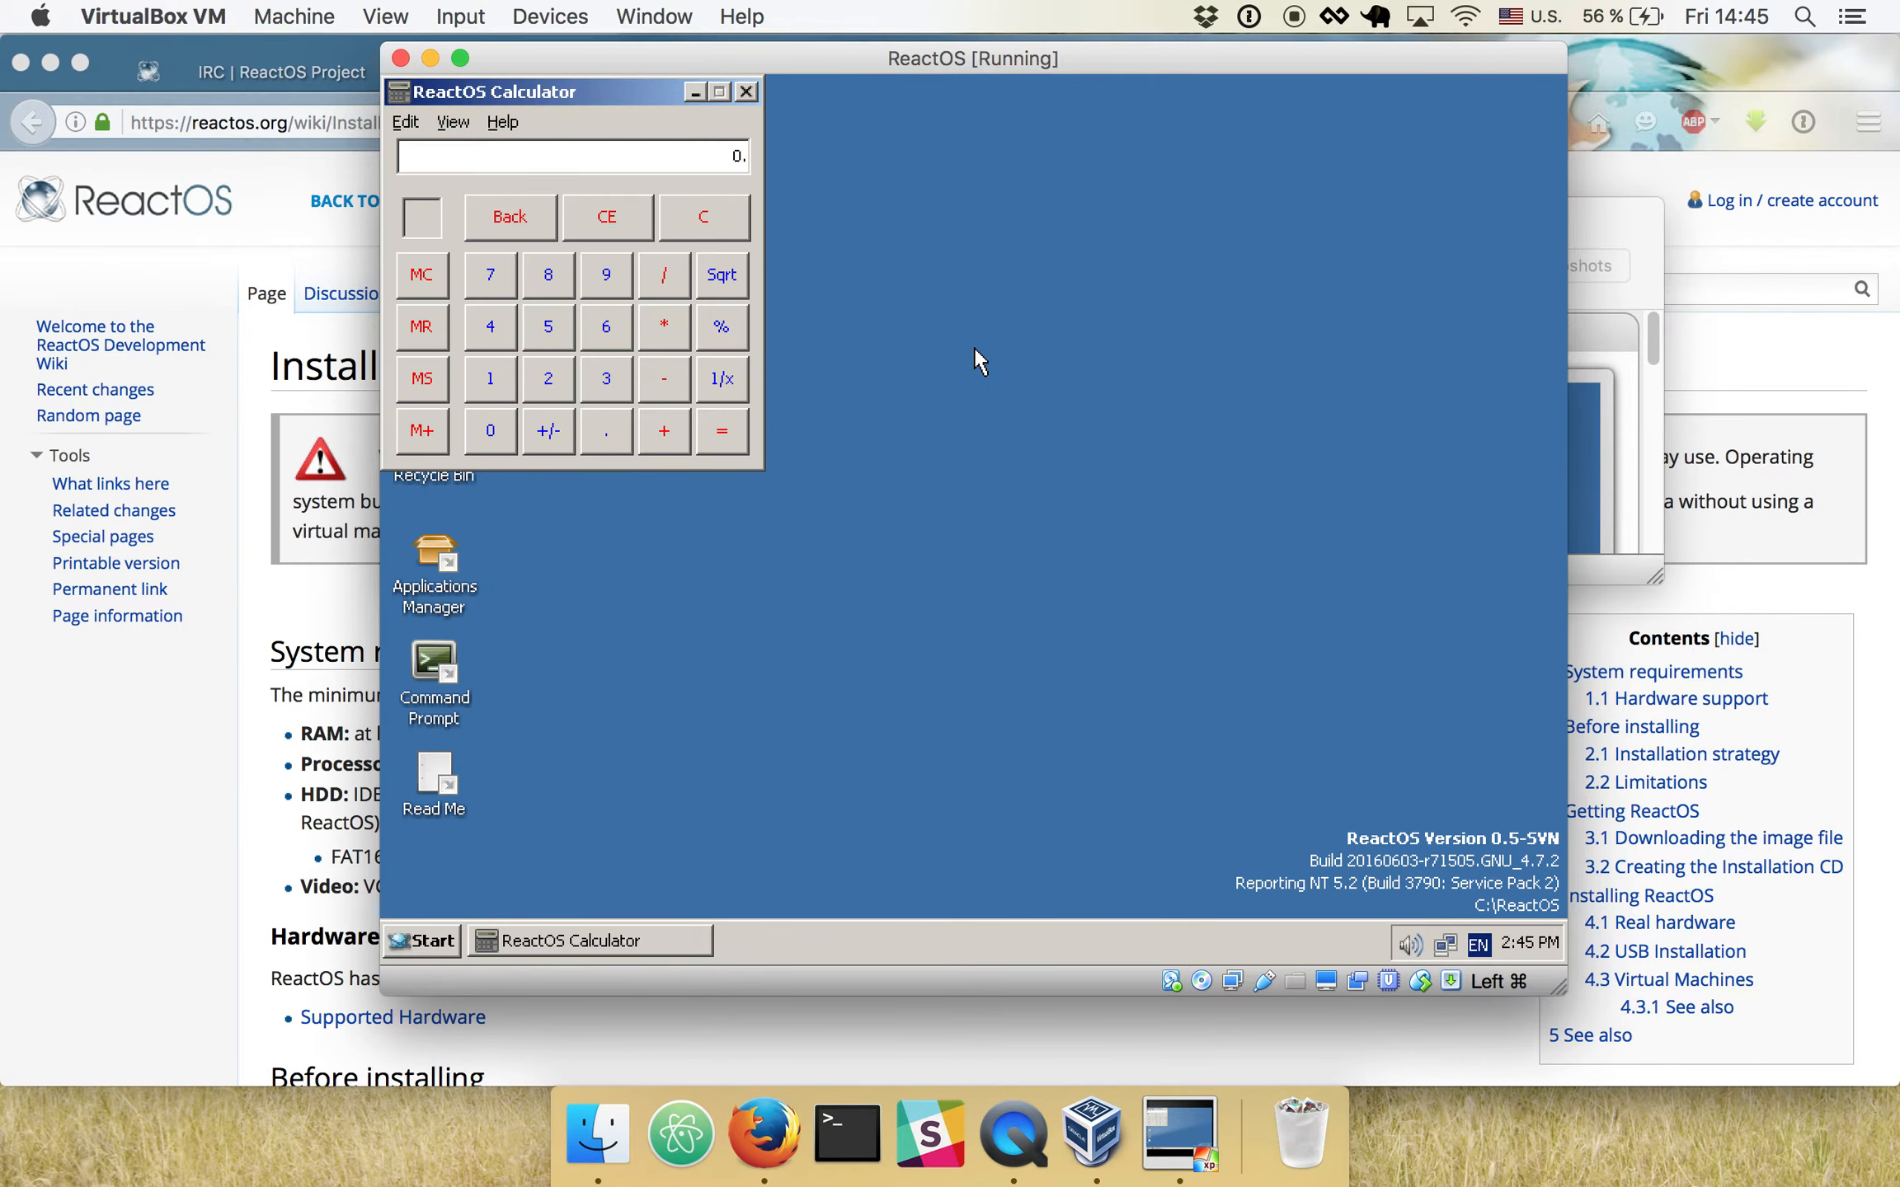
left_click(619, 311)
left_click(614, 268)
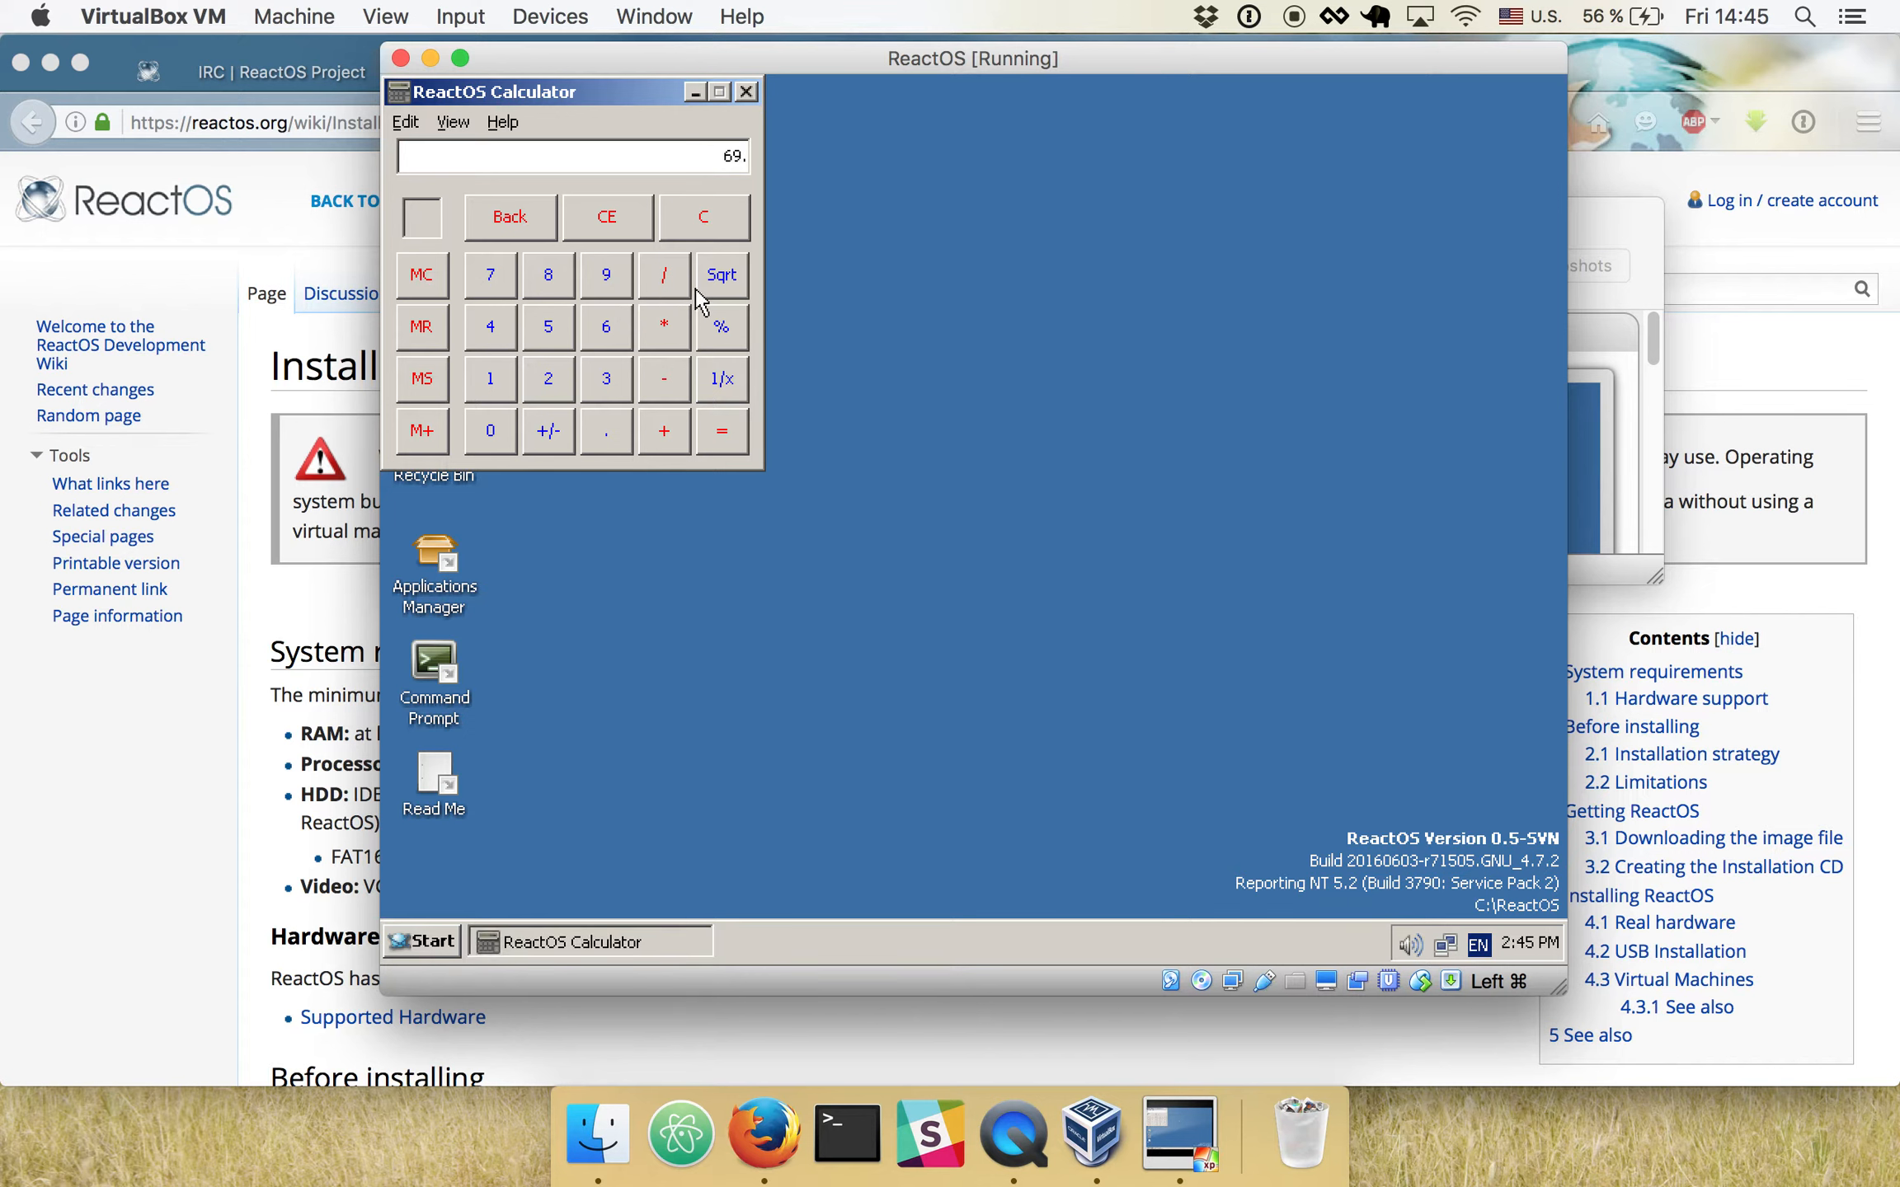
left_click(747, 91)
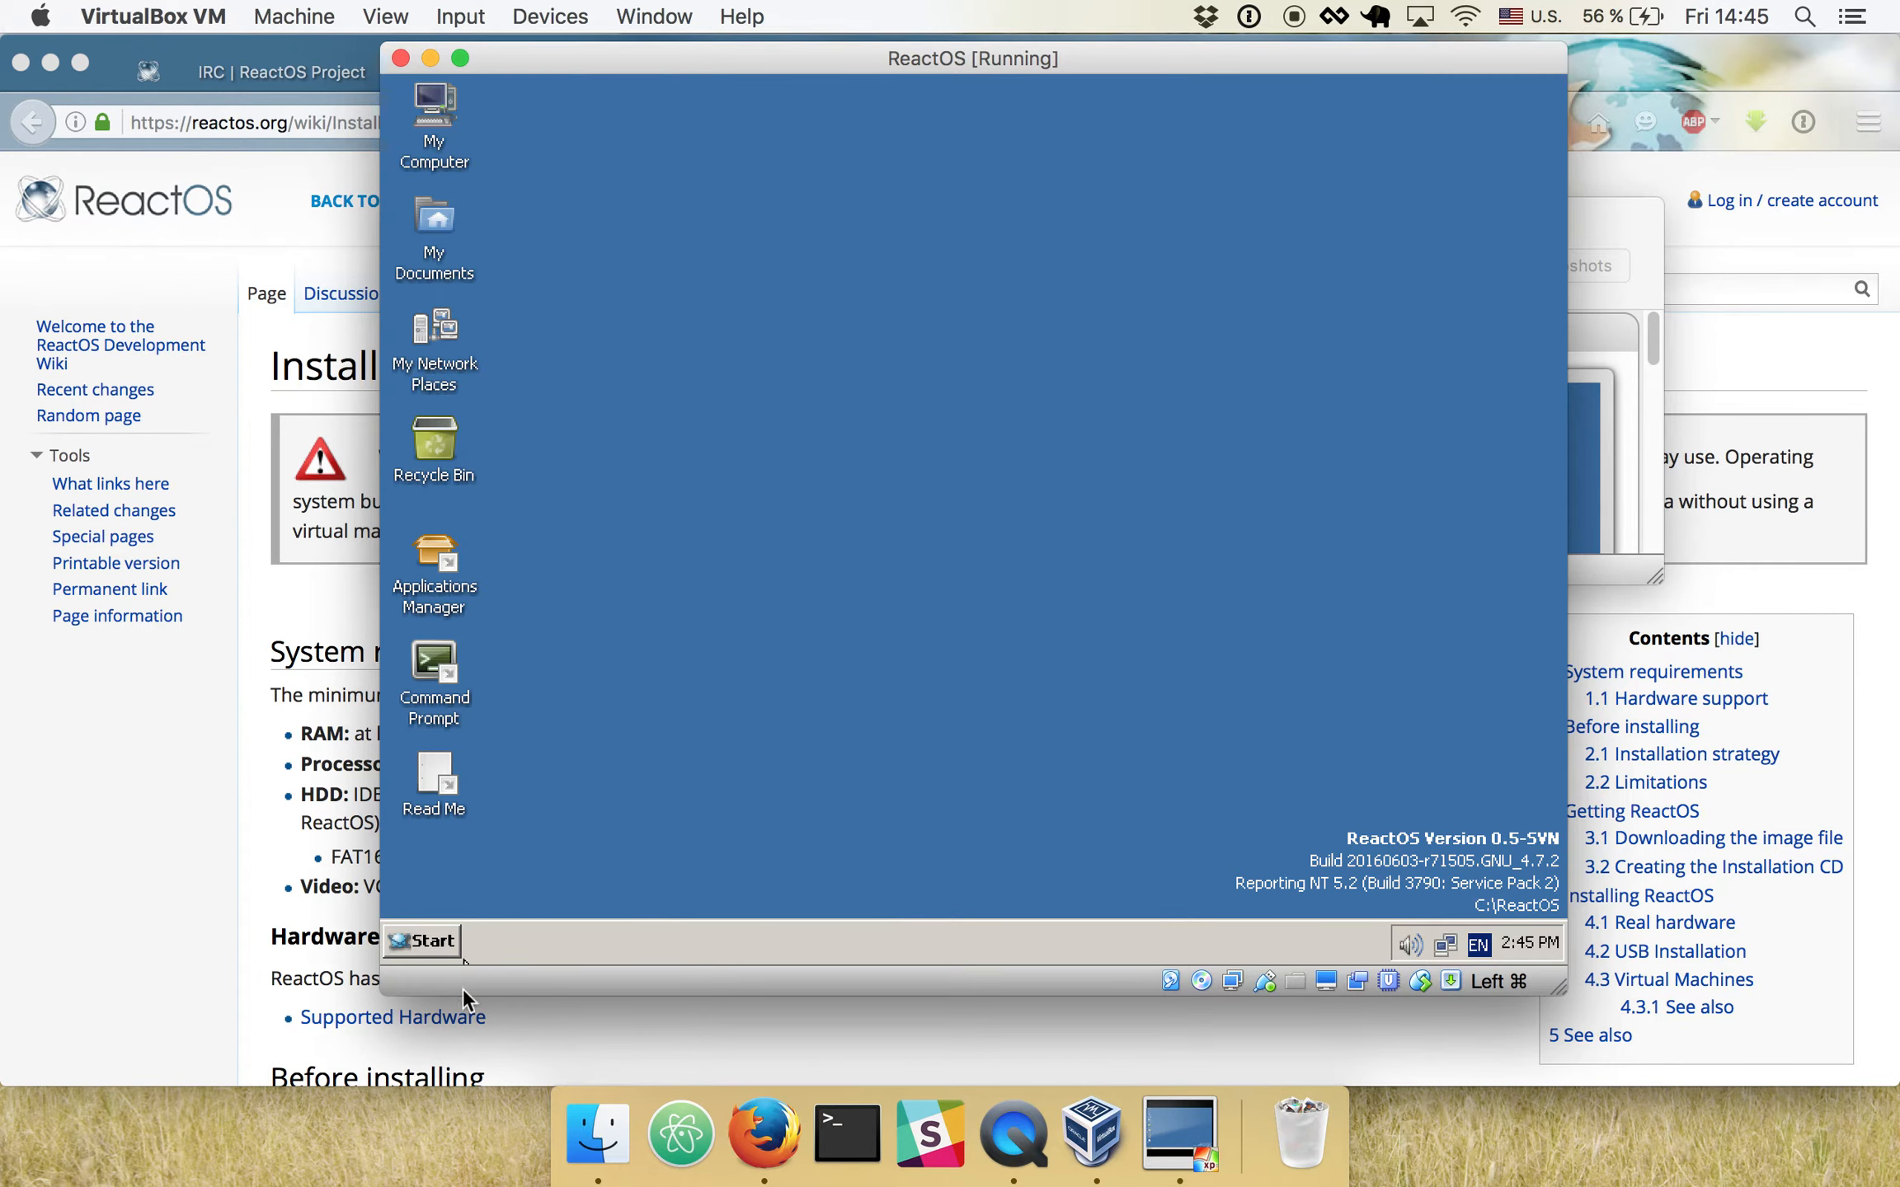
- Launch WineMine from the Games program group and try the volume control of ReactOS
left_click(437, 946)
mouse_move(544, 600)
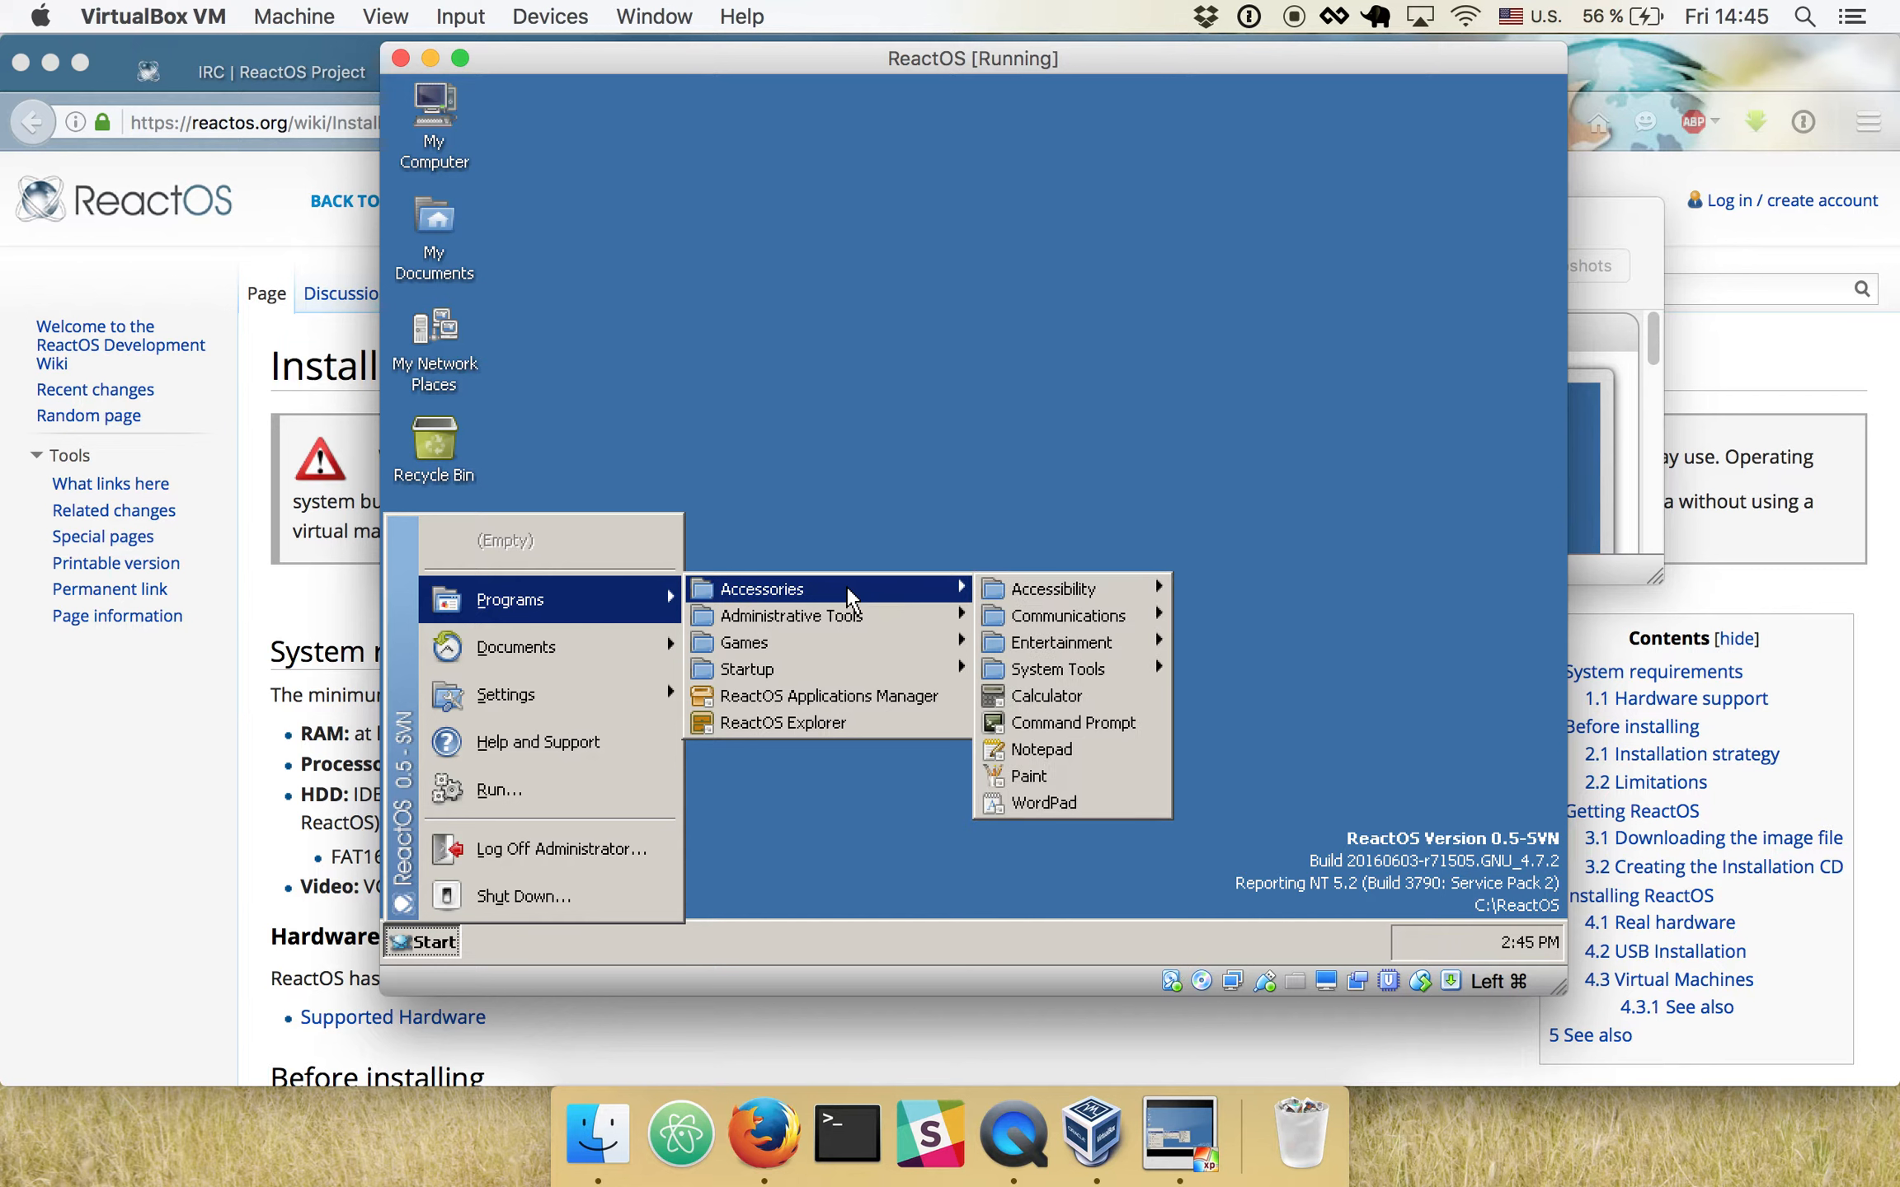
mouse_move(948, 643)
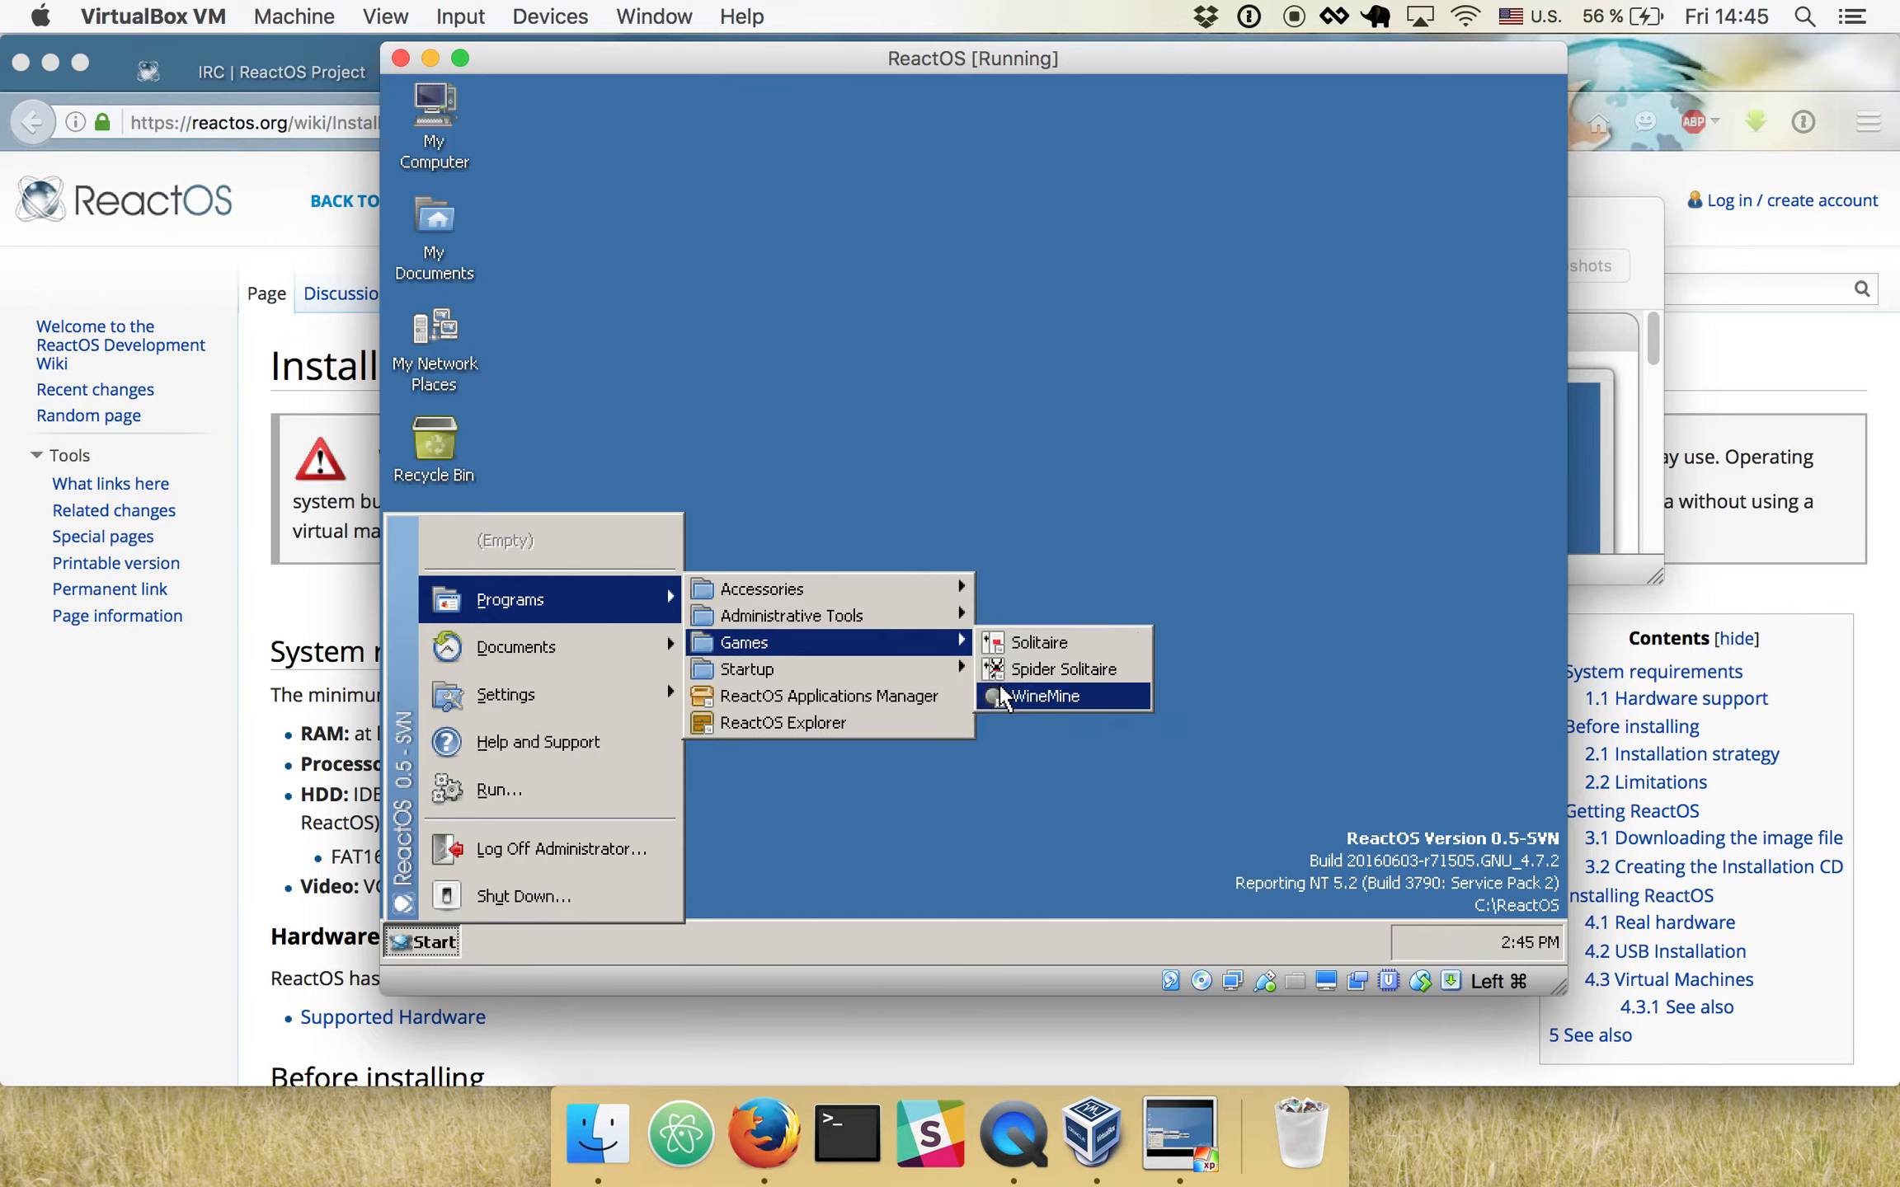
left_click(1027, 696)
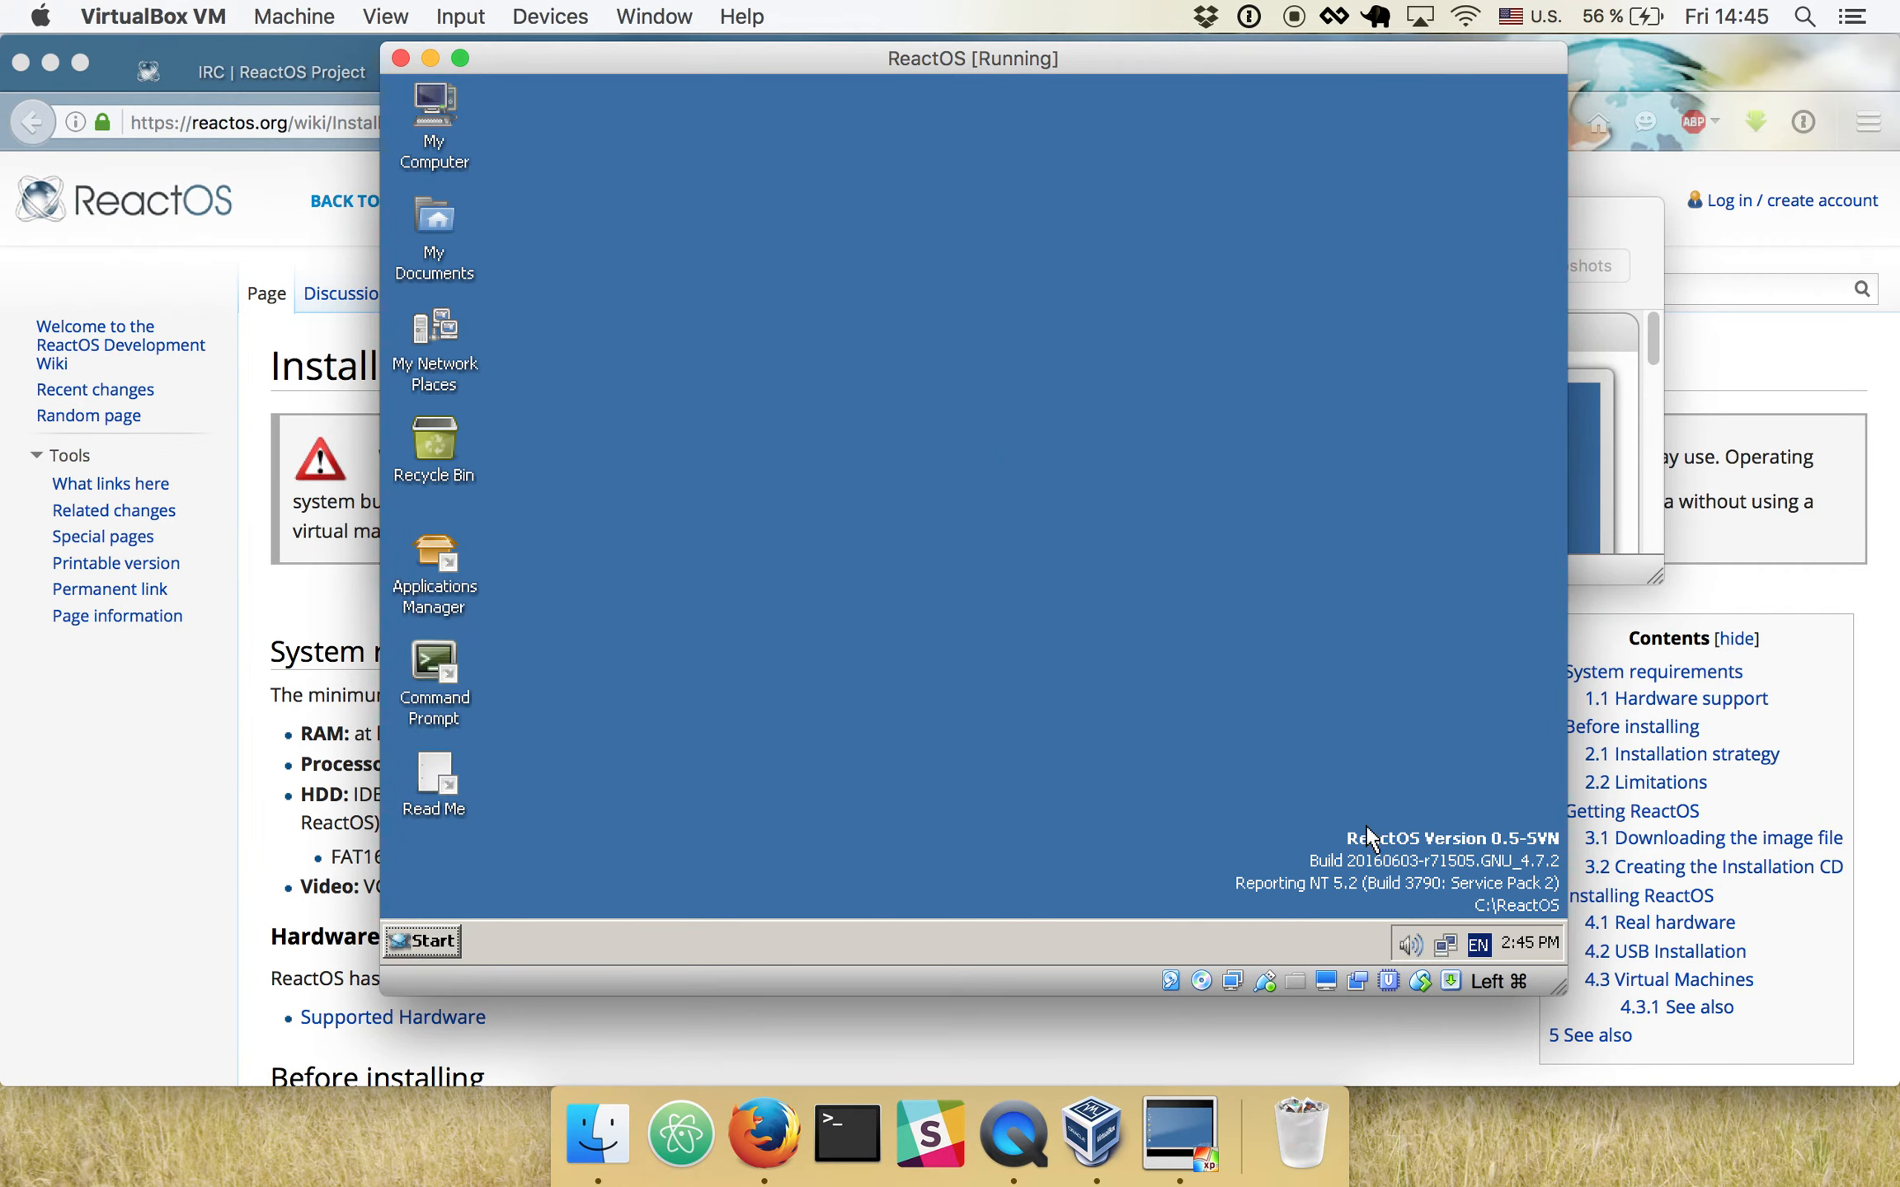
left_click(1409, 944)
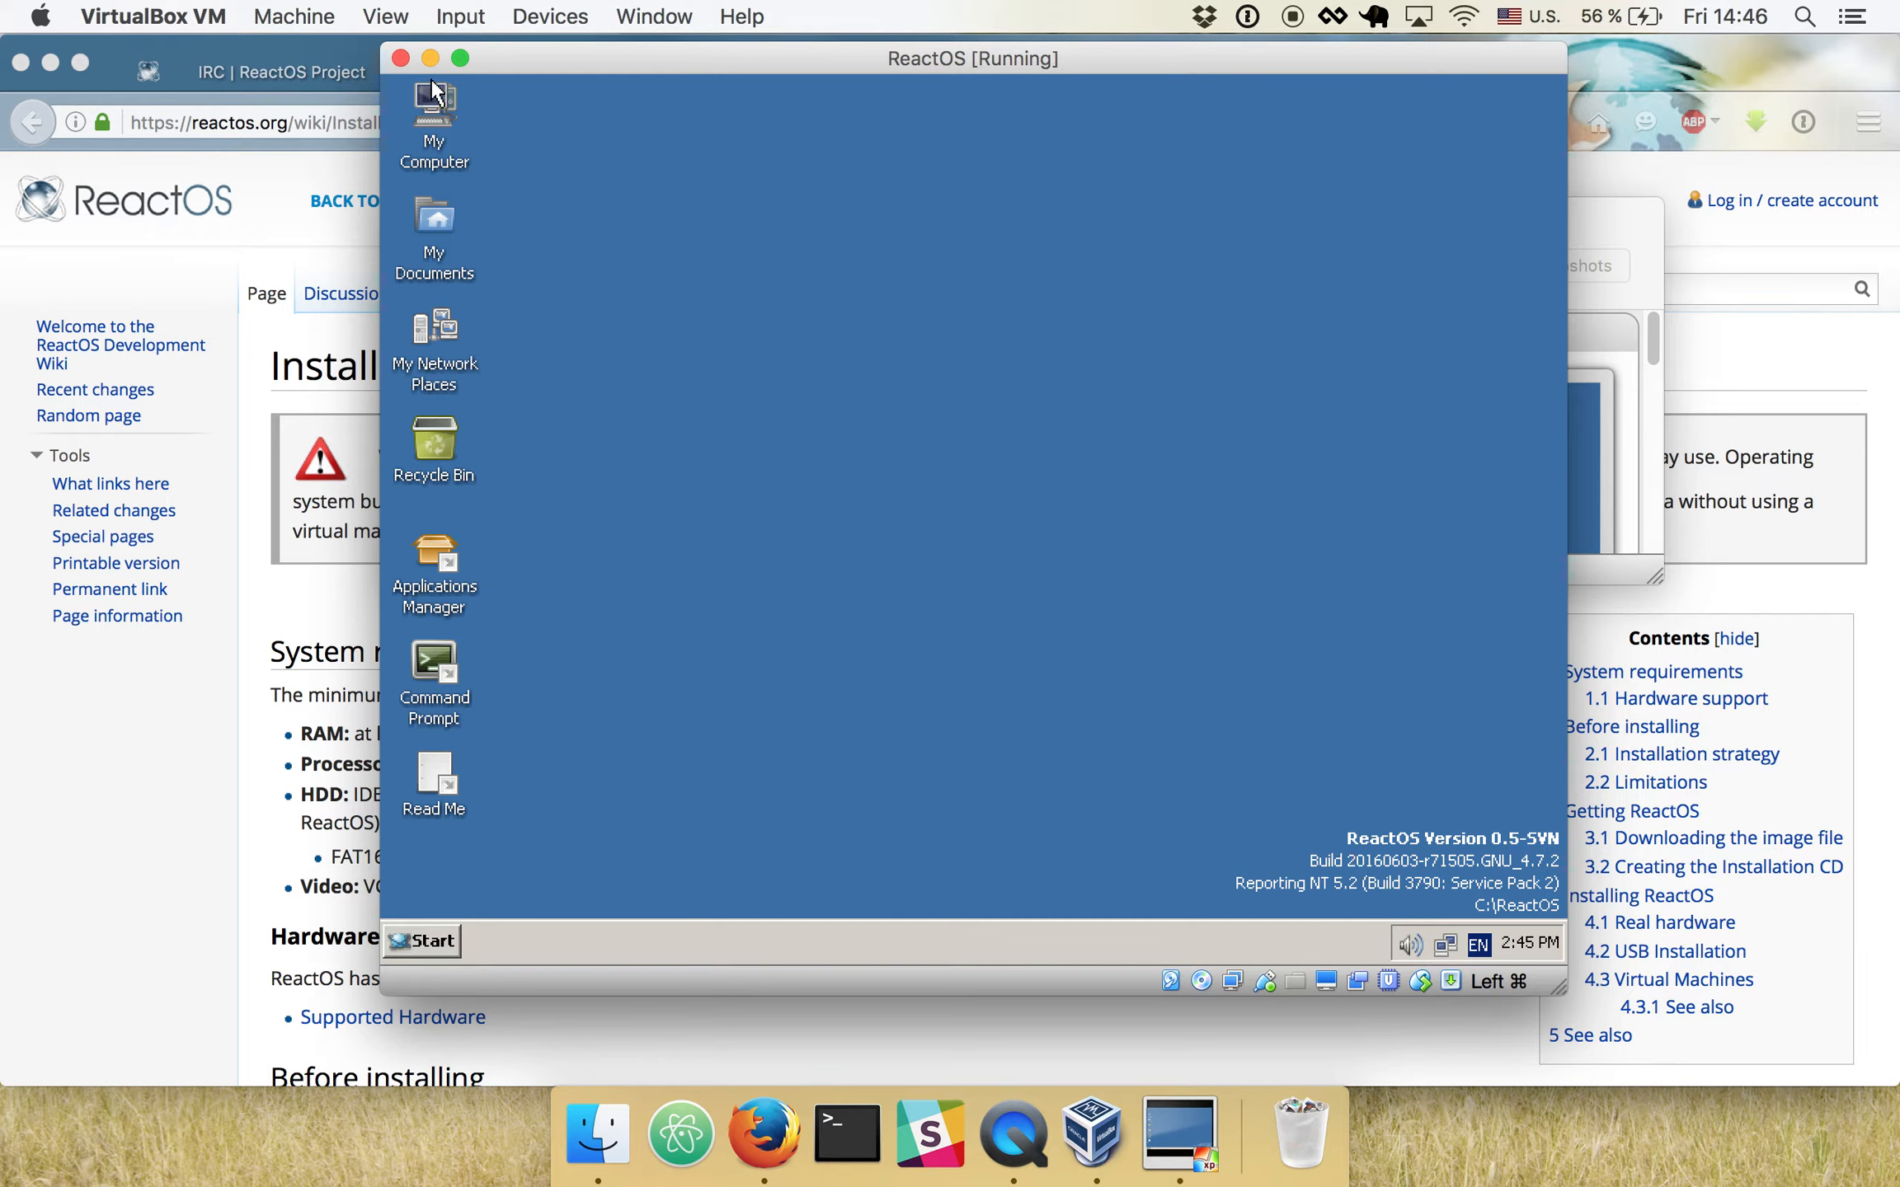
- Open My Computer, try its Control Panel folder, and view the contents of Local Disk (C:)
double_click(439, 112)
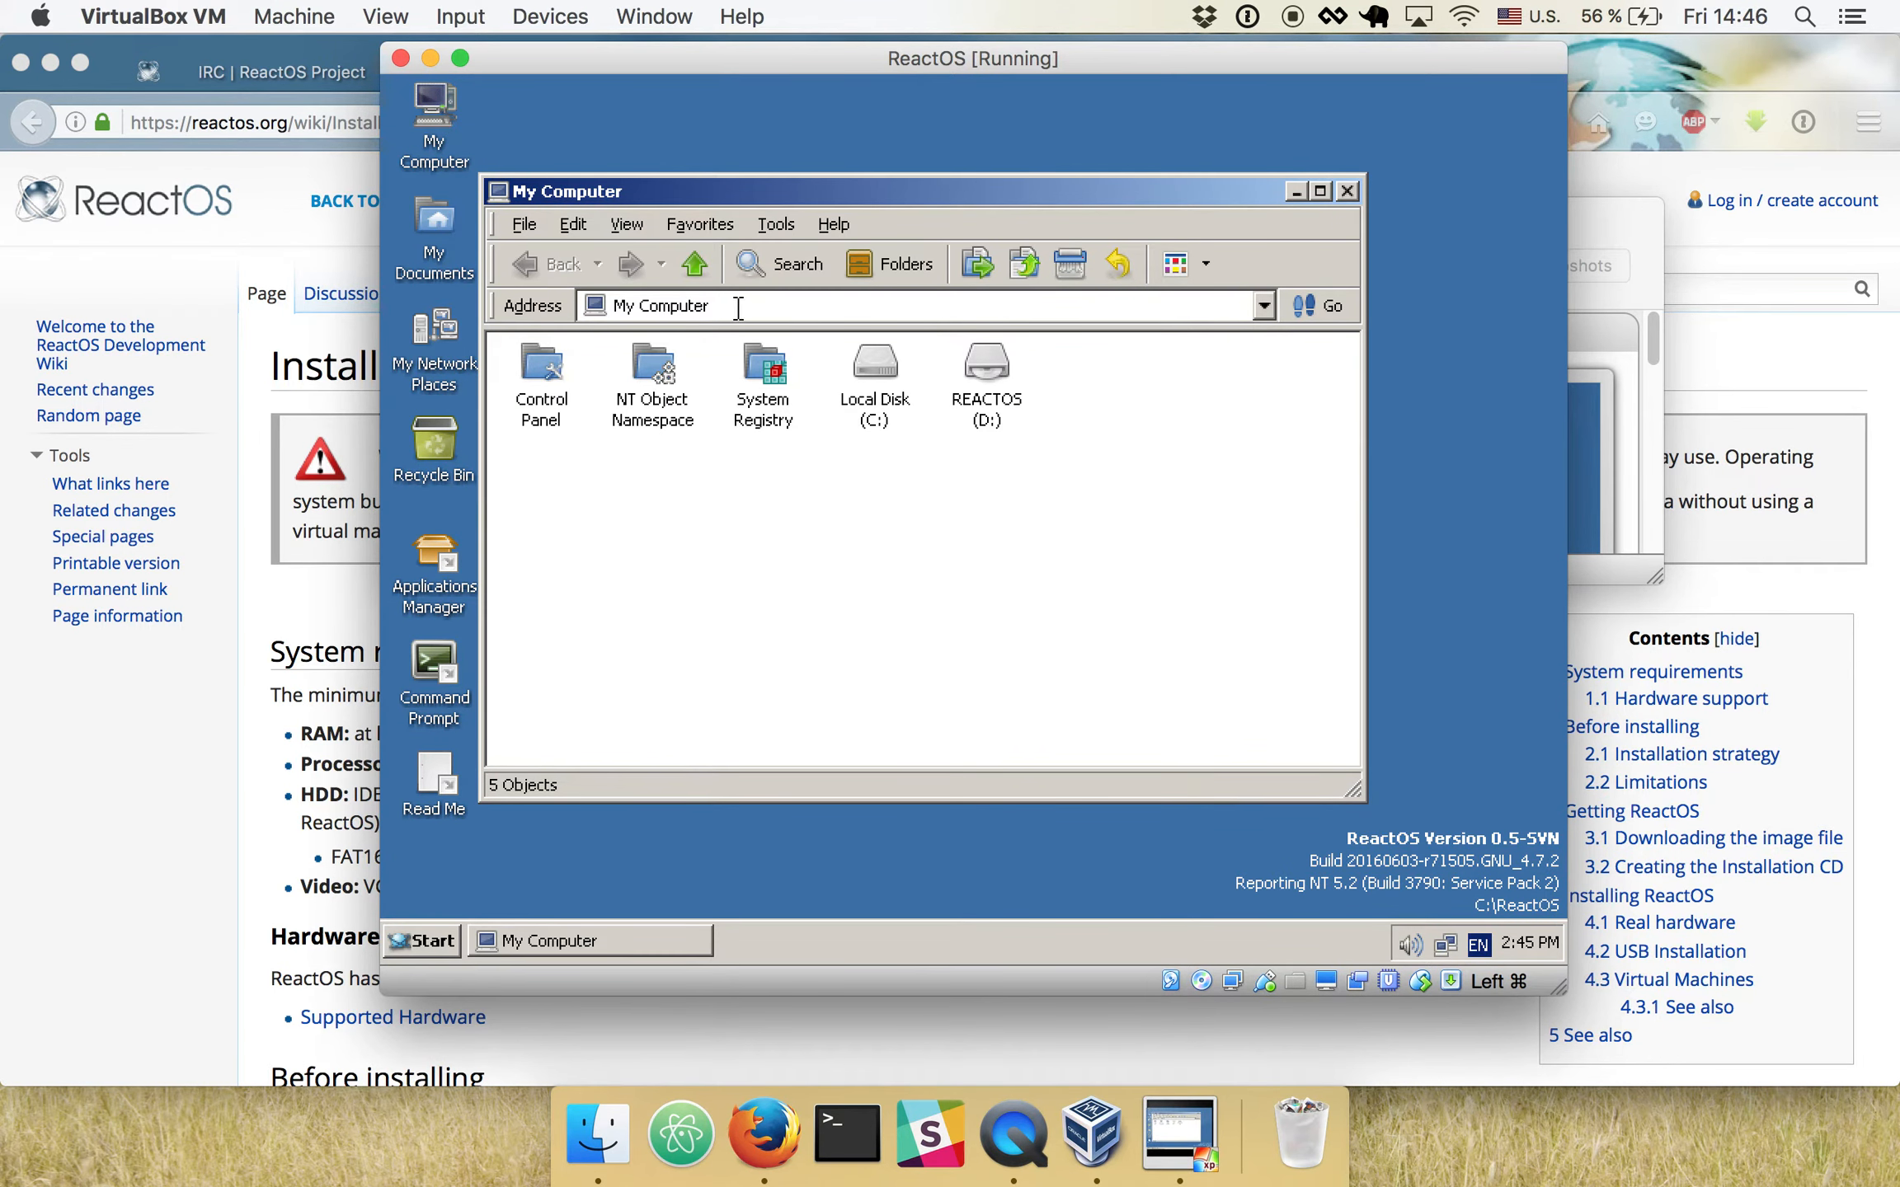
left_click(694, 264)
double_click(551, 362)
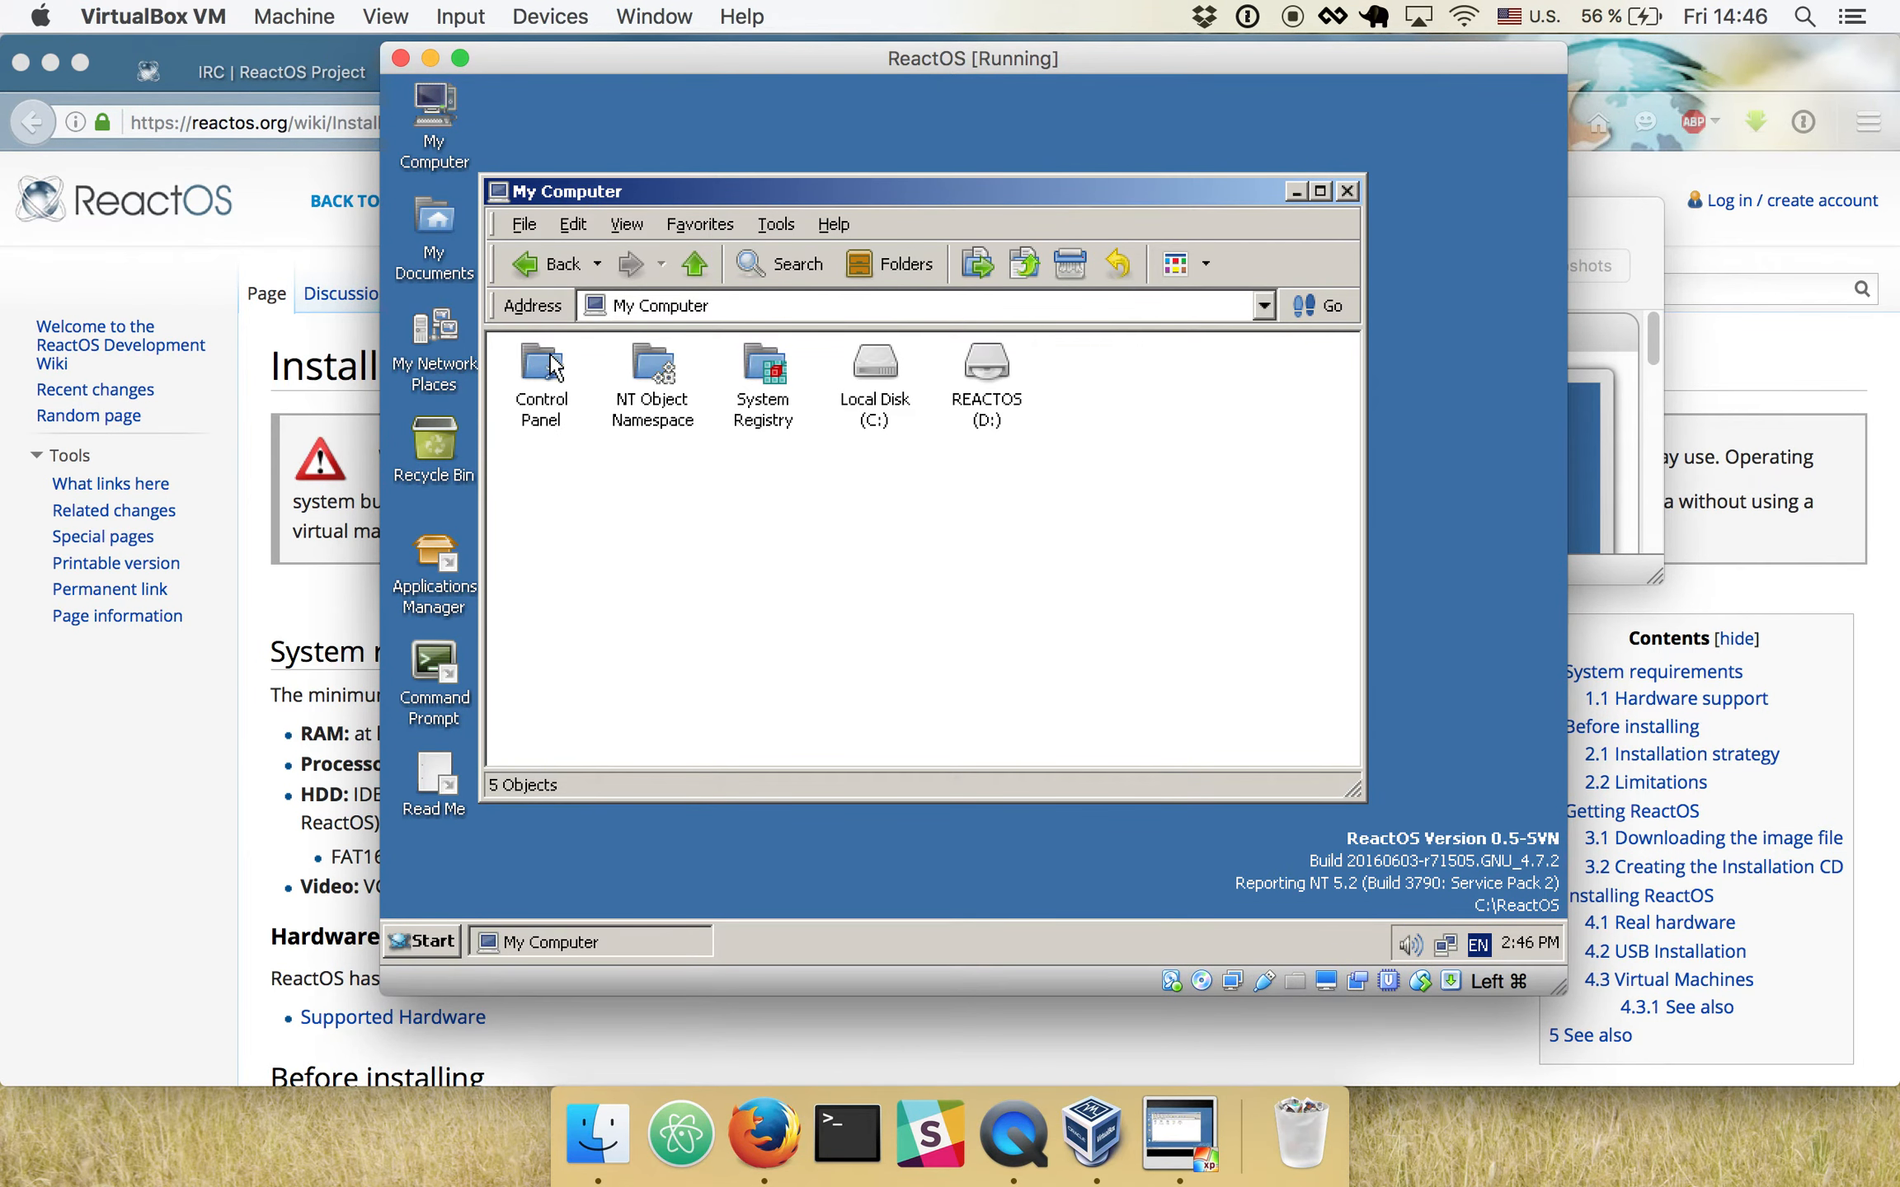
left_click(877, 371)
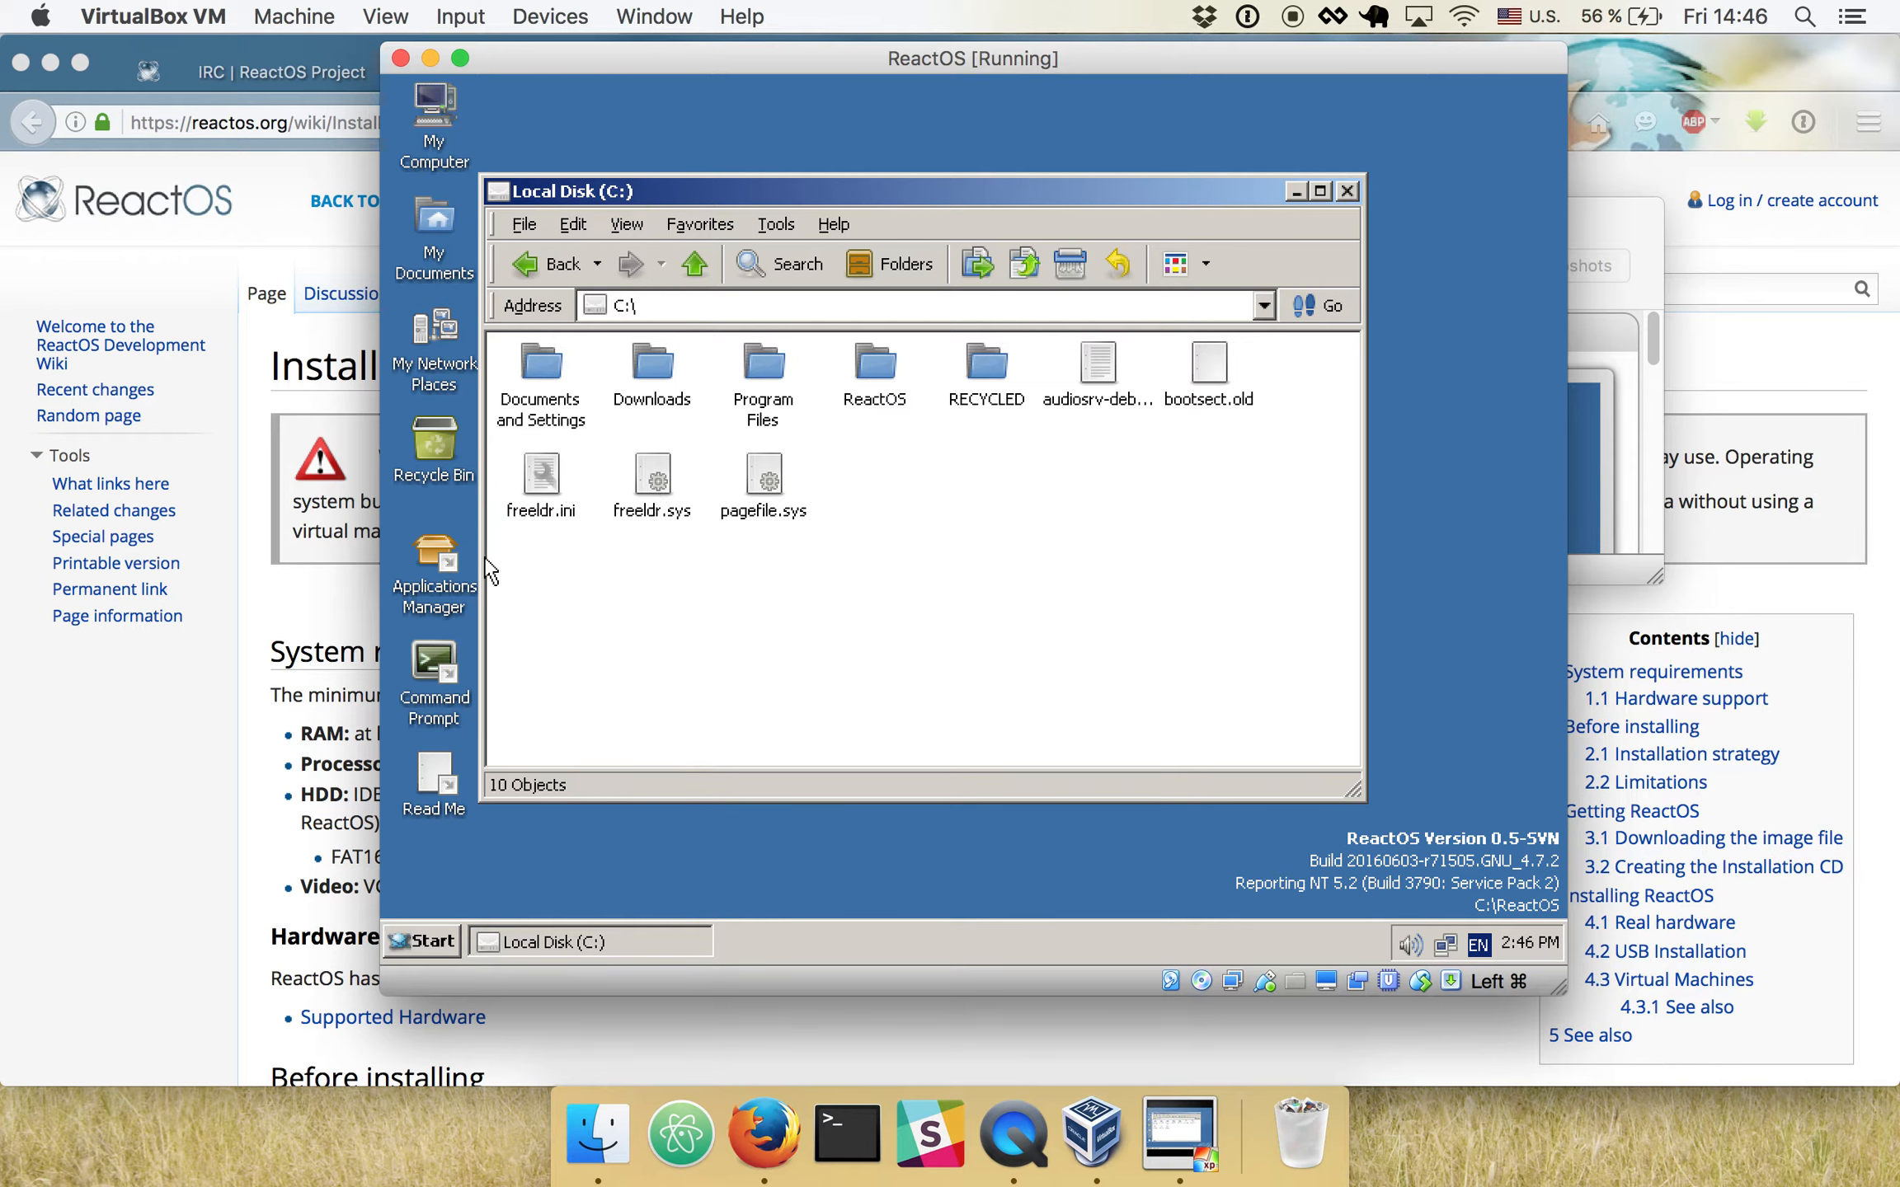
- Open the Applications Manager and view the Mozilla Firefox 45 entry in the Internet & Network category
double_click(436, 553)
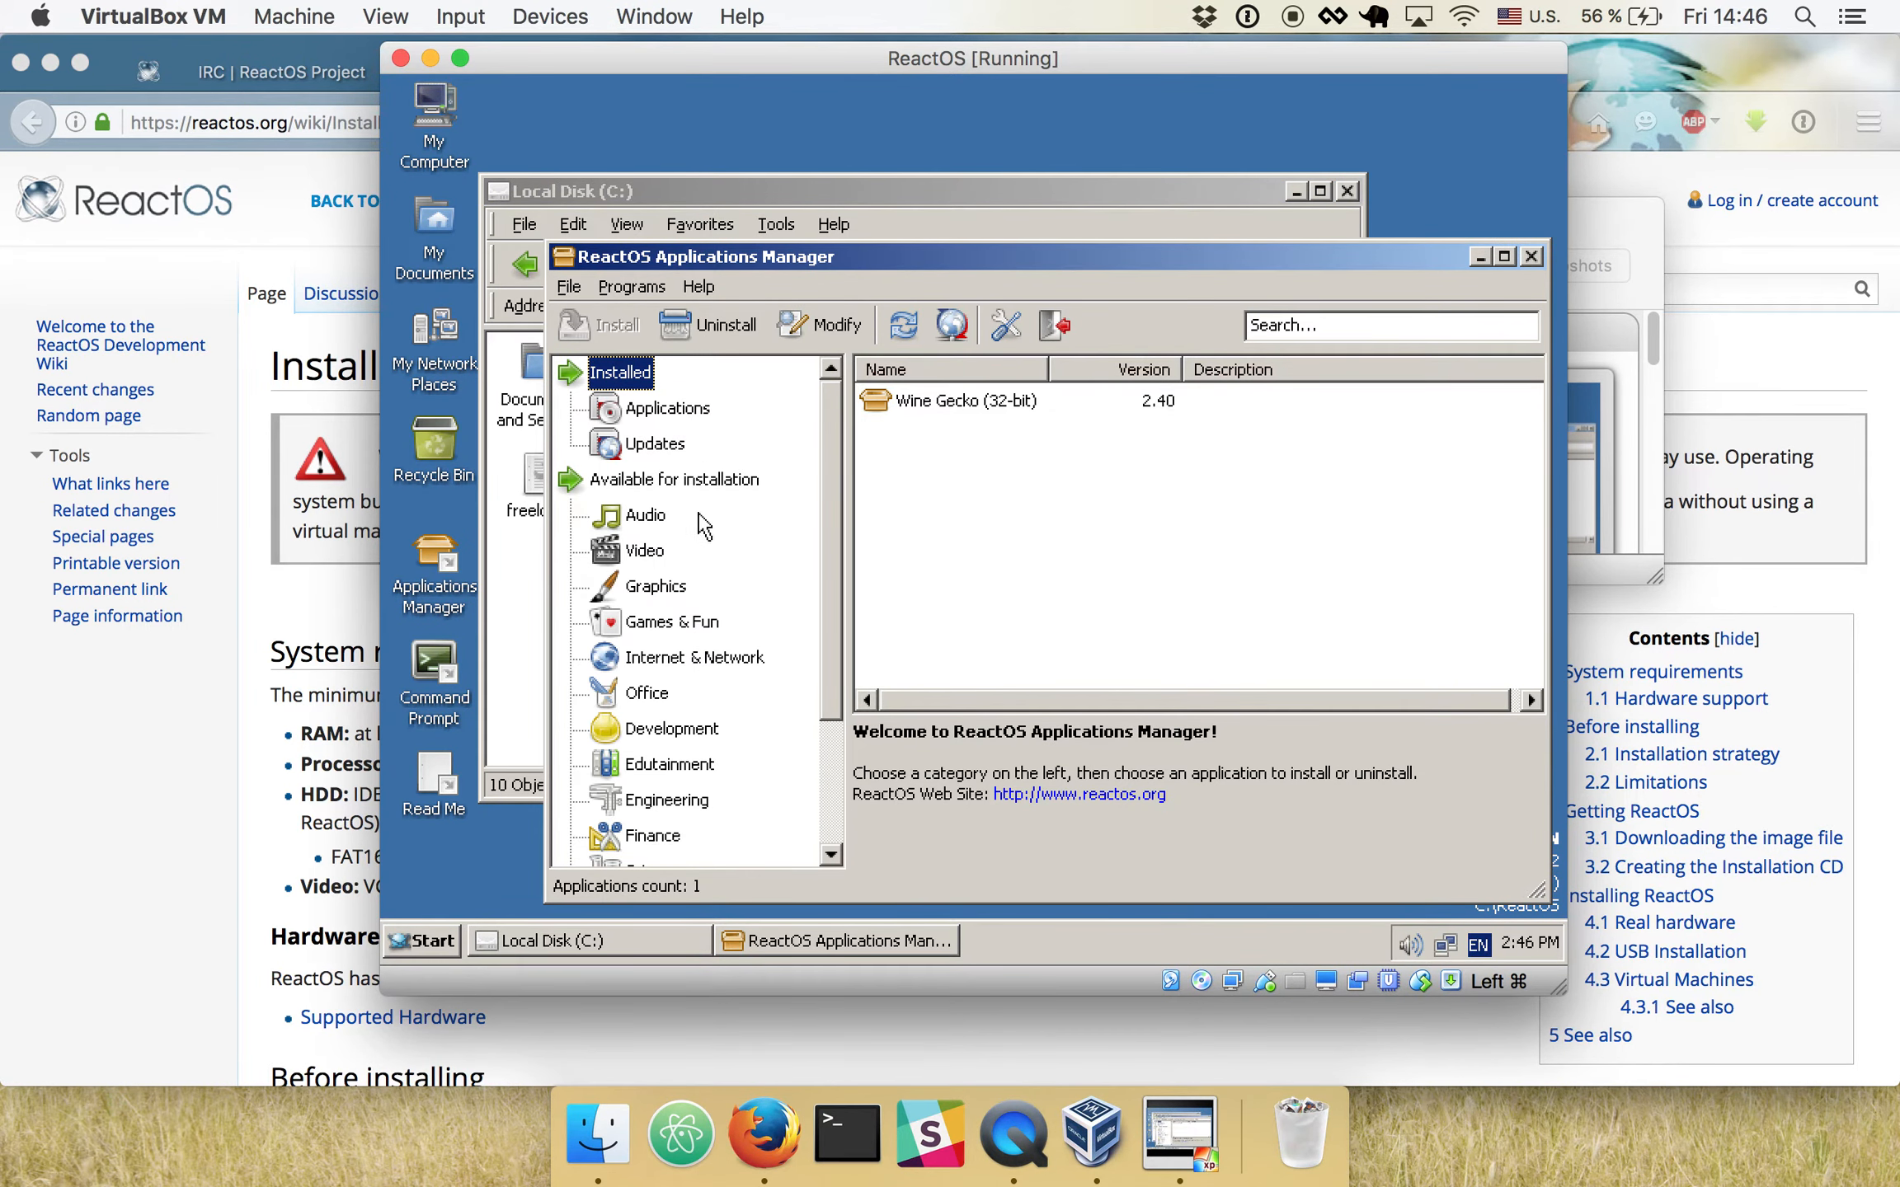
scroll(675, 666, "down", 1)
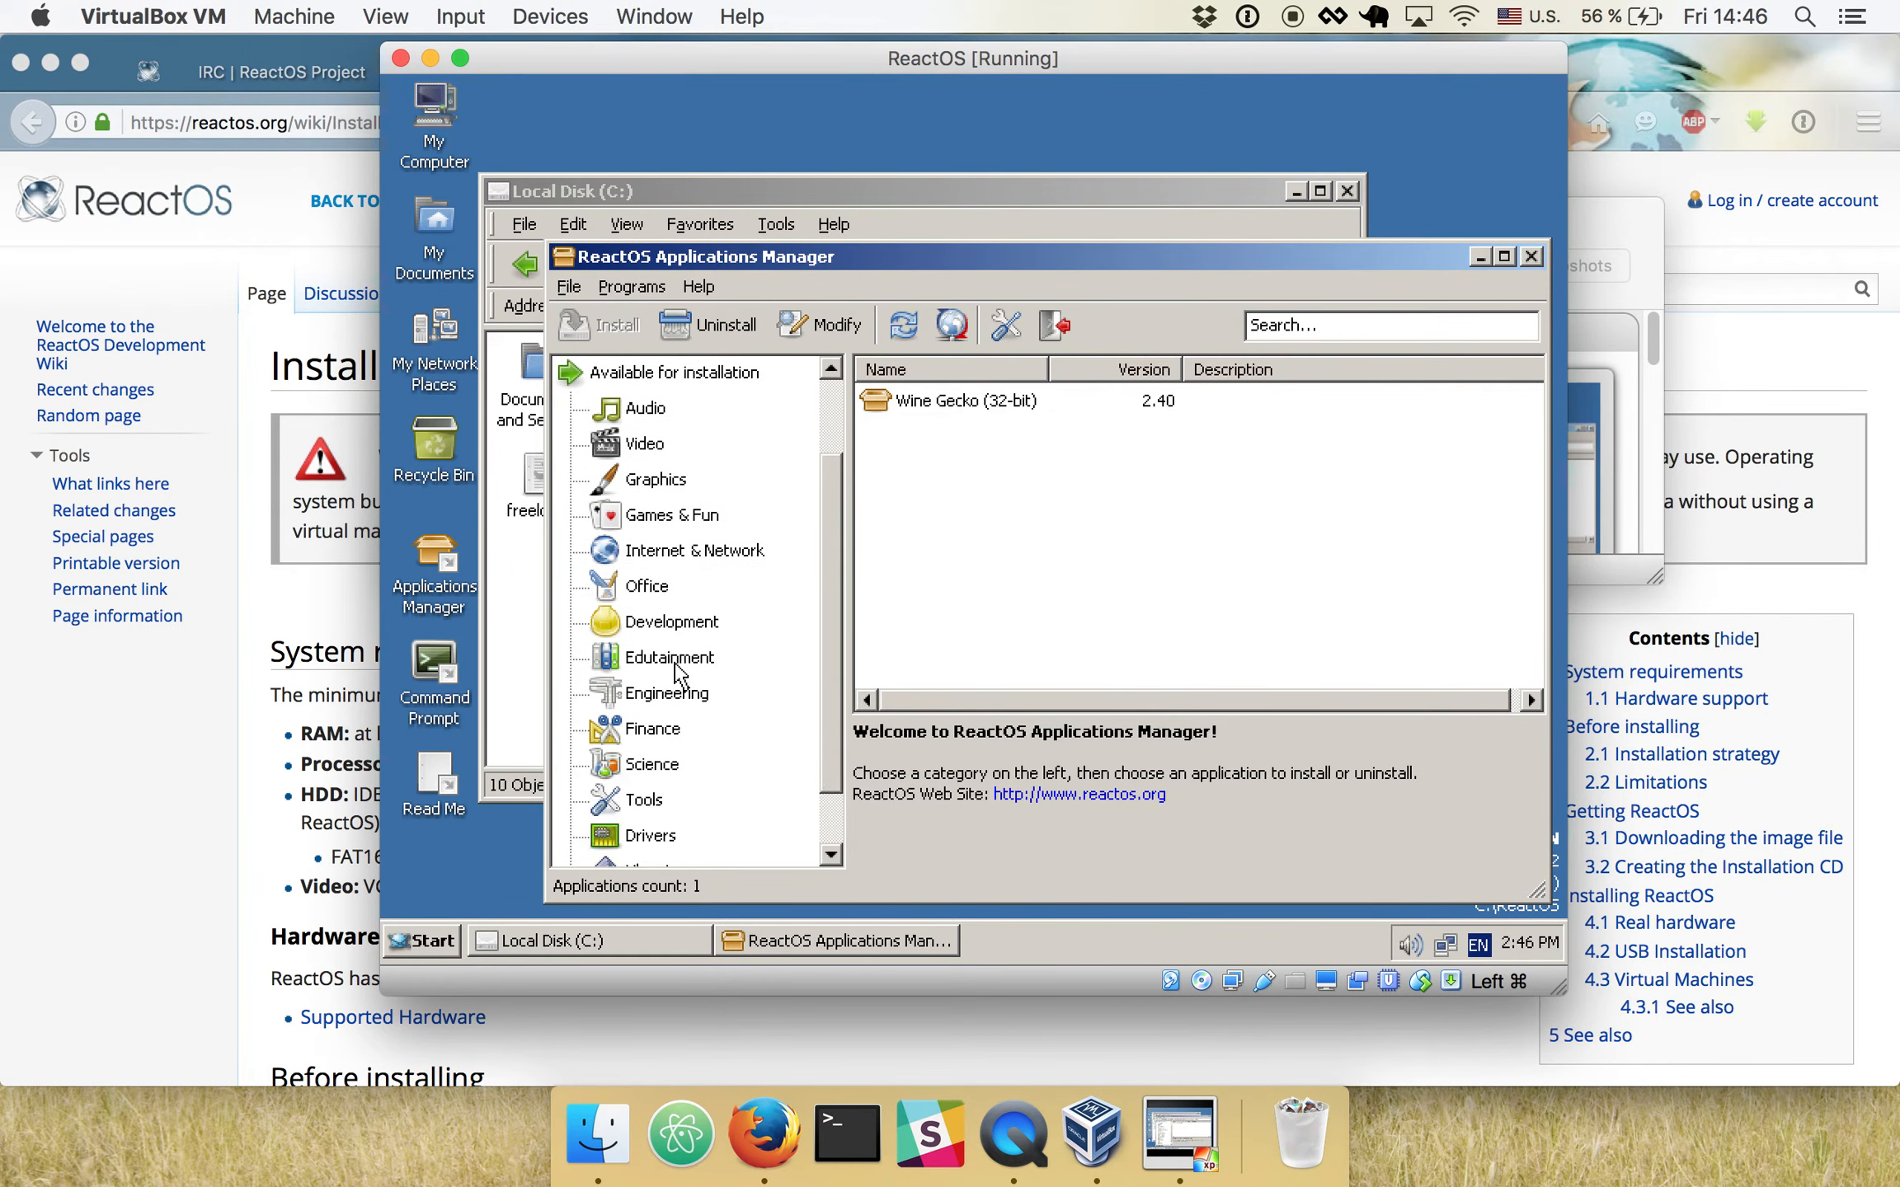
left_click(675, 552)
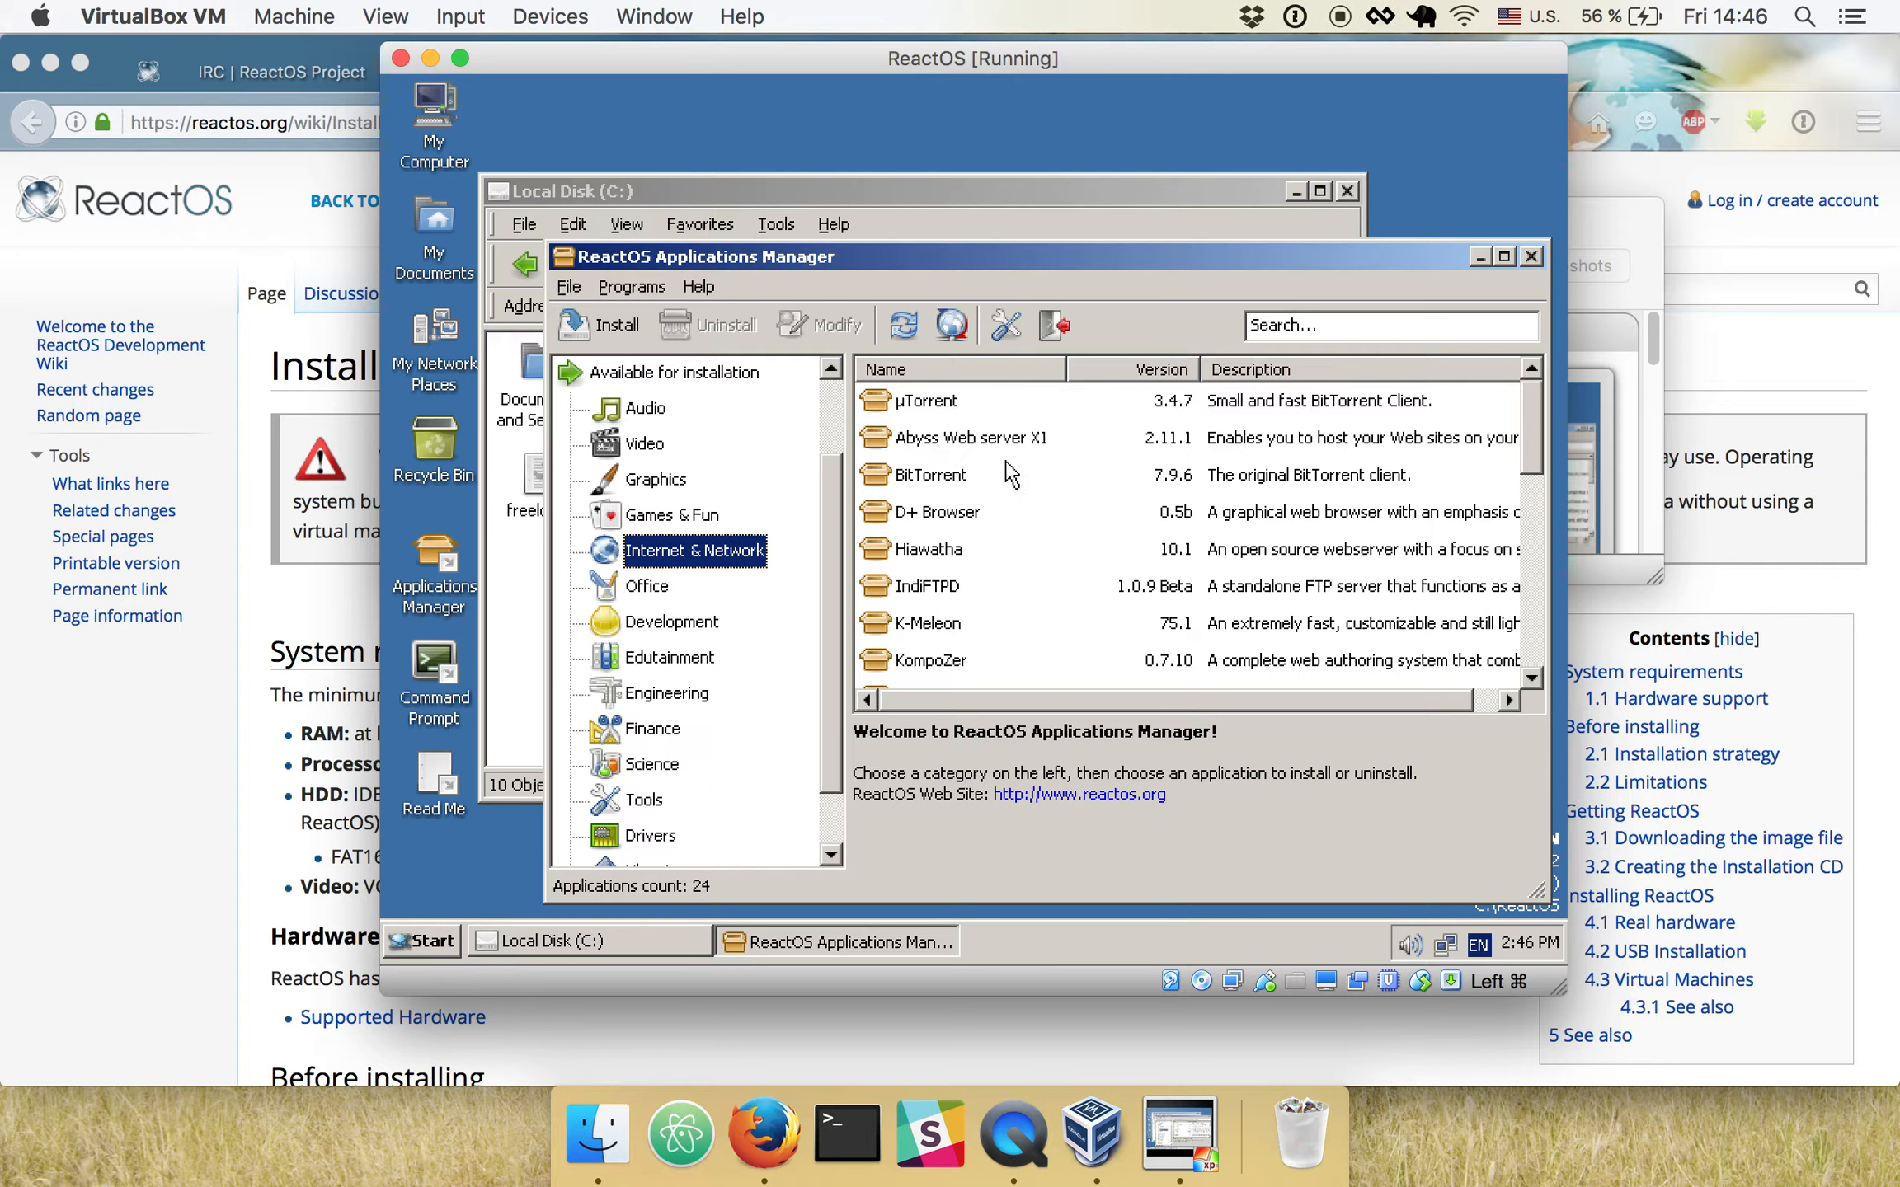
scroll(1010, 475, "down", 2)
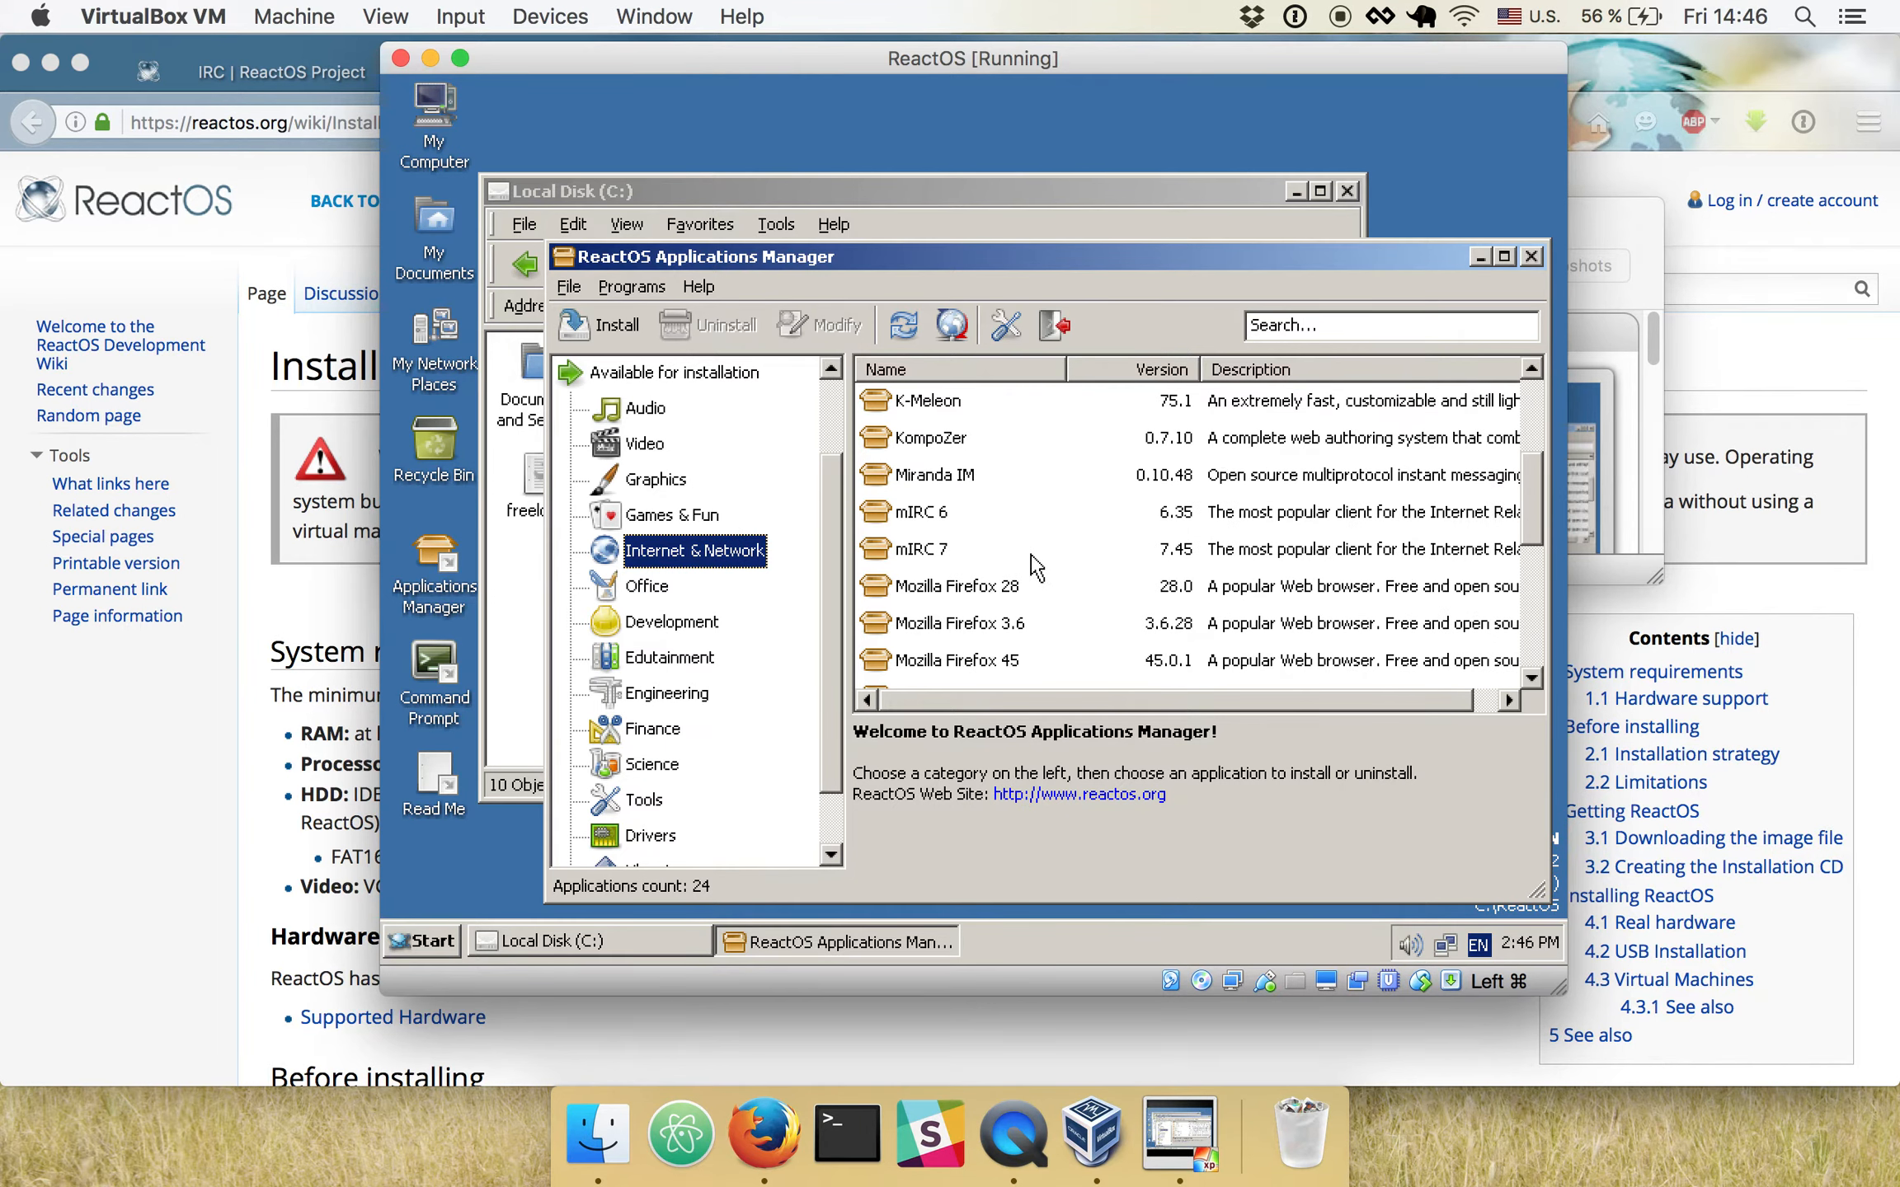
left_click(1023, 624)
key("Down")
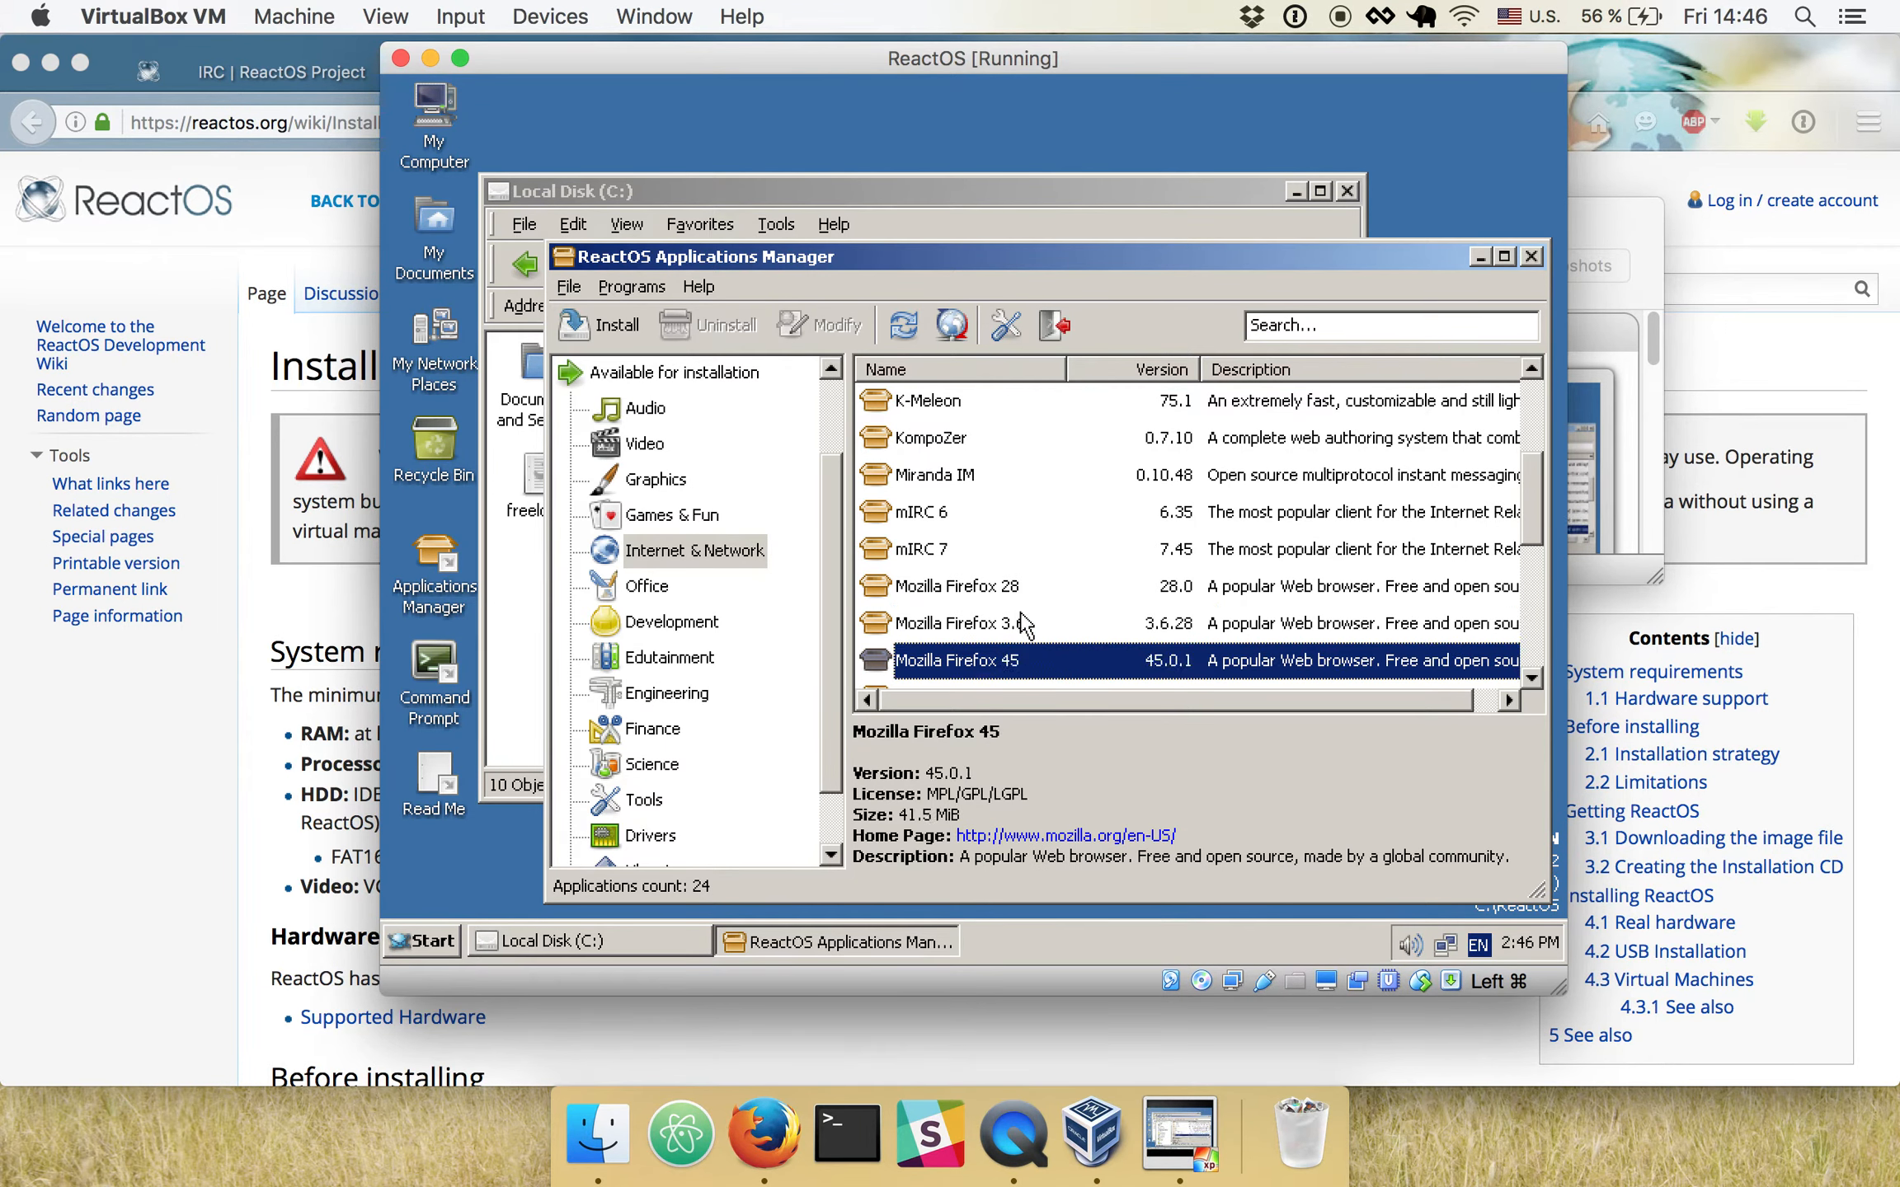
key("Down")
key("Up")
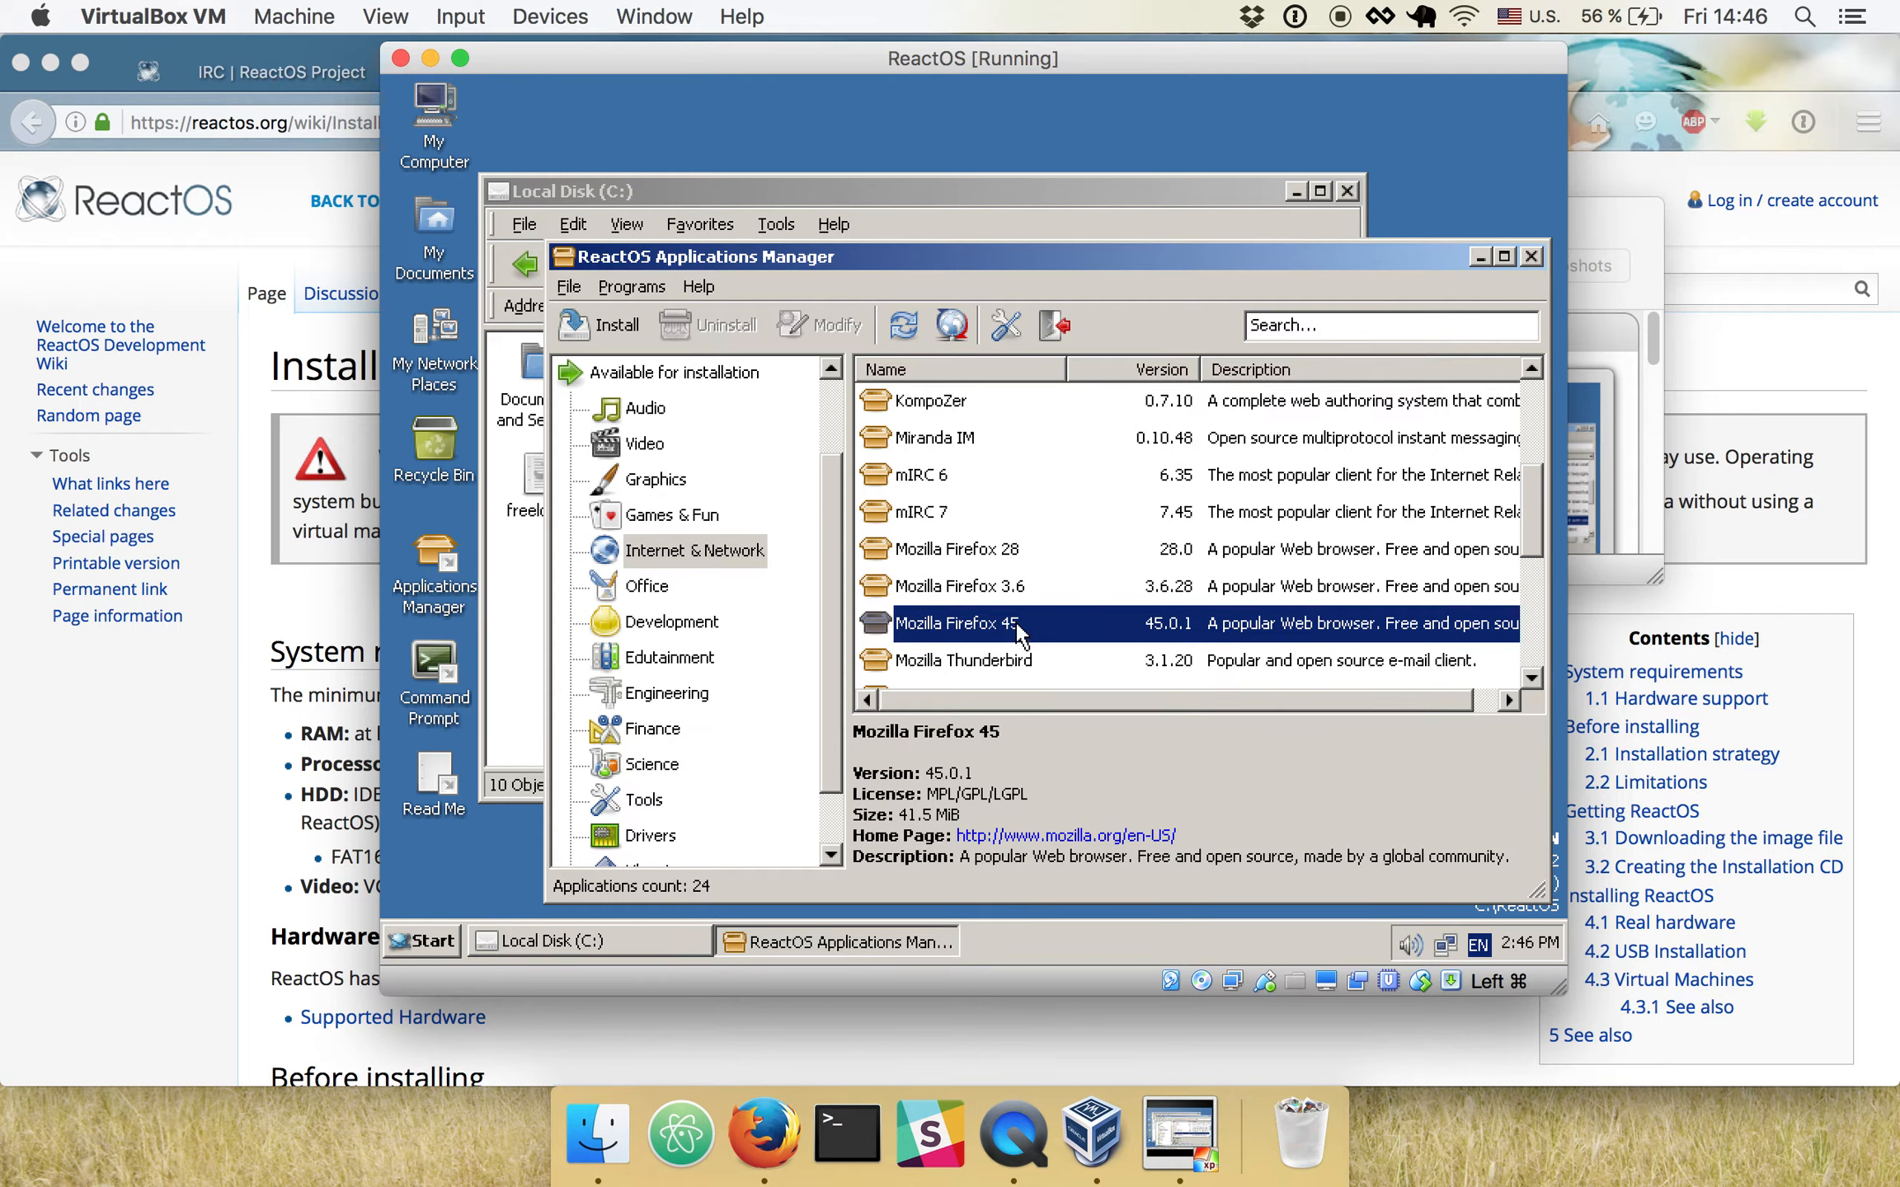
- View the Mozilla Firefox 3.6 and Firefox 28 entries, and close the Applications Manager and Local Disk windows
left_click(956, 587)
left_click(959, 551)
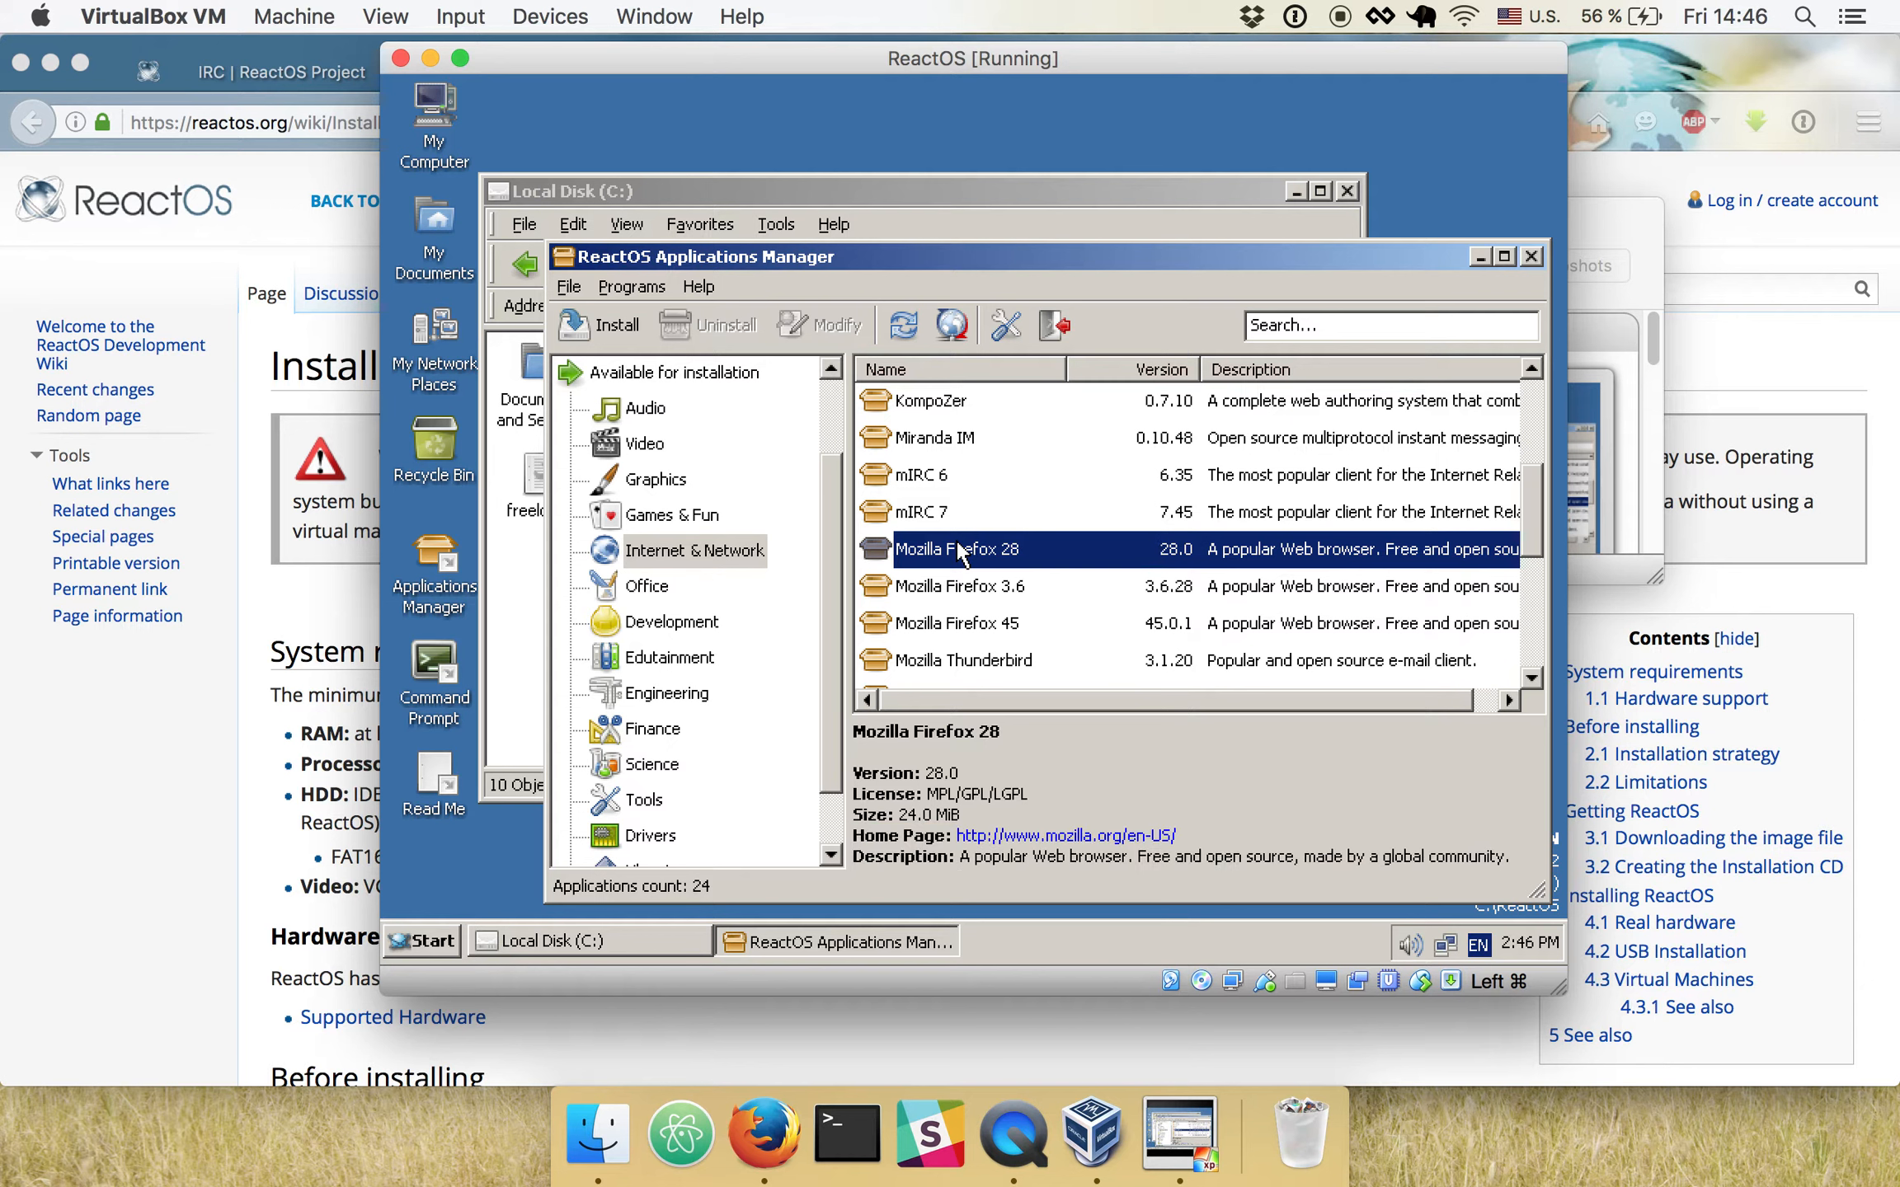
key("Down")
left_click(961, 550)
left_click(1530, 257)
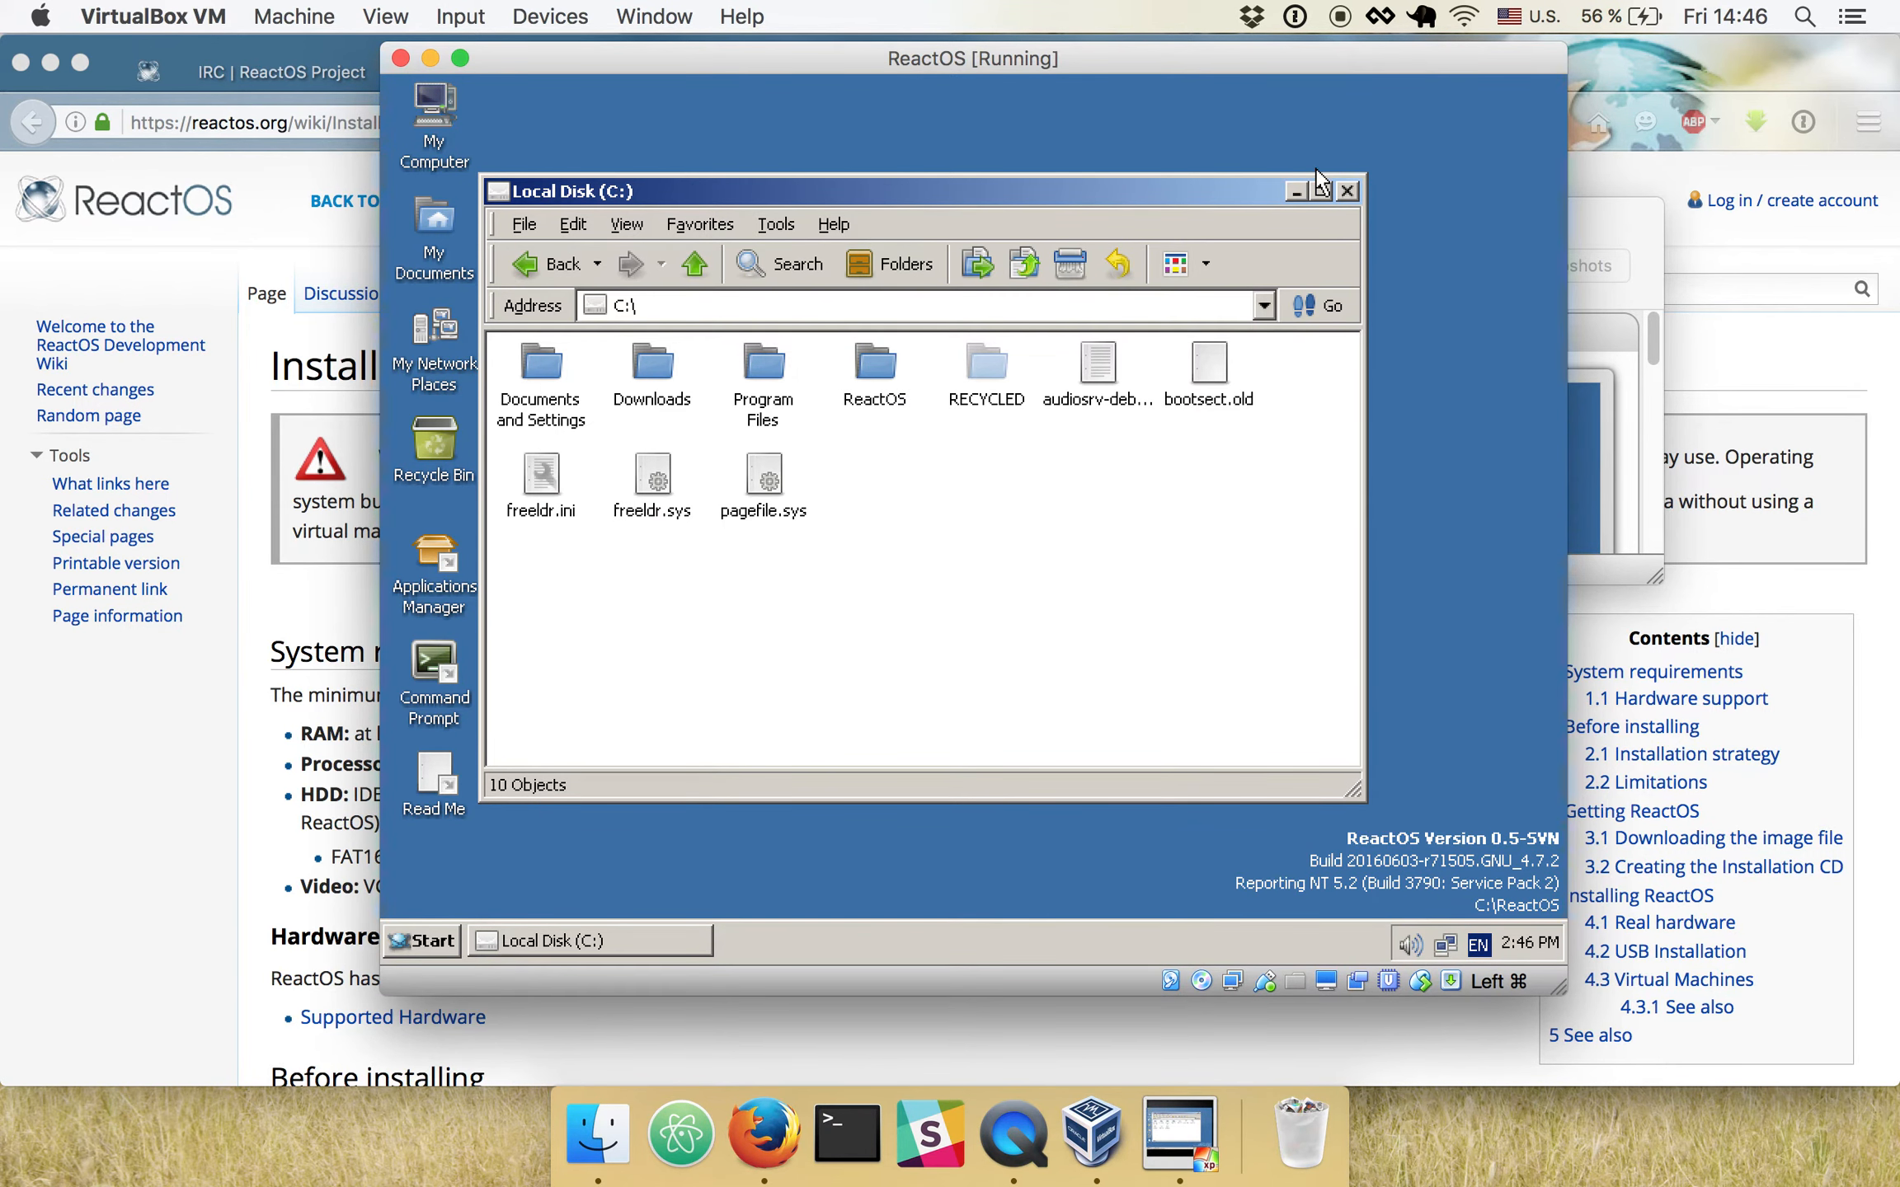
left_click(1346, 190)
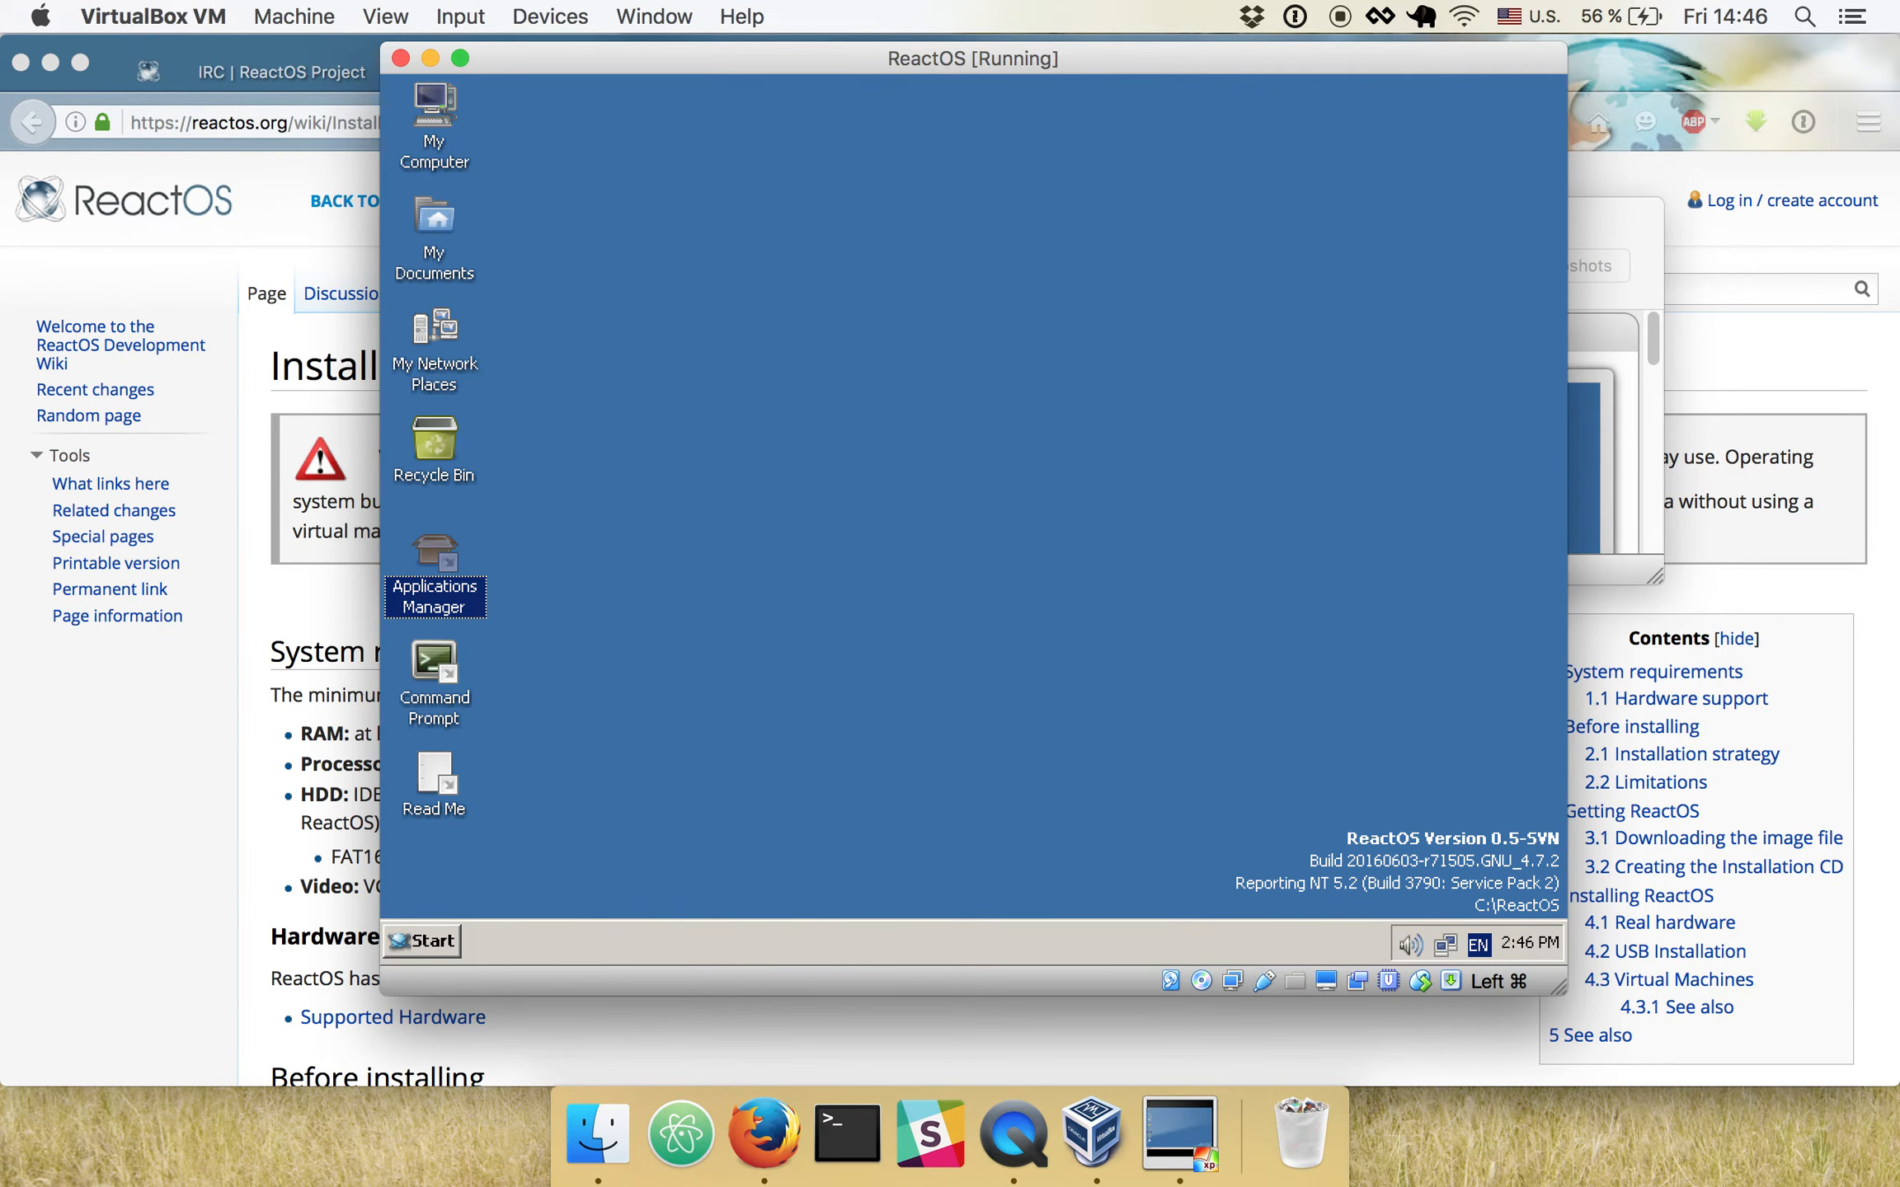
left_click(705, 261)
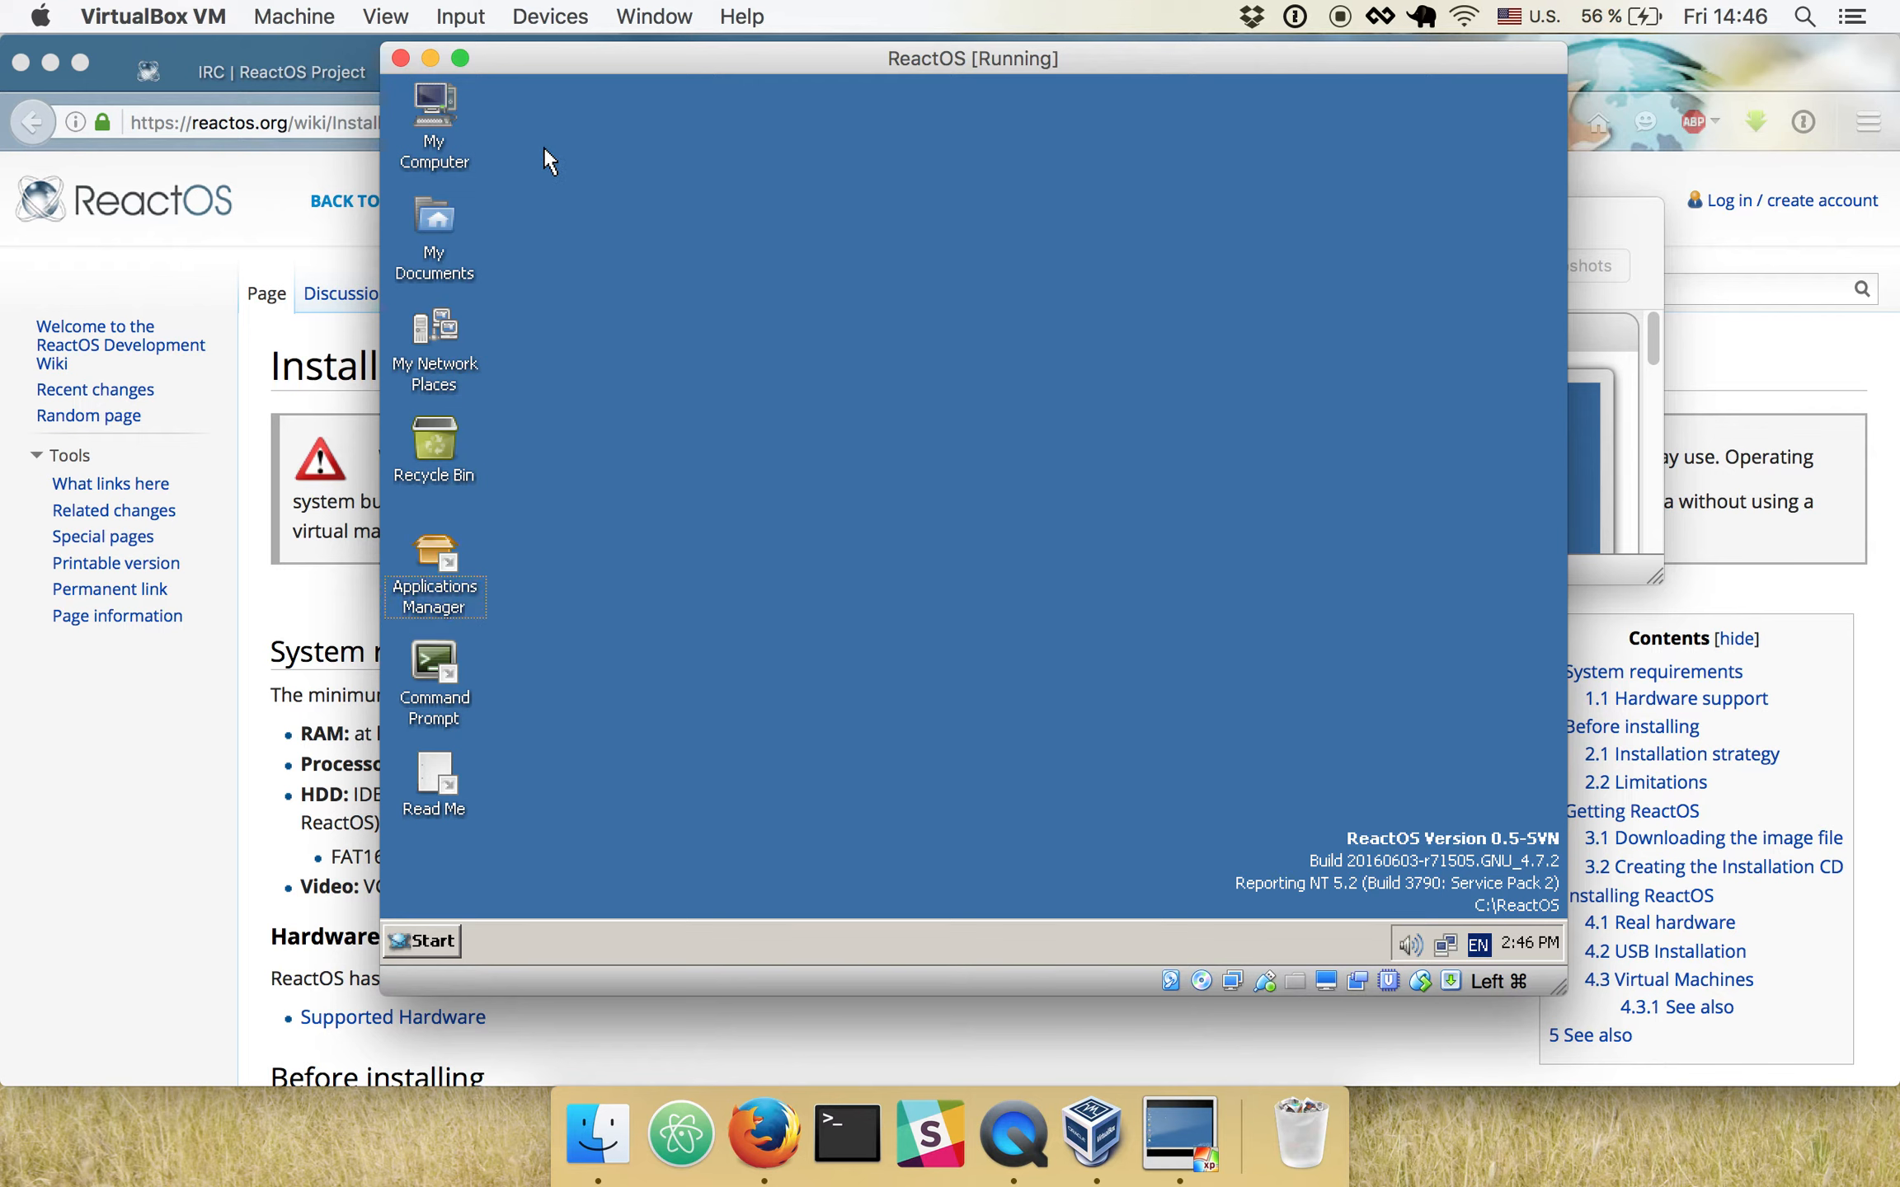
left_click_drag(543, 147, 1470, 847)
left_click_drag(1337, 686, 1457, 825)
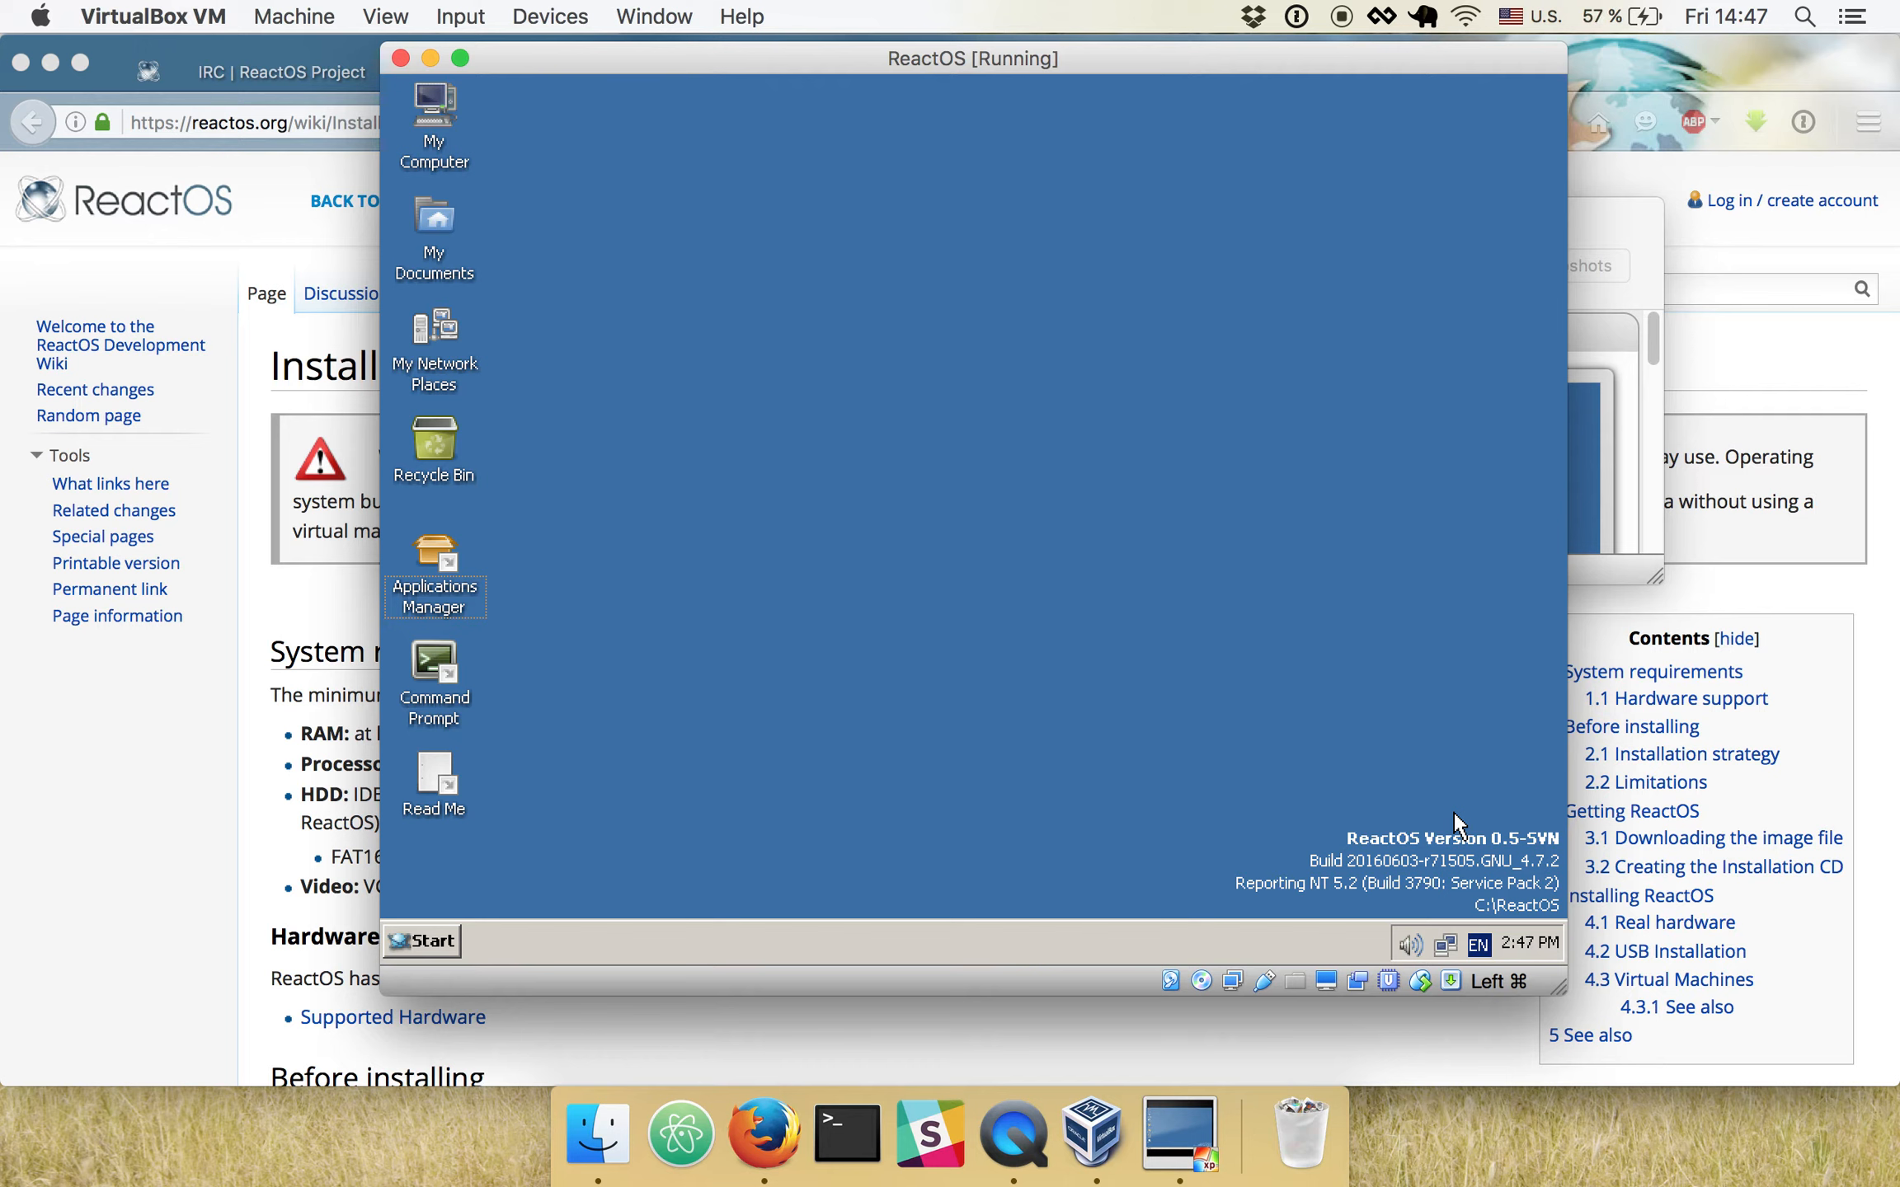
left_click_drag(1452, 811, 509, 122)
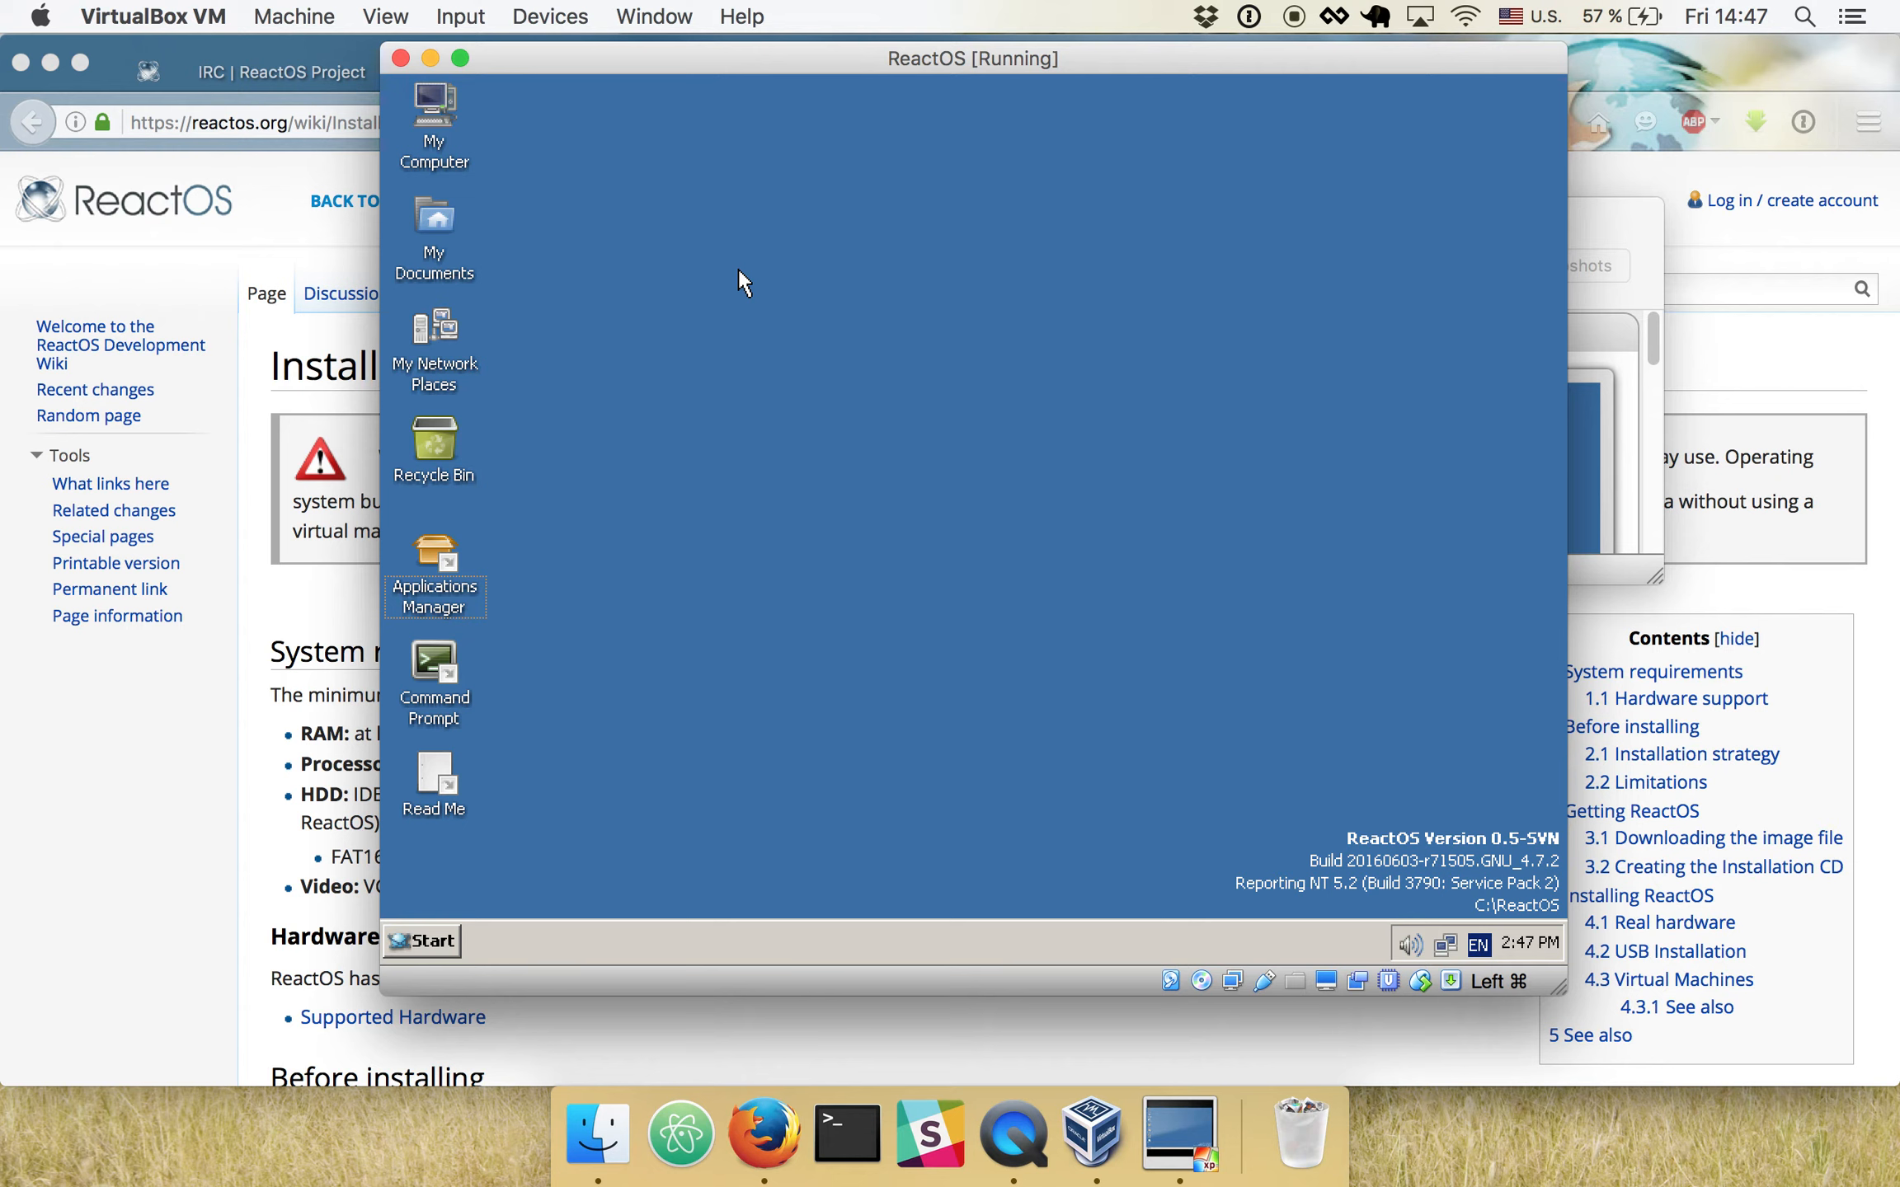
left_click_drag(488, 119, 635, 173)
mouse_move(527, 126)
left_mouse_down()
mouse_move(1463, 649)
mouse_move(1506, 806)
mouse_move(1469, 819)
mouse_move(1446, 780)
mouse_move(594, 170)
mouse_move(487, 51)
mouse_move(549, 129)
mouse_move(1243, 733)
mouse_move(1505, 867)
mouse_move(1482, 836)
mouse_move(1259, 798)
mouse_move(644, 161)
mouse_move(550, 140)
left_mouse_up()
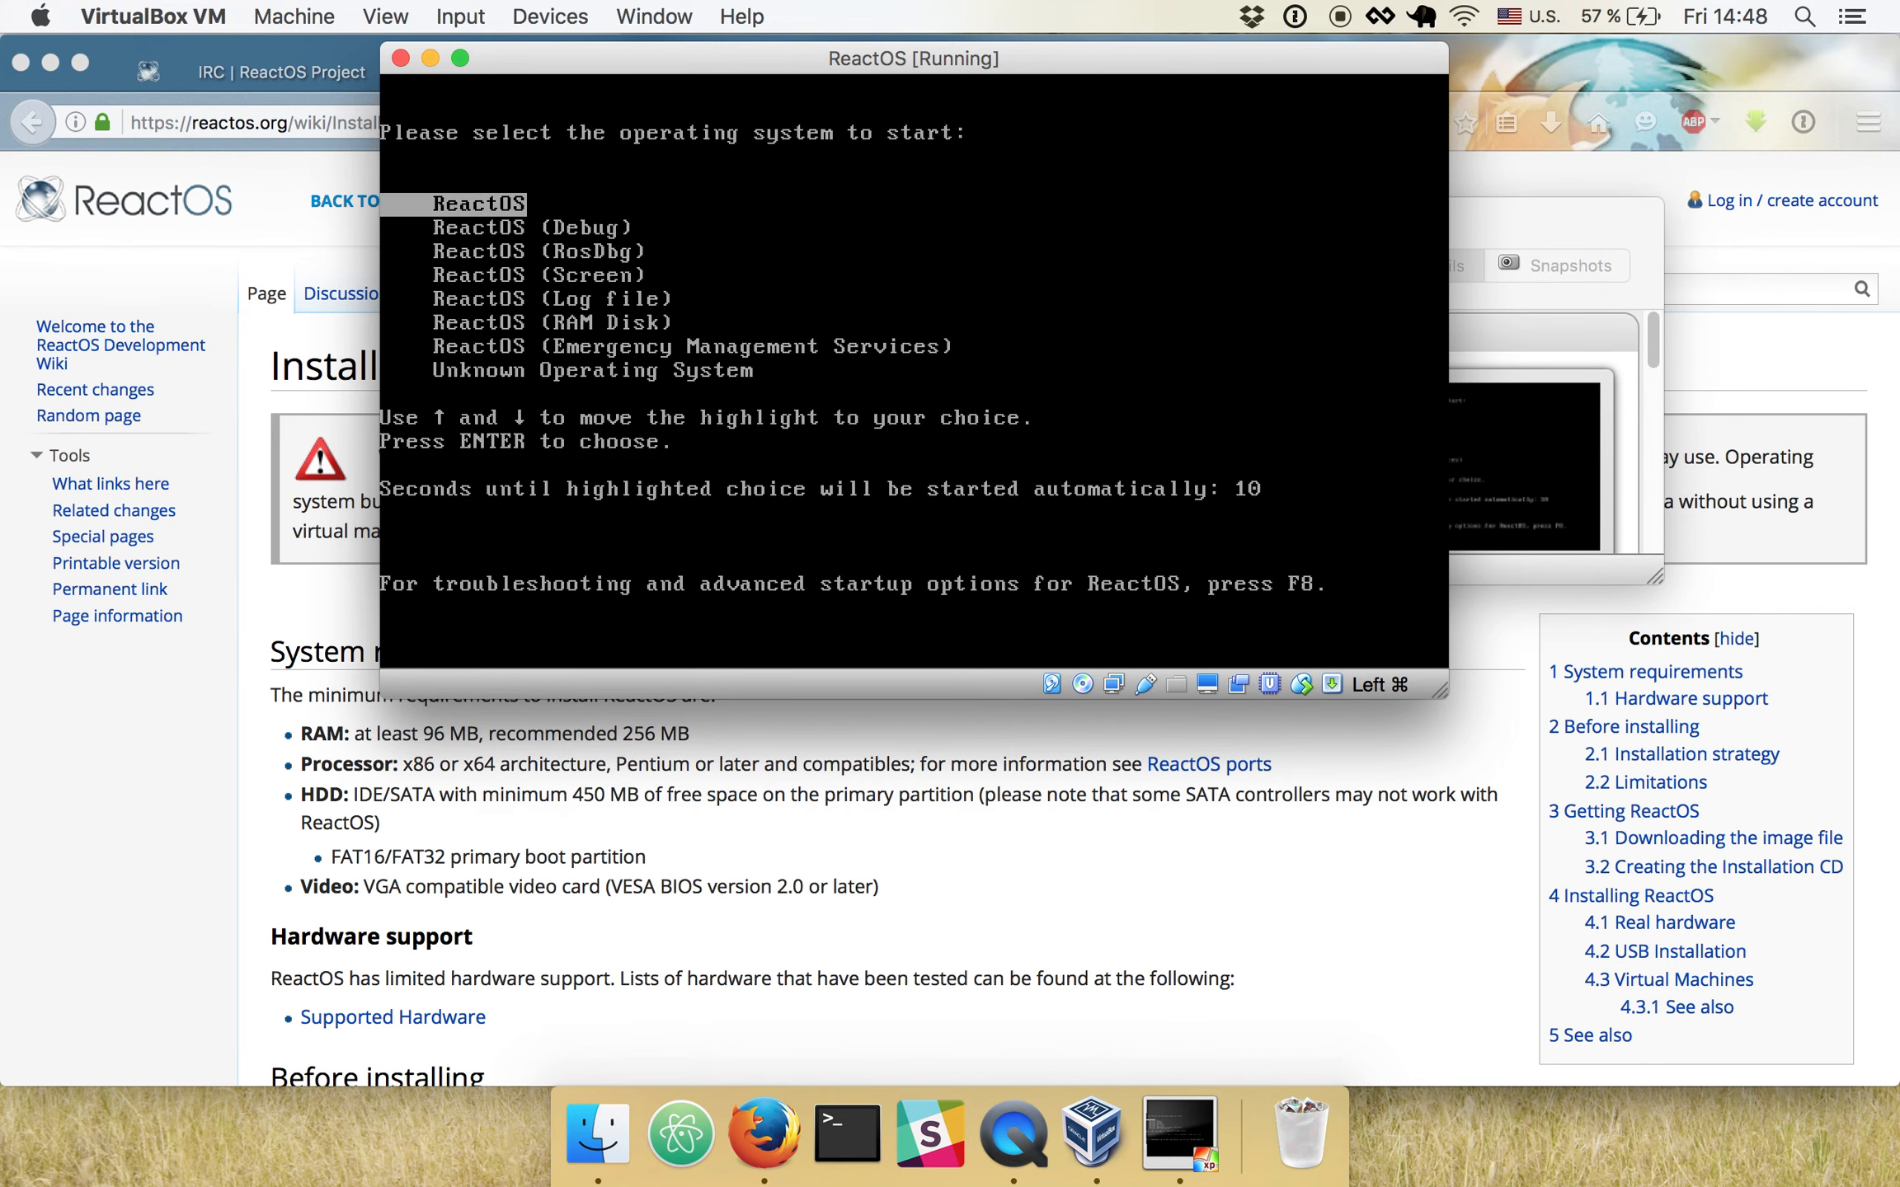
- Start the default ReactOS entry again and raise the host's sound volume at the desktop
key("Return")
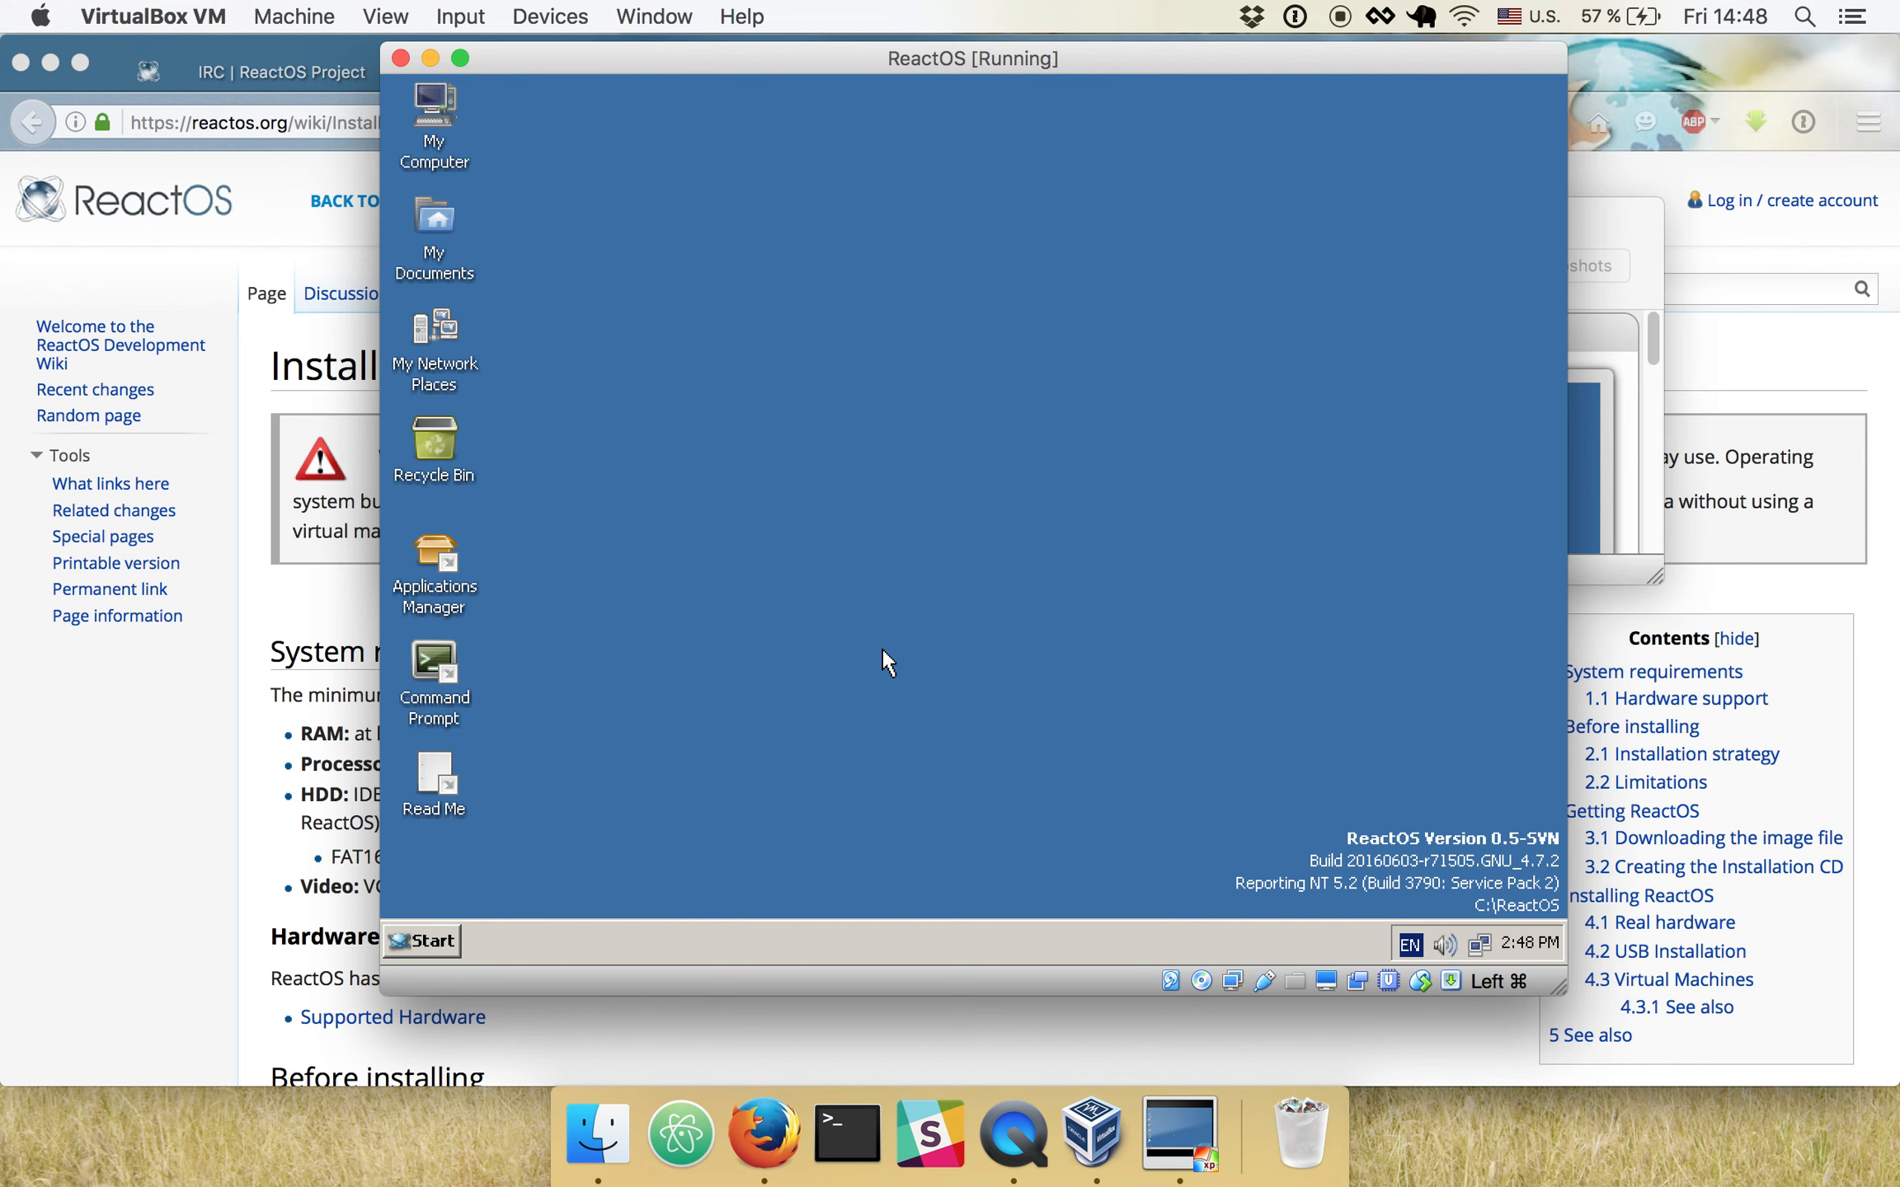
key("XF86AudioRaiseVolume")
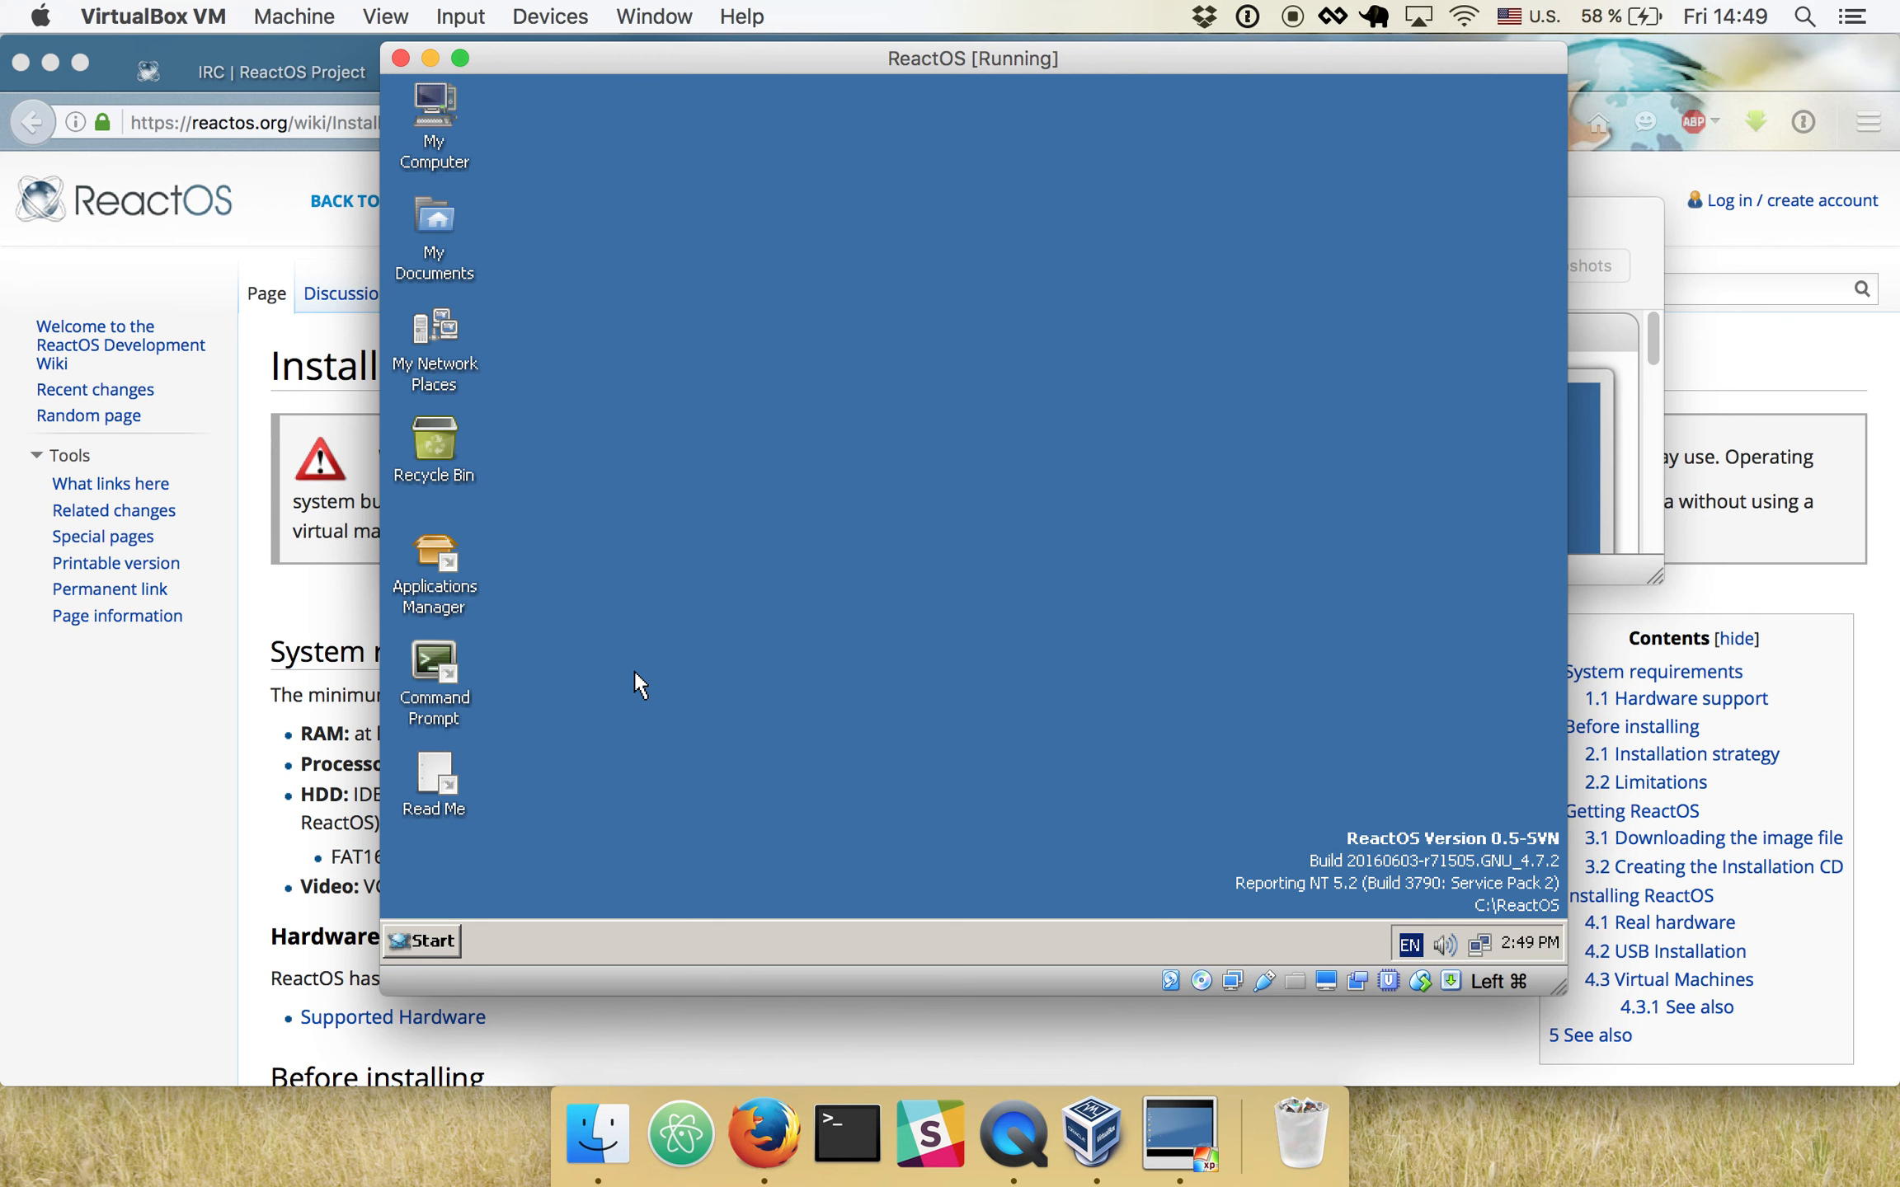
- Open the ReactOS shutdown dialog and choose the Shut down option
left_click(432, 942)
left_click(485, 897)
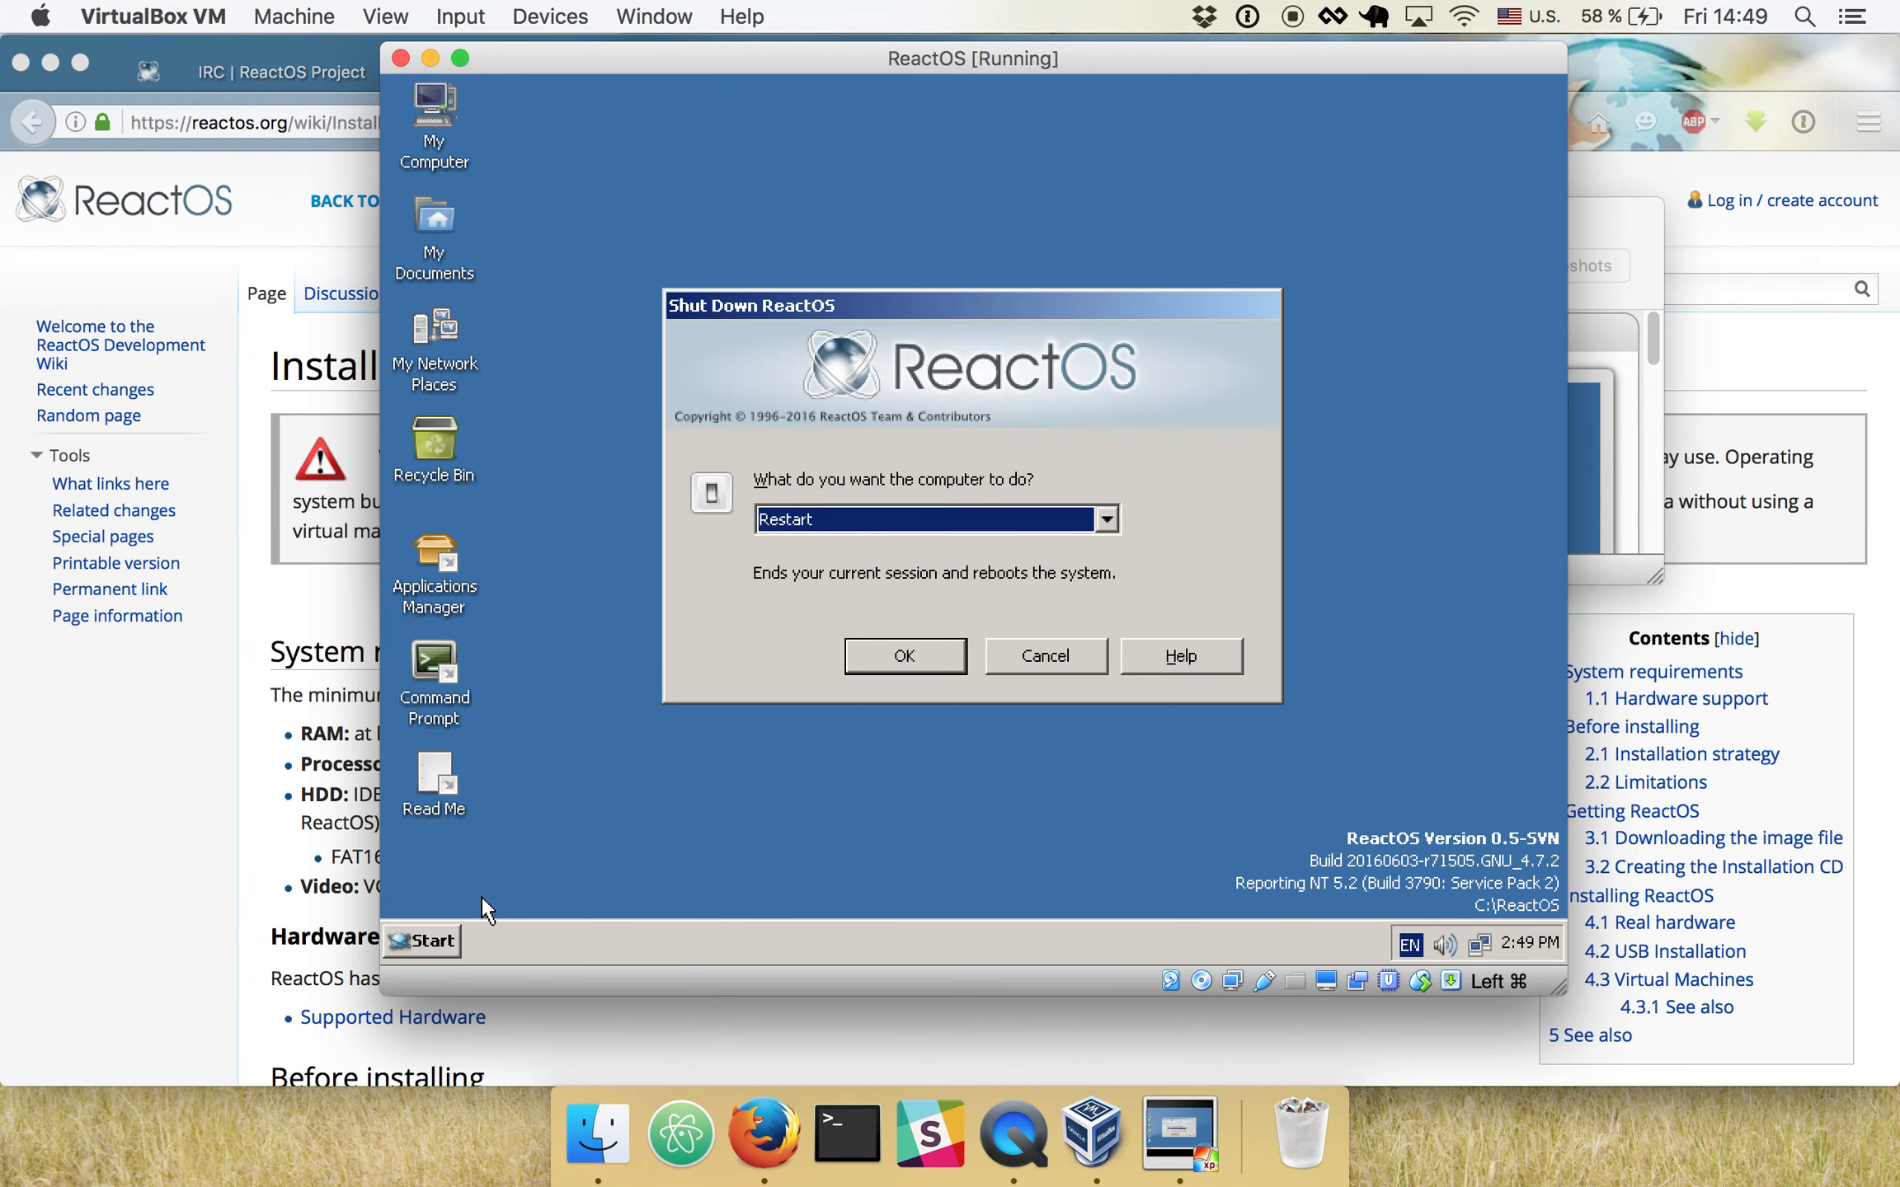
scroll(866, 519, "up", 1)
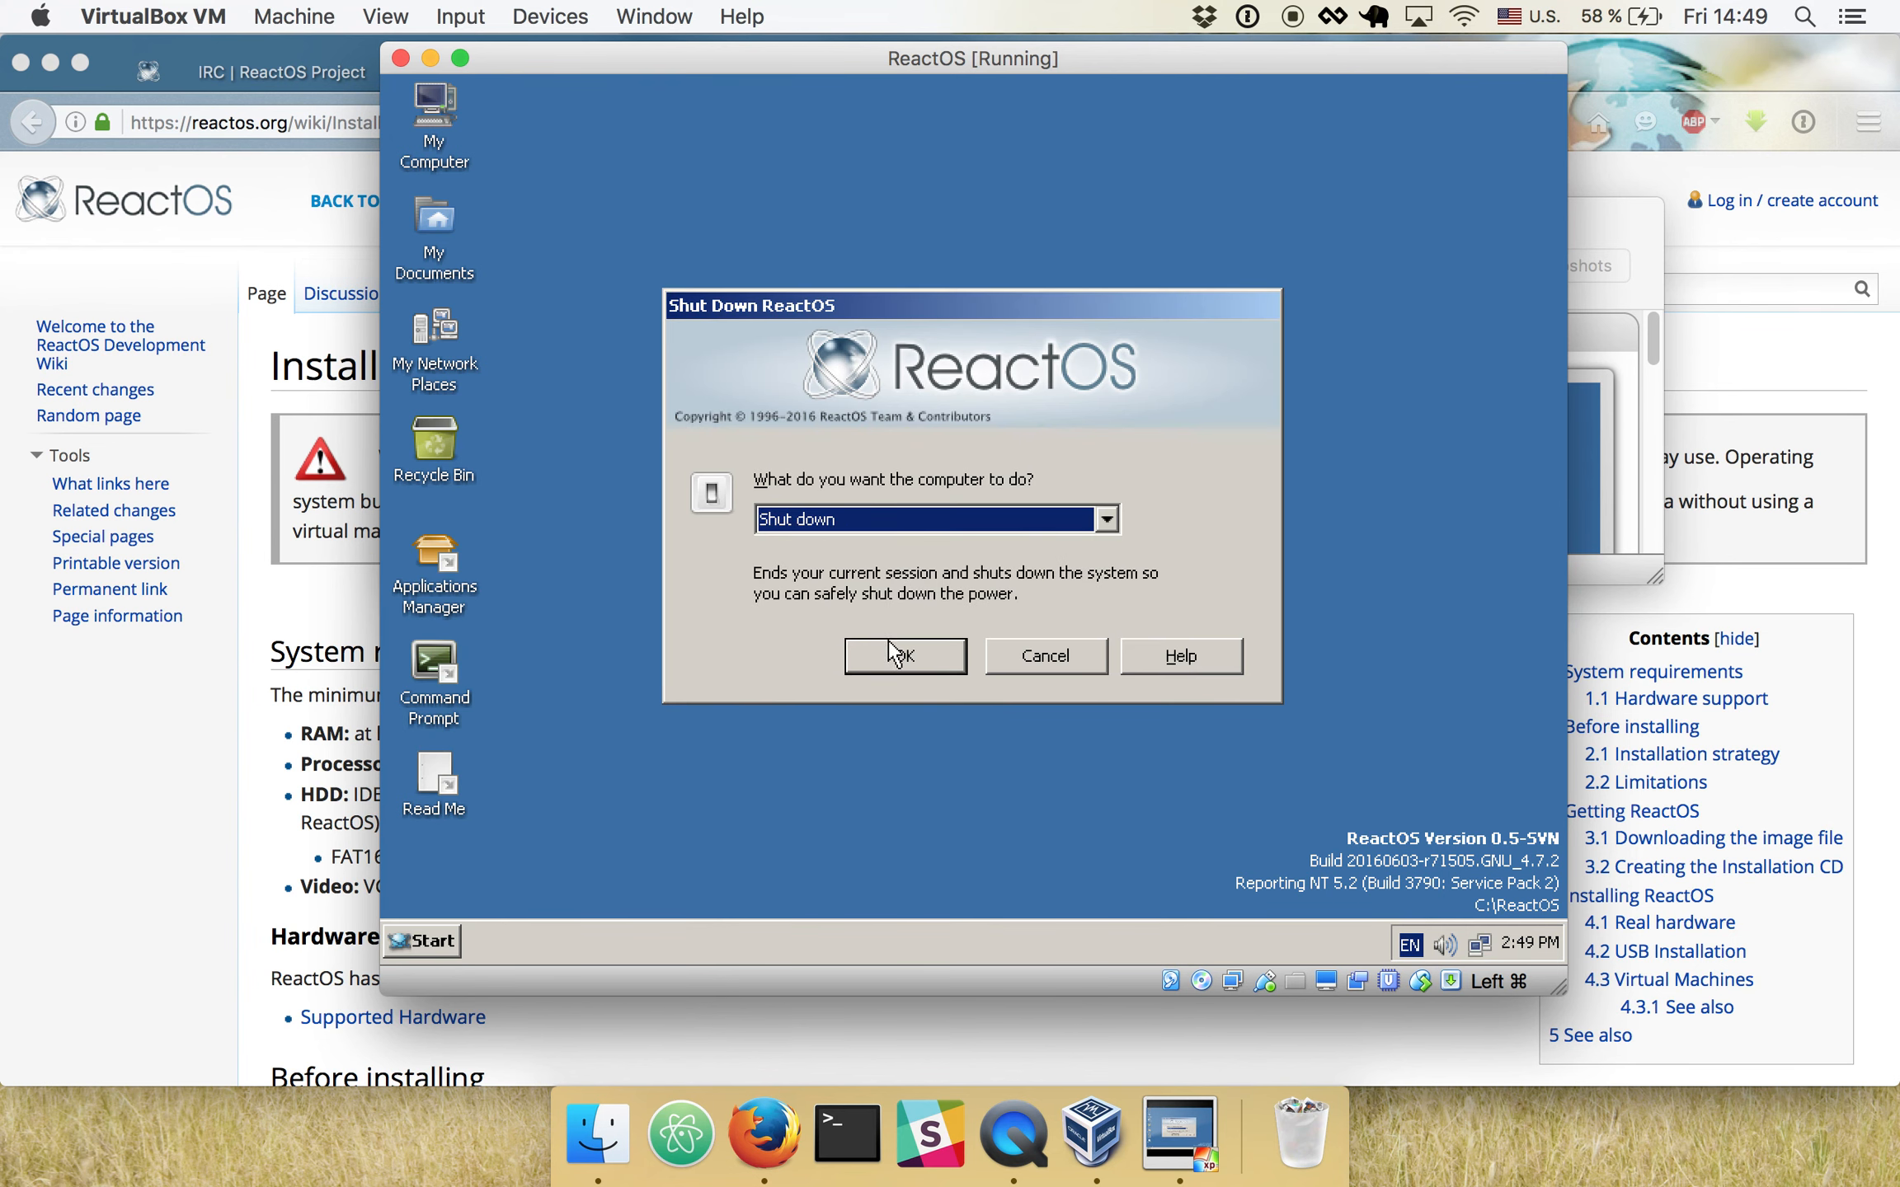